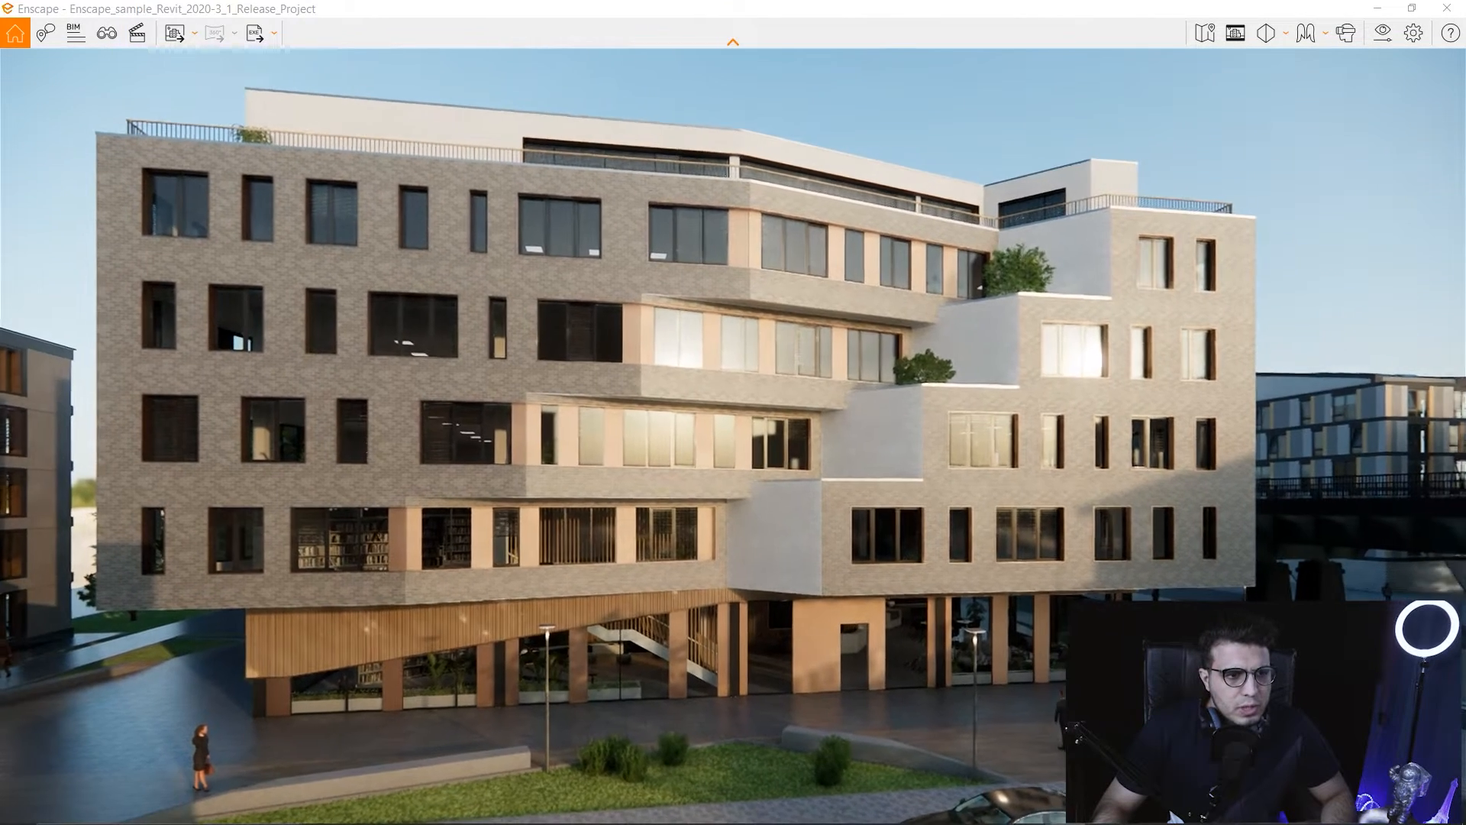
Orbit the camera so the building's full facade is framed from across the plaza.
left_click_drag(733, 412, 743, 433)
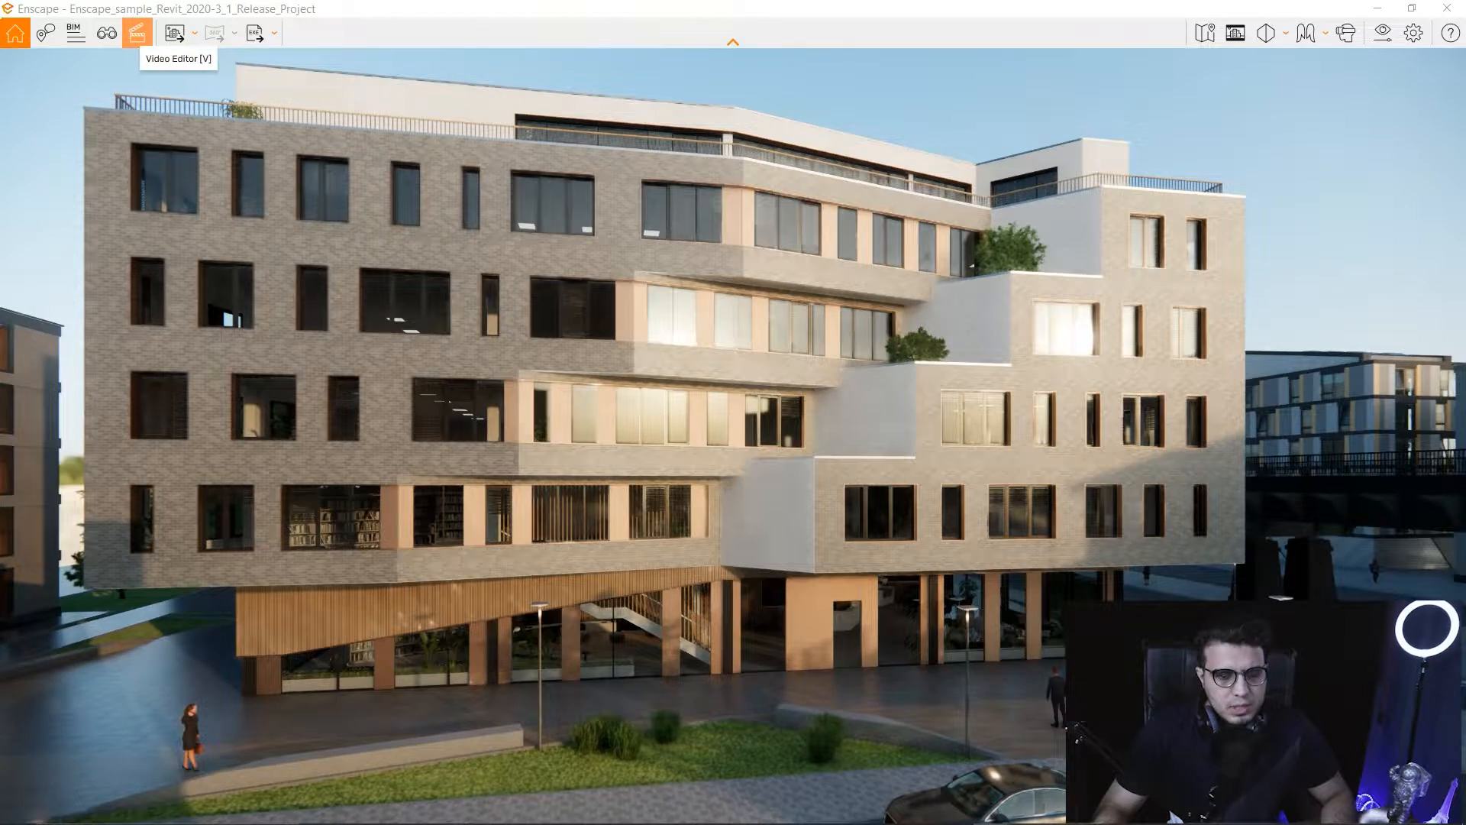
Open the Video Editor and lower the camera until the street and parked car show below the facade.
left_click(136, 33)
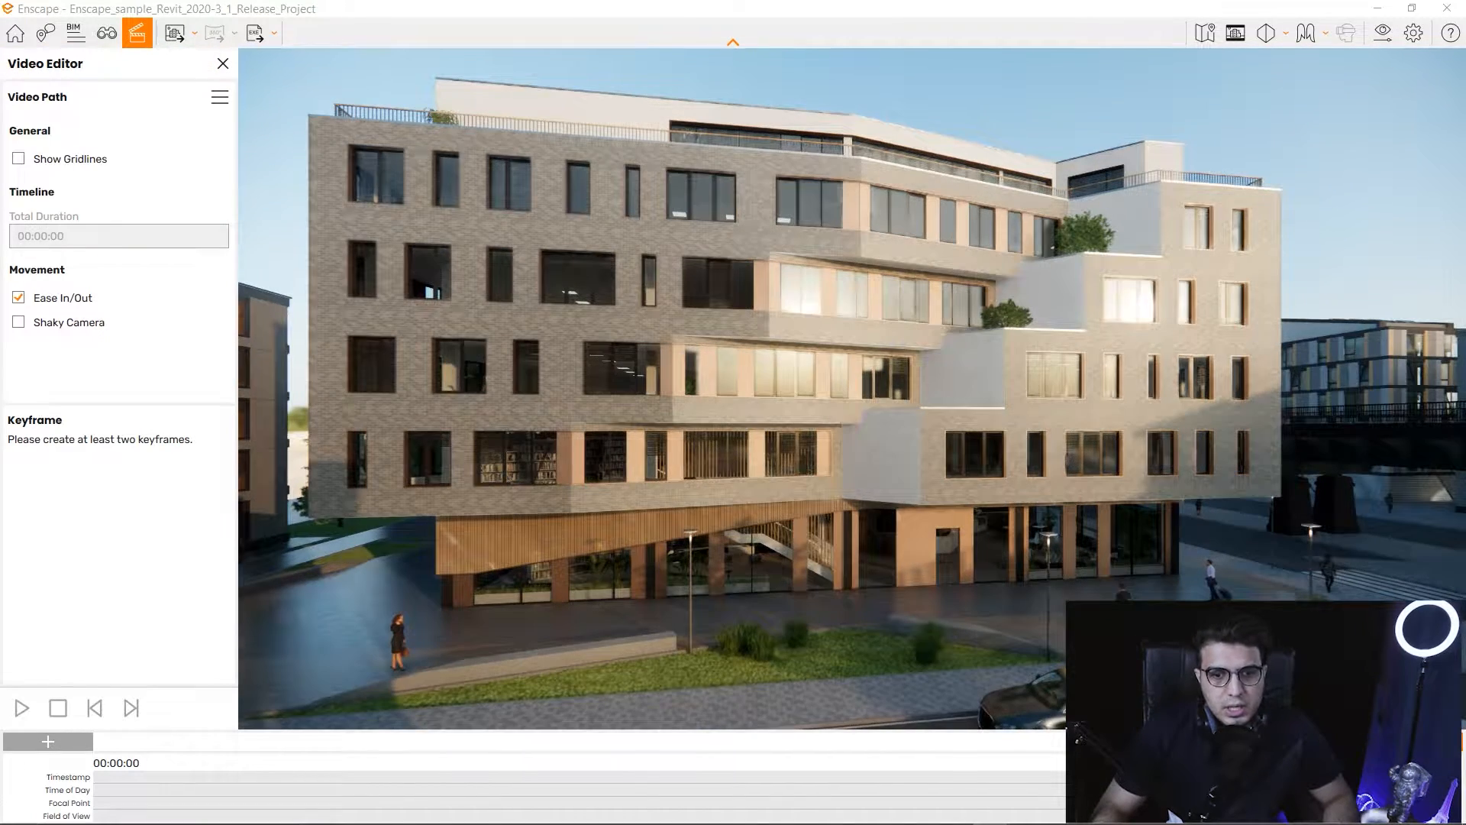
left_click_drag(852, 390, 812, 397)
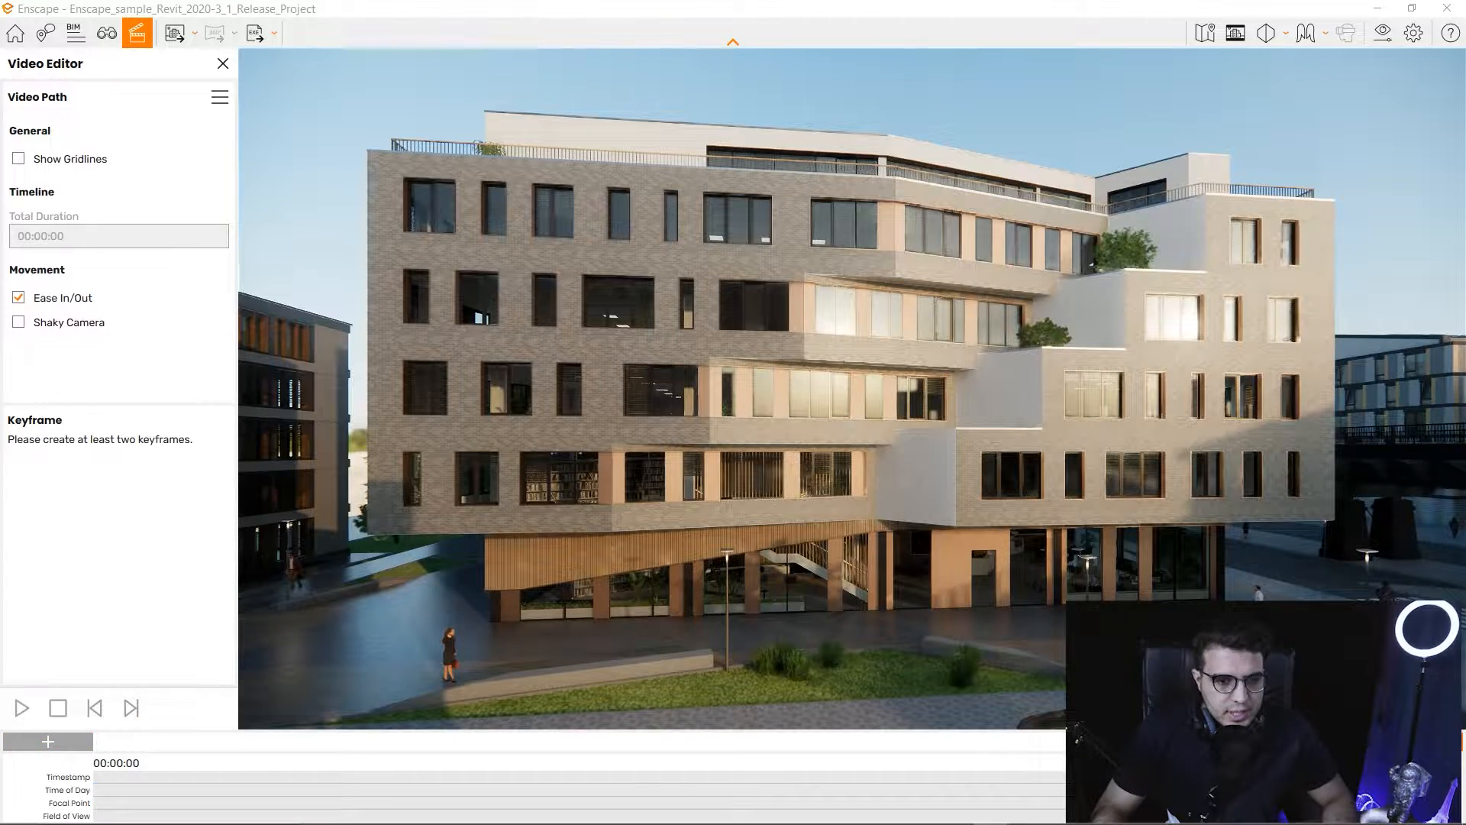
key("q")
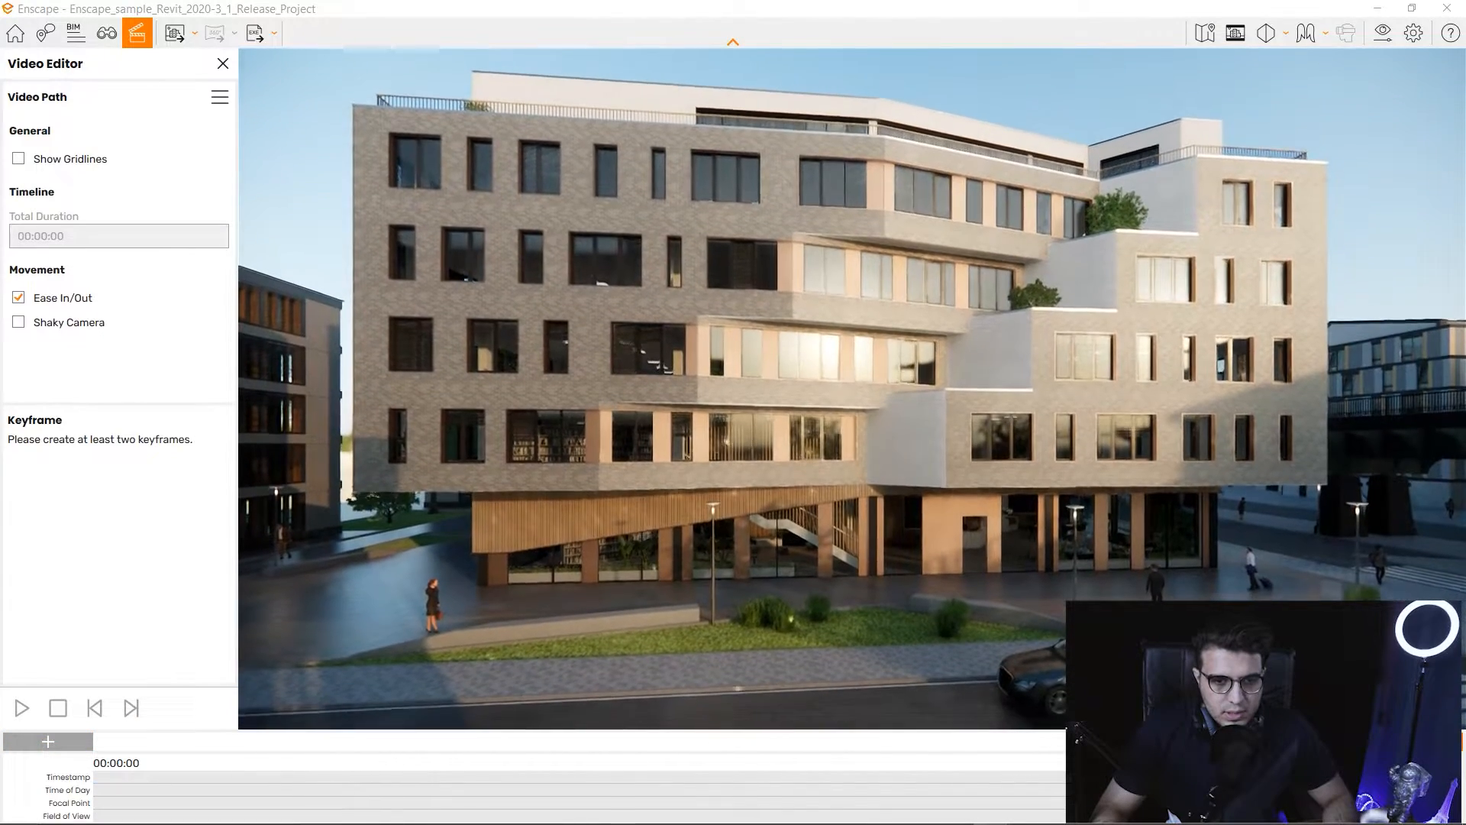
key("q")
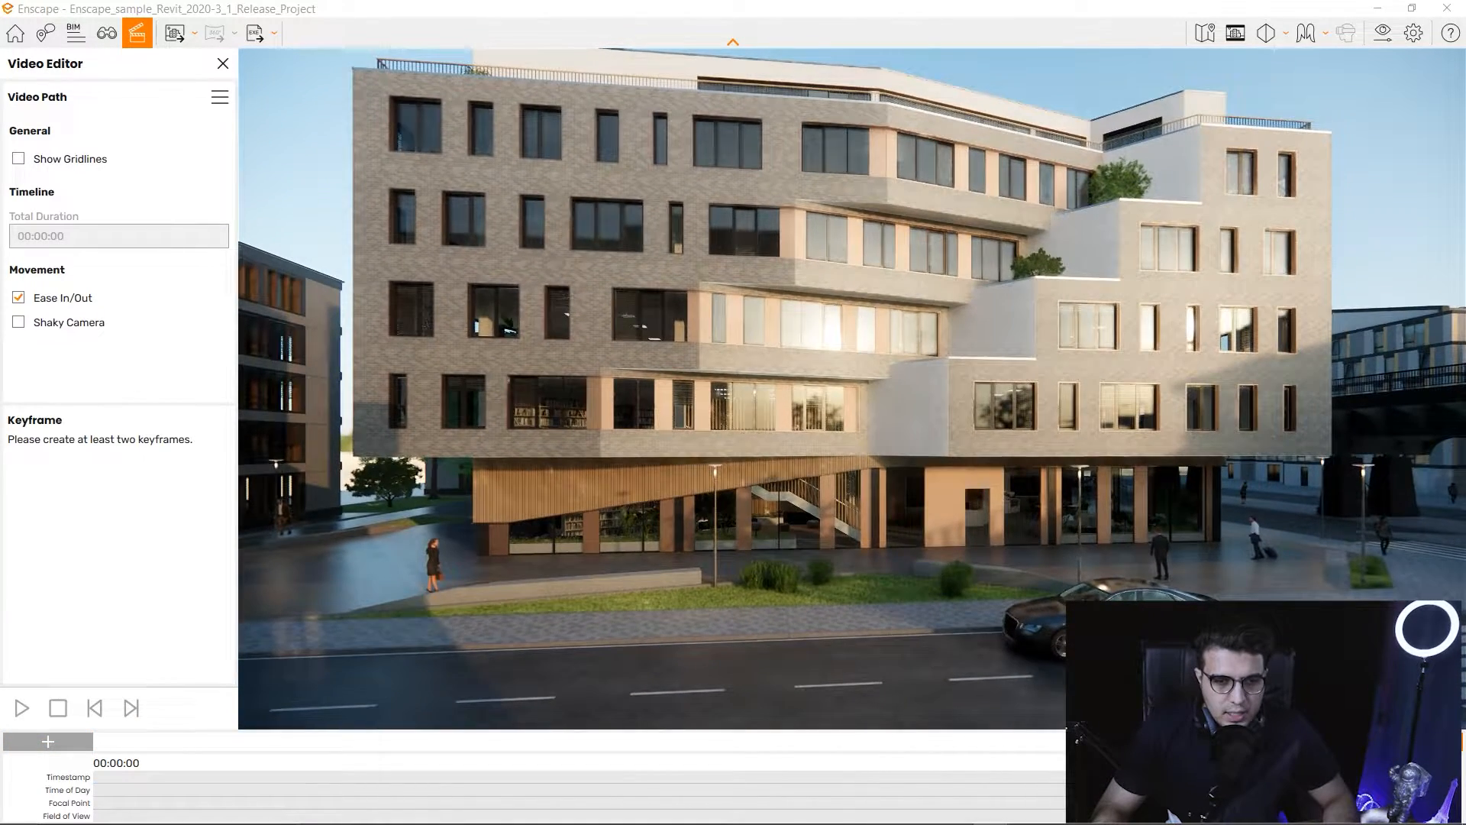
key("e")
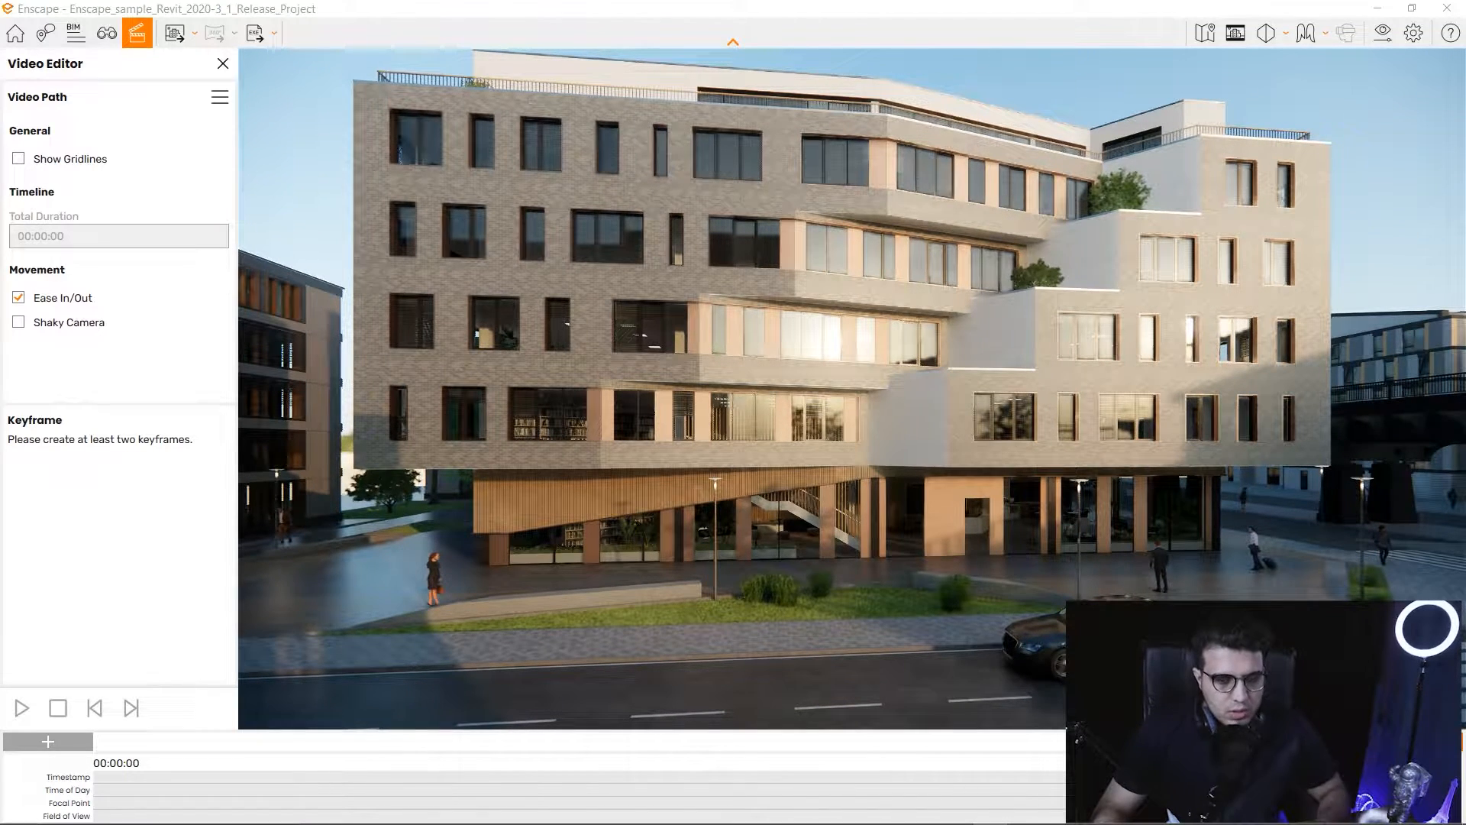
key("q")
key("e")
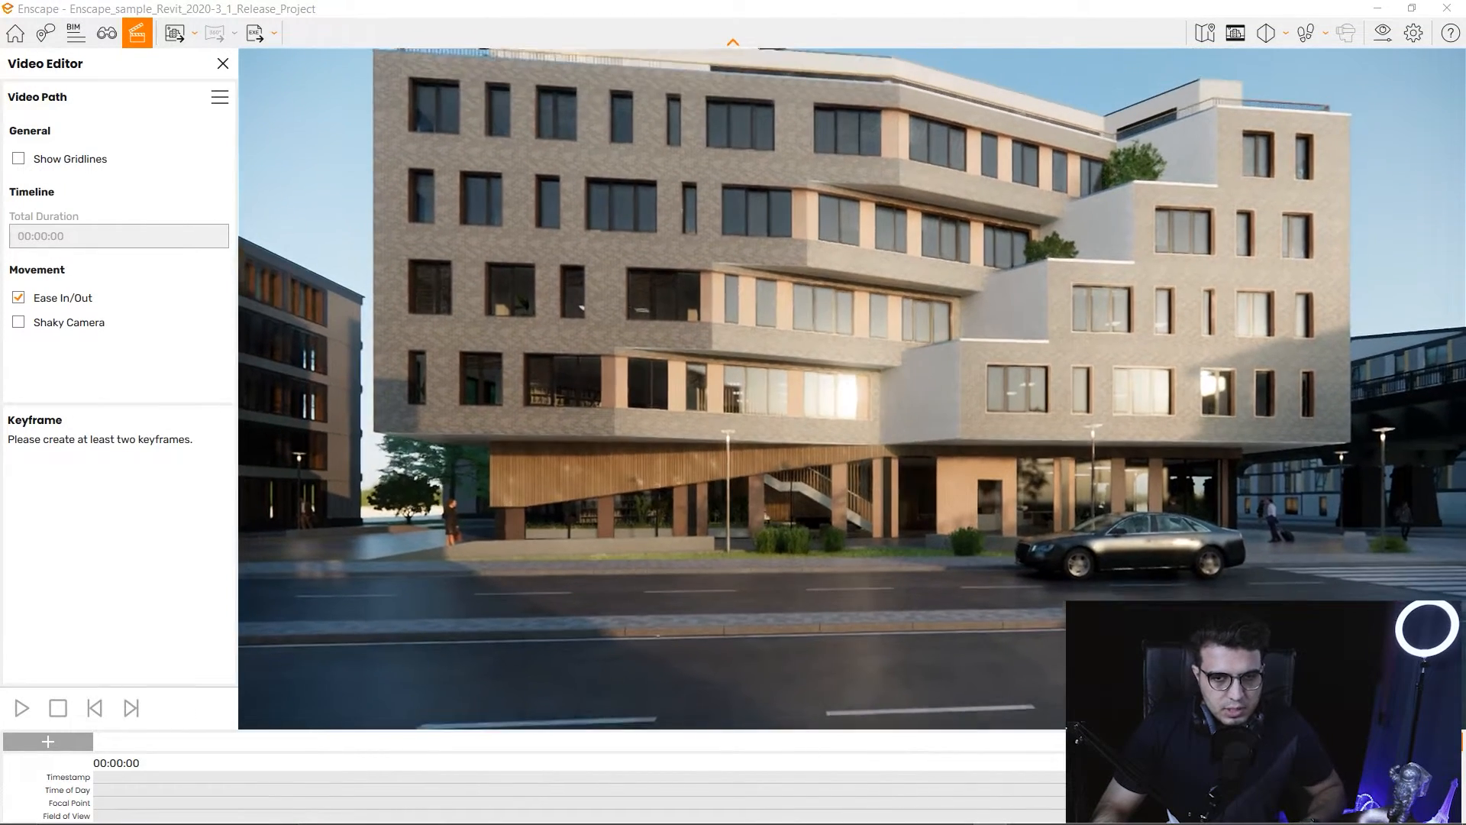
left_click_drag(824, 390, 855, 390)
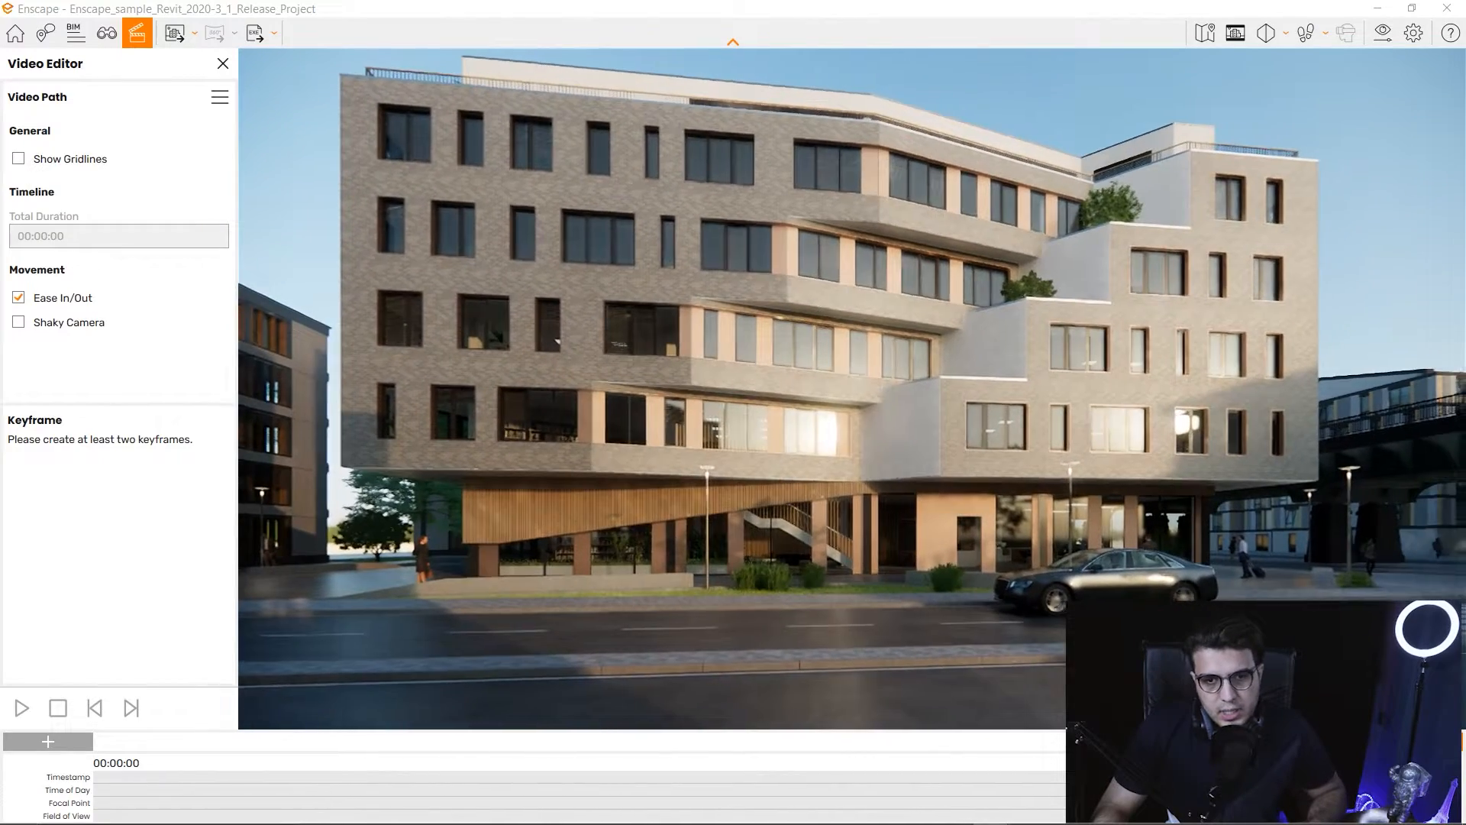
left_click(1270, 32)
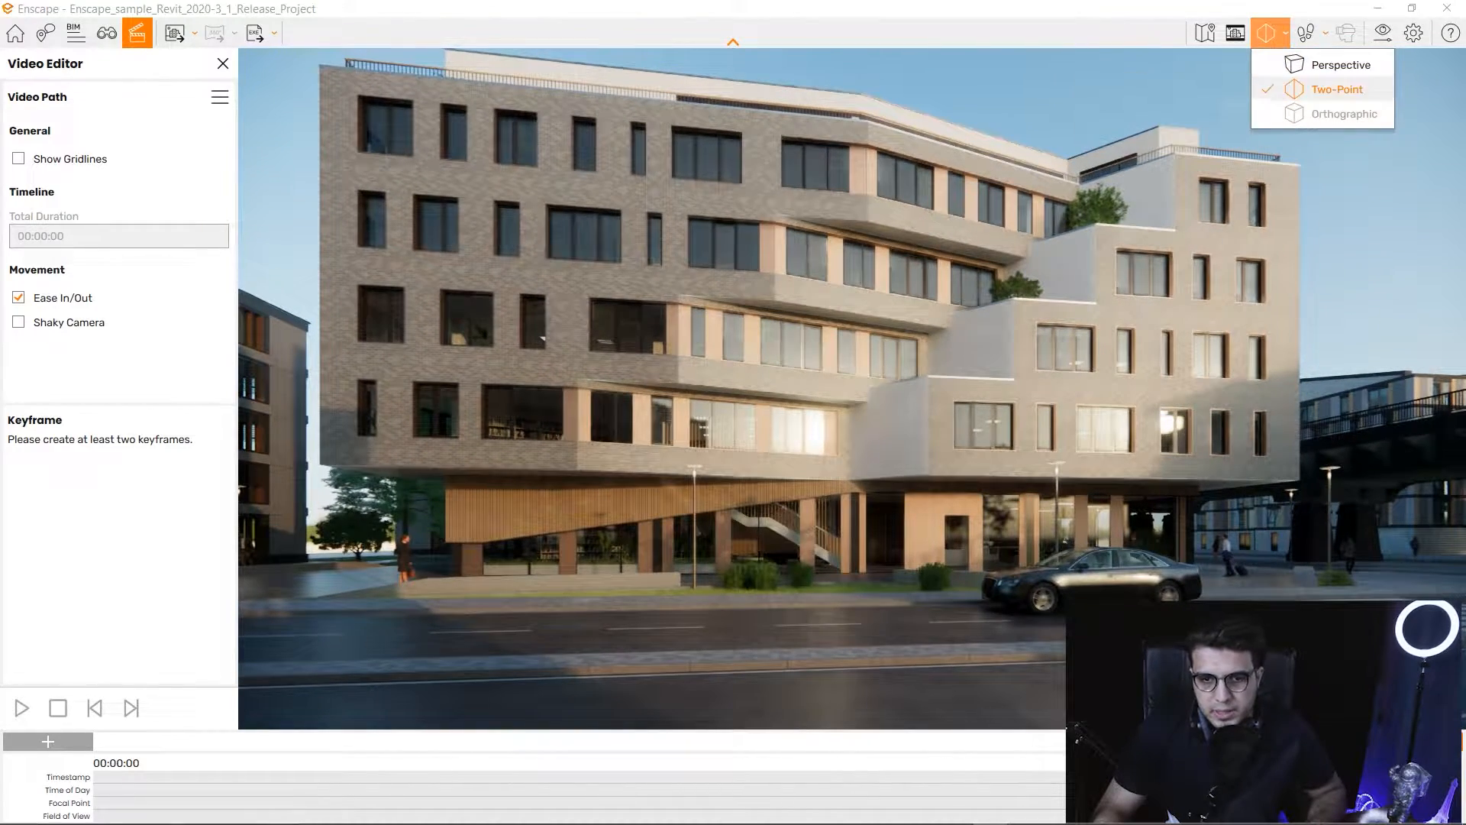
Set the view projection to Perspective.
left_click(1339, 65)
left_click(1338, 89)
left_click(1269, 33)
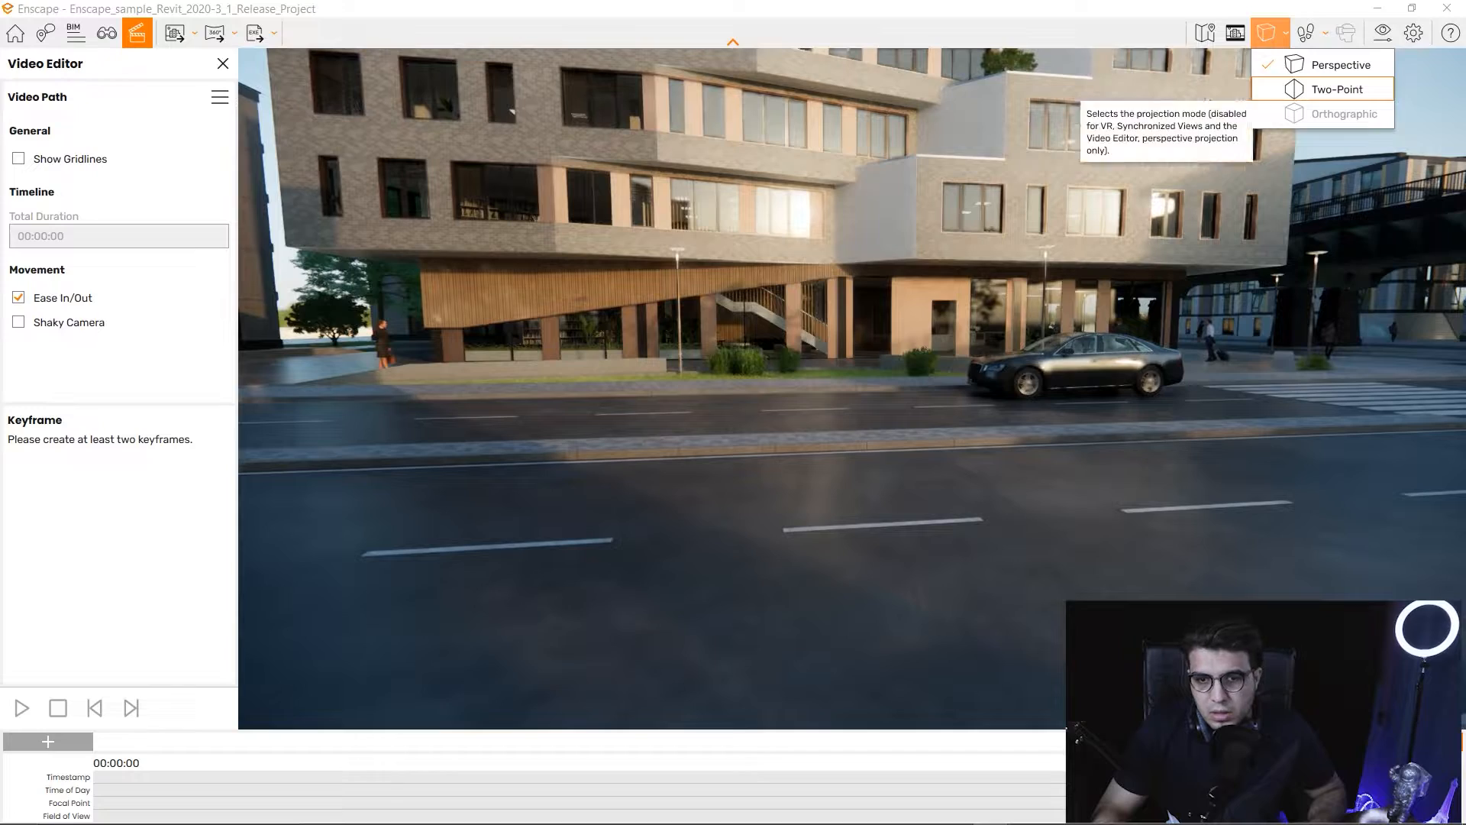
left_click(1340, 66)
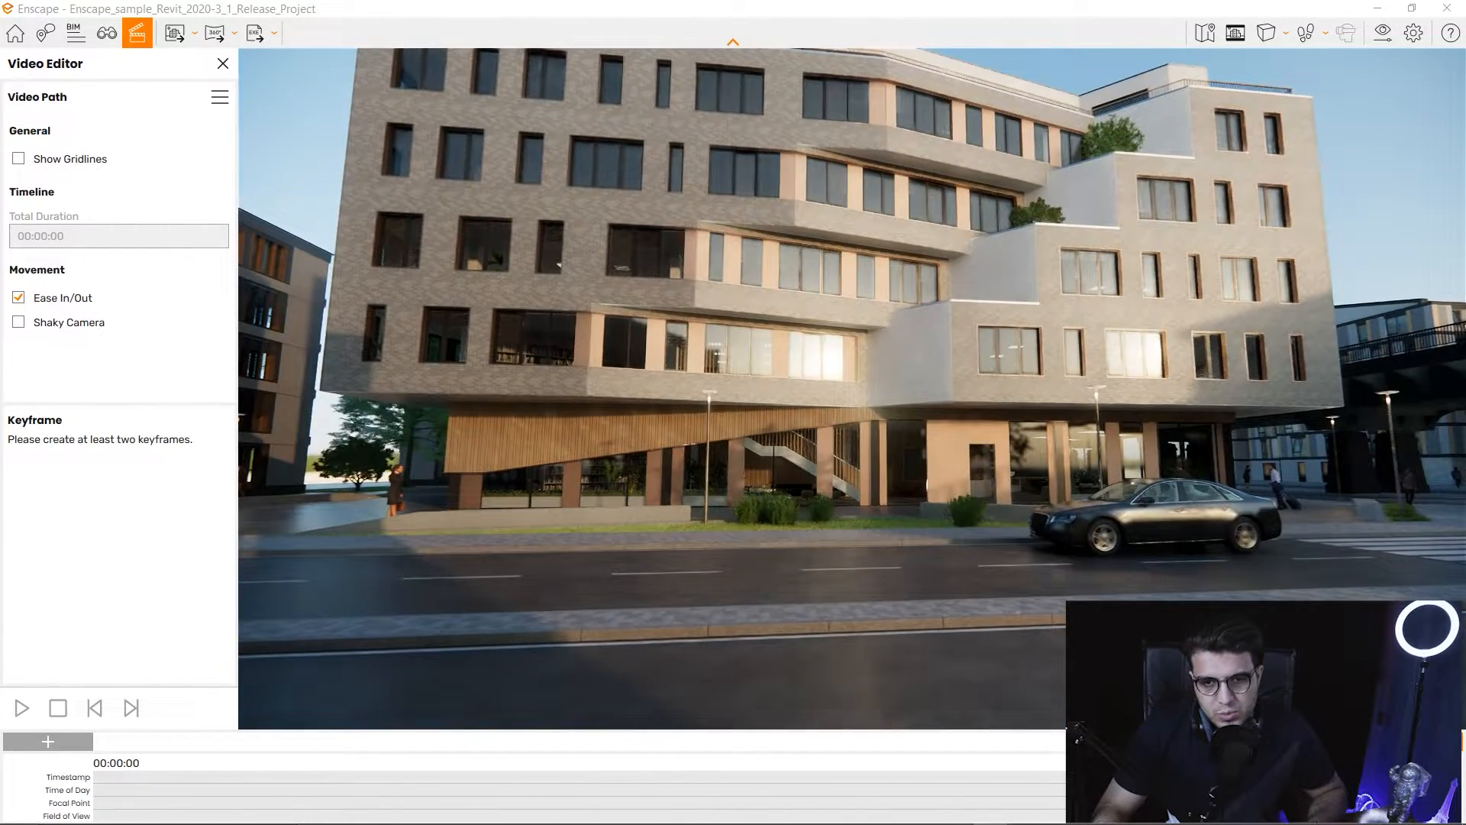
left_click(1270, 33)
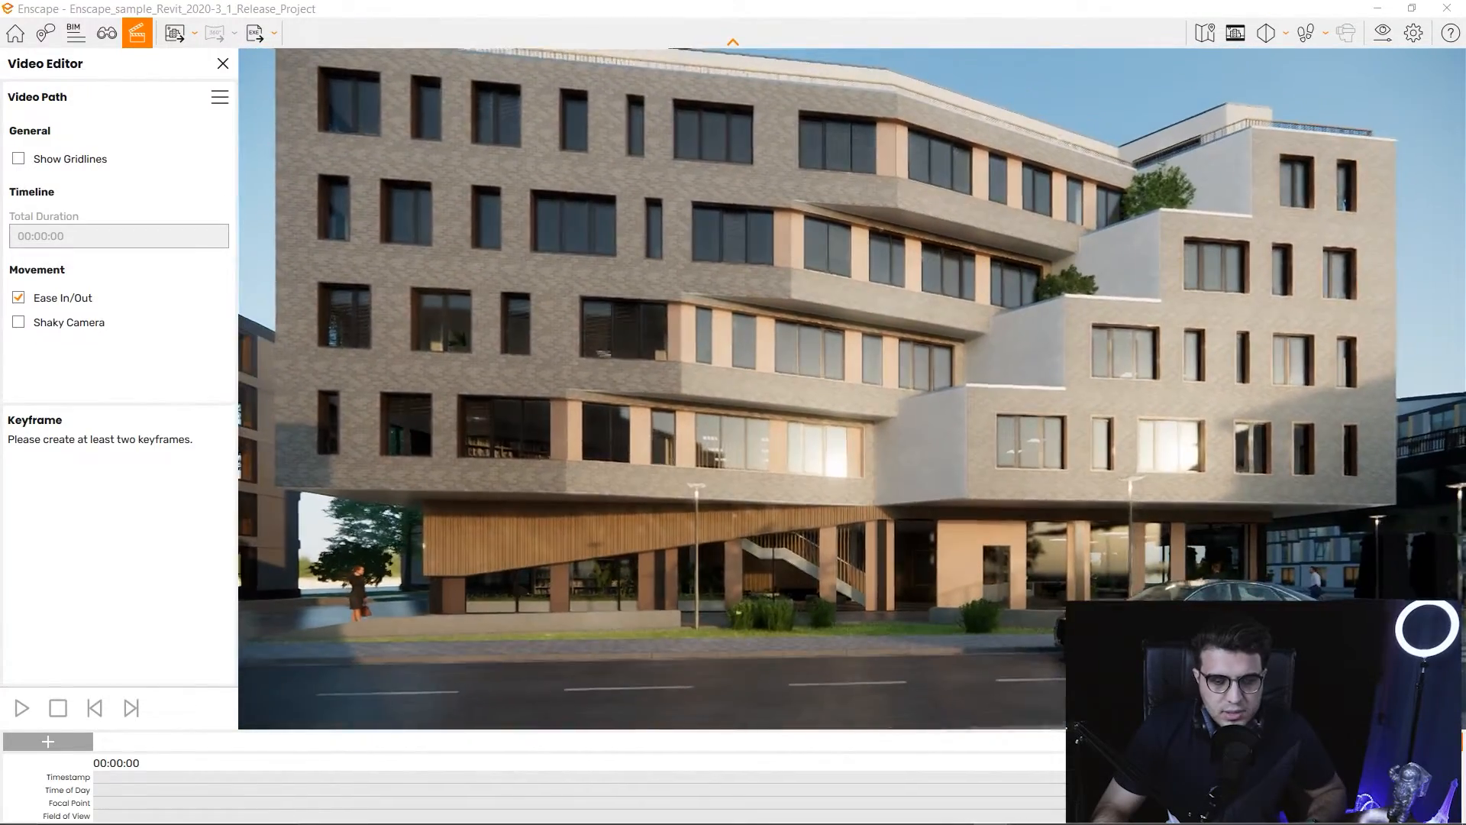
Position a low street-level camera framing the facade, road and car.
key("s")
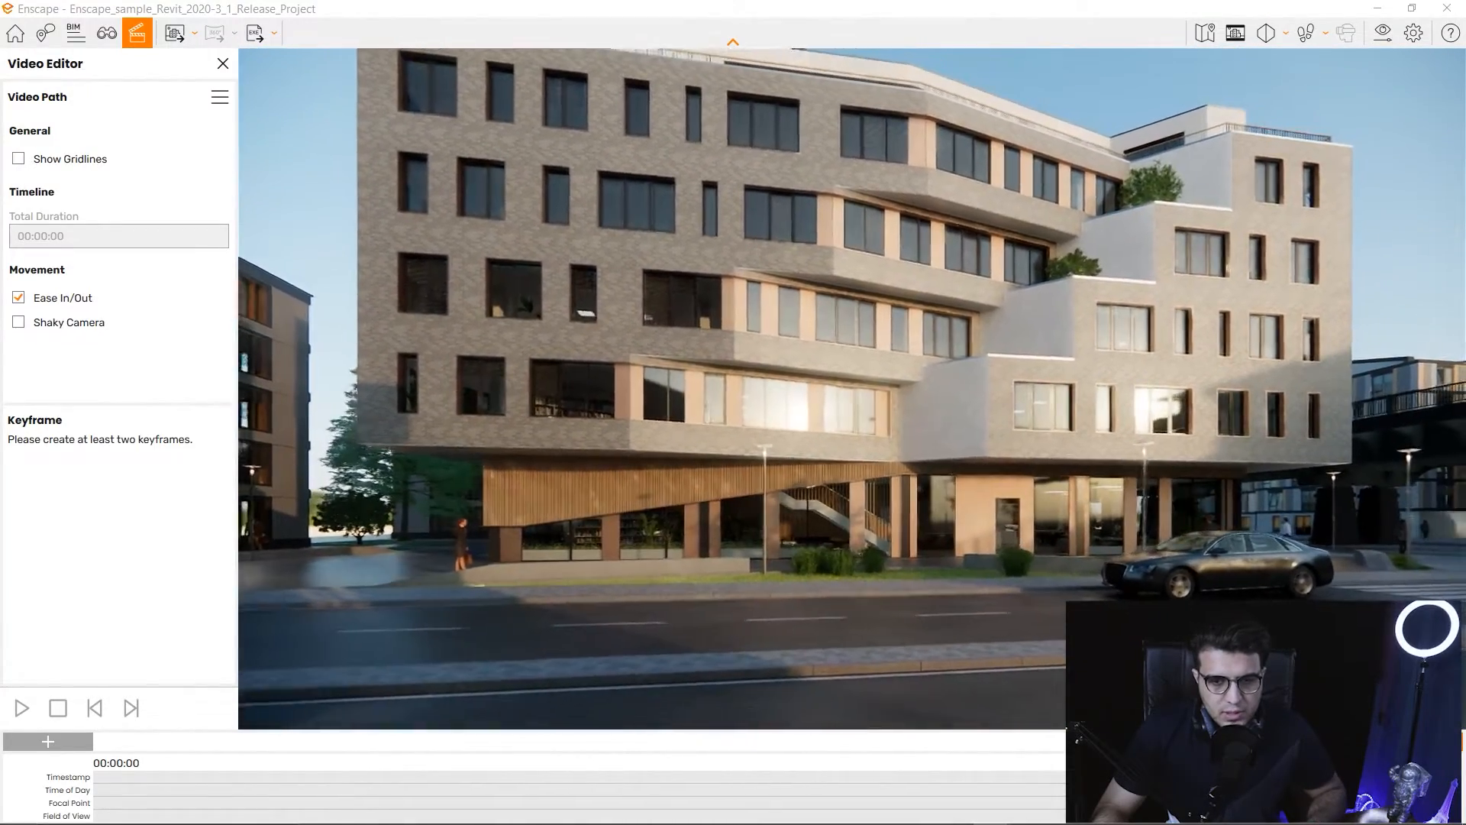
key("w")
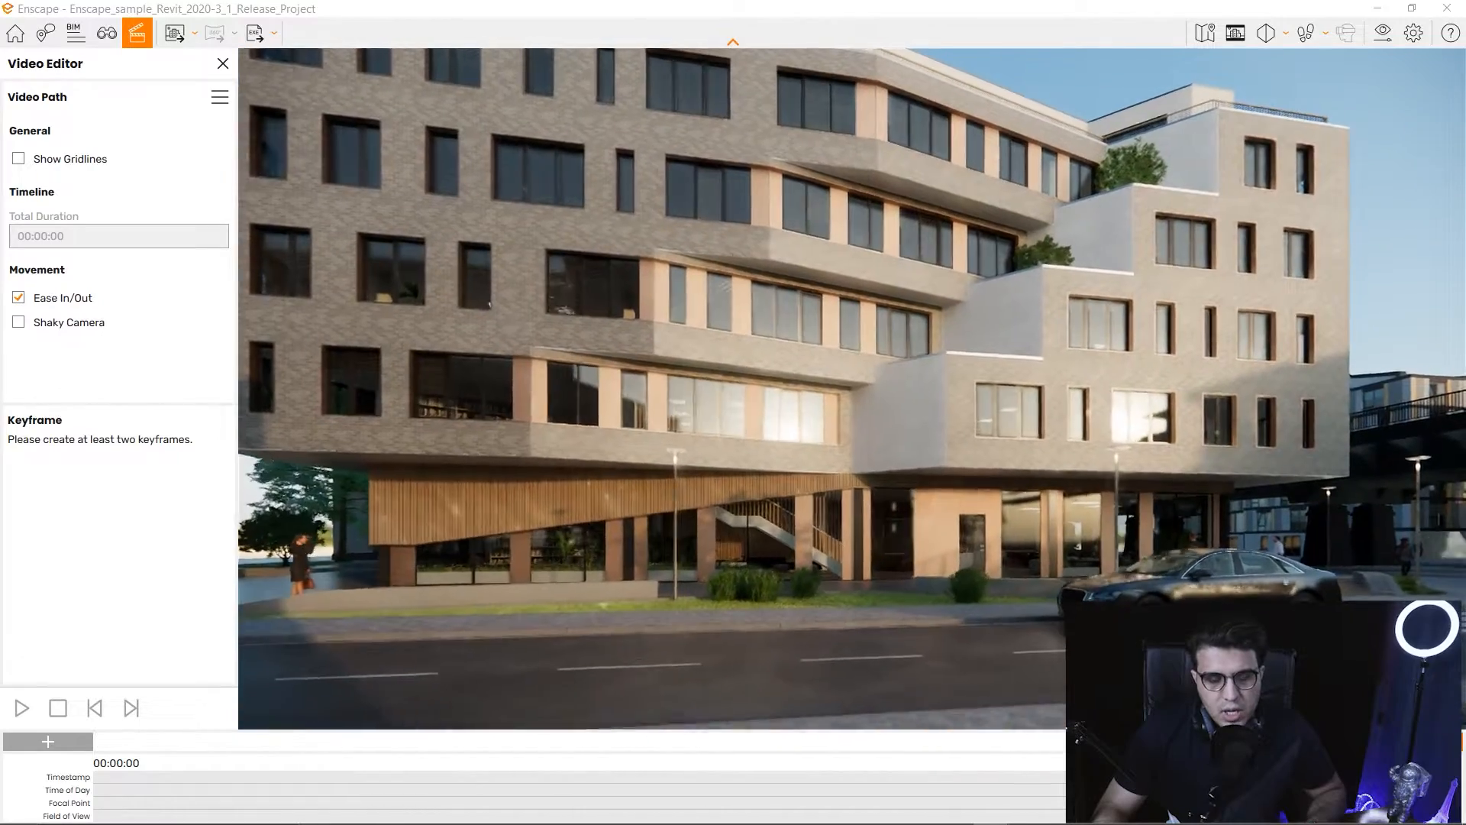
key("w")
key("s")
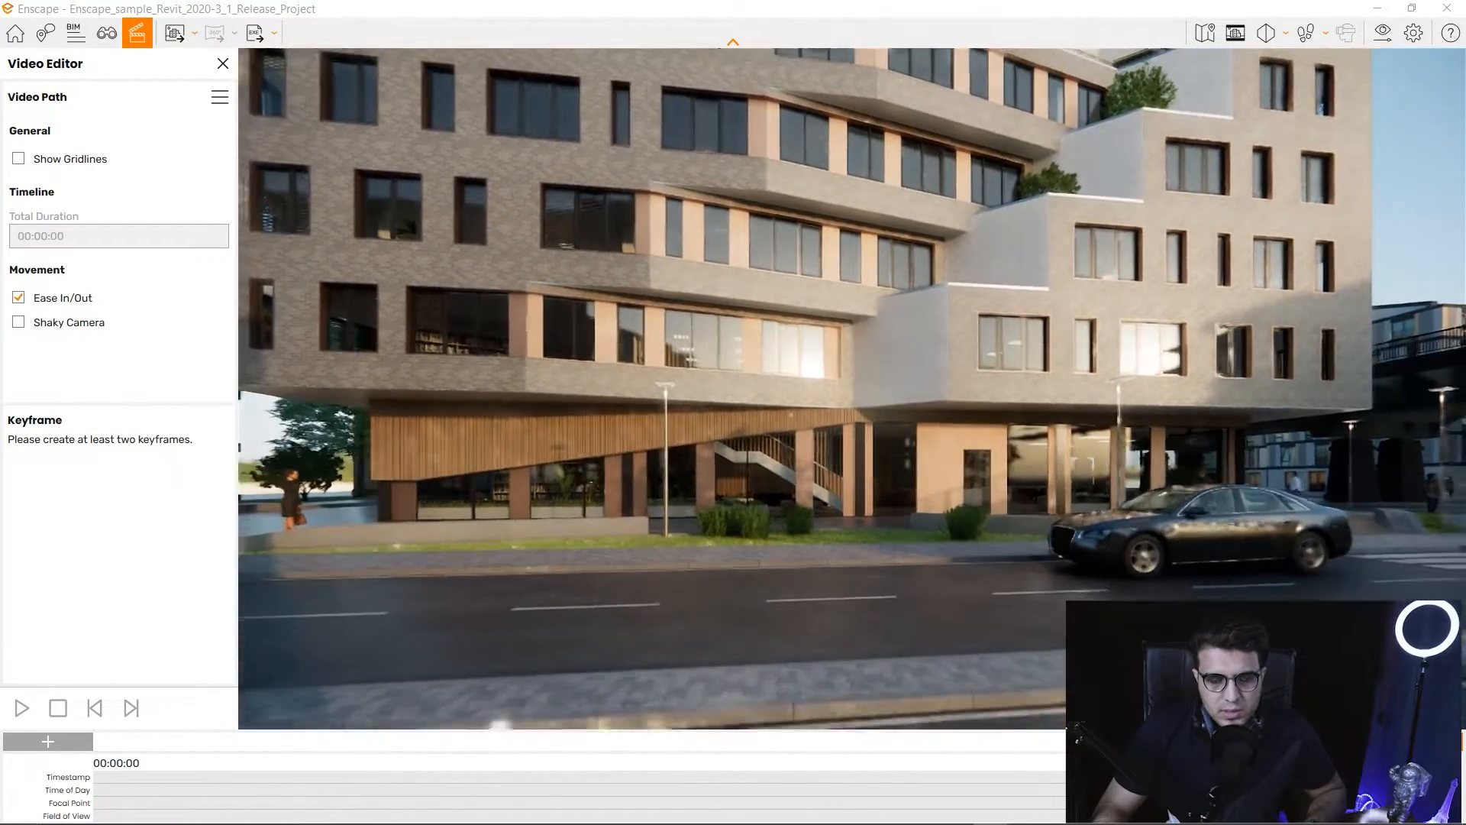
key("a")
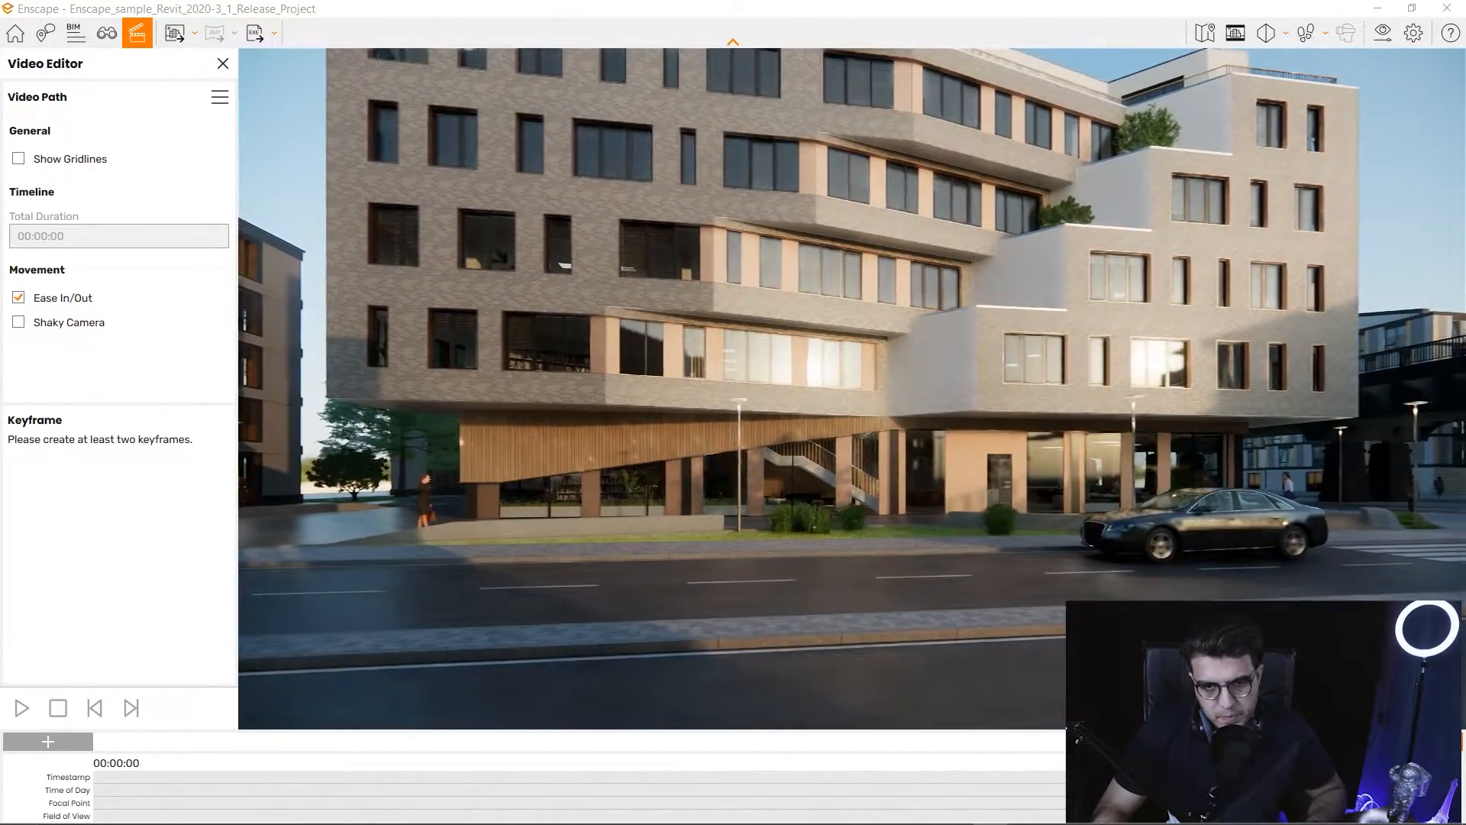
key("d")
key("w")
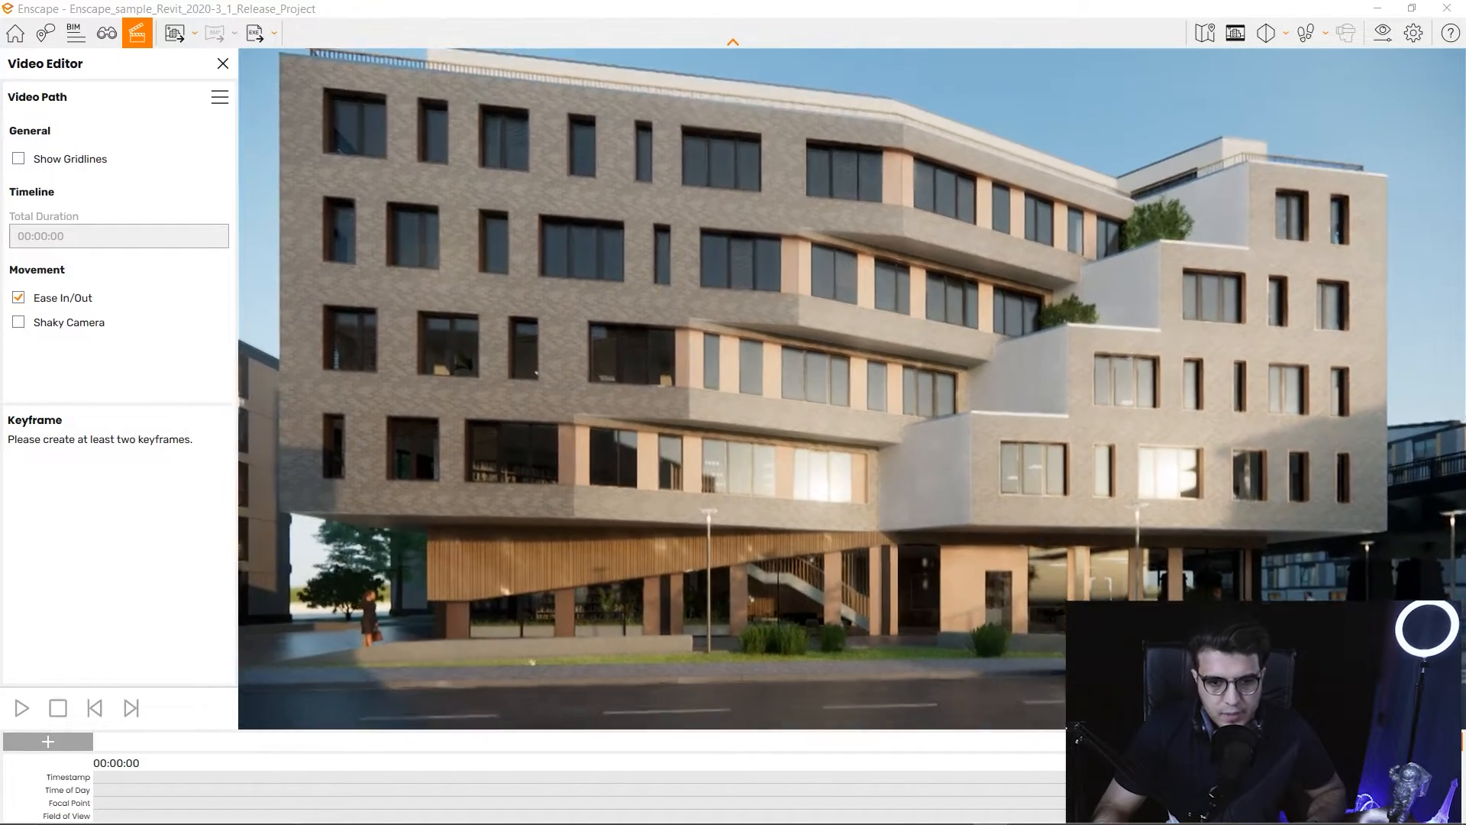
left_click_drag(852, 366, 851, 475)
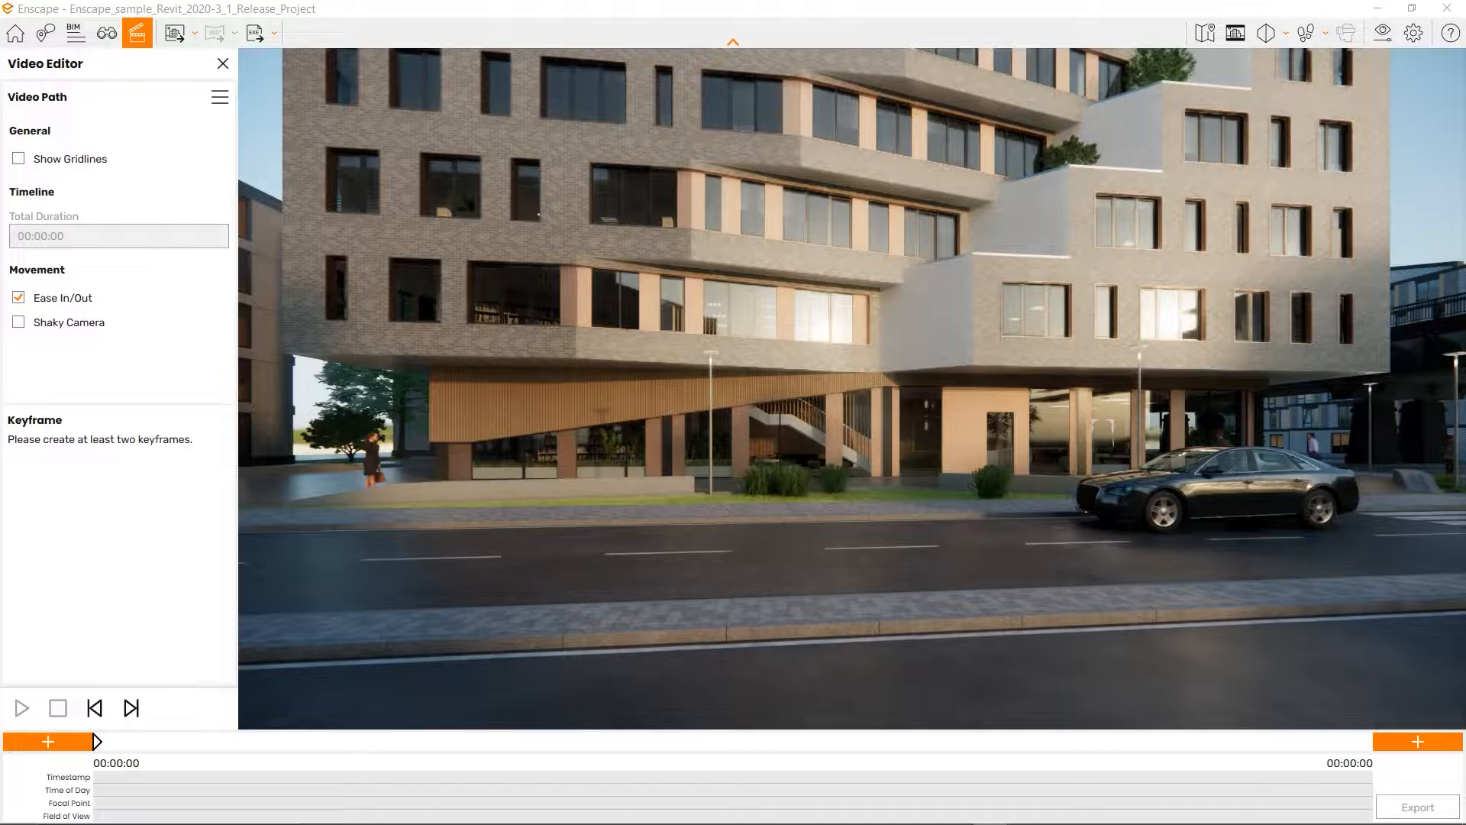
Move up to the building's ground floor, turn on Show Gridlines, and tilt the view up slightly.
key("w")
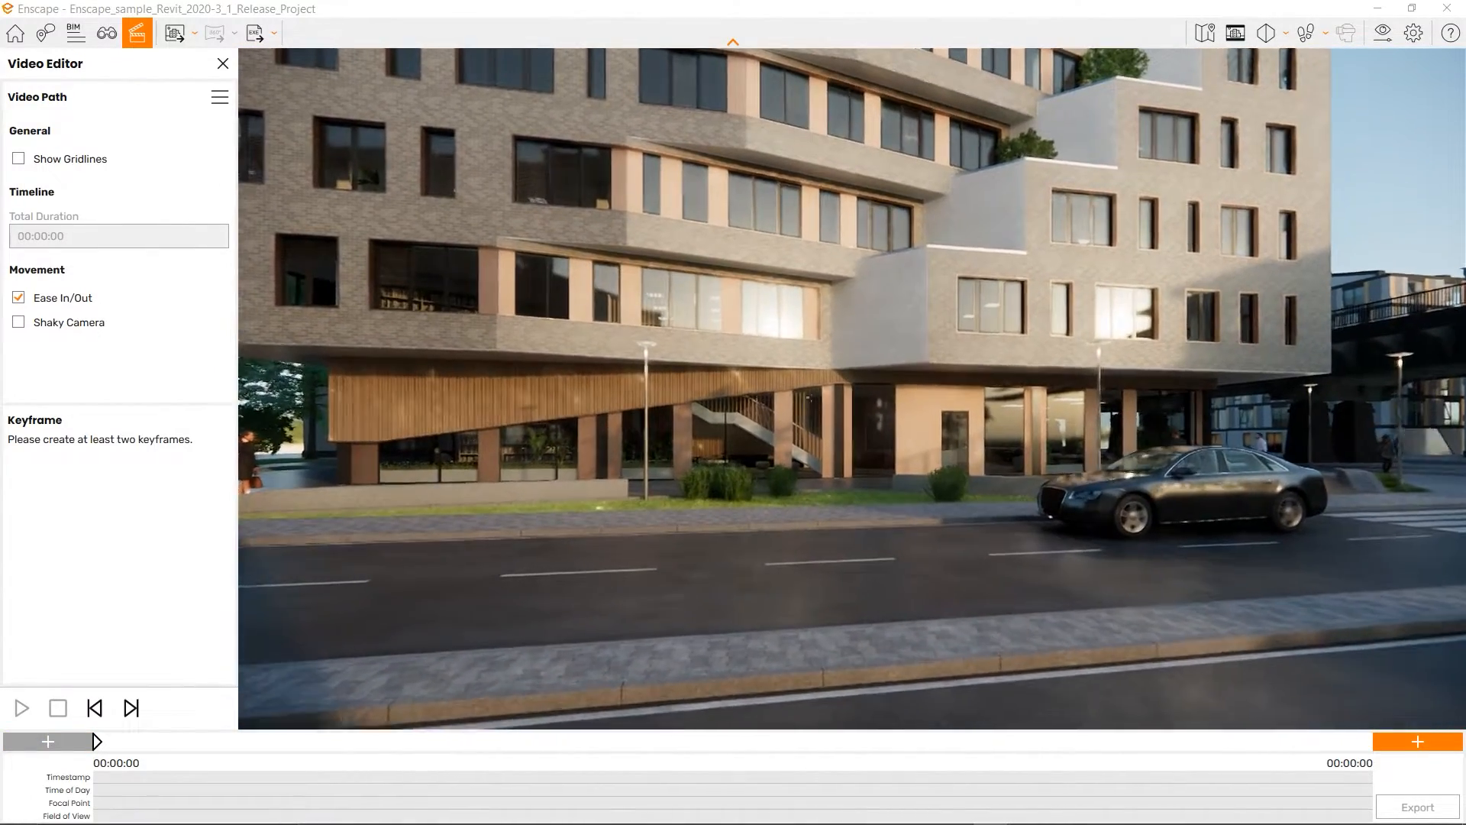
key("w")
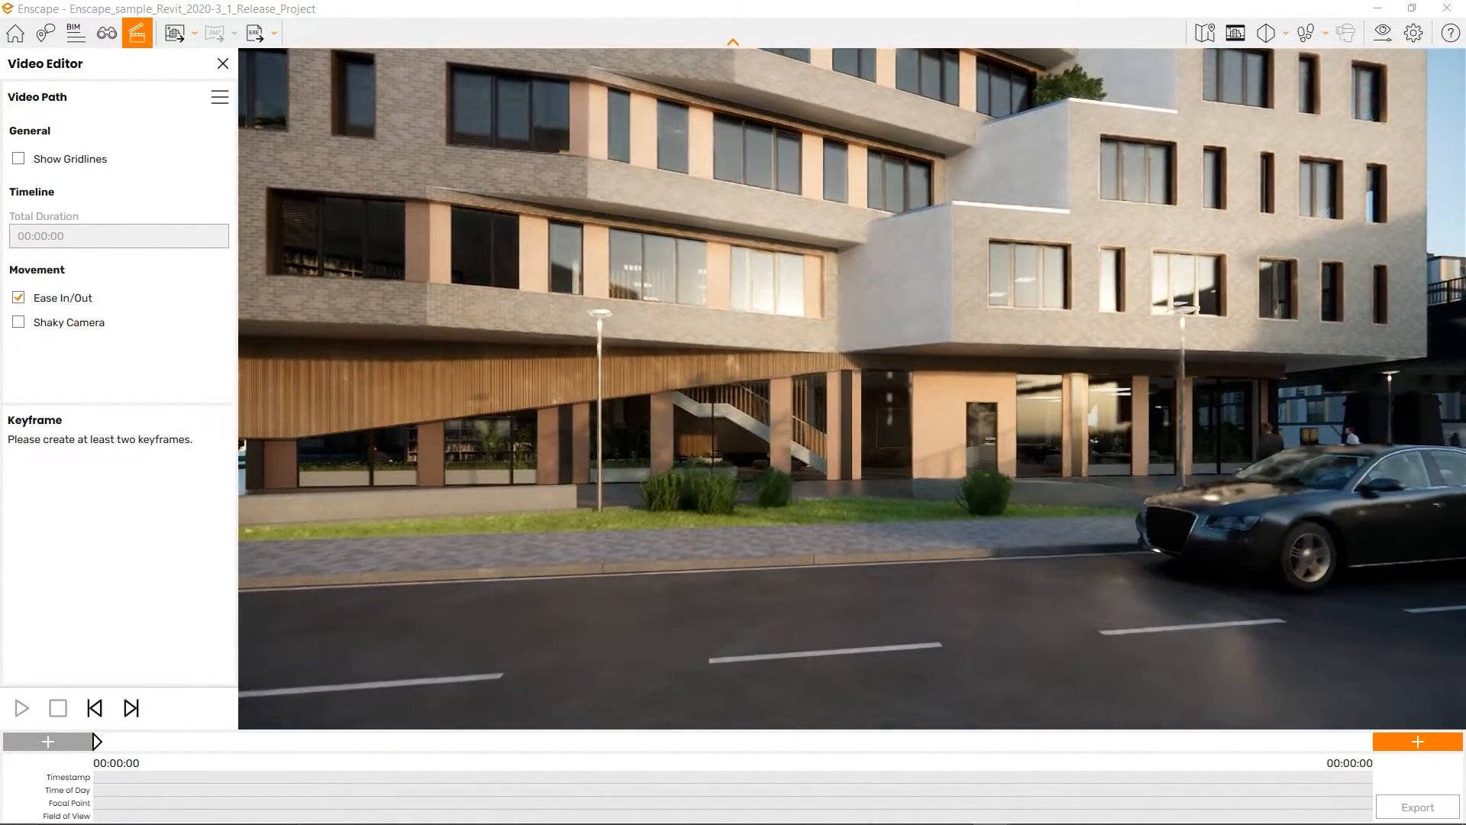
key("w")
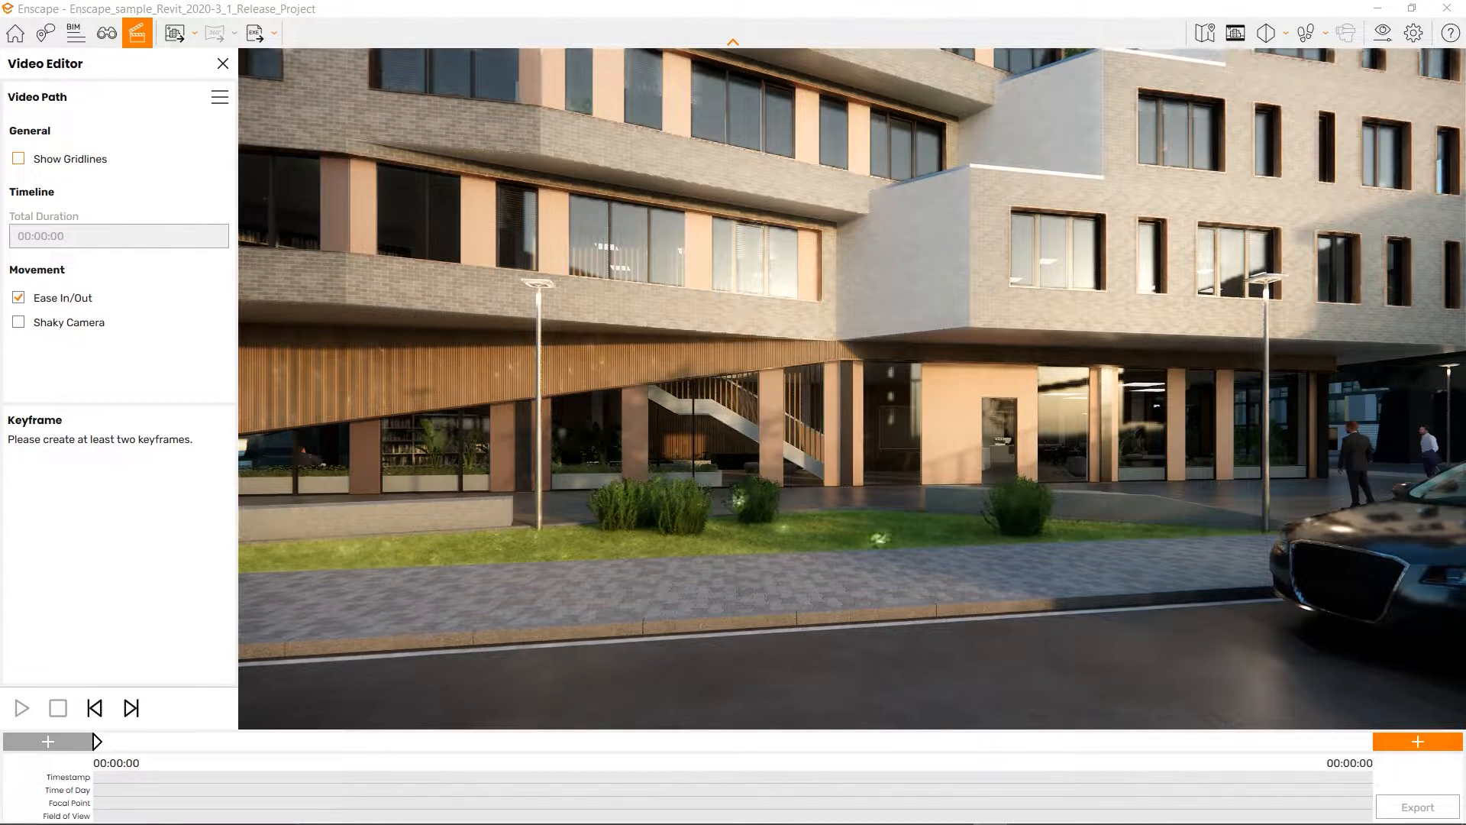
left_click(18, 159)
left_click_drag(852, 388, 891, 350)
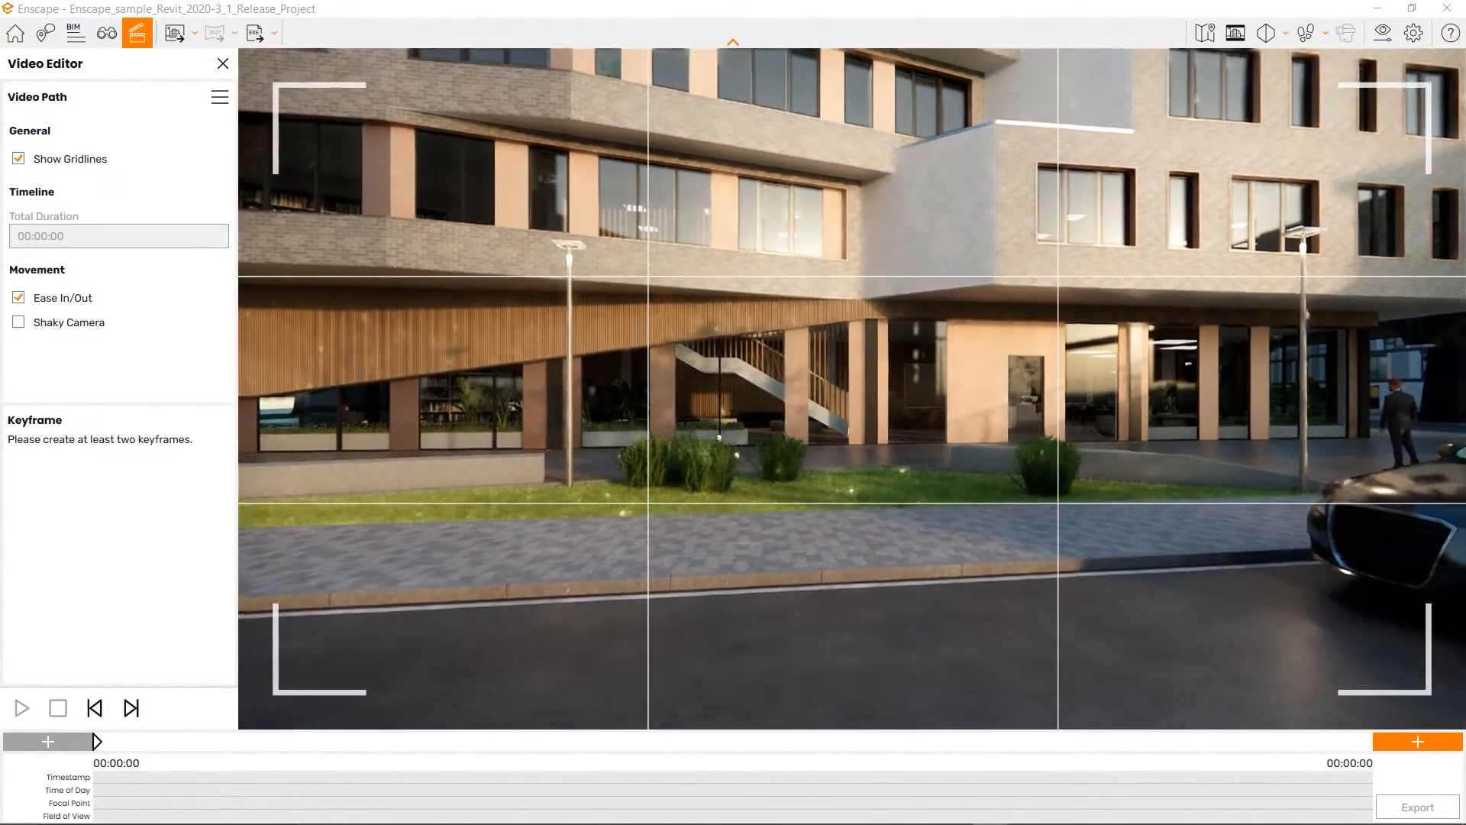
Add keyframes at street level and facing the upper floors, making the path 6 seconds long.
left_click(1417, 742)
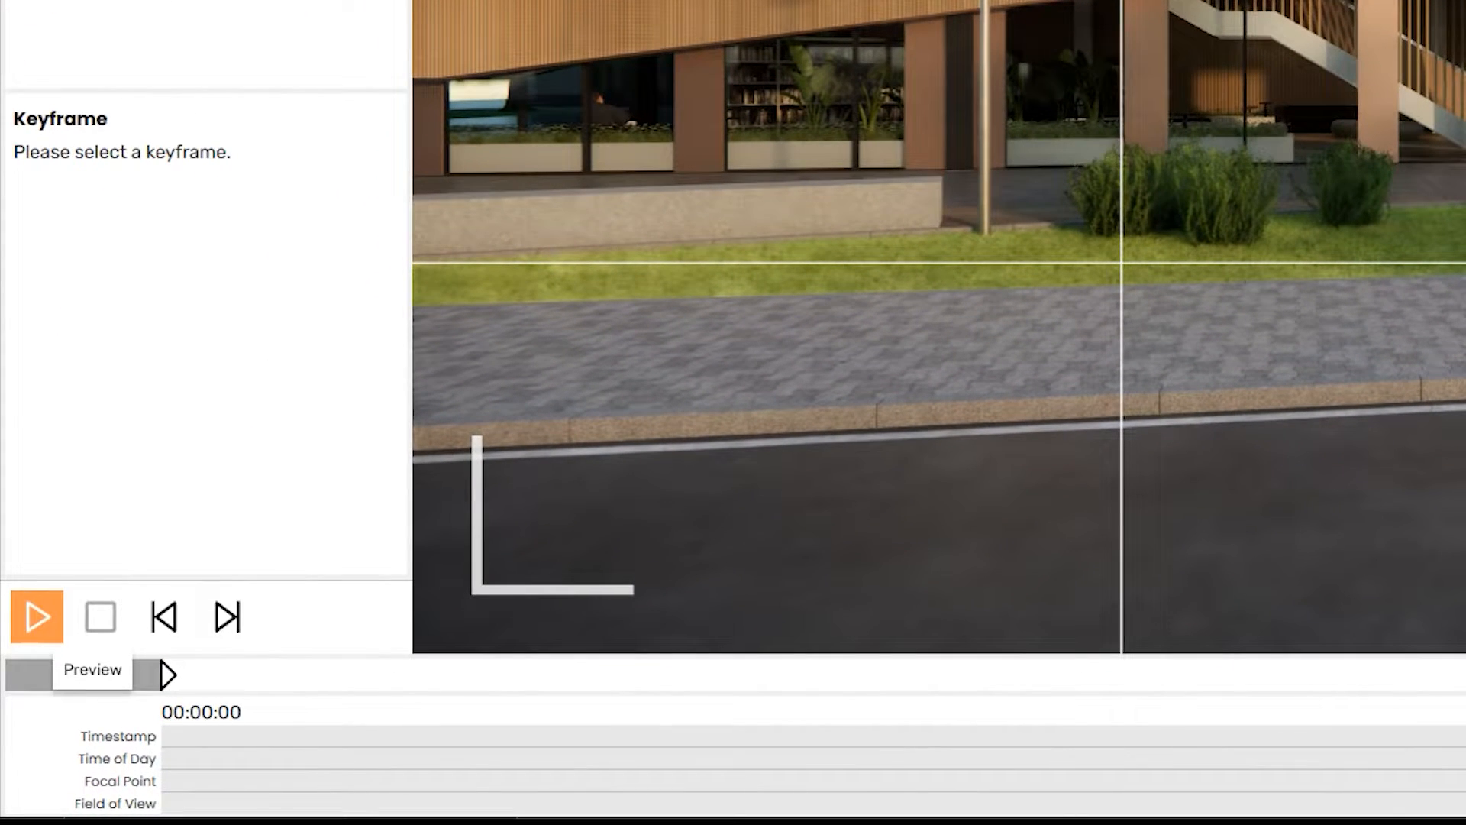
left_click(36, 616)
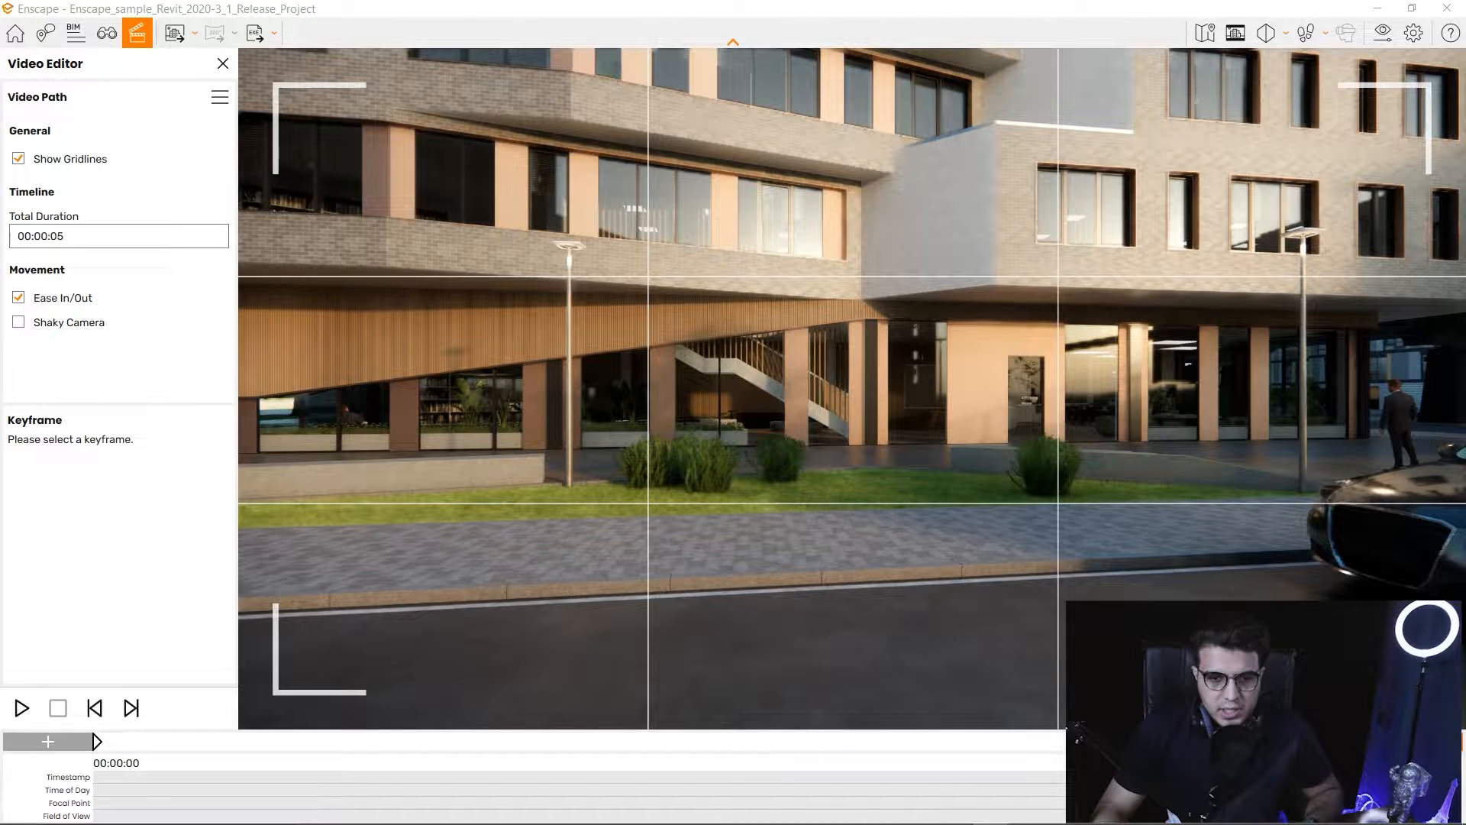
left_click_drag(847, 458, 922, 184)
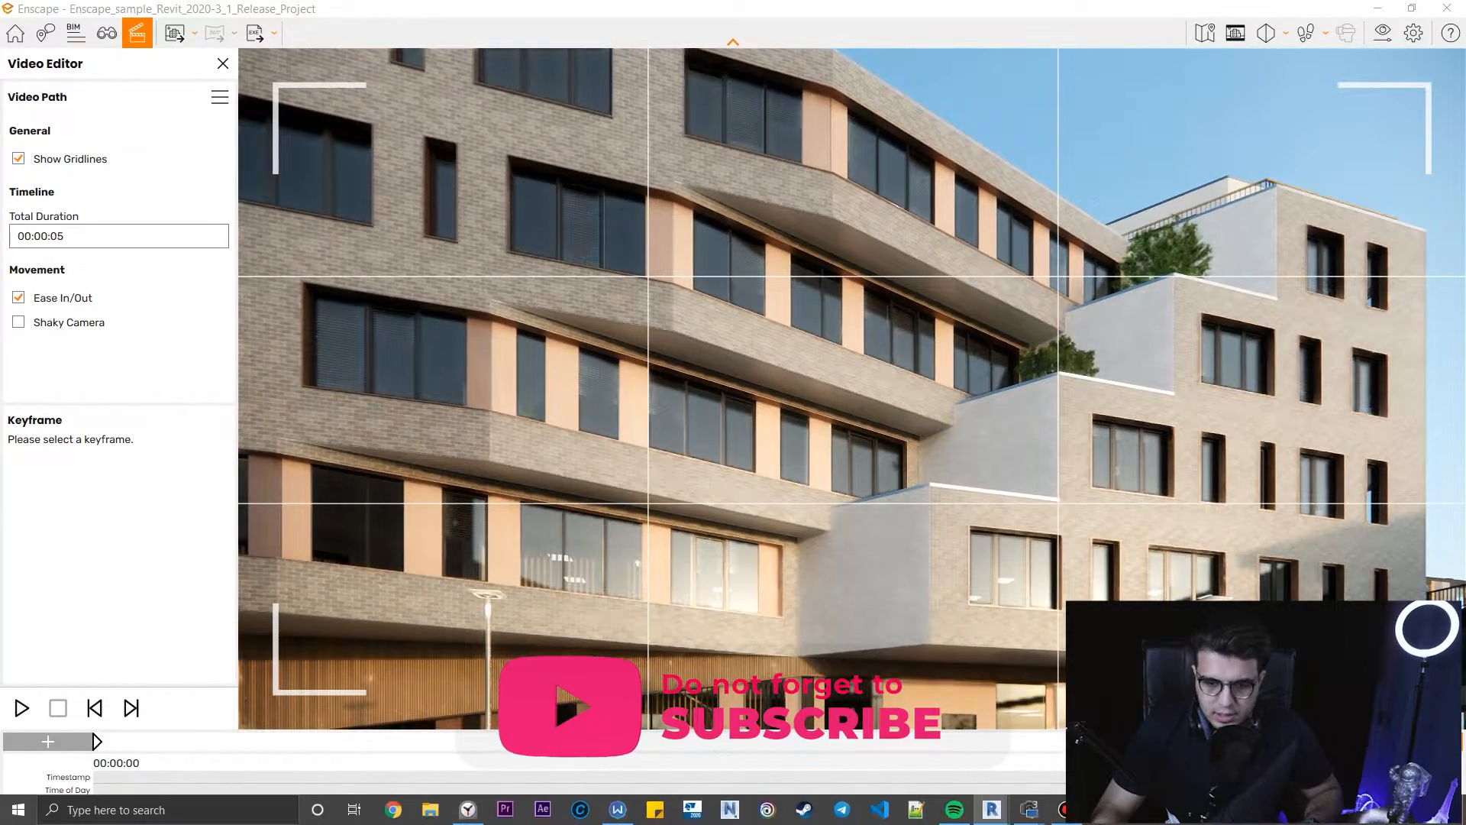
left_click(1418, 741)
left_click_drag(852, 305, 907, 539)
key("w")
key("w")
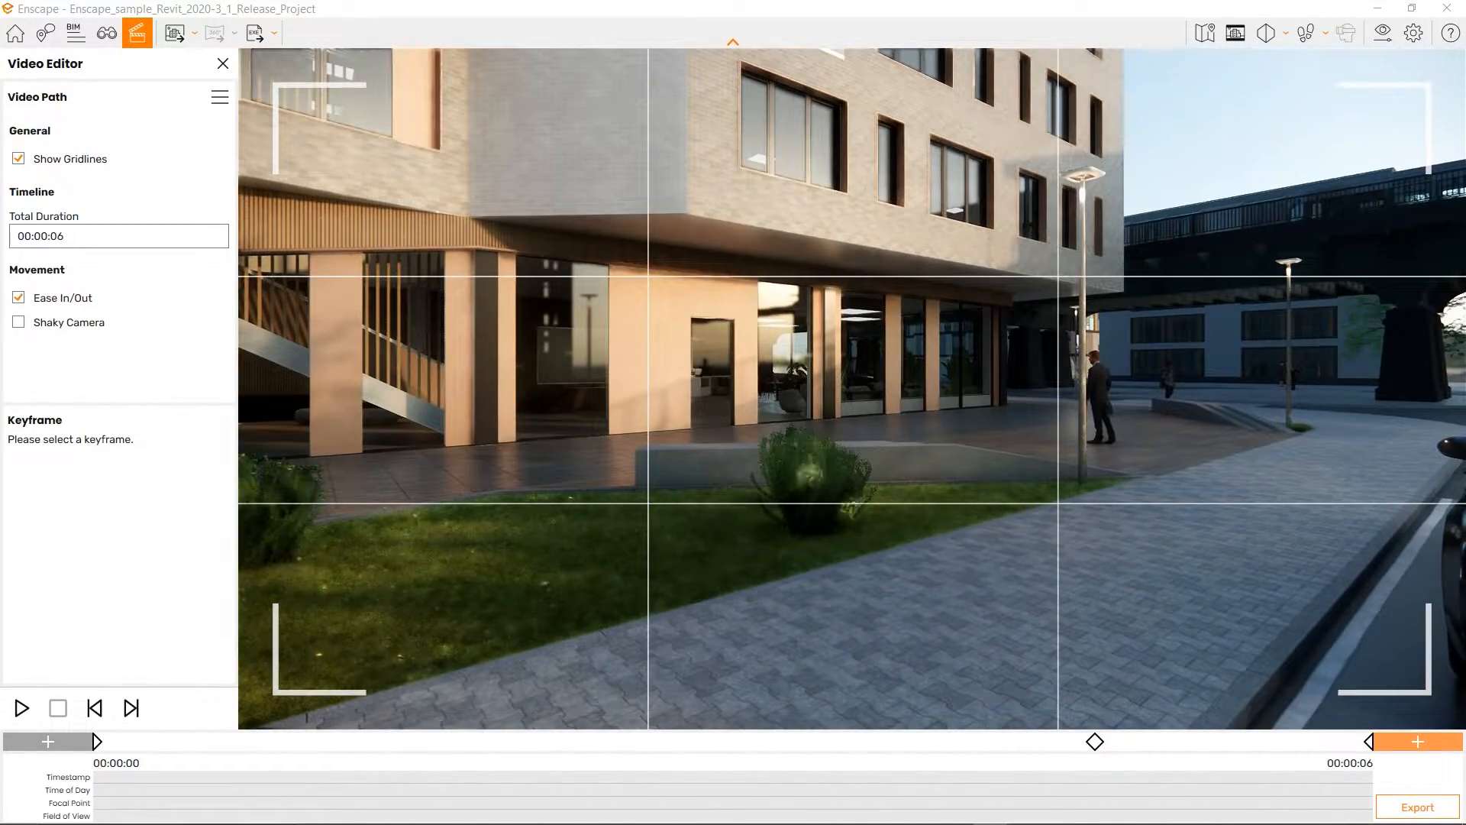
Add an entrance keyframe, fly past the parked car toward the bridge, and add an end keyframe.
left_click(1418, 742)
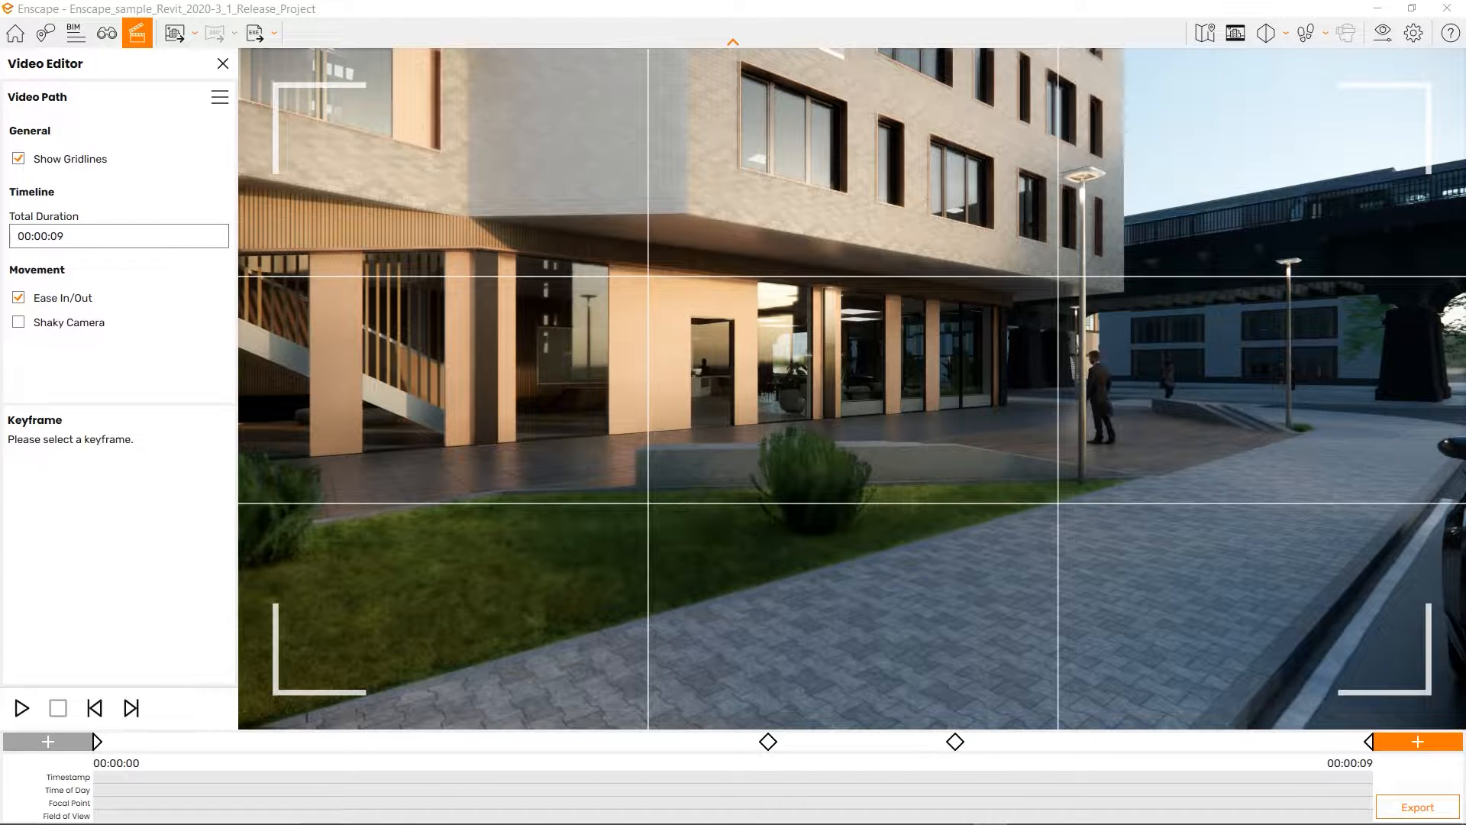
key("w")
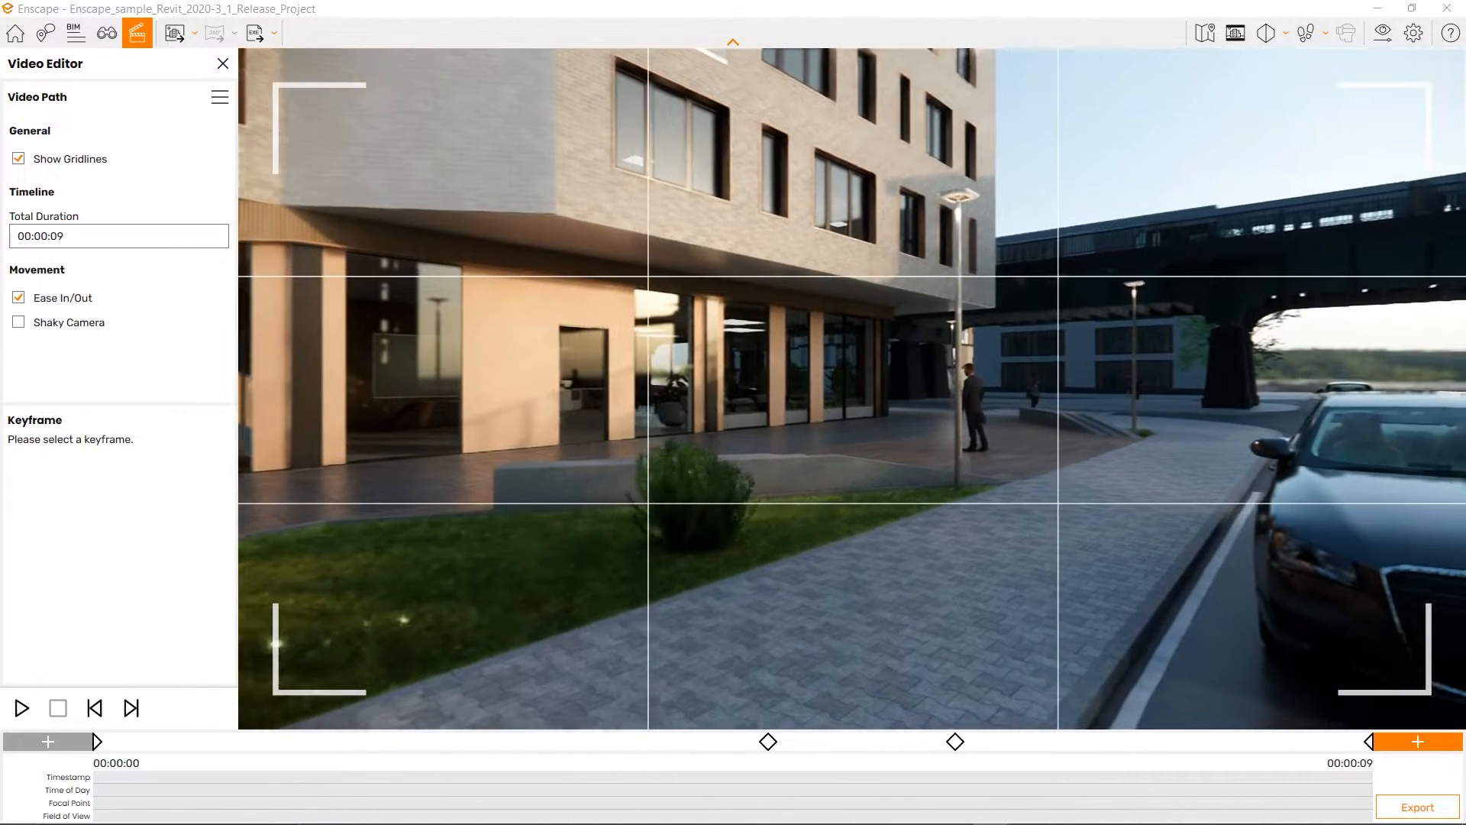
key("w")
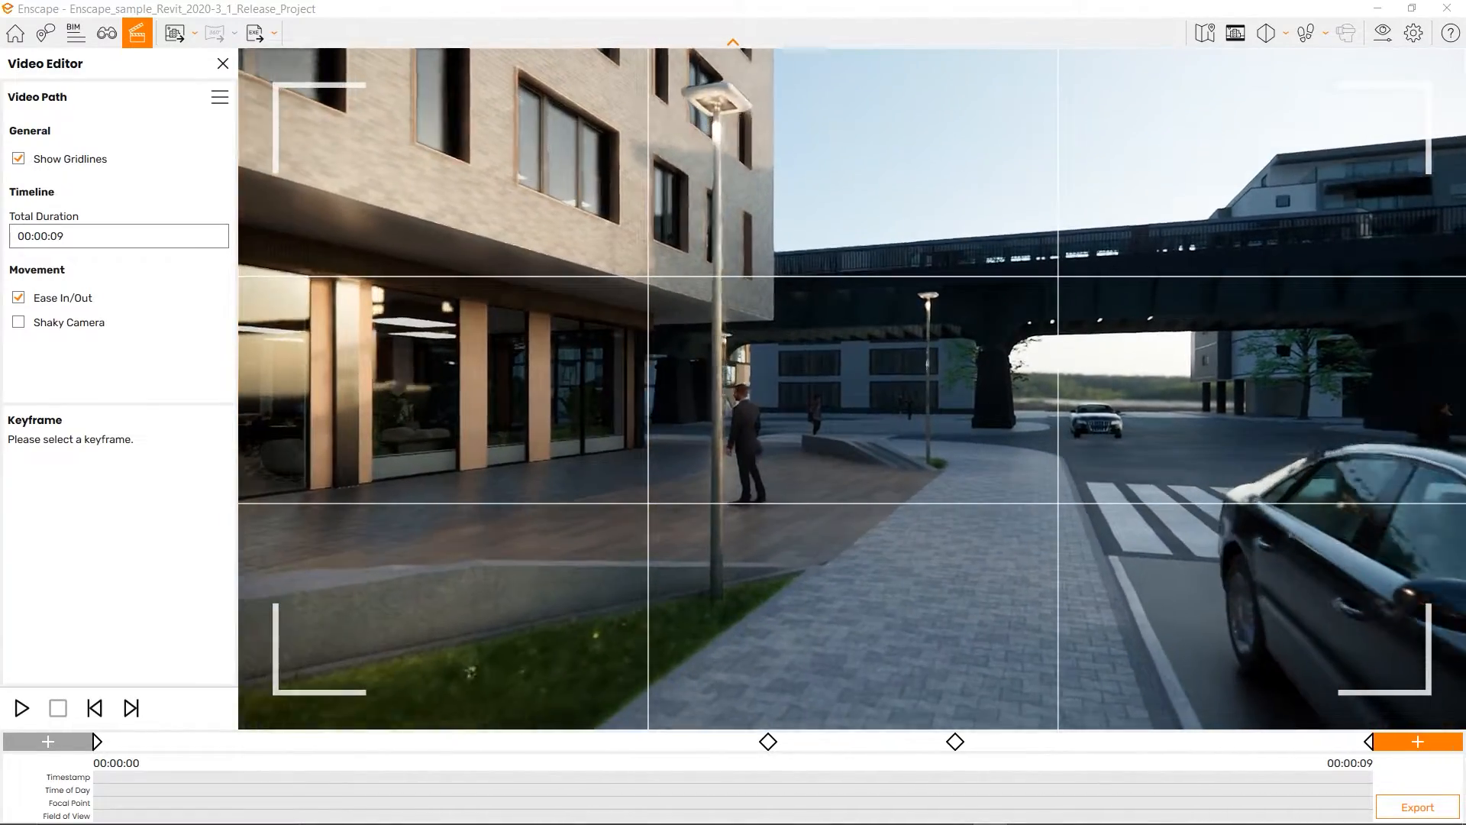
key("w")
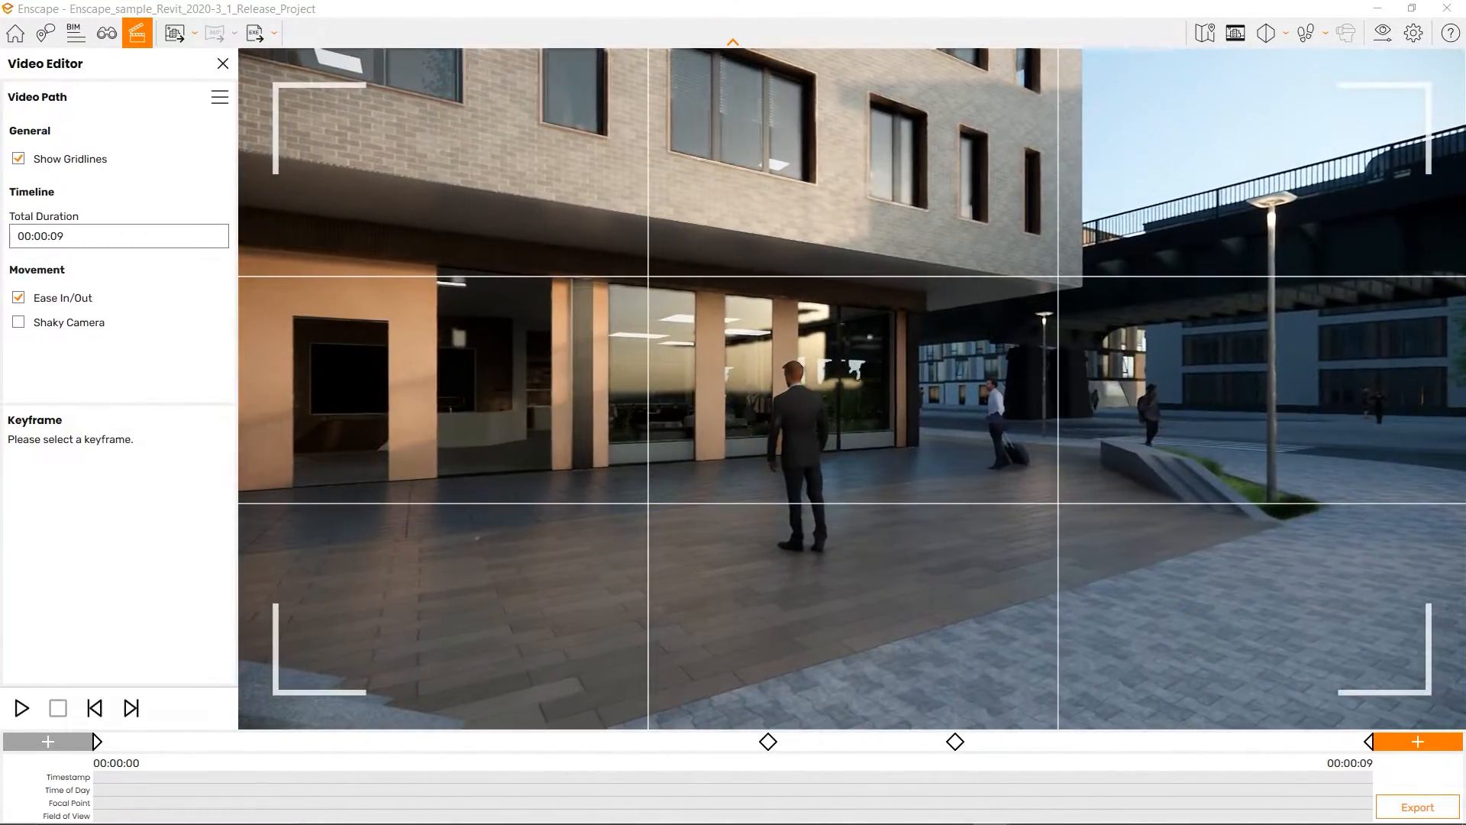
left_click(1418, 741)
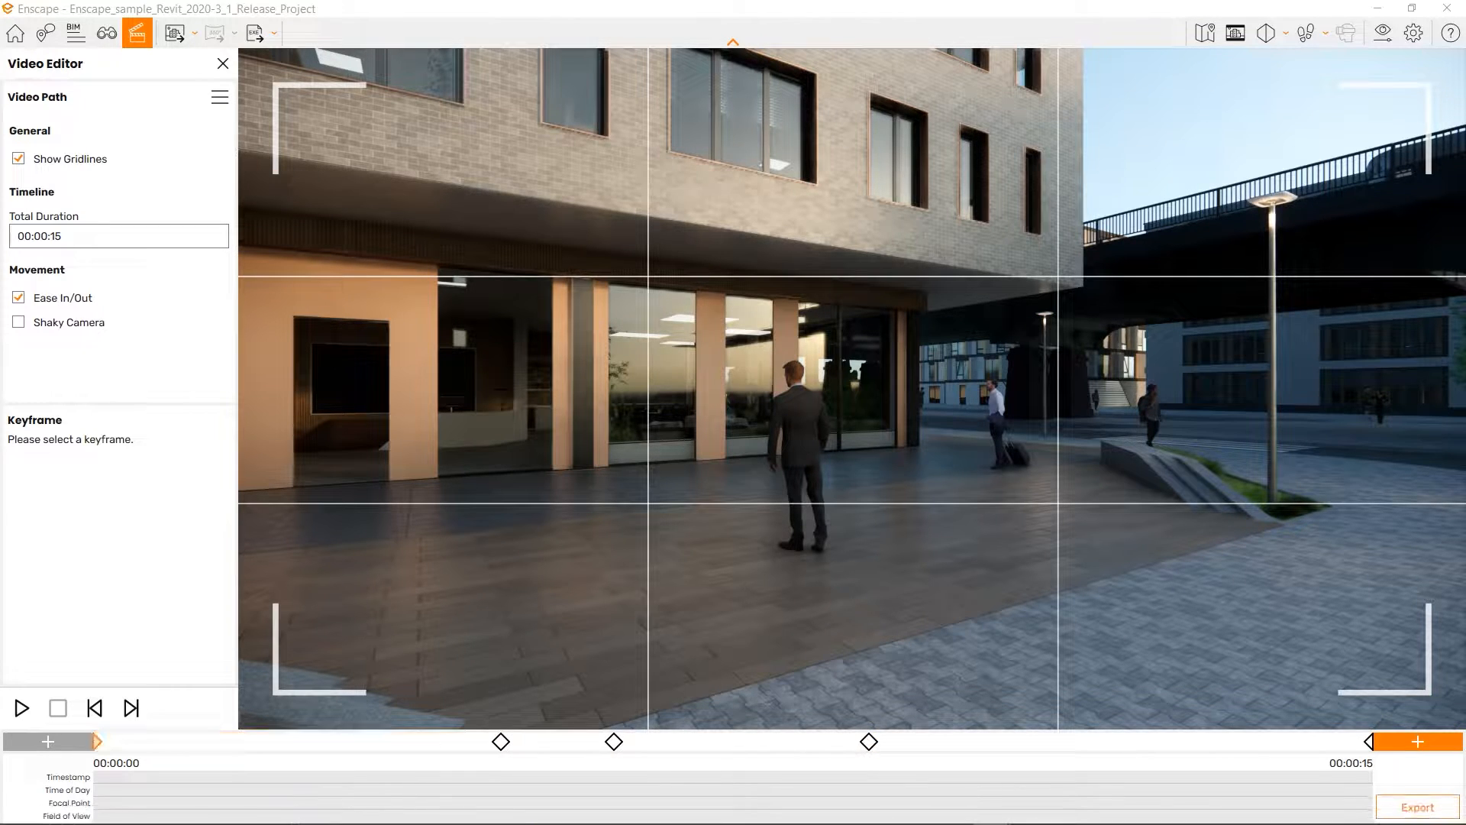
Re-aim keyframe 3 at 00:00:06 toward the upper facade, update it, and exit the keyframe.
left_click(501, 741)
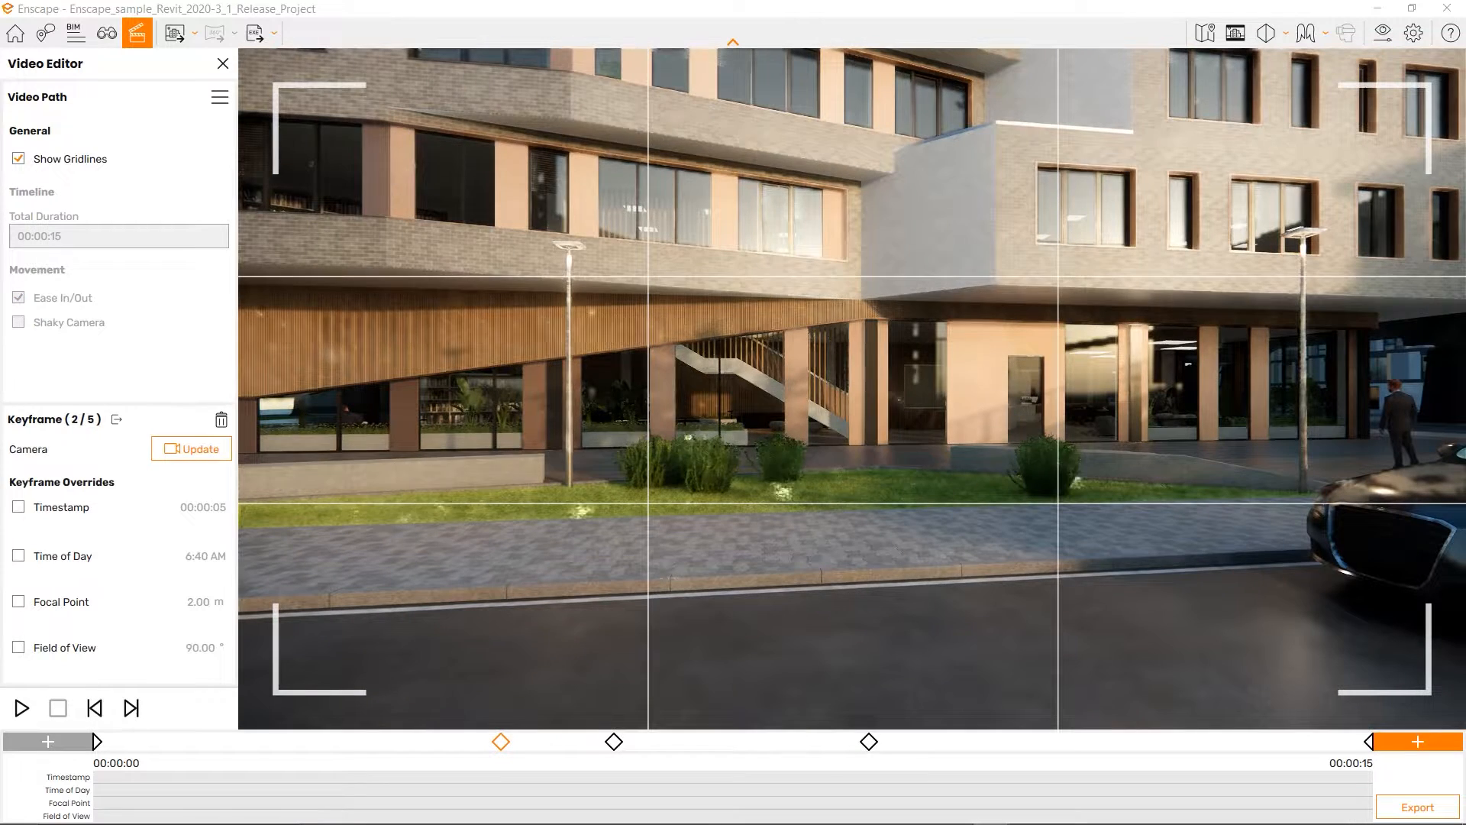
left_click(614, 742)
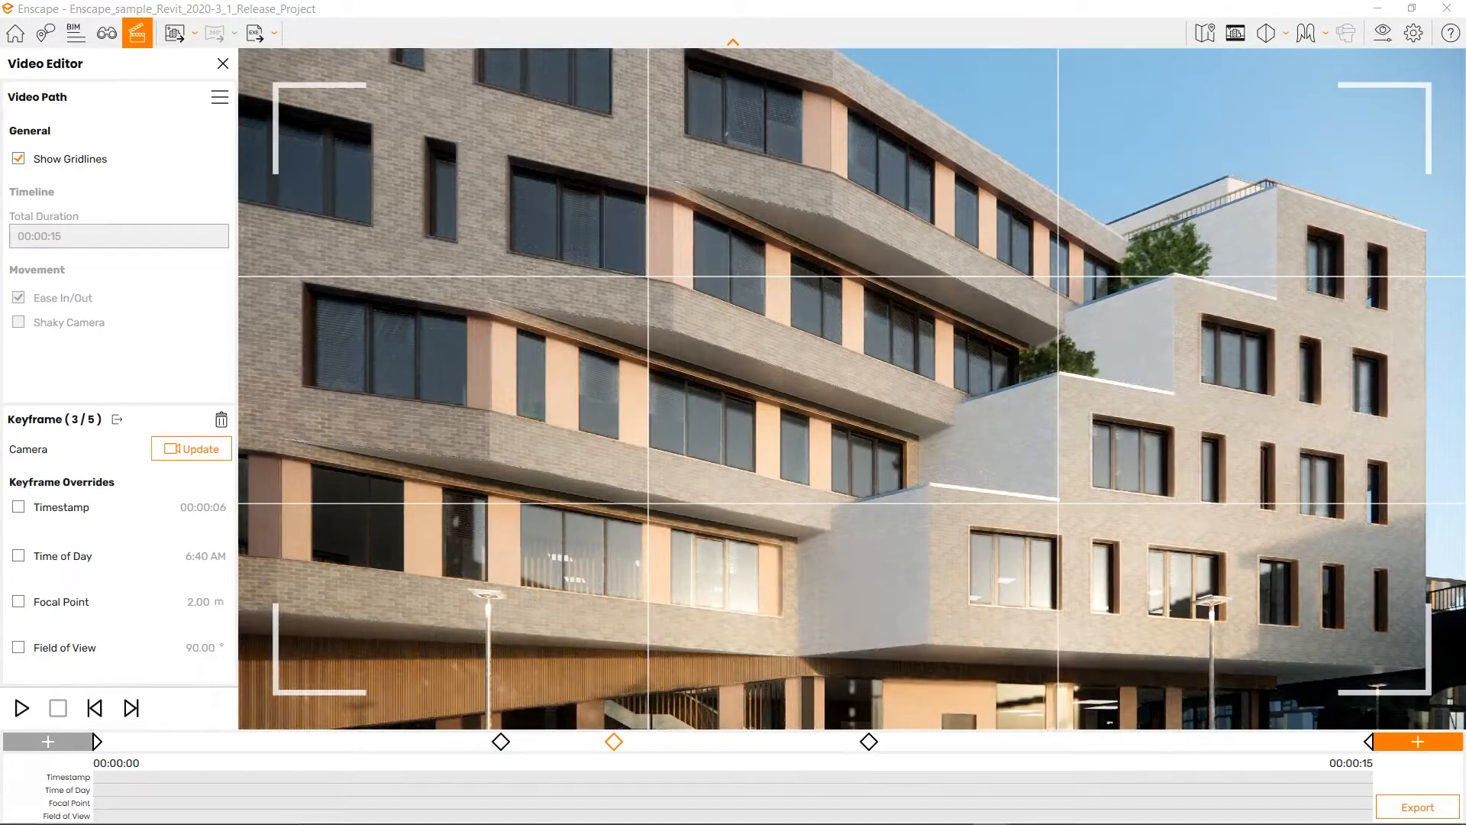
left_click_drag(852, 397, 1050, 395)
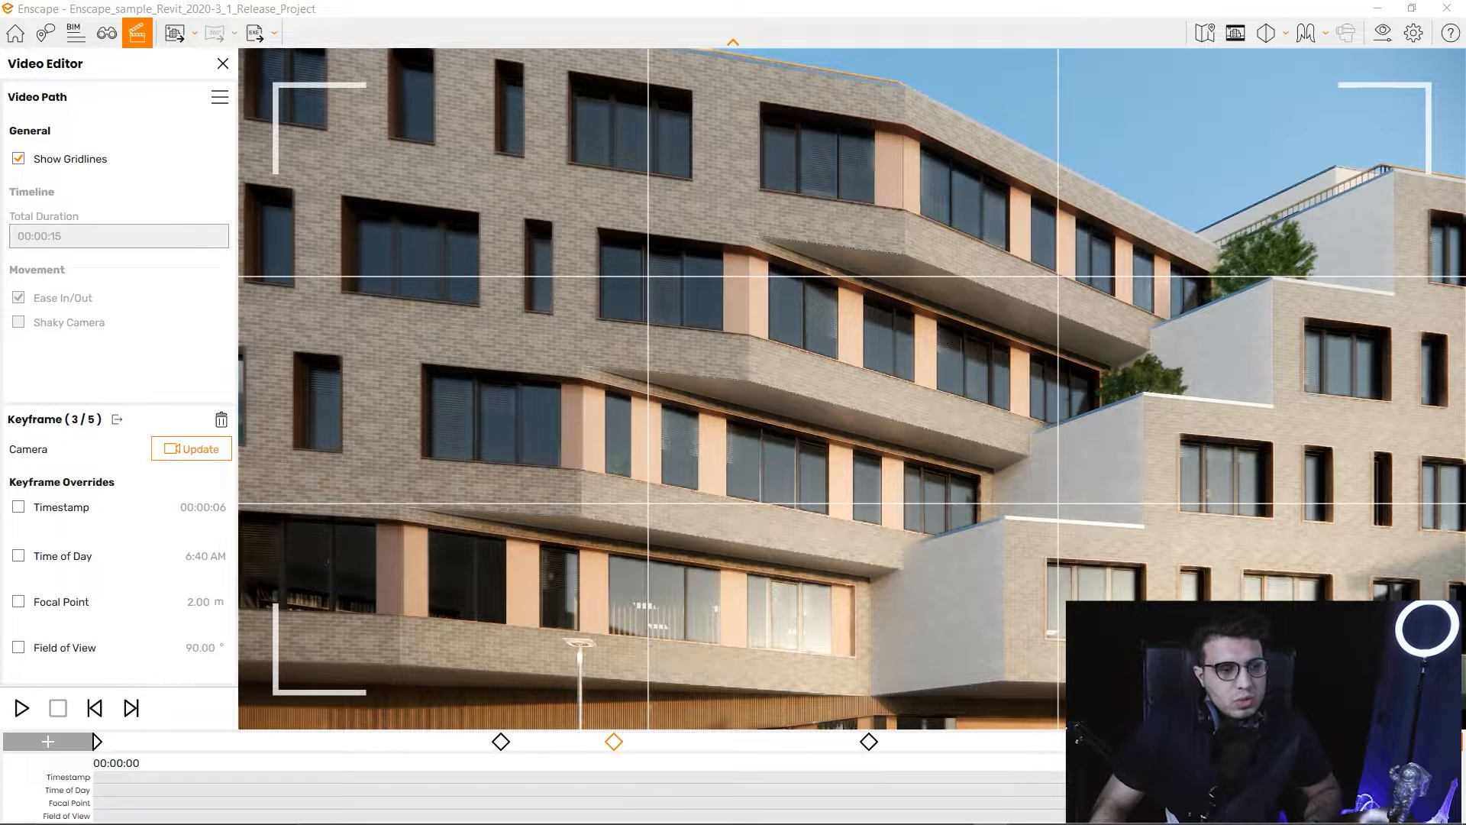
left_click(191, 449)
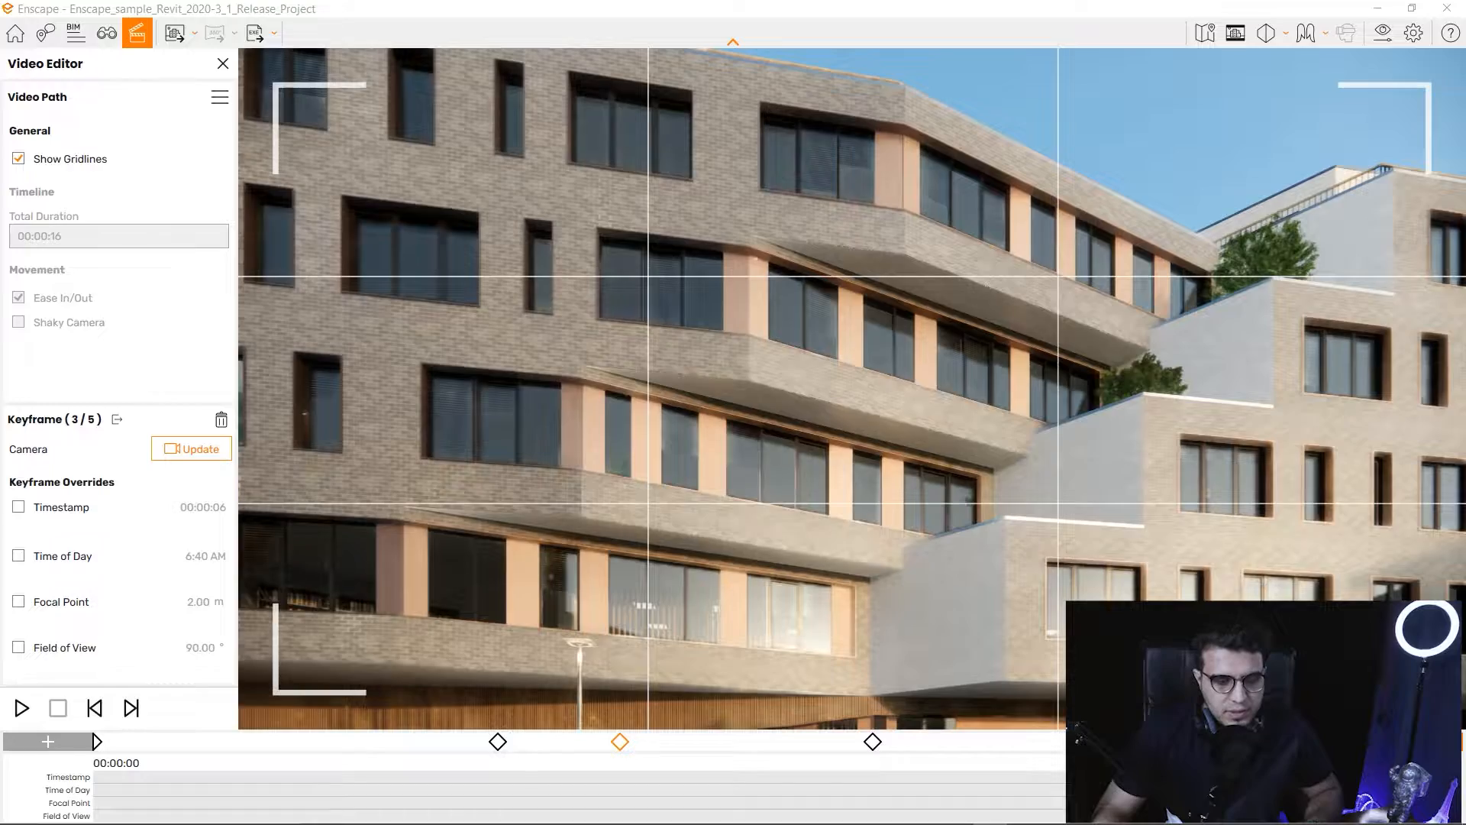
left_click_drag(853, 458, 863, 212)
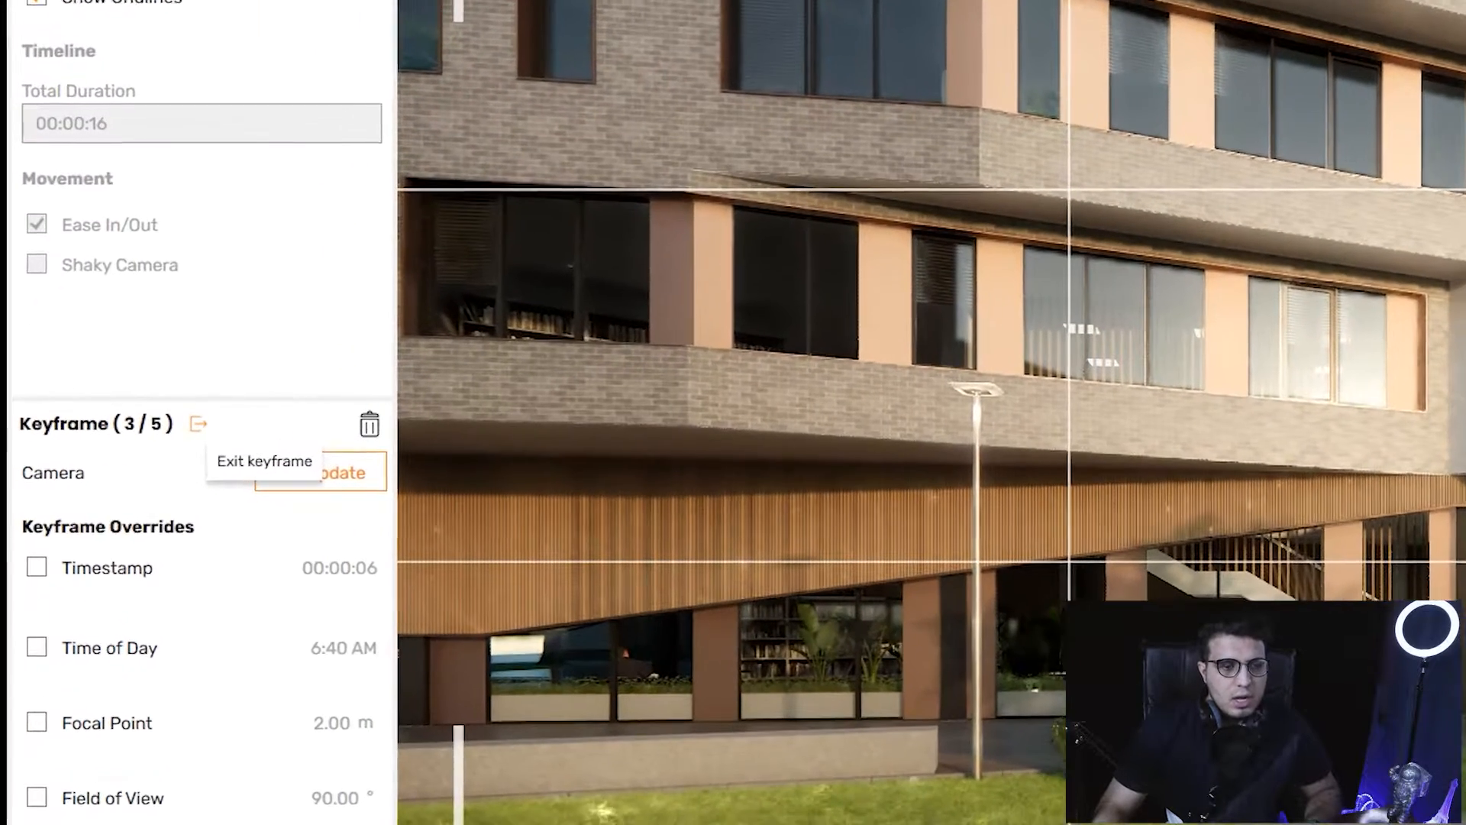
left_click(199, 424)
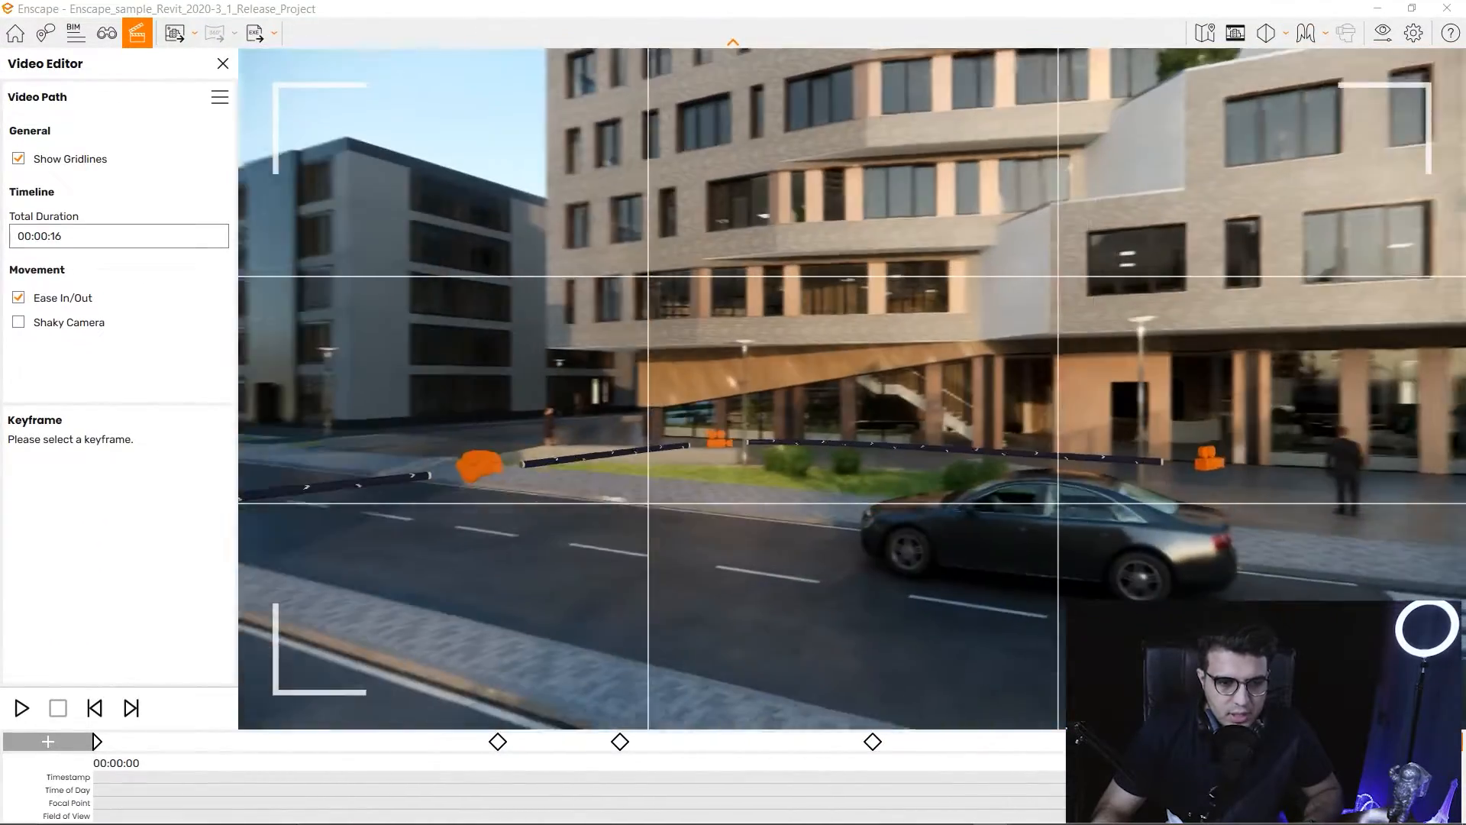
Fly along the street around the parked car toward the orange marker near the crossing.
key("w")
key("a")
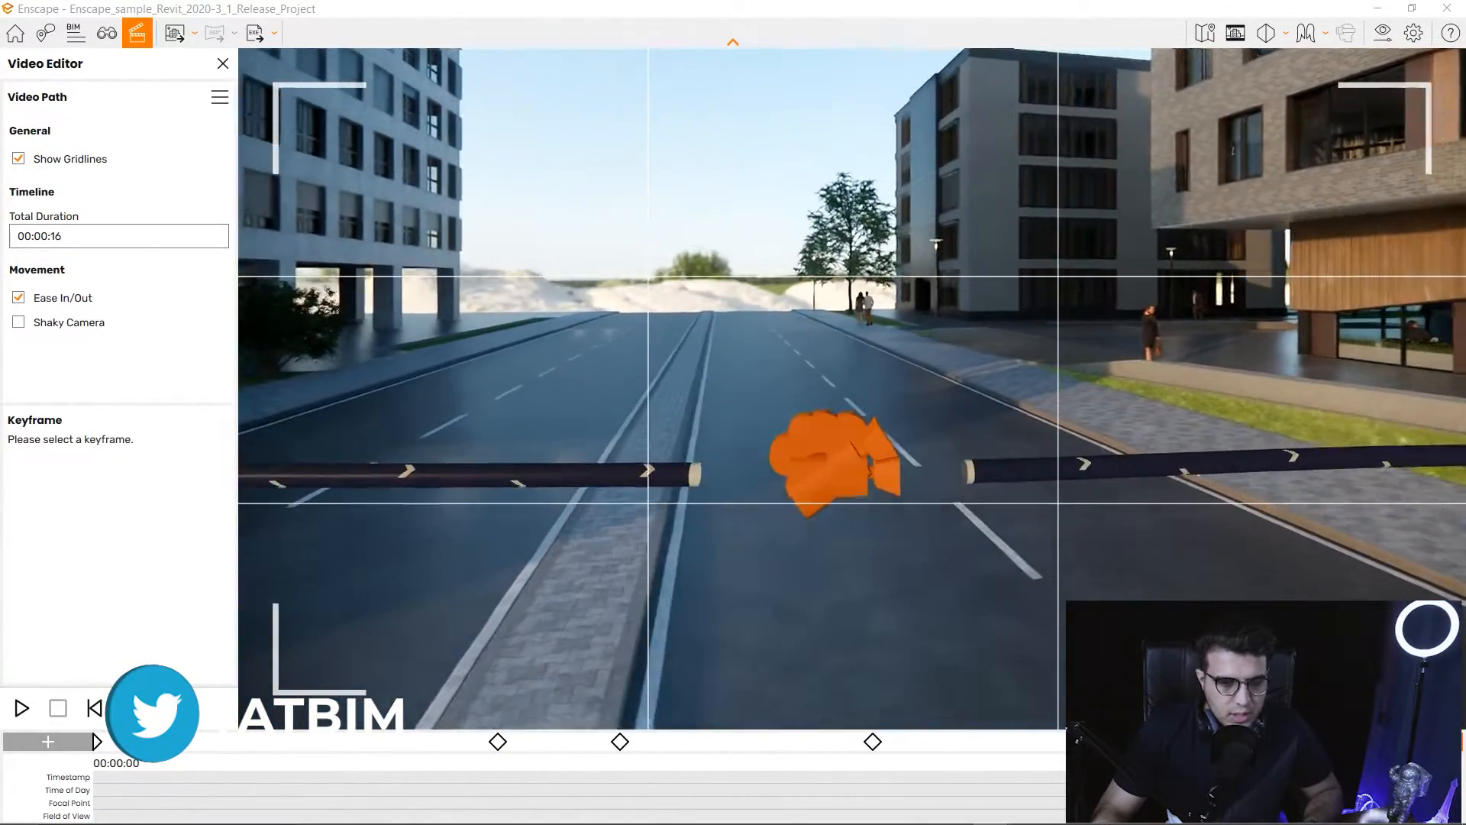
key("s")
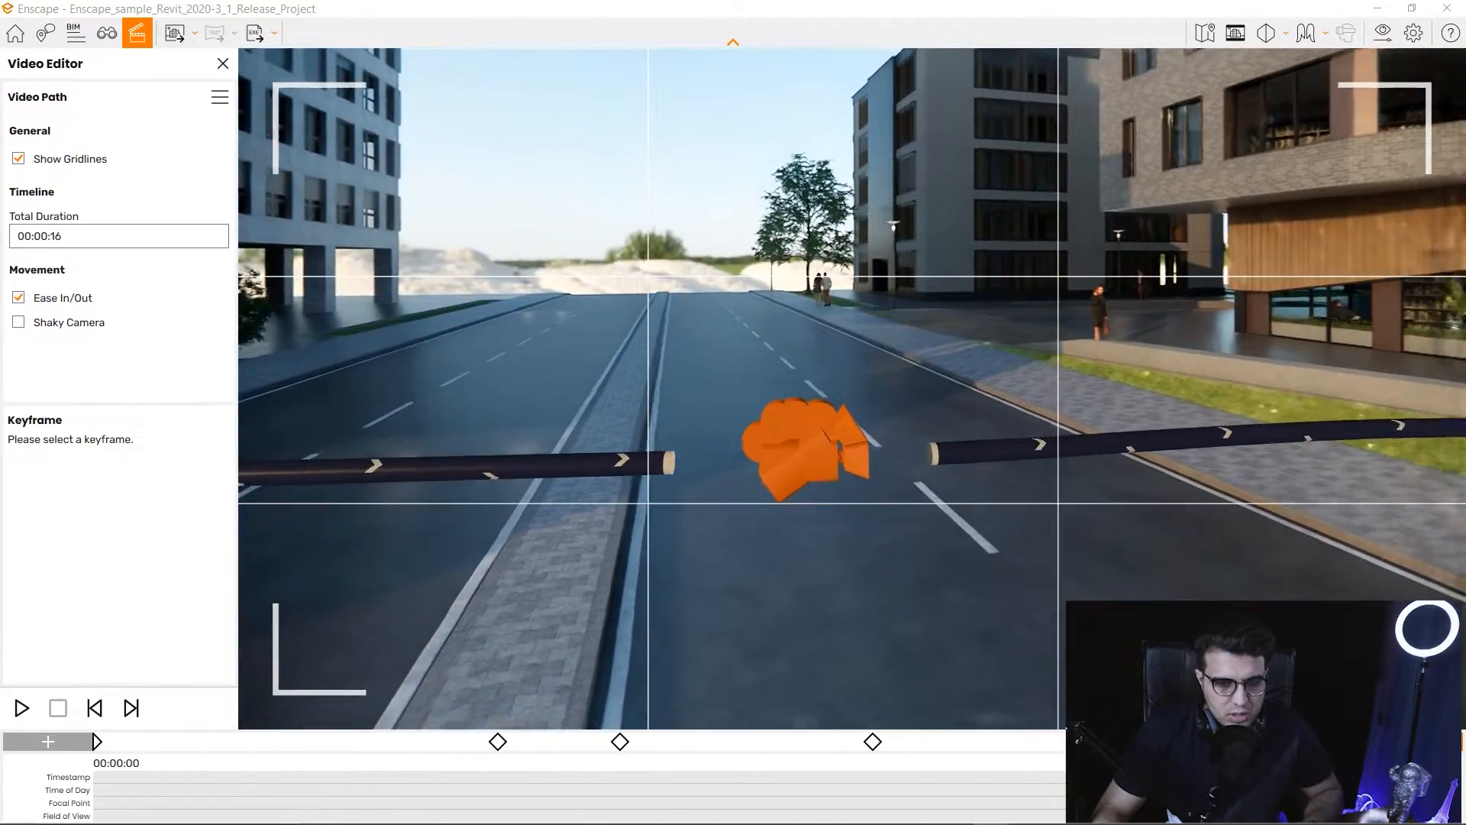
key("w")
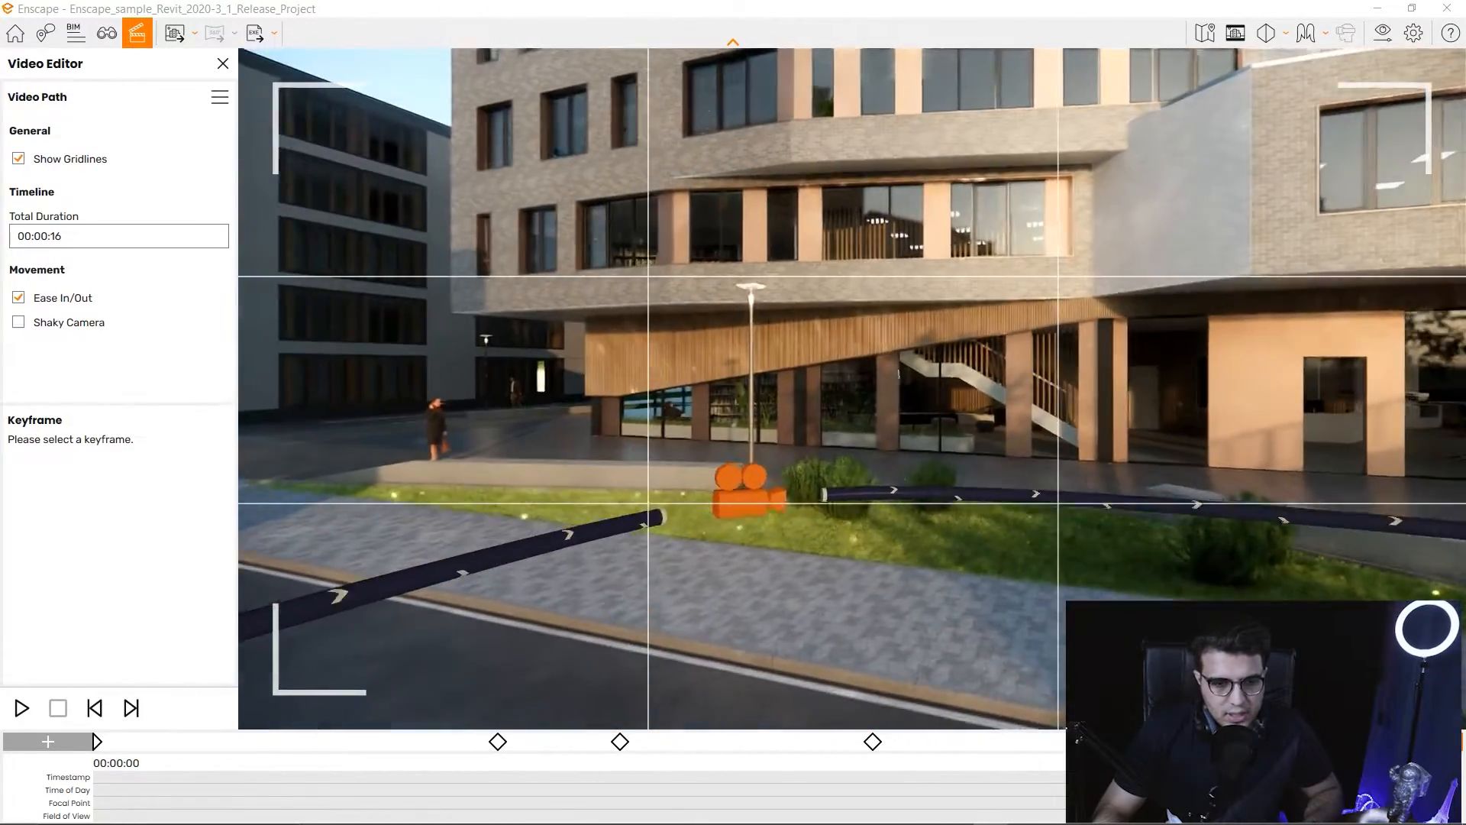
key("d")
key("w")
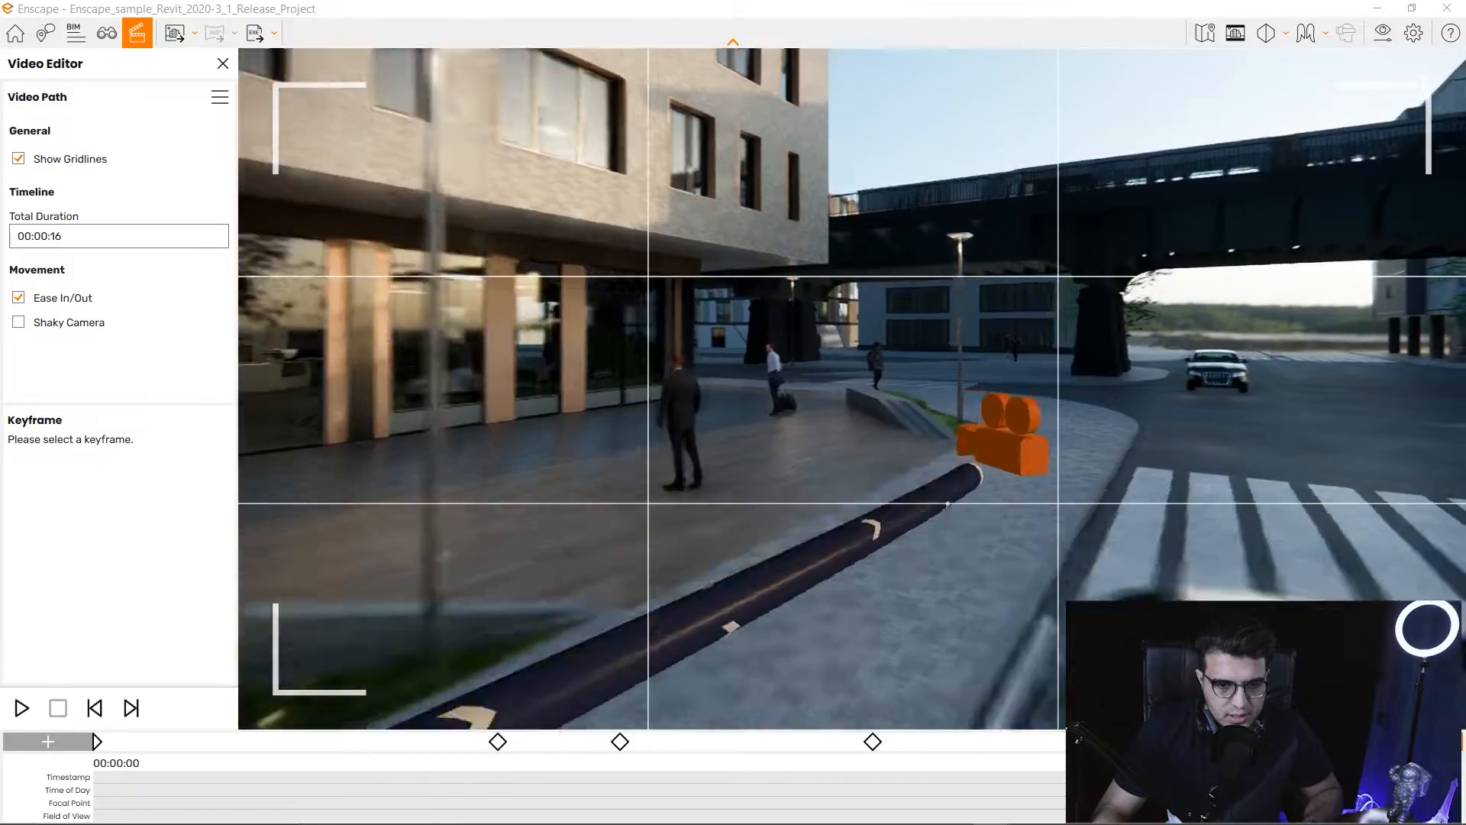
key("s")
key("a")
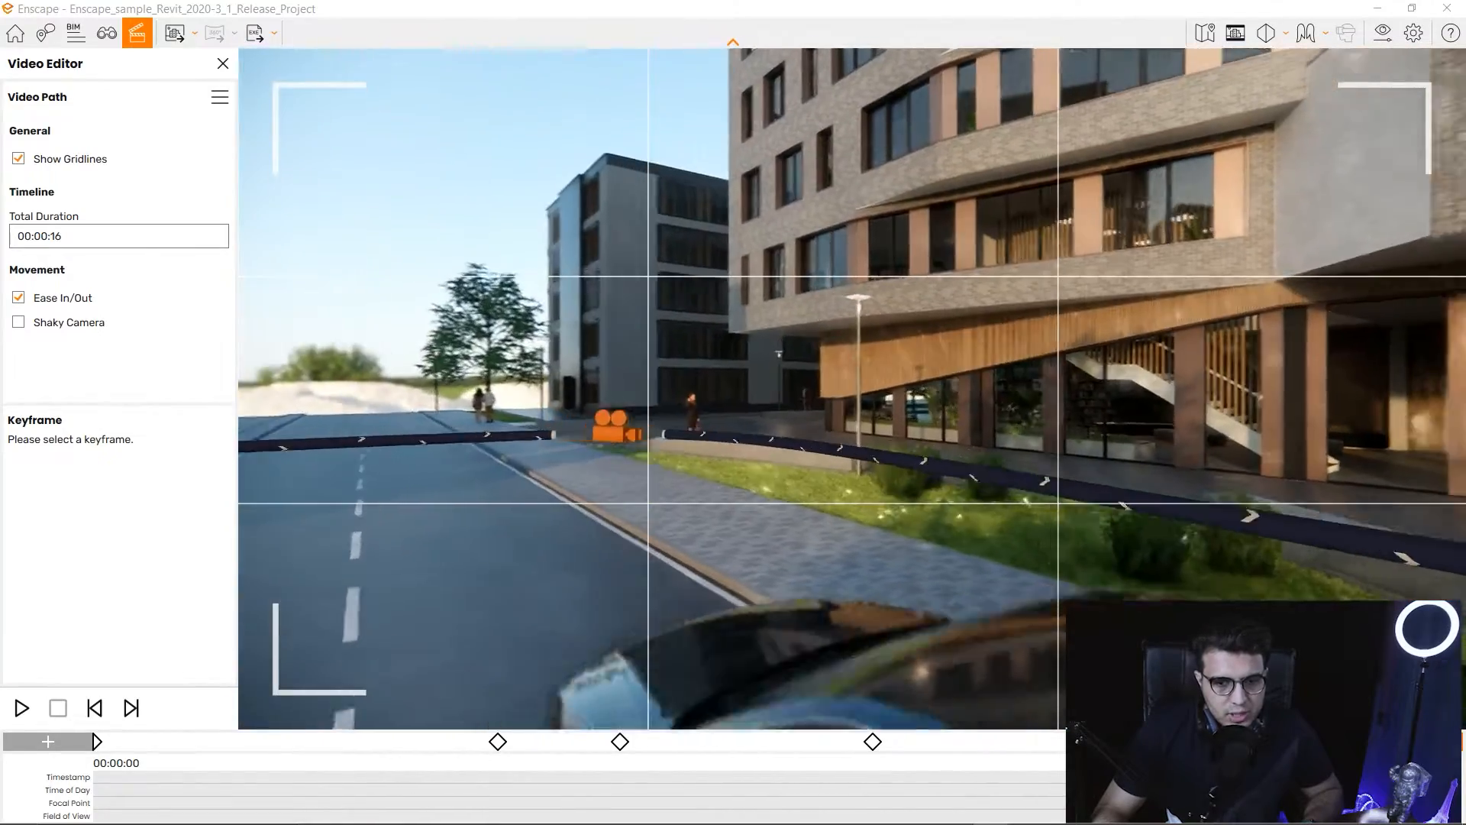
key("a")
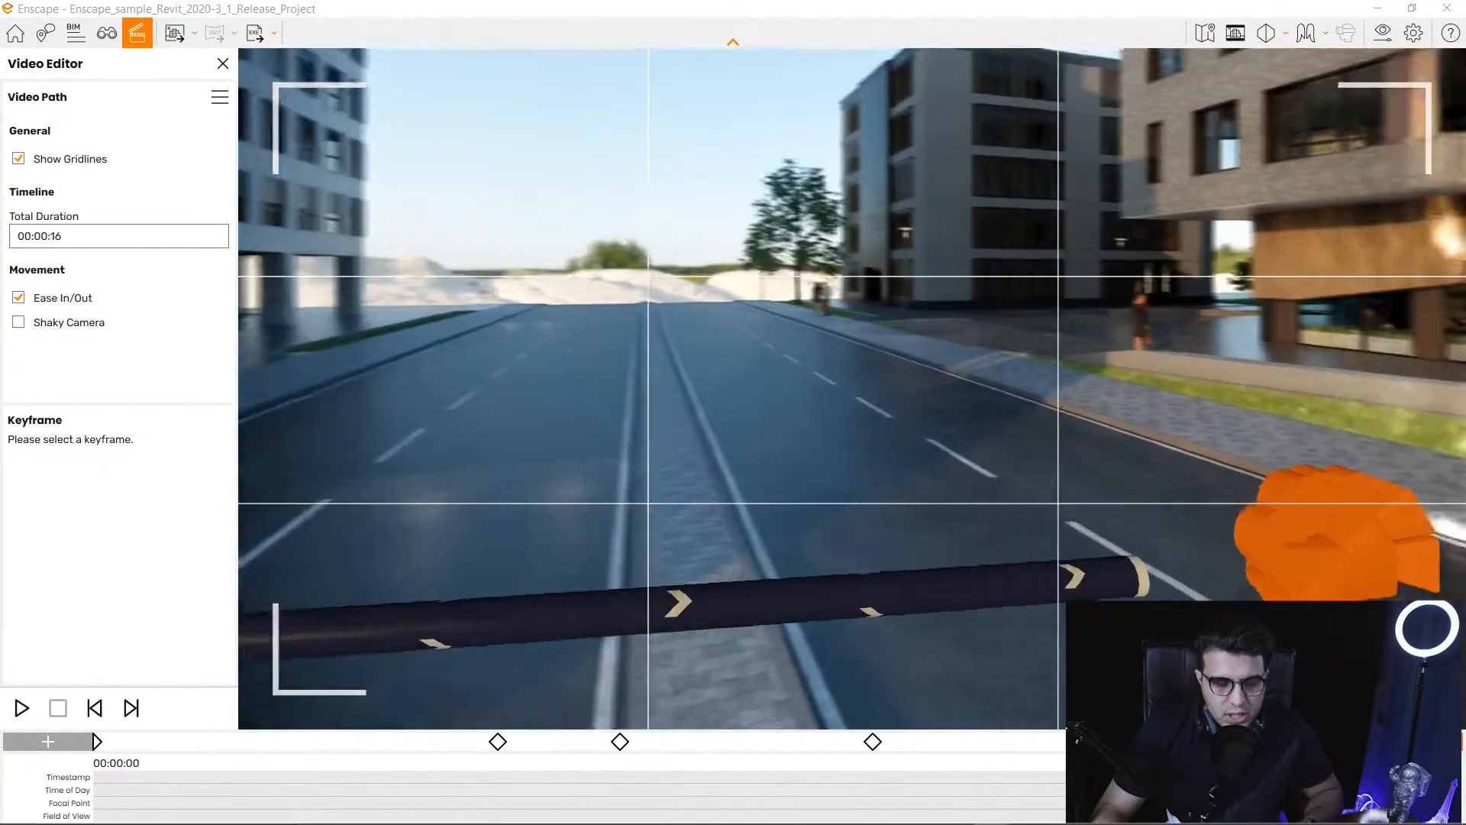
key("s")
key("w")
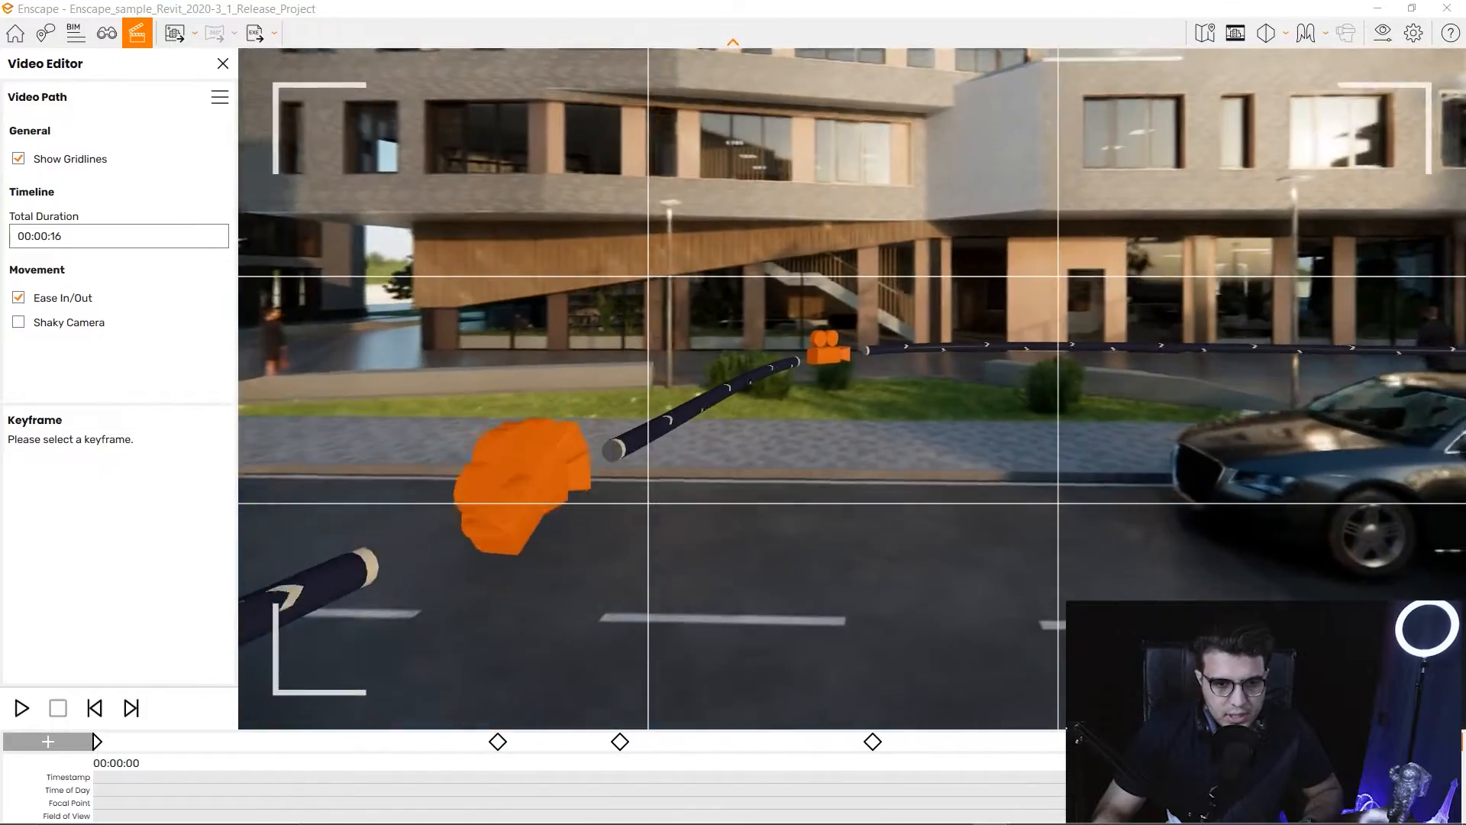
key("a")
key("a")
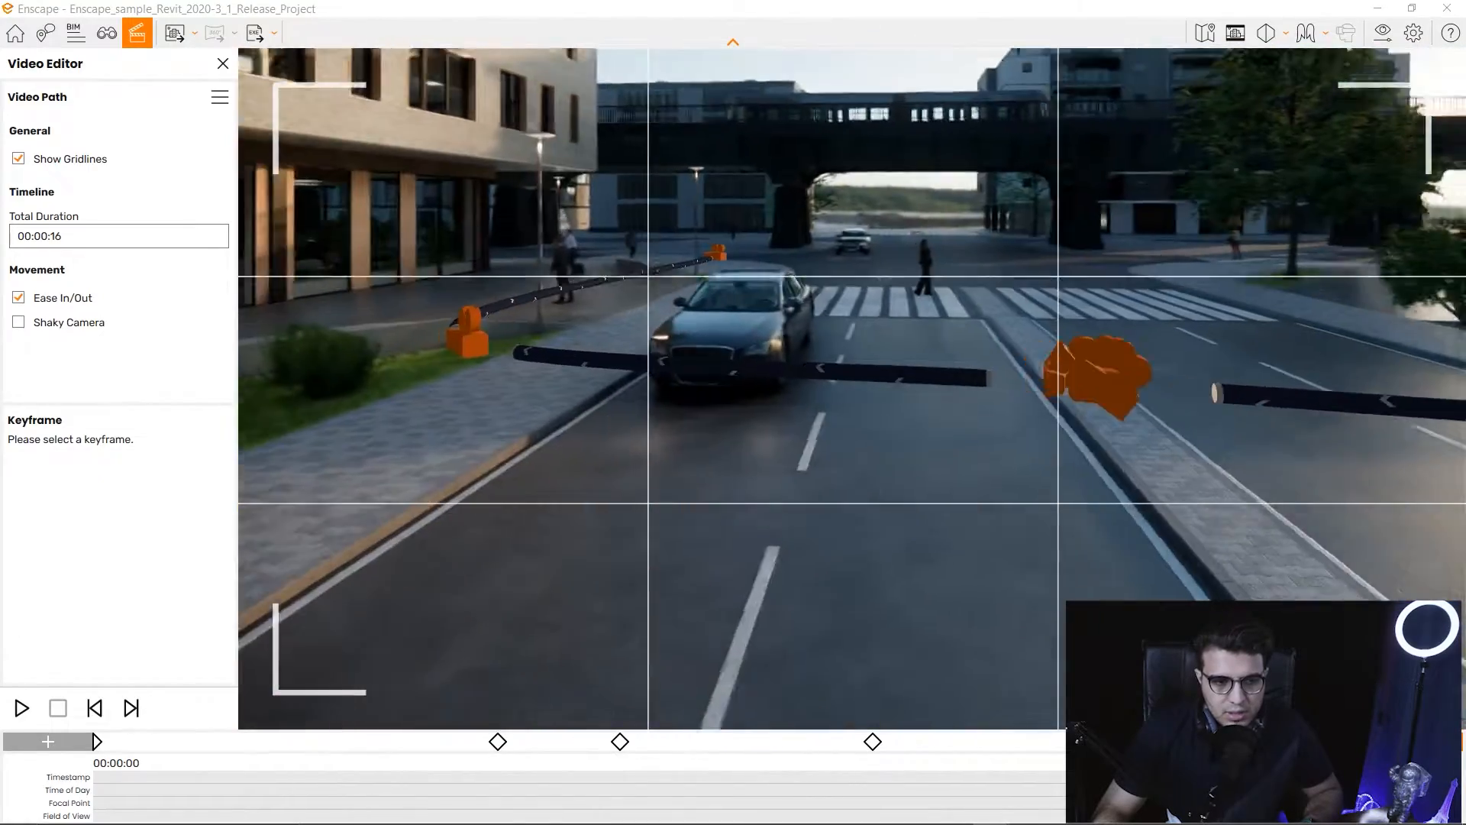
key("w")
key("w")
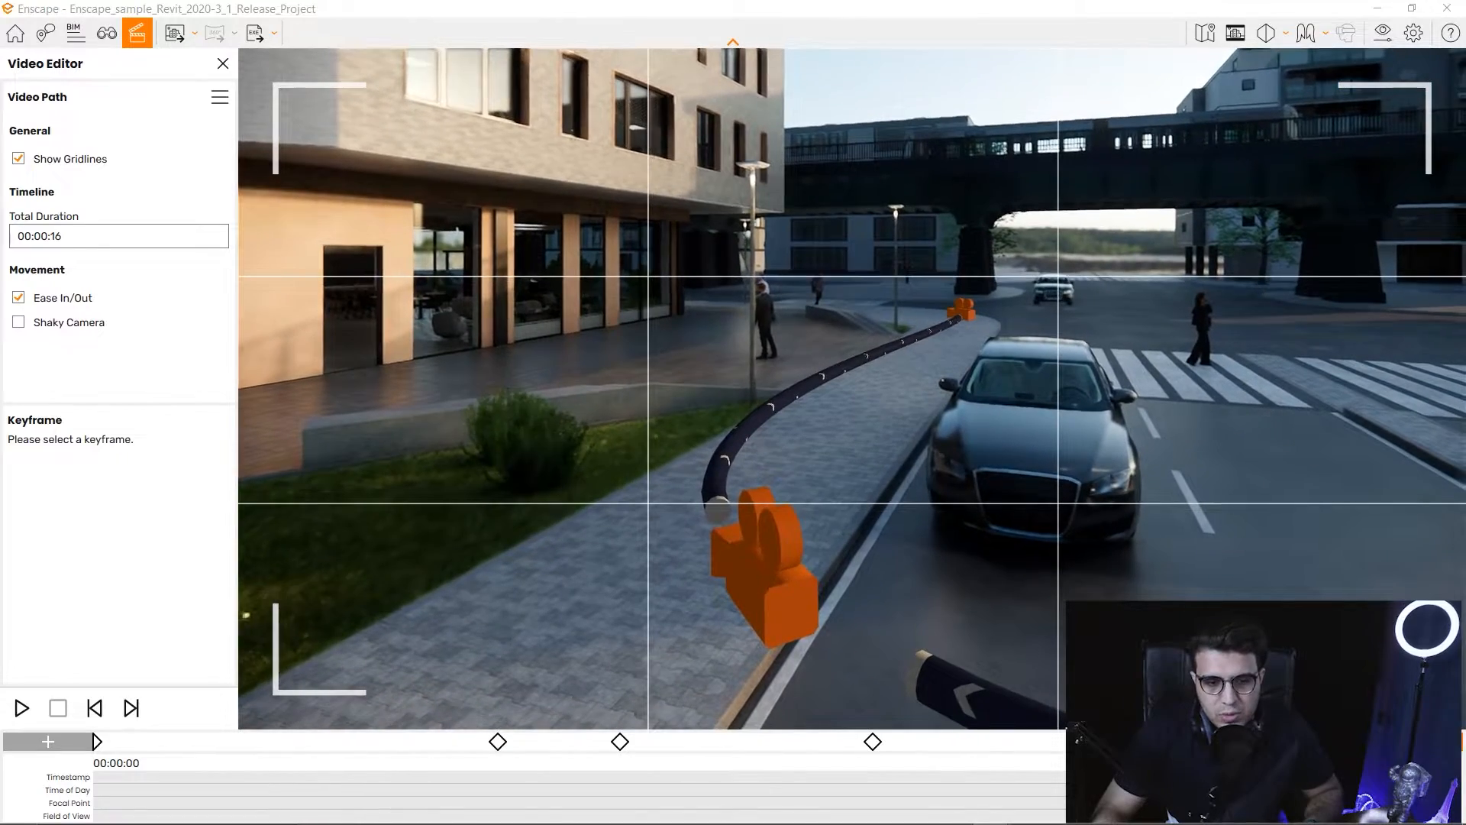
Open the fourth keyframe's camera view, look around, and exit it.
left_click(768, 573)
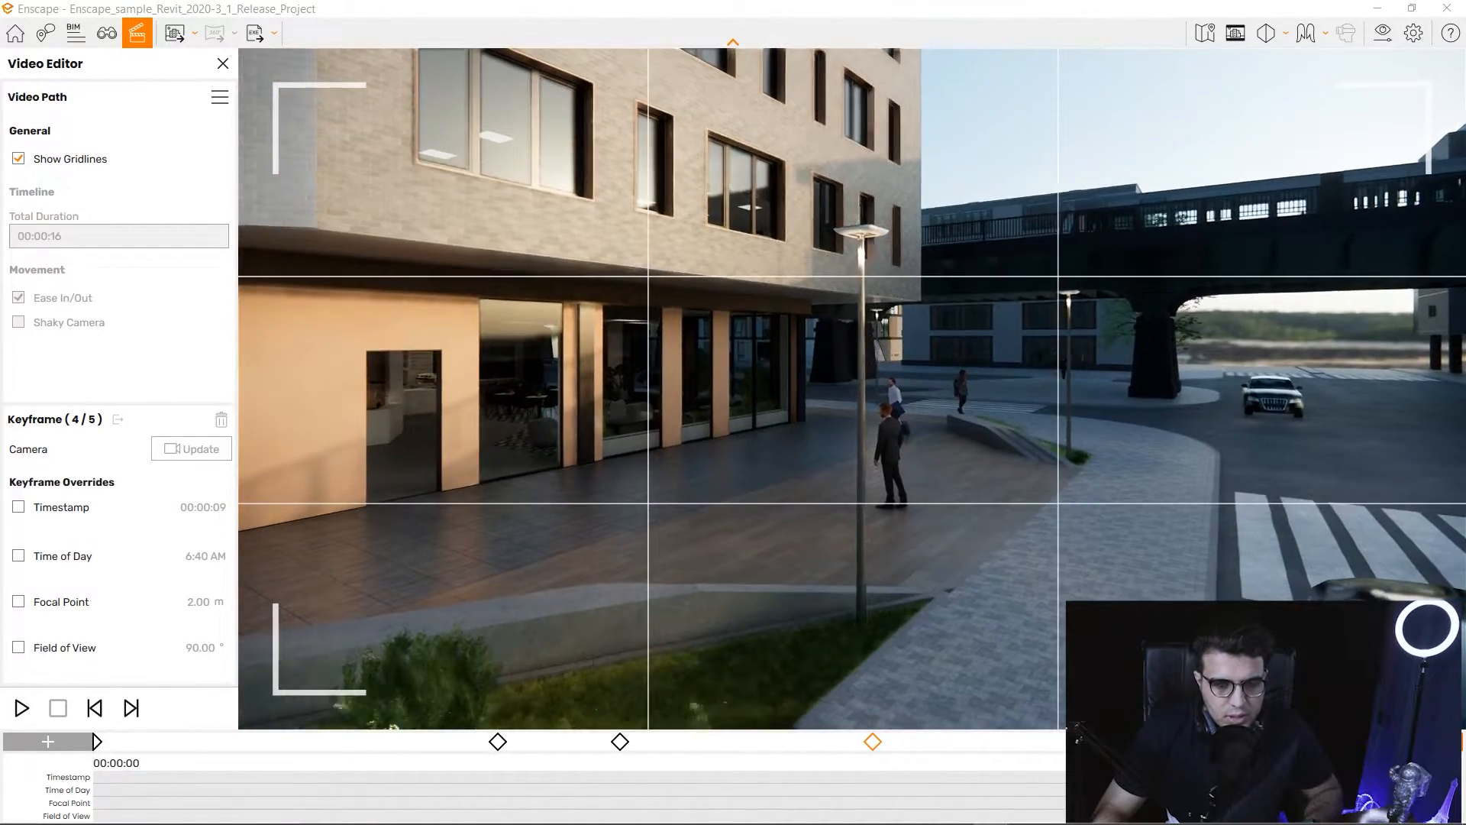
left_click_drag(853, 388, 832, 313)
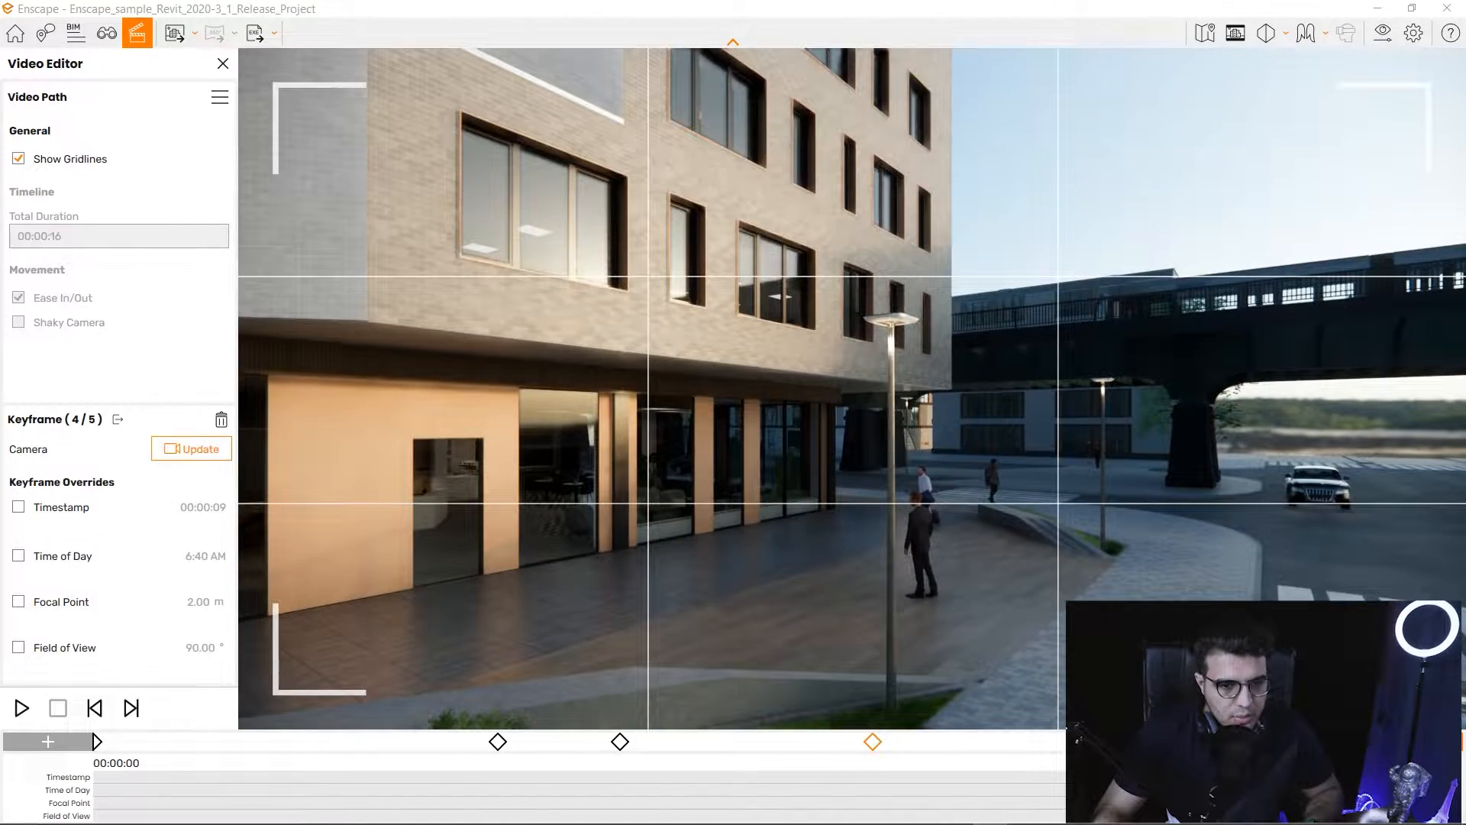
key("Escape")
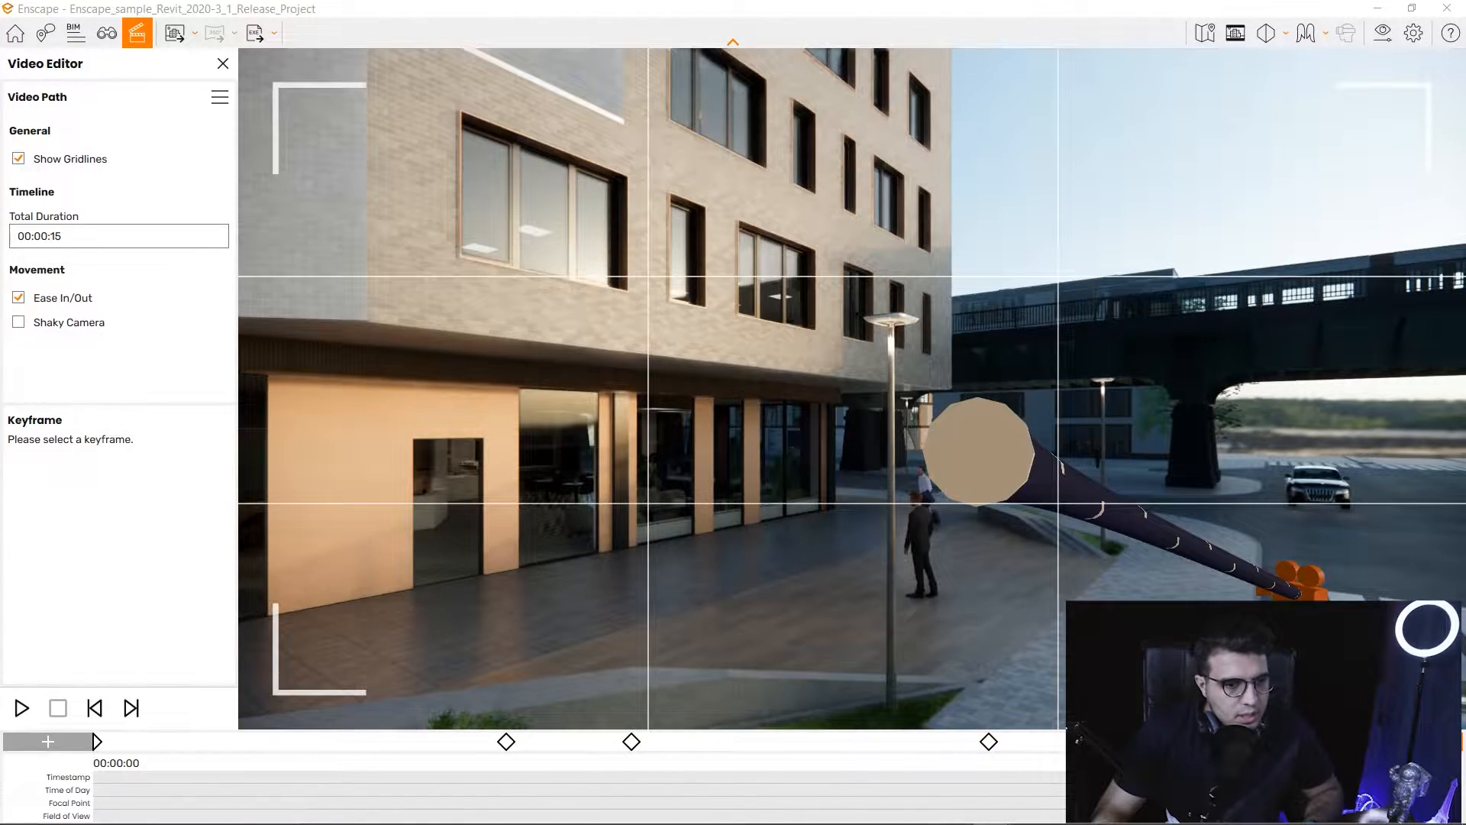
Reposition the camera across the road and add a new fourth keyframe at 00:00:08.
left_click_drag(852, 388, 997, 442)
key("s")
left_click_drag(852, 389, 998, 383)
key("d")
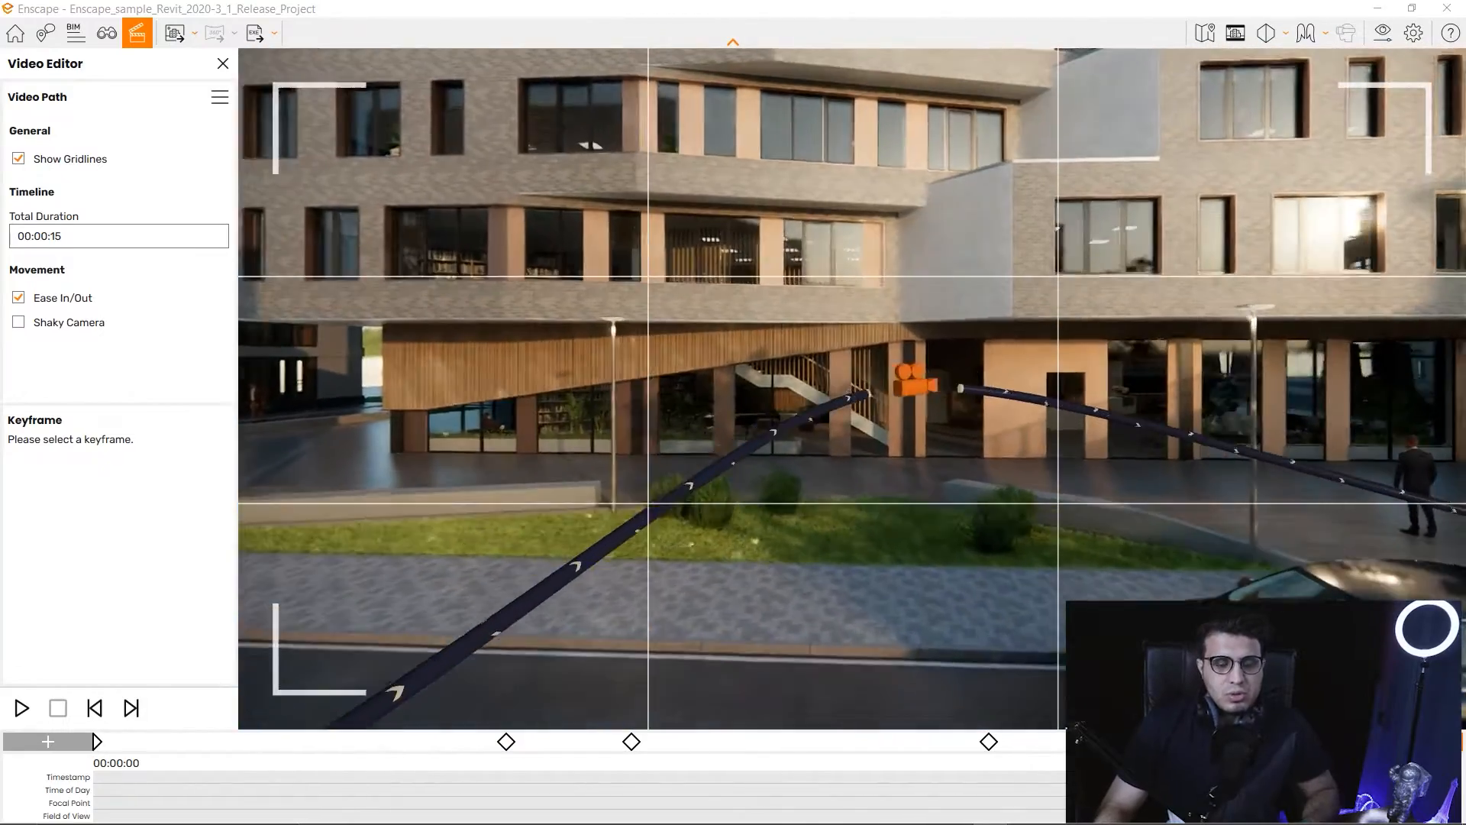
key("w")
key("e")
left_click_drag(852, 388, 680, 458)
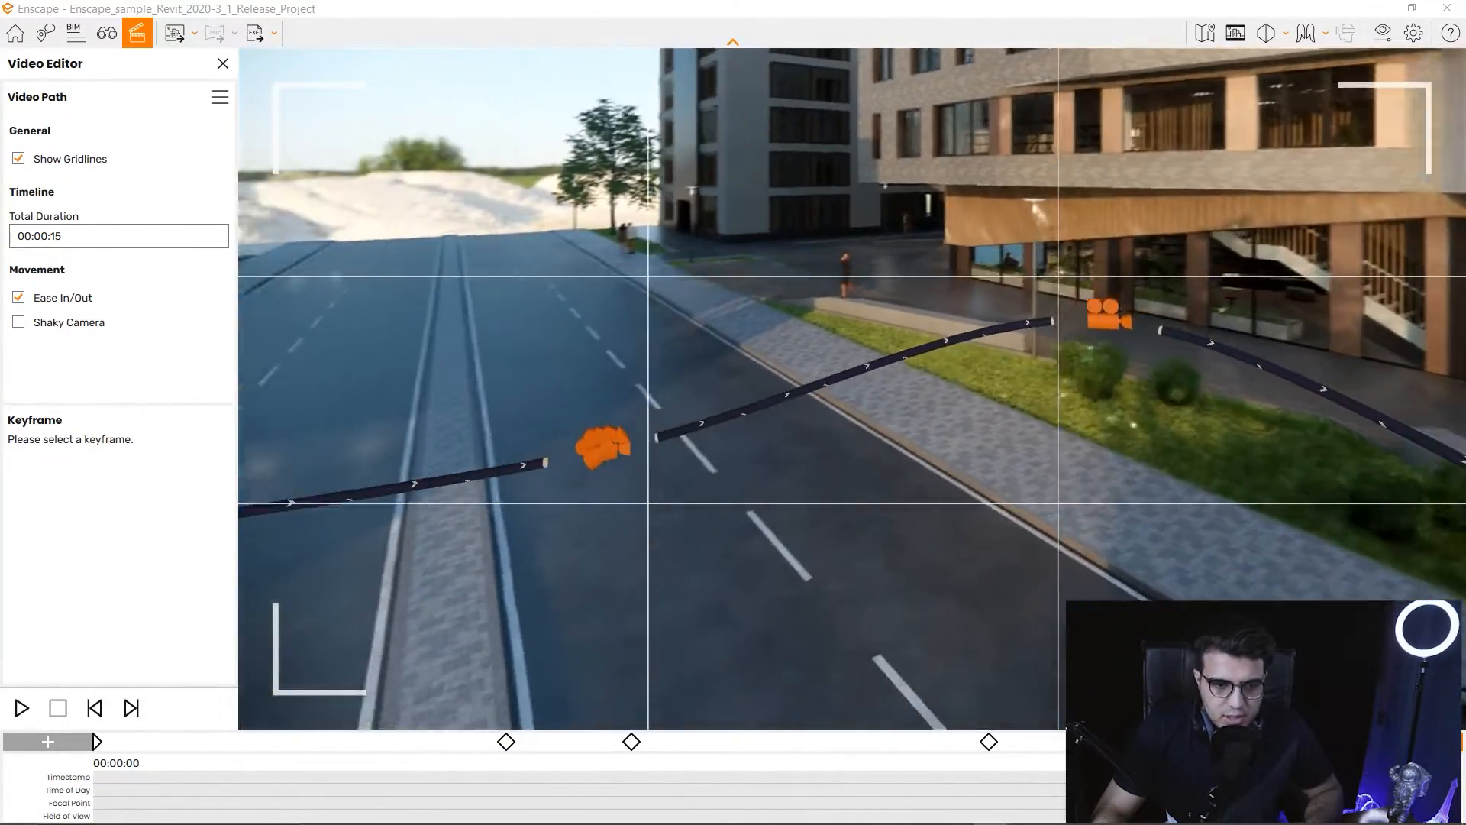
key("a")
left_click_drag(852, 388, 534, 391)
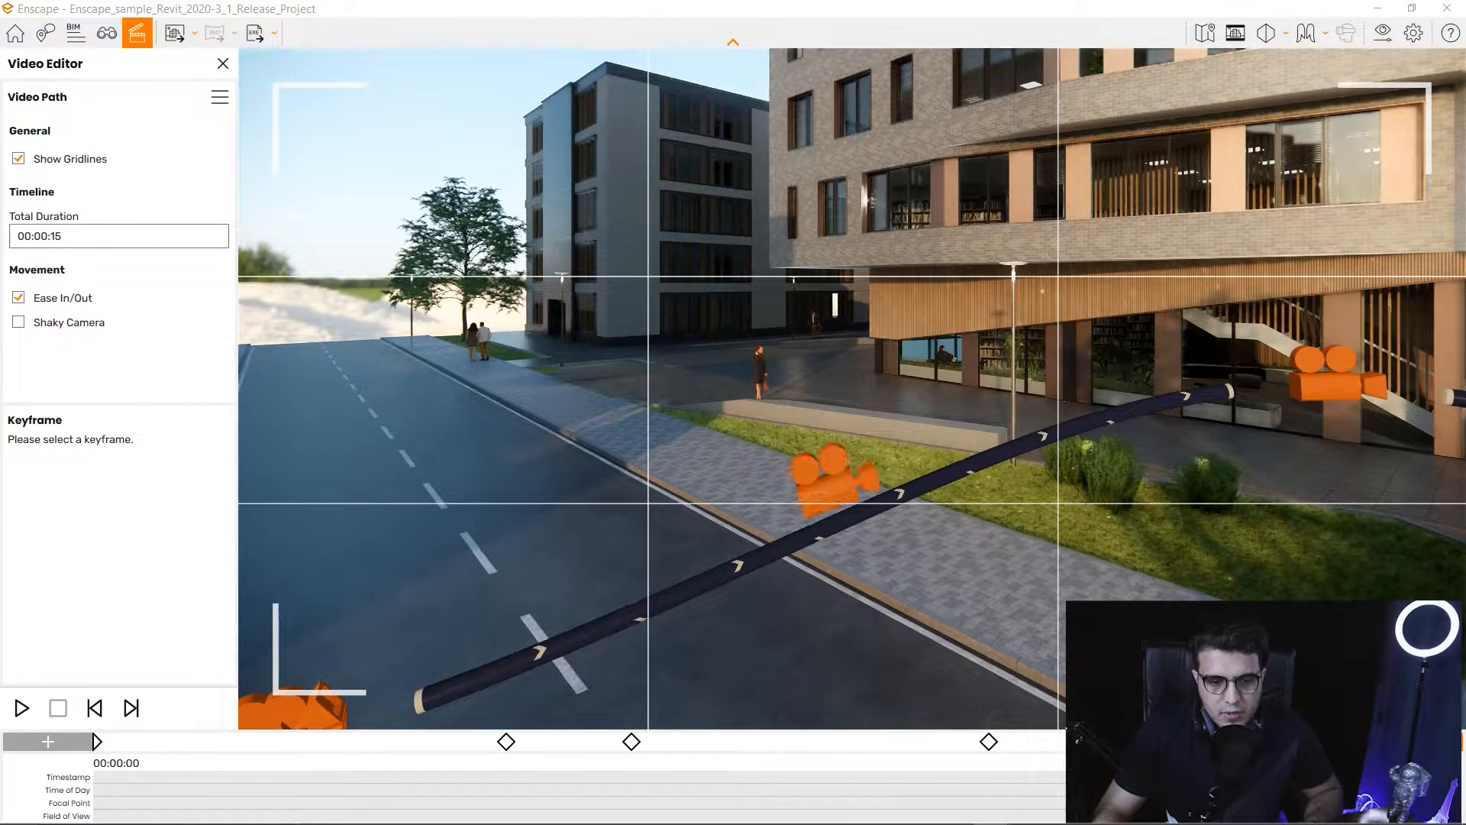
left_click(790, 742)
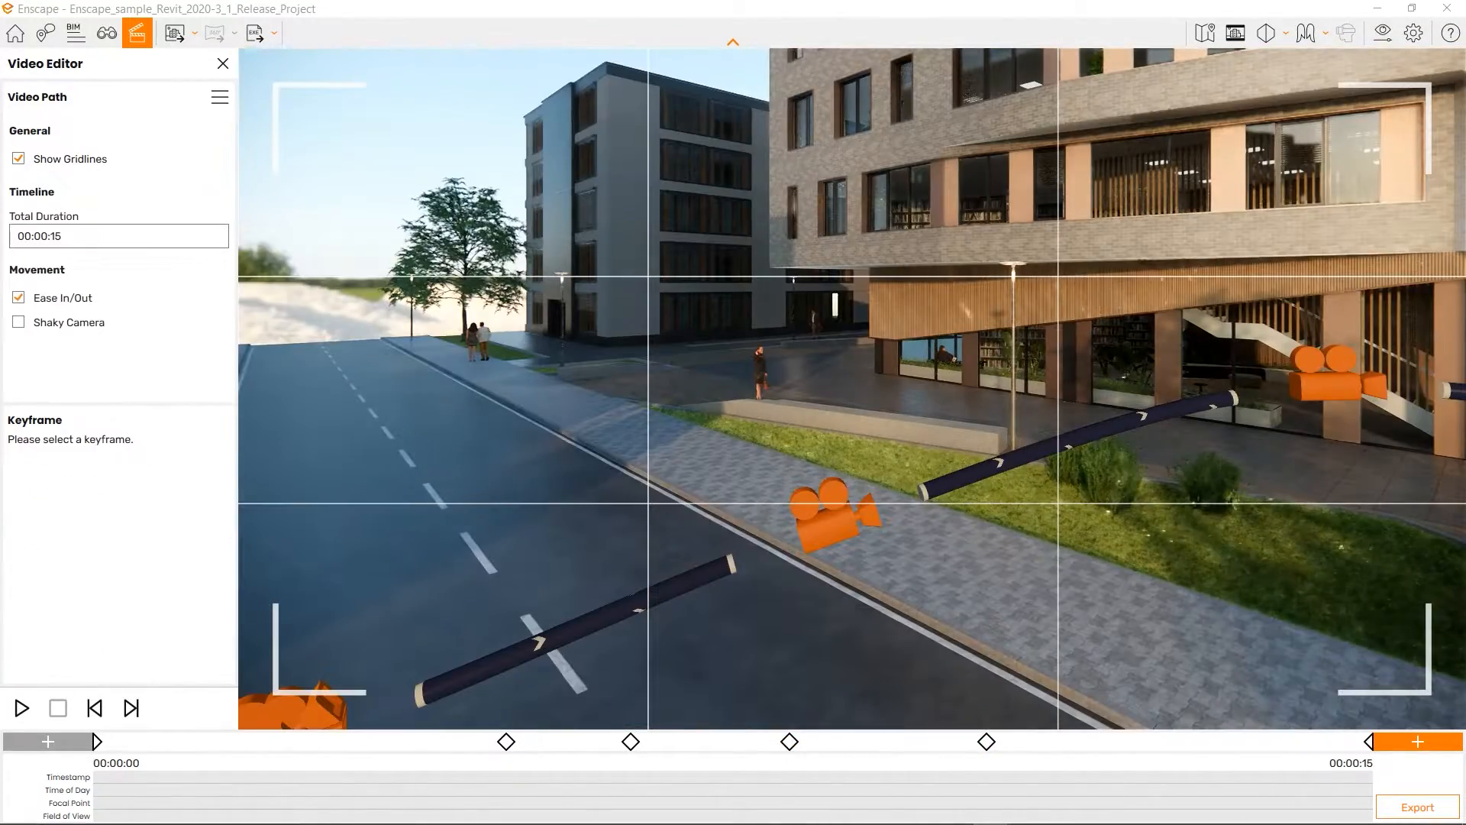
Pull back along the street and look around to inspect the six-keyframe path past the car.
key("s")
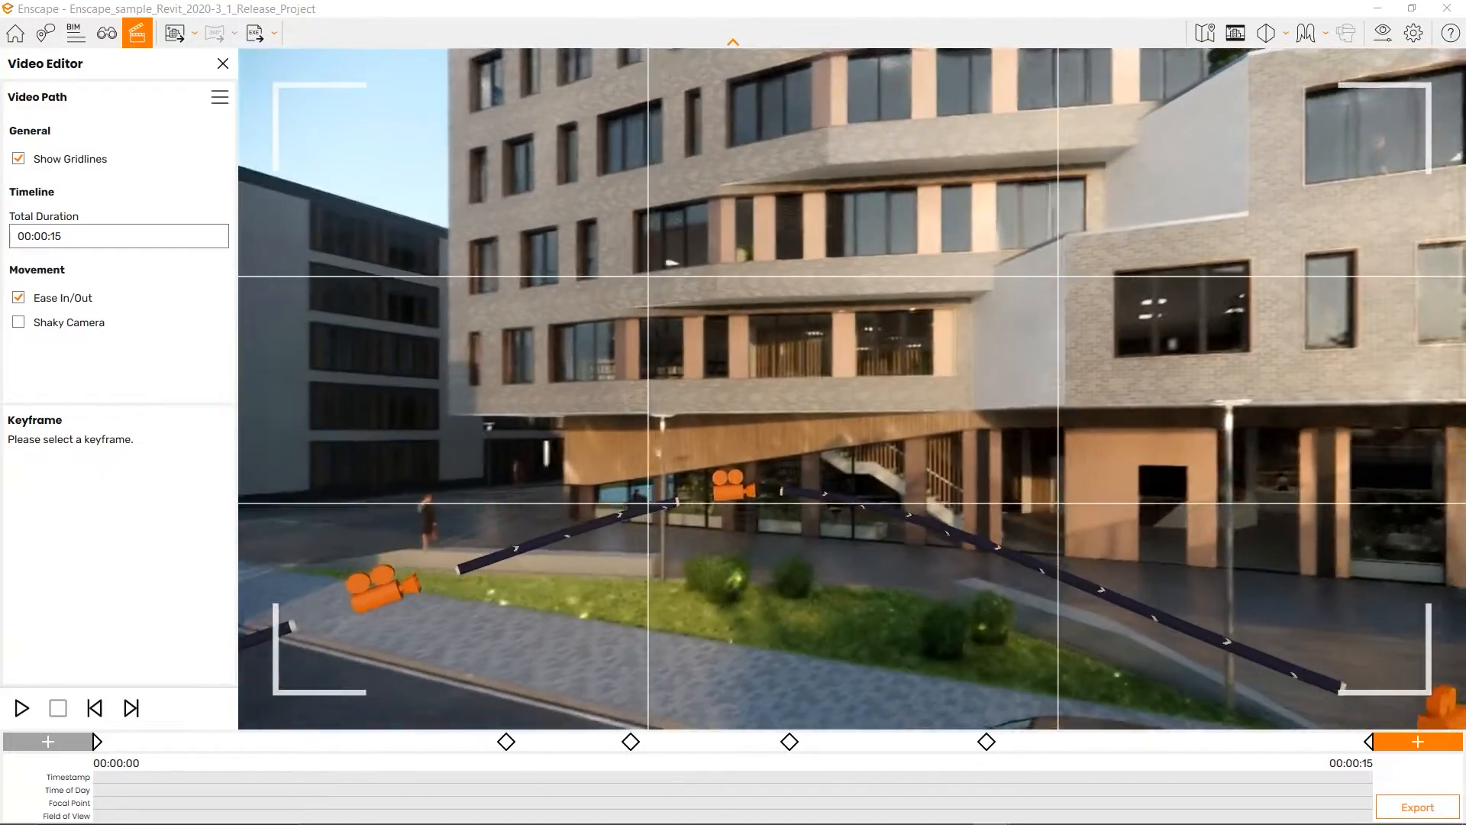
key("a")
key("s")
key("e")
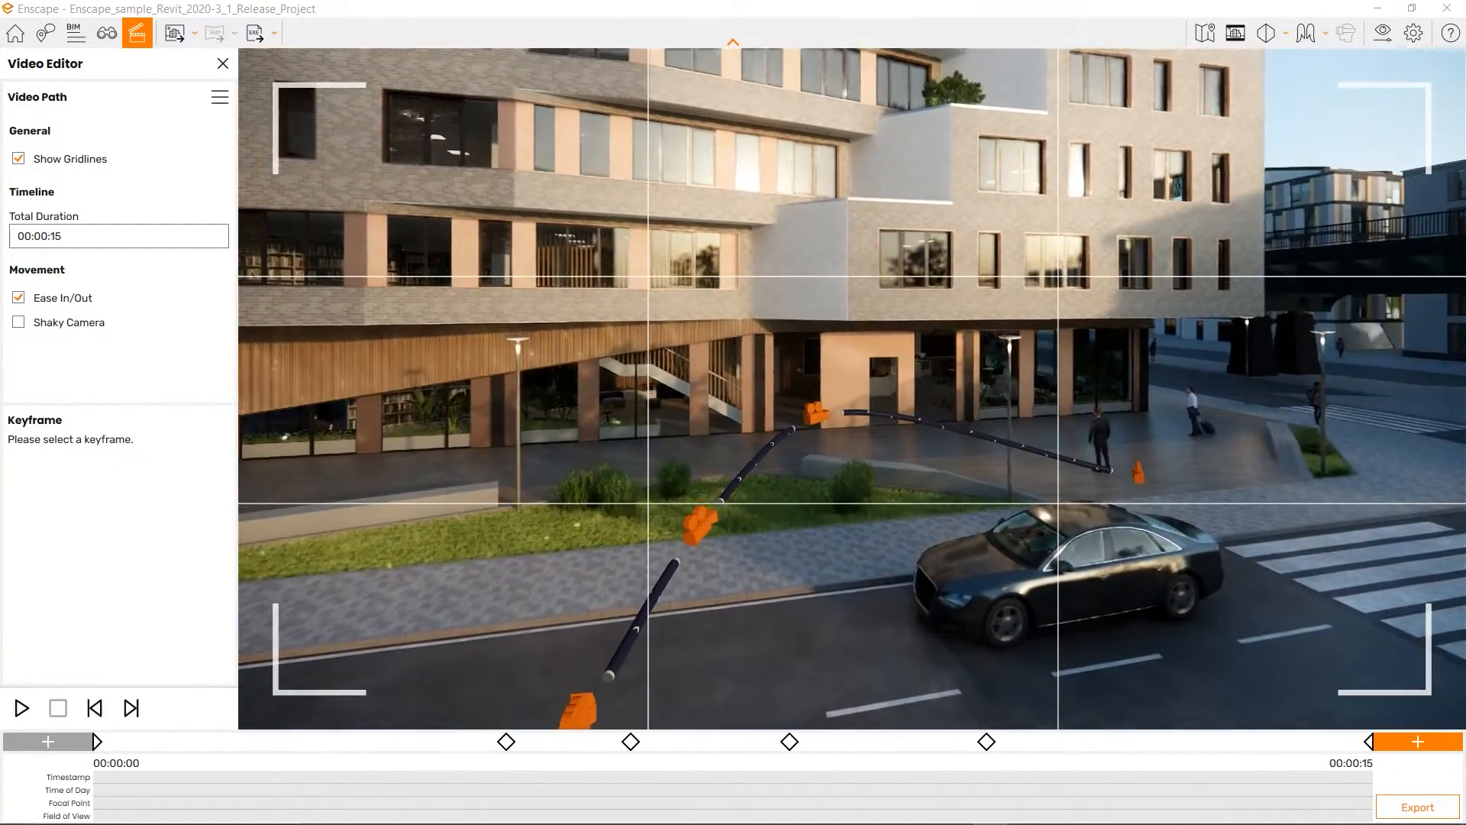
key("q")
left_click_drag(852, 389, 863, 294)
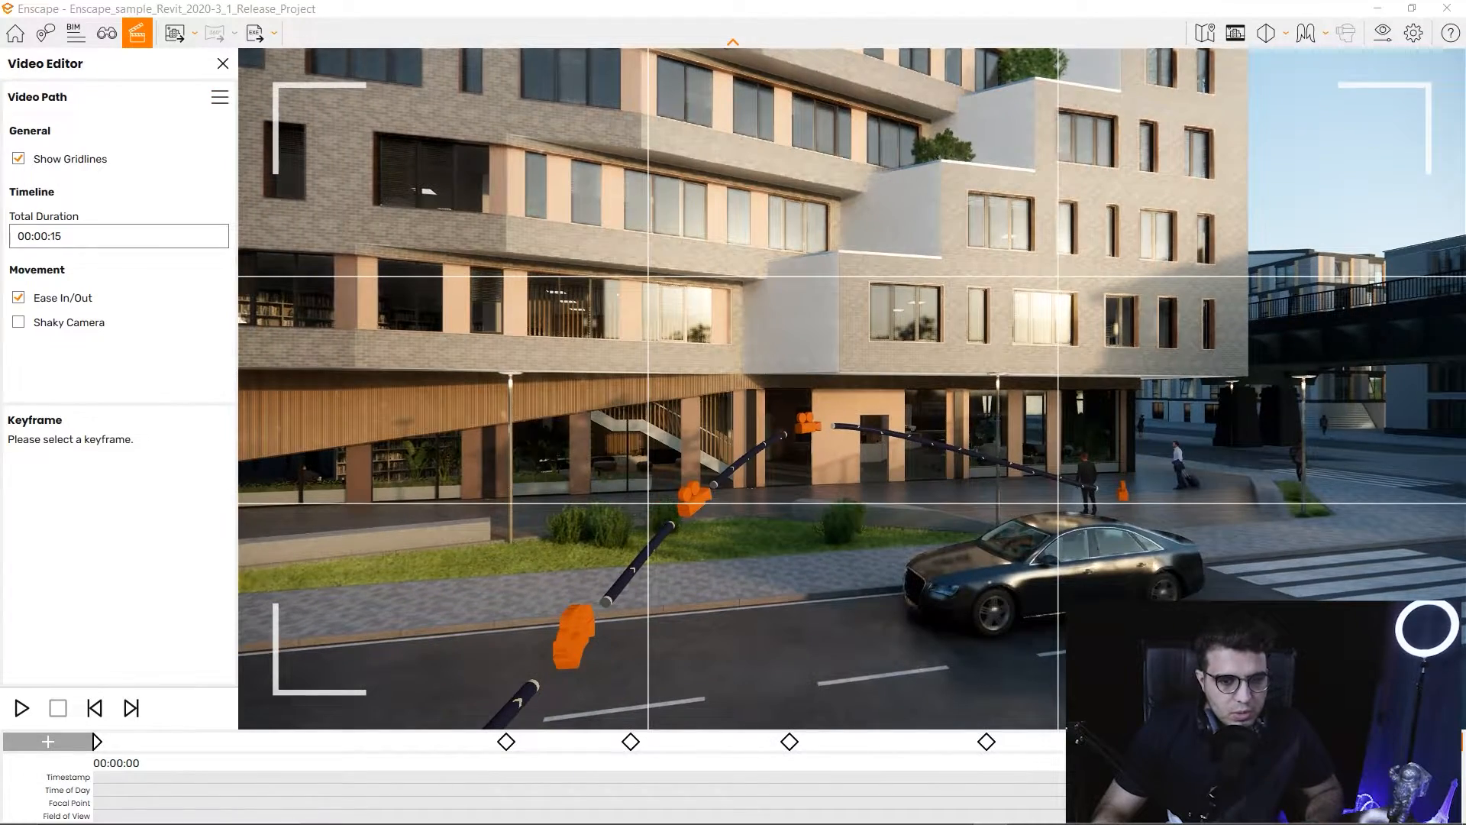
left_click_drag(853, 389, 832, 500)
key("s")
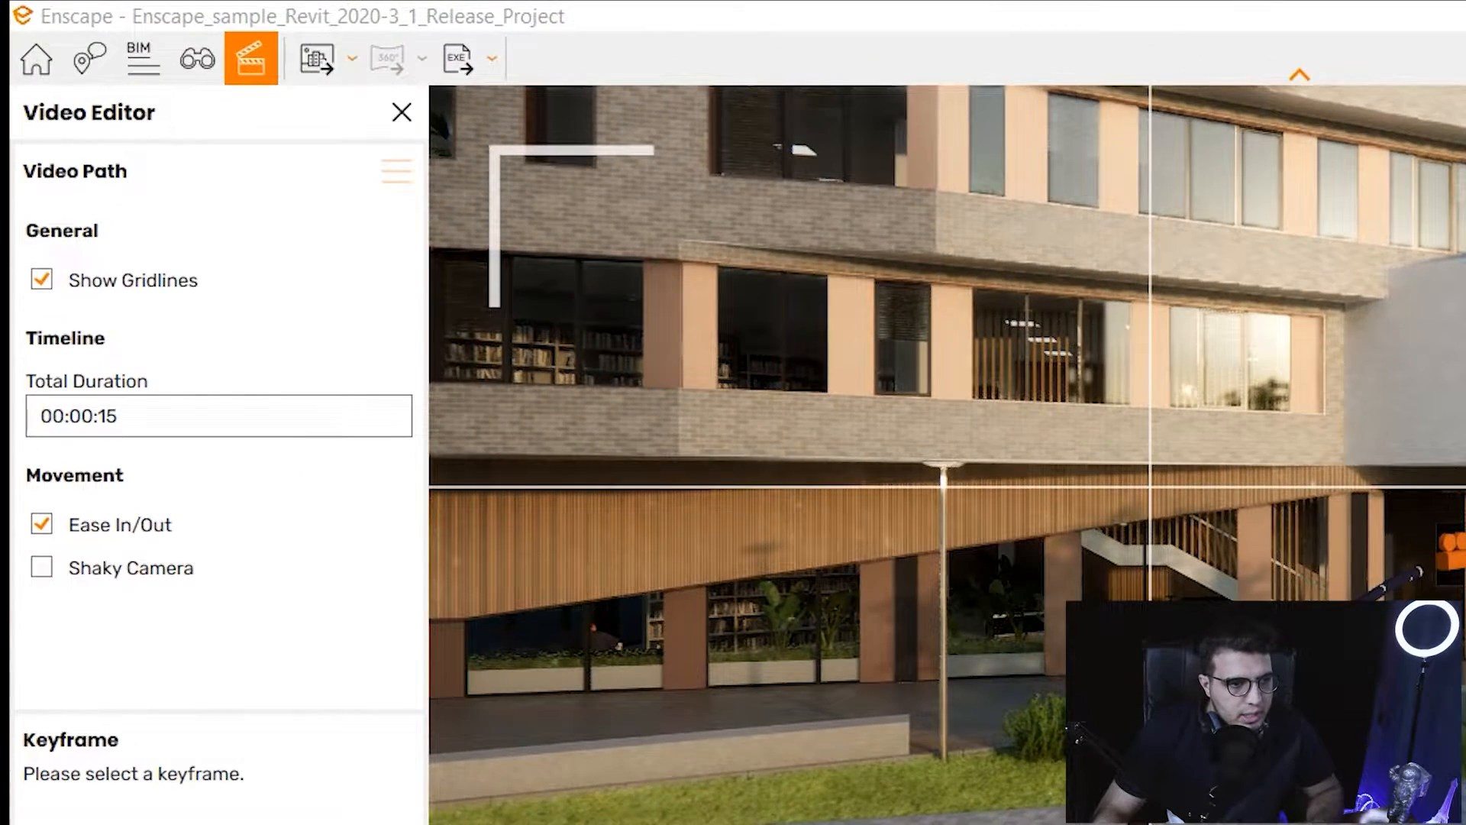
Save the video path to the Desktop as exterior.xml.
left_click(396, 171)
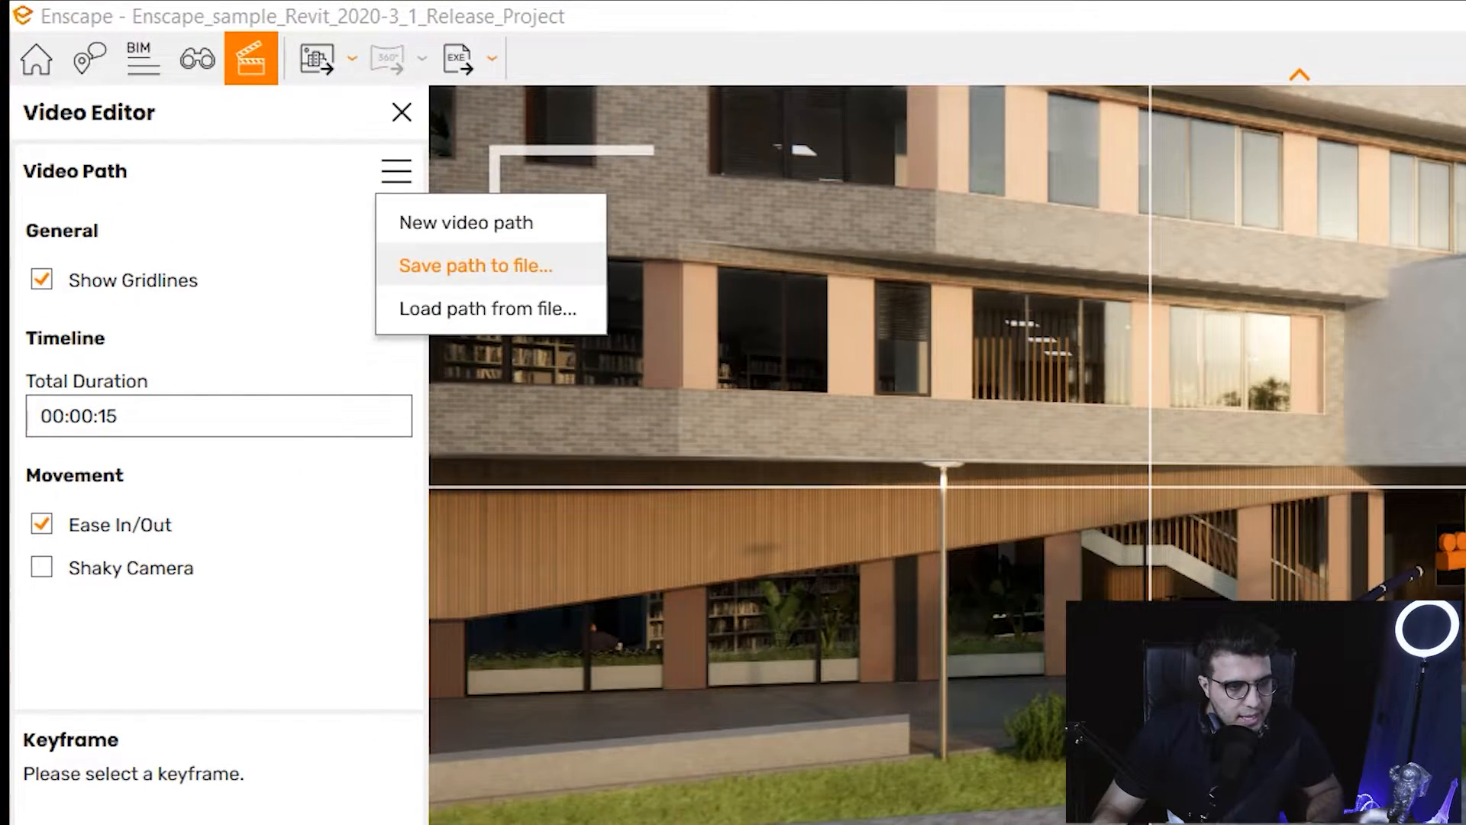
left_click(475, 265)
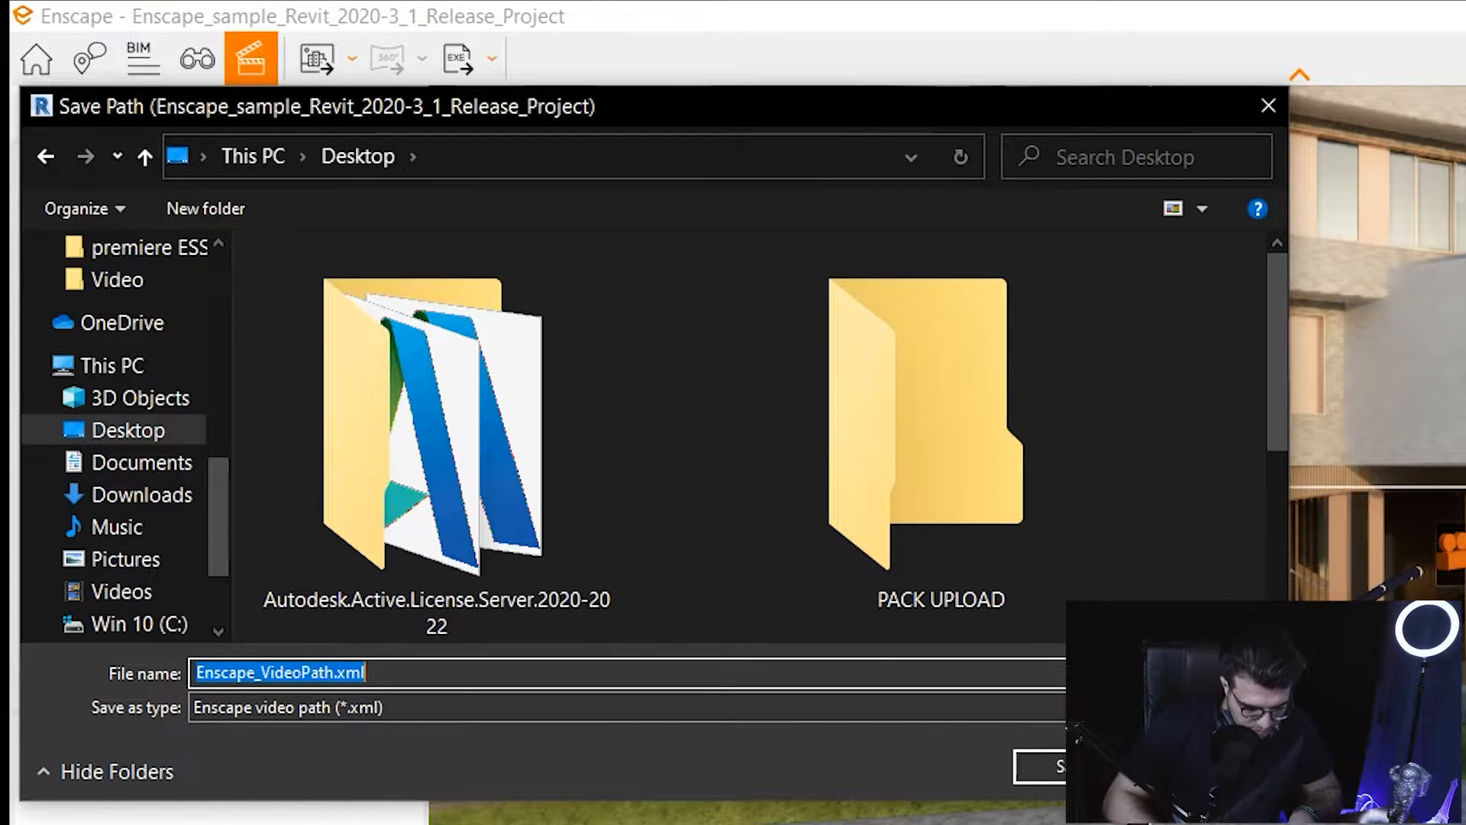
type("exteri")
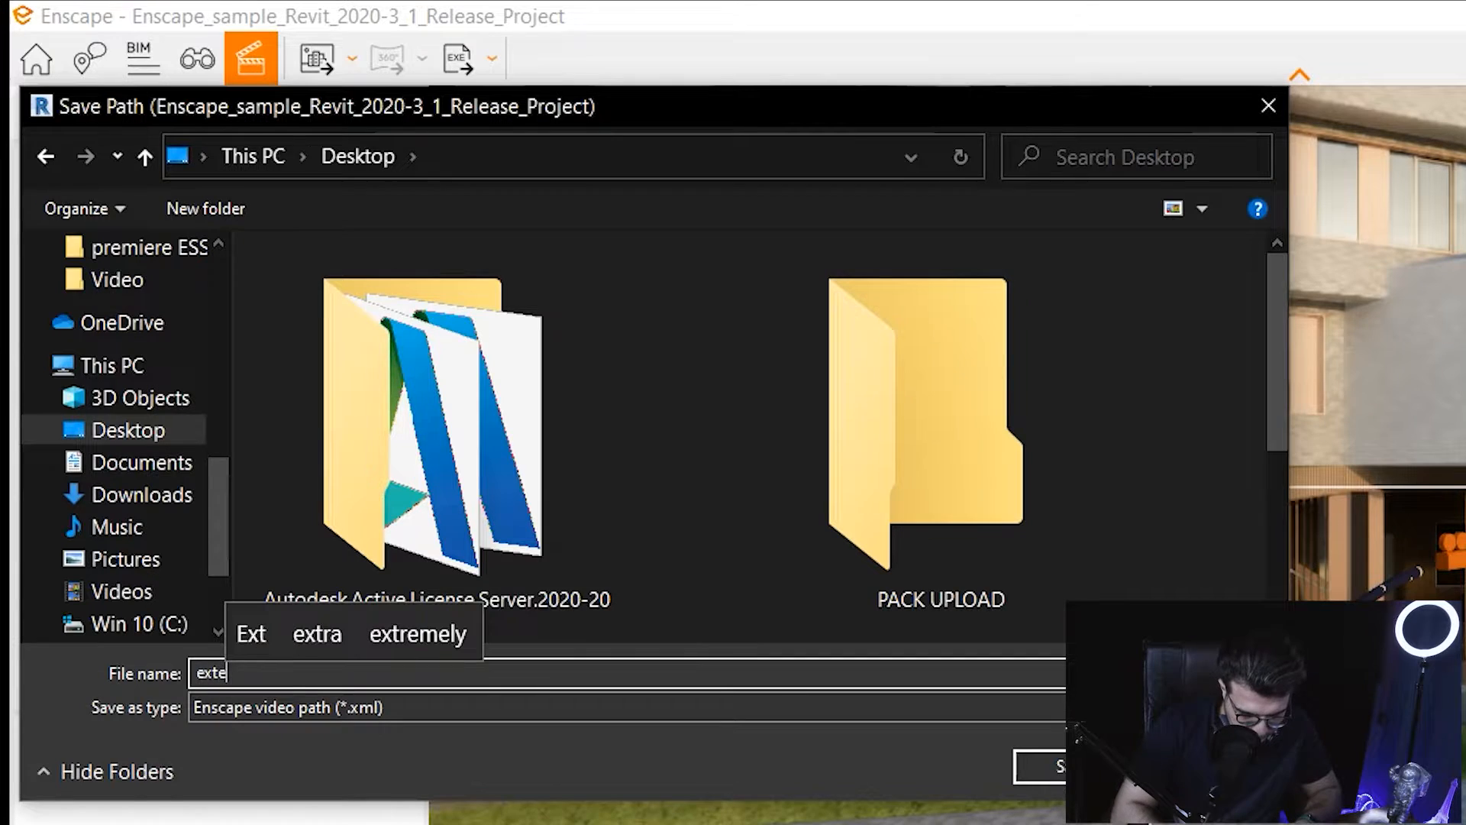
type("or")
key("Return")
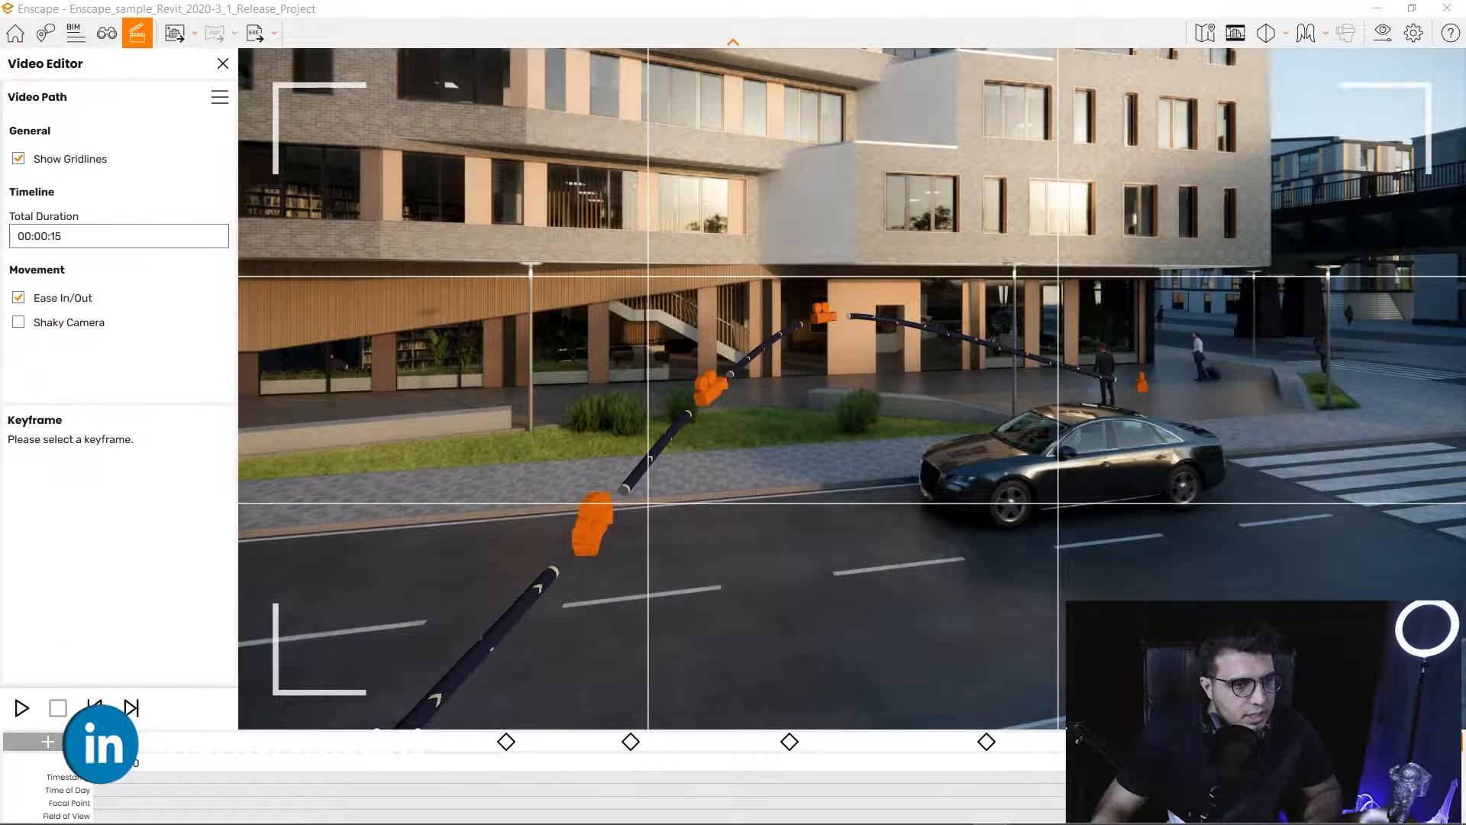
Discard the current video path and start a new, empty one.
left_click(219, 97)
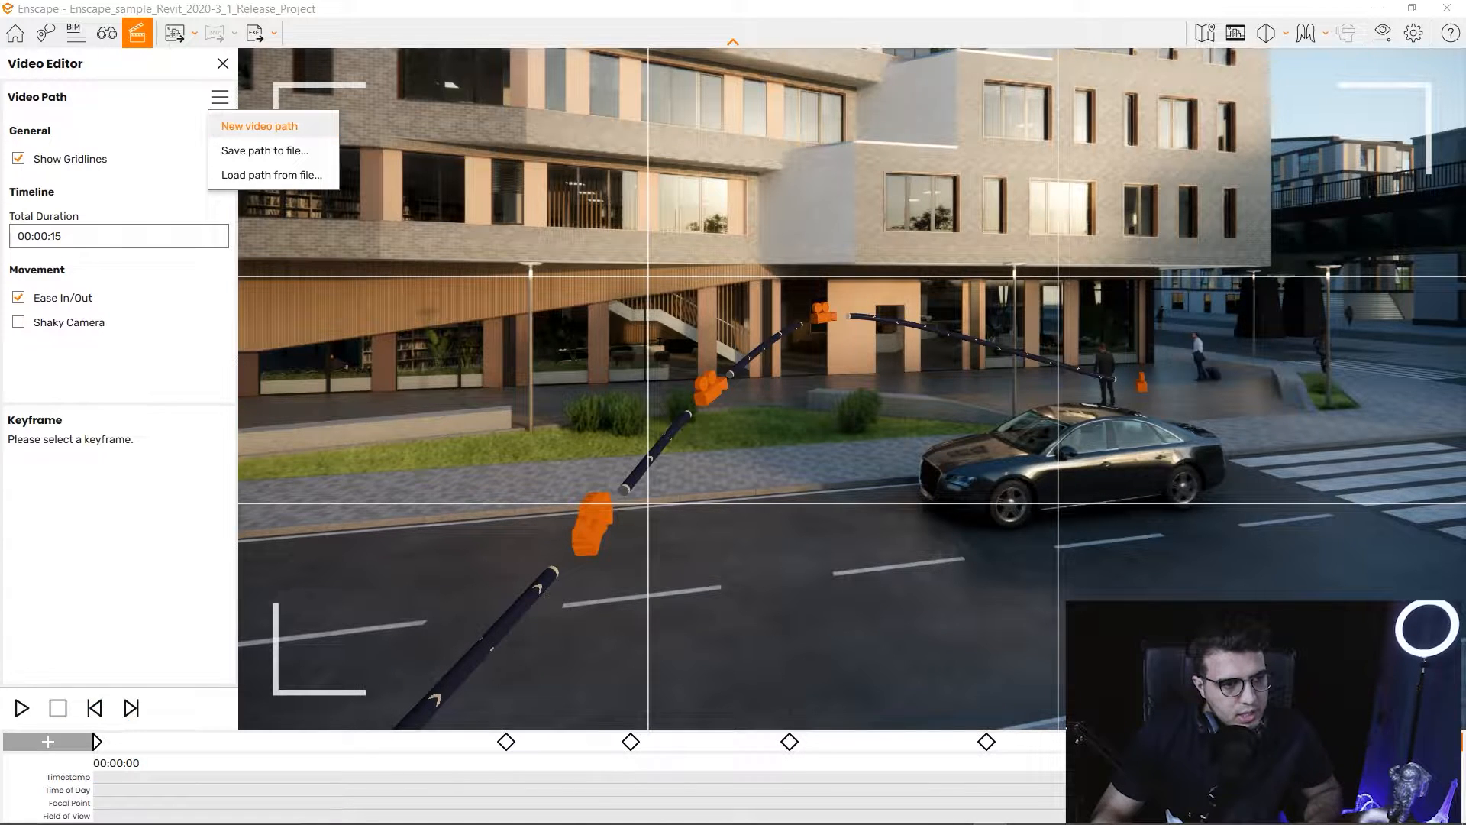
left_click(259, 126)
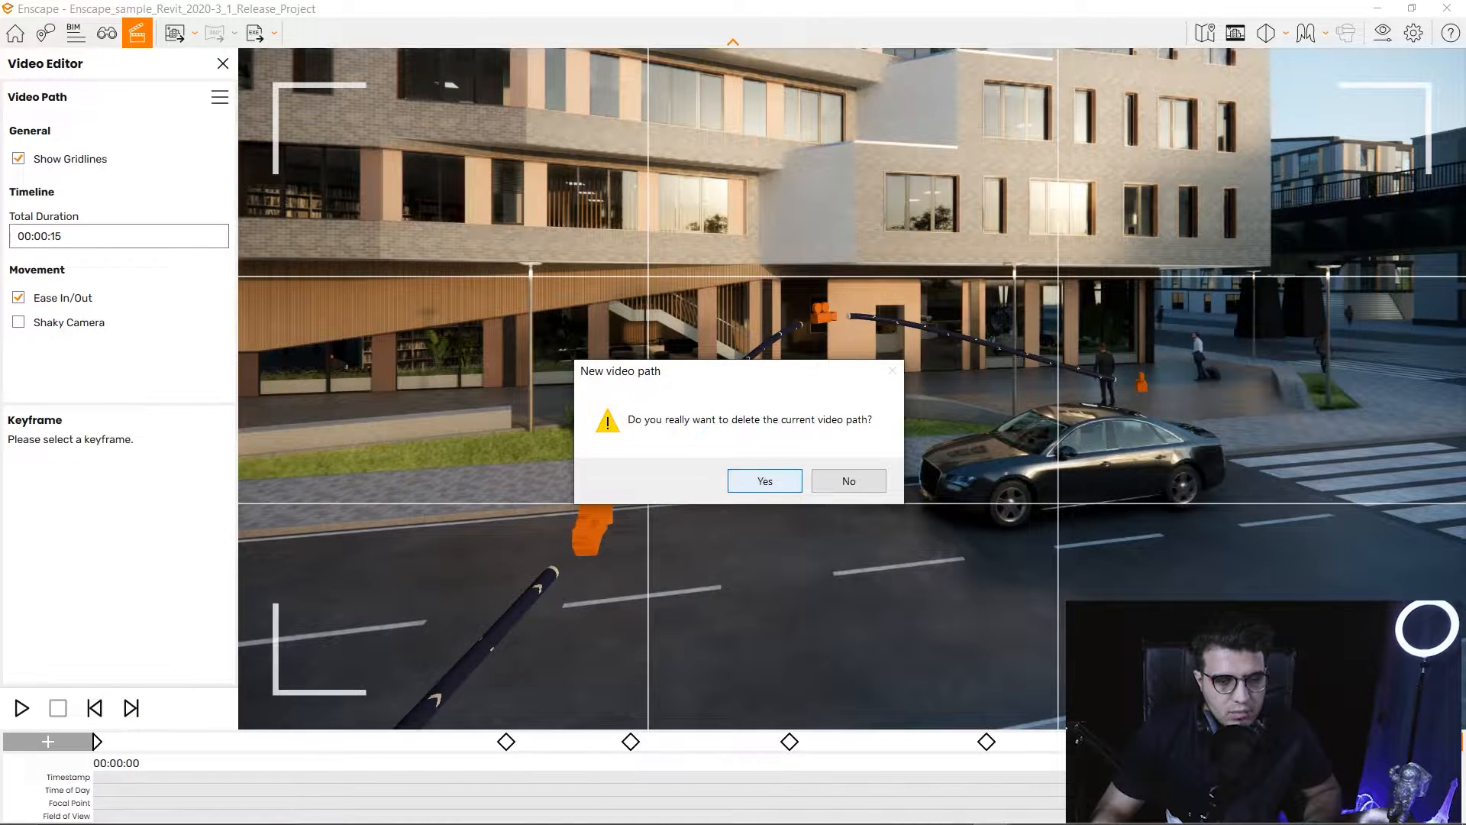
left_click(762, 481)
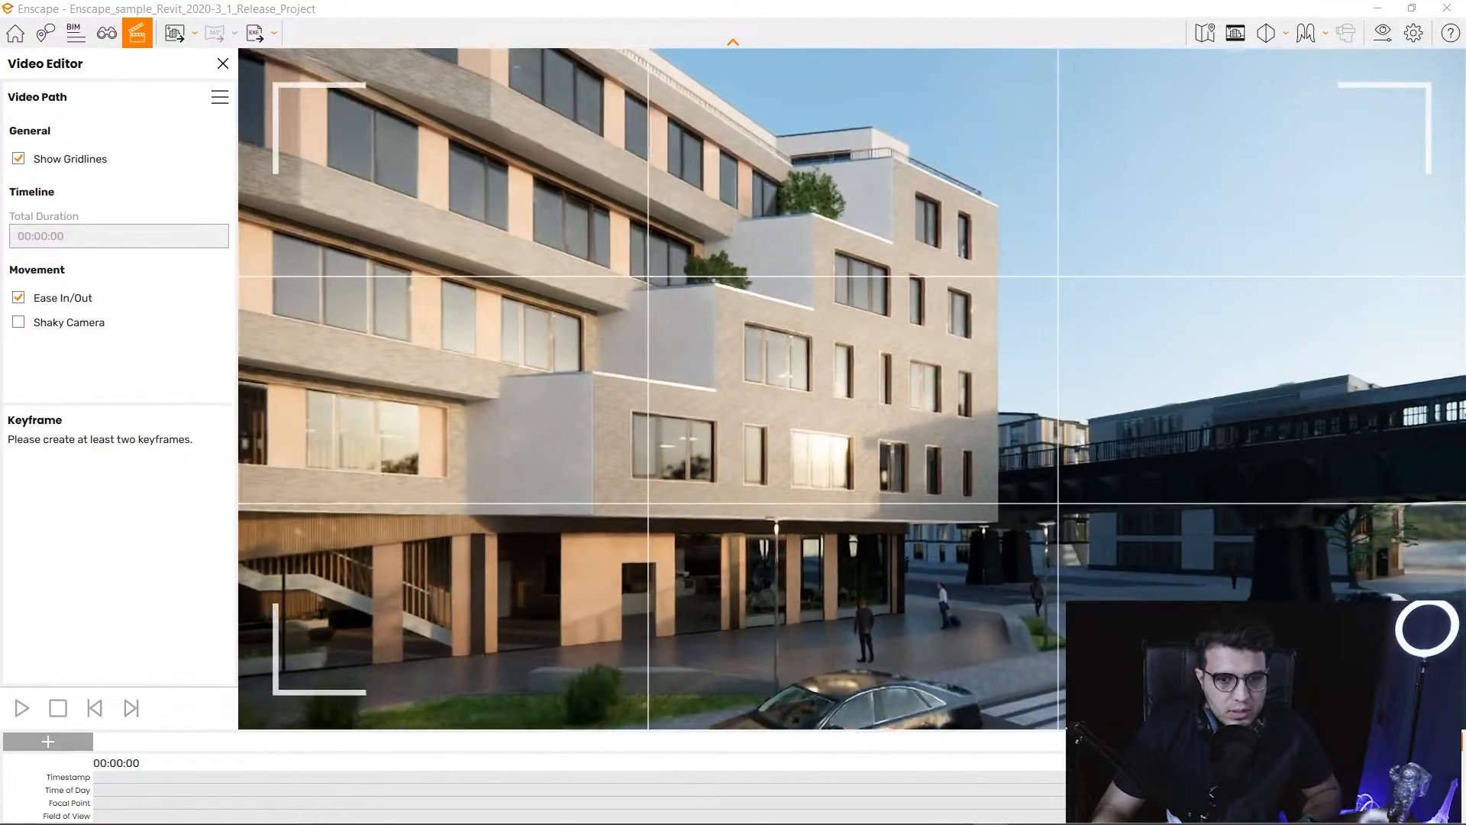
Fly the camera from outside into the café interior and open Visual Settings.
key("w")
key("w")
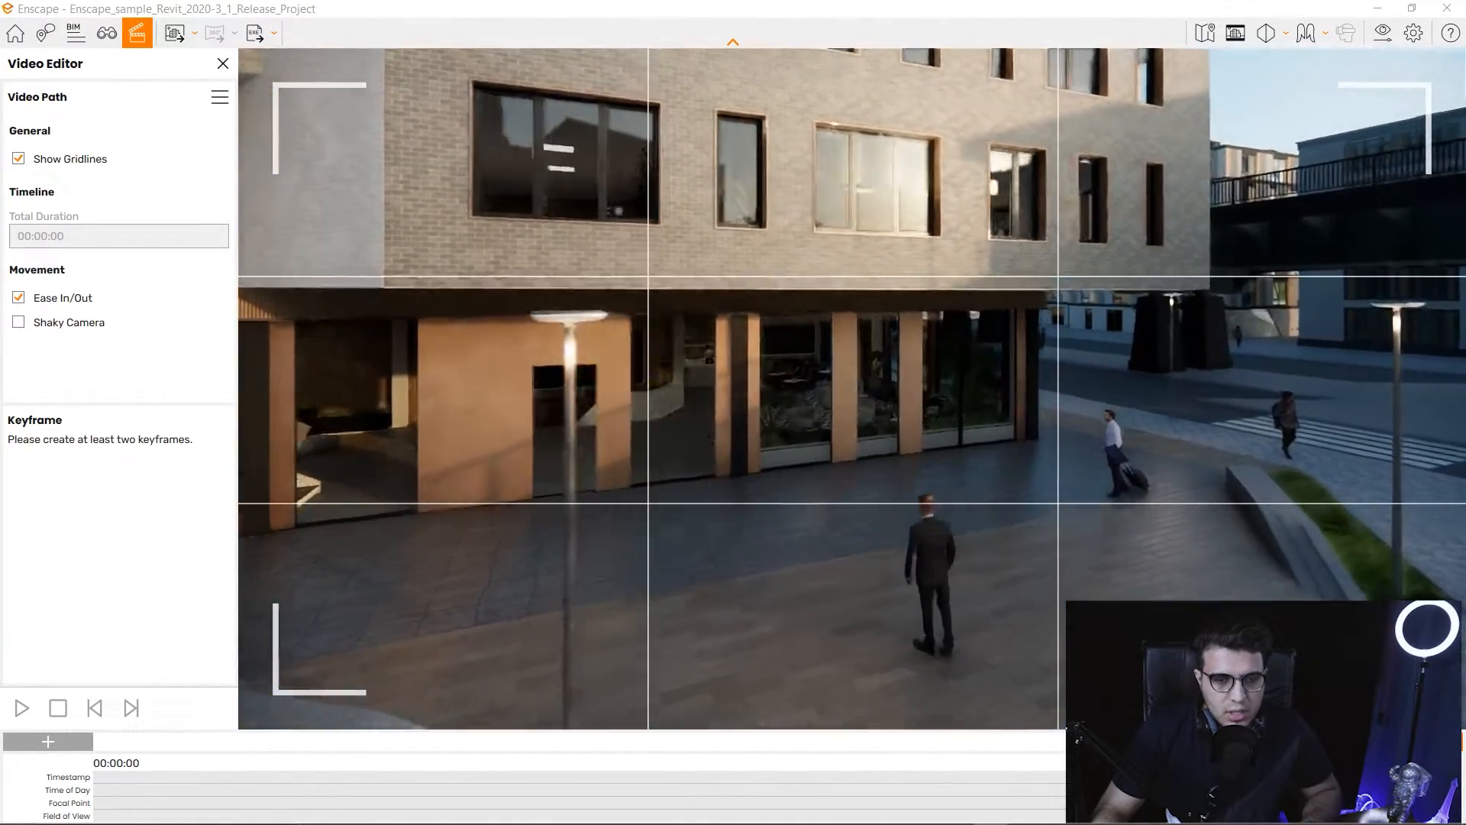
key("w")
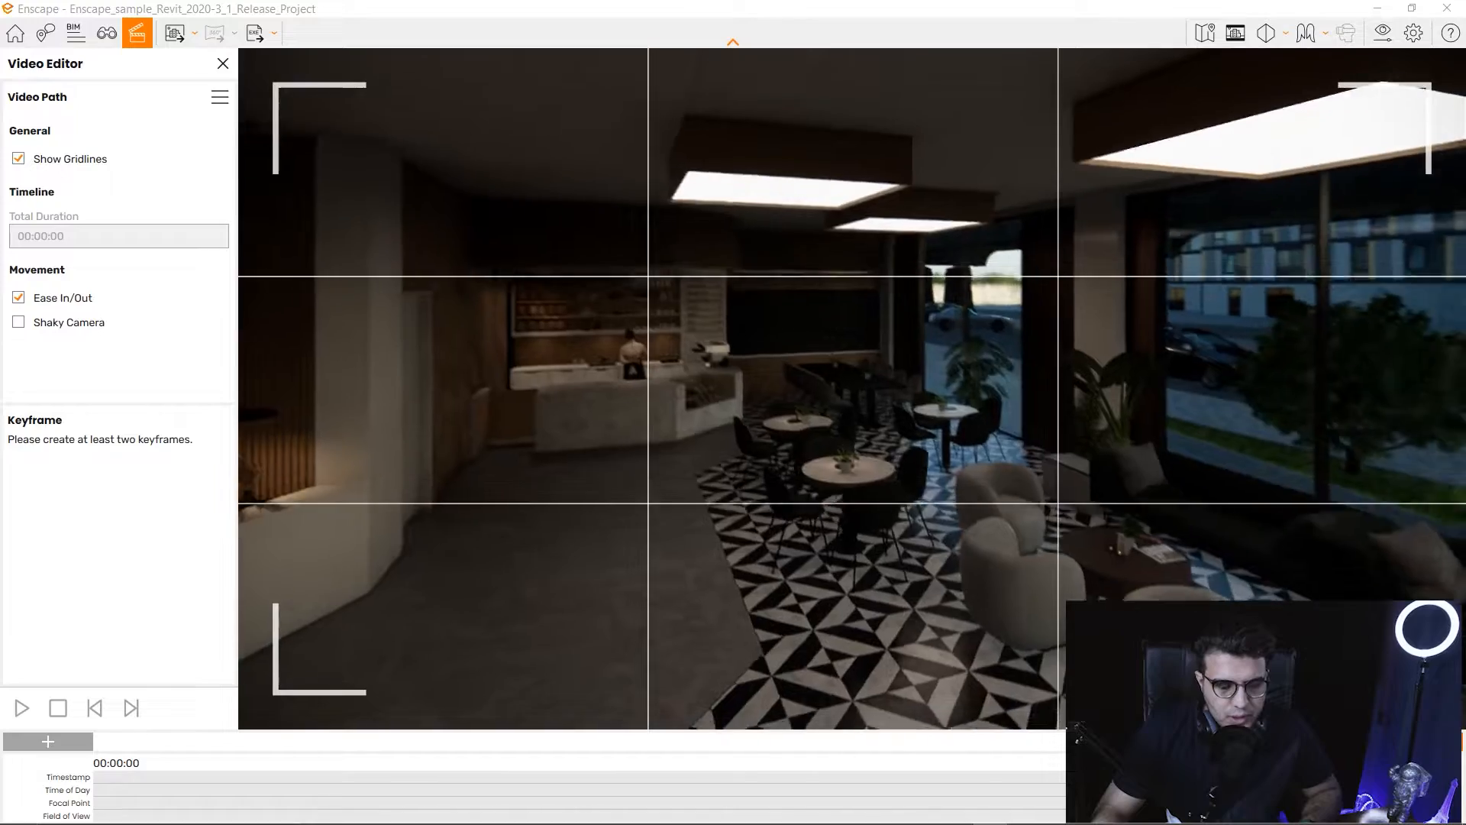
key("w")
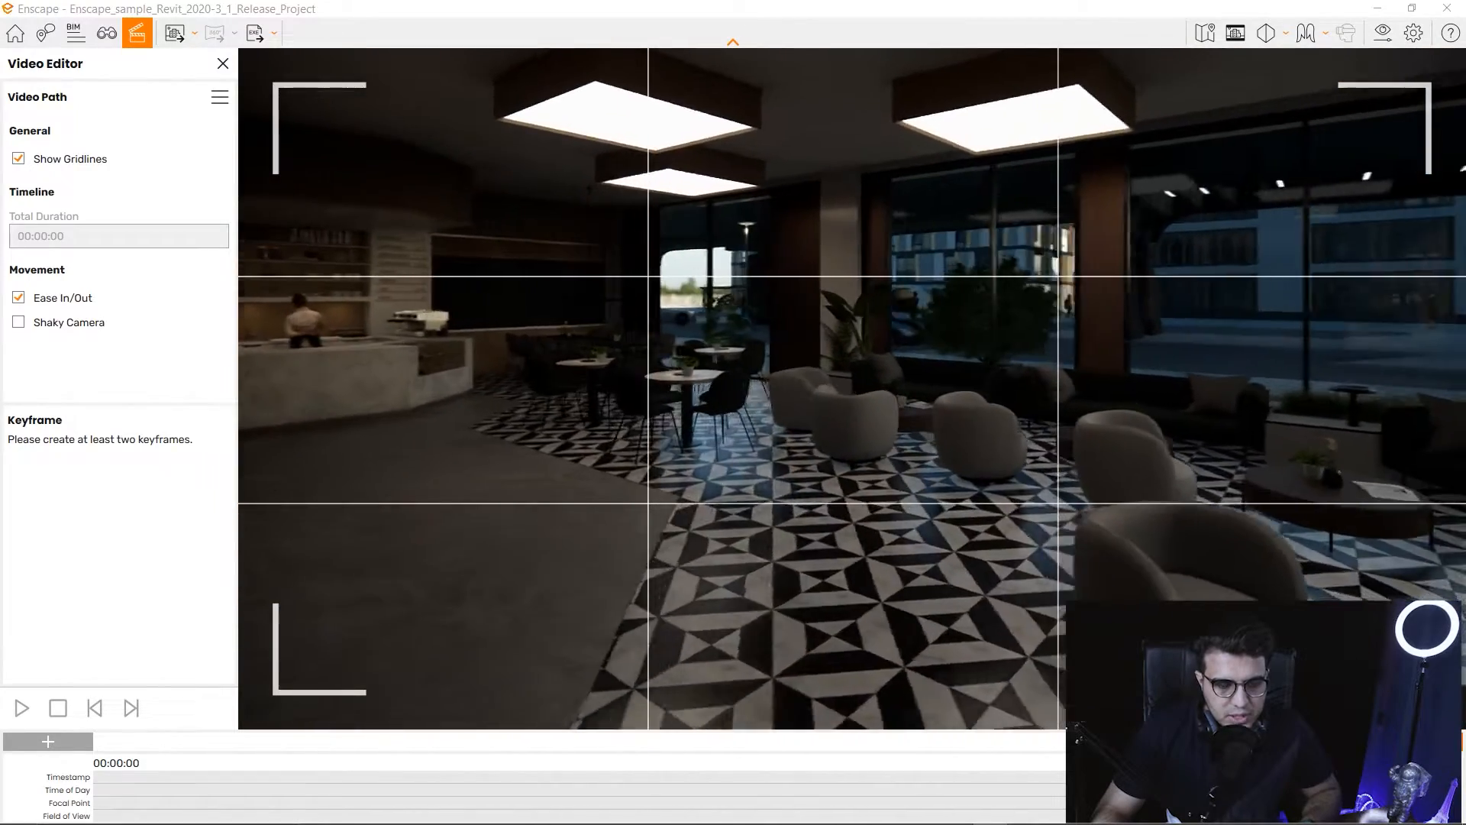
key("w")
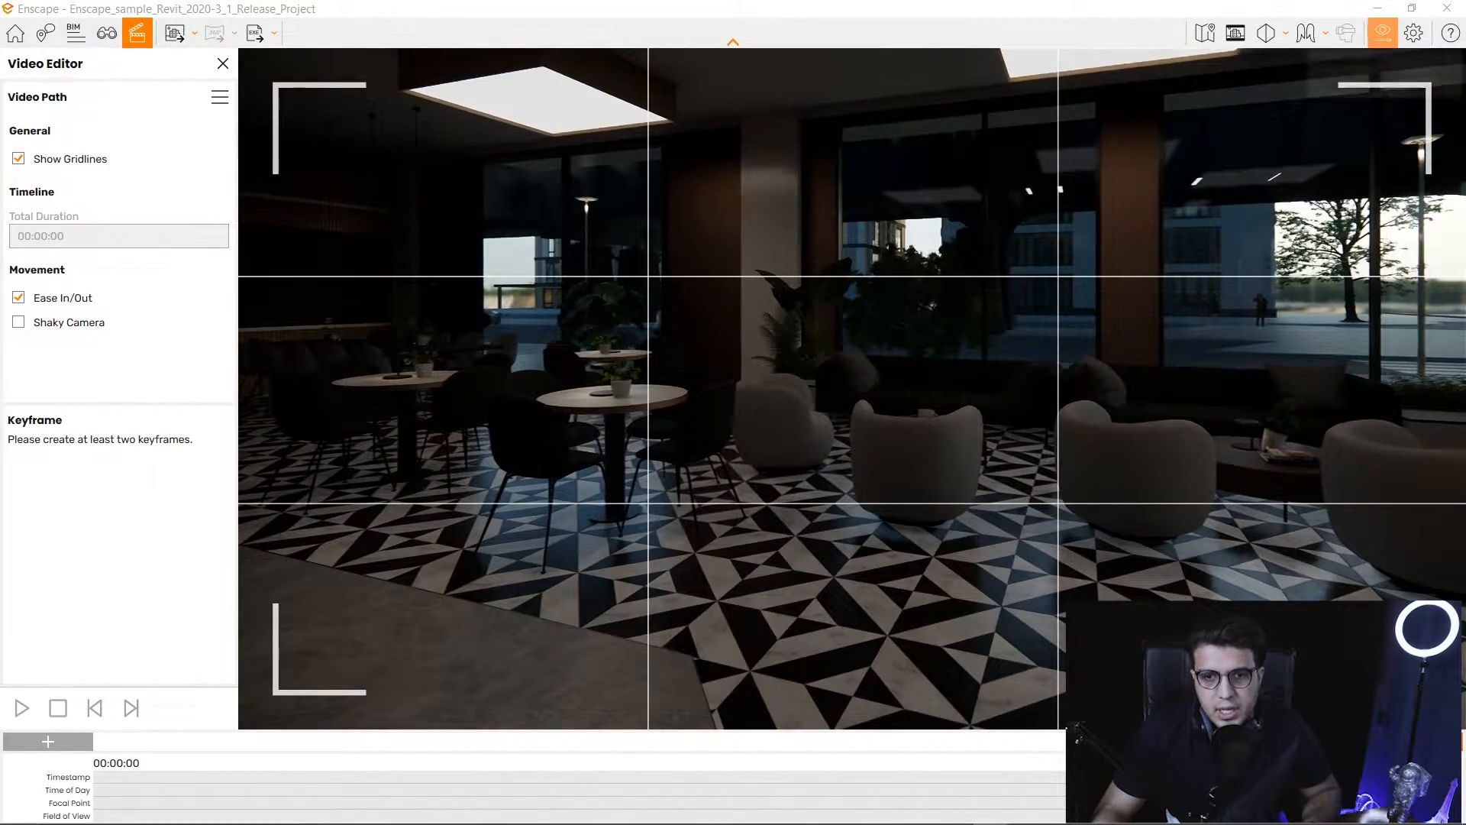
left_click(1413, 33)
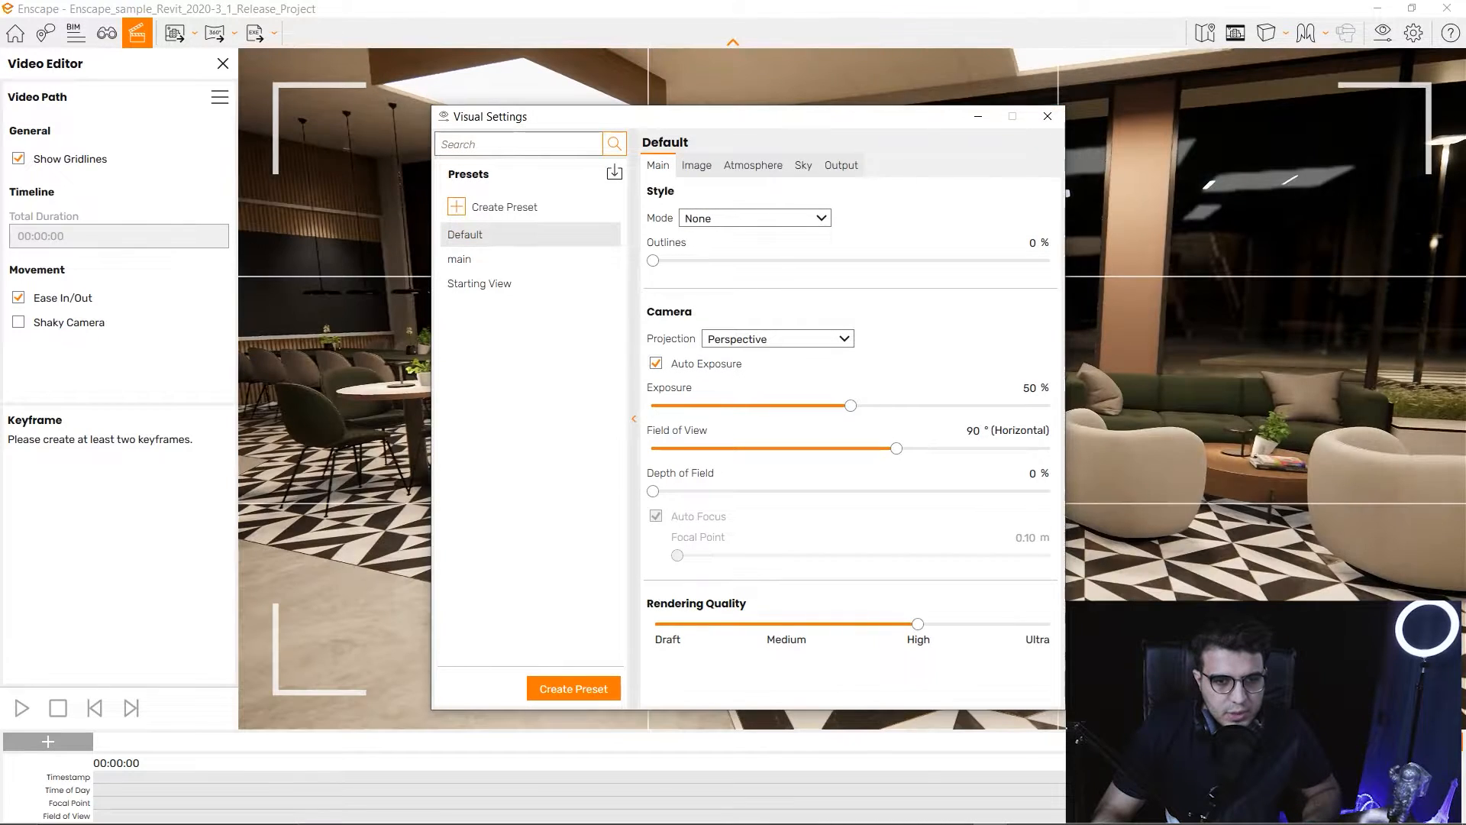
Frame the view on the long green dining table and slide along the sofas.
key("w")
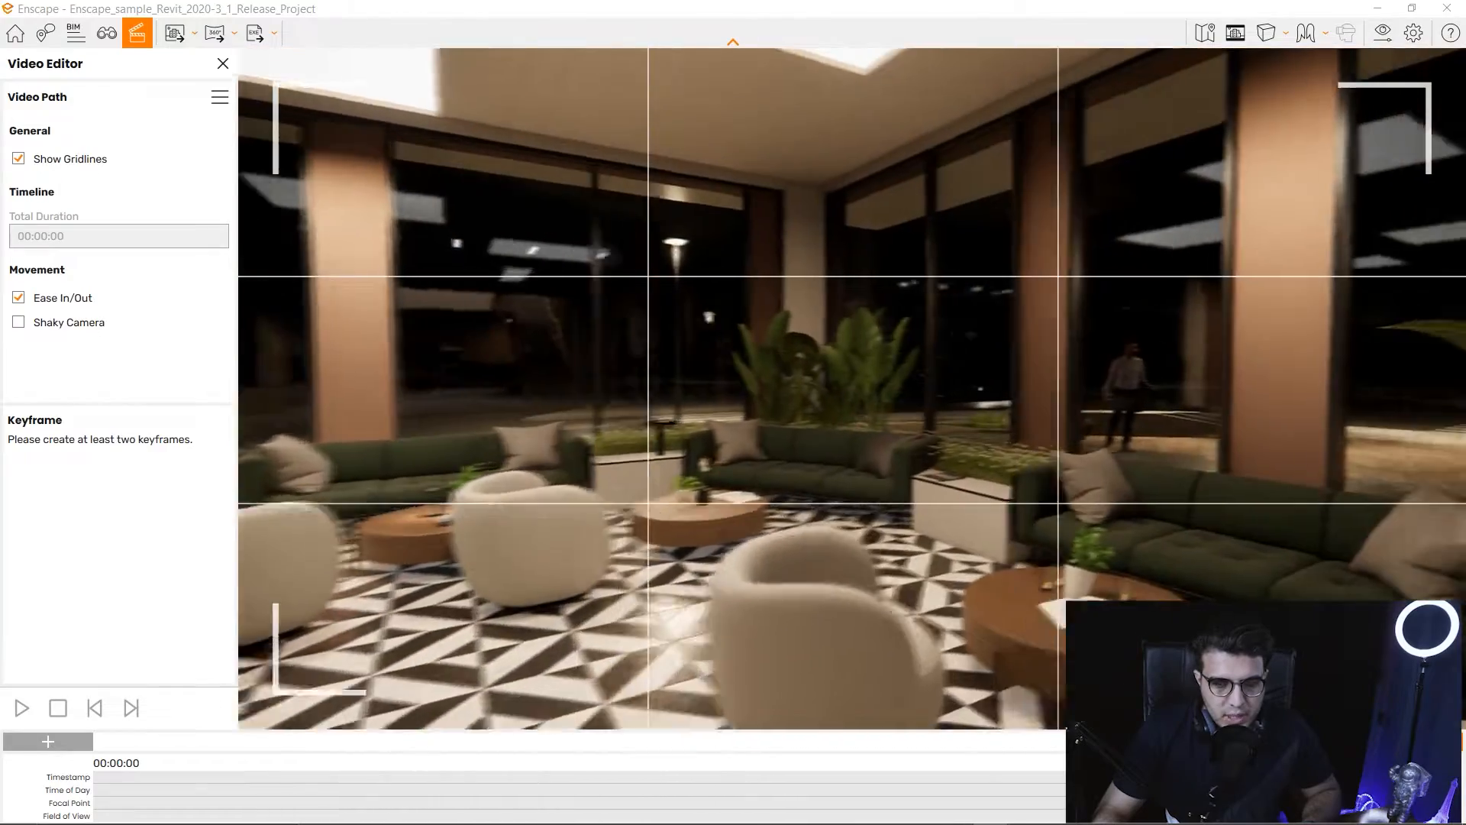
key("s")
key("w")
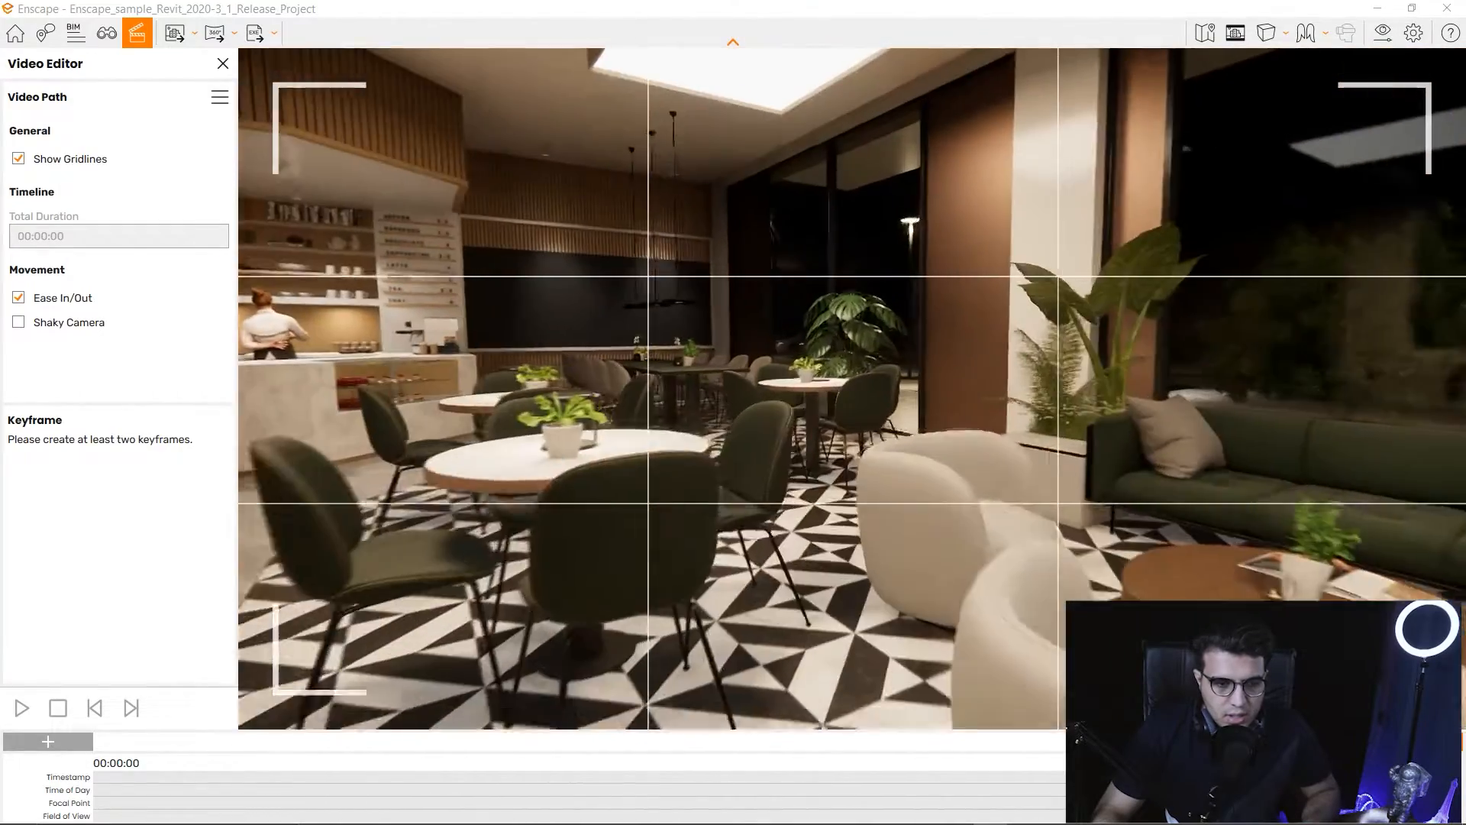
key("a")
key("w")
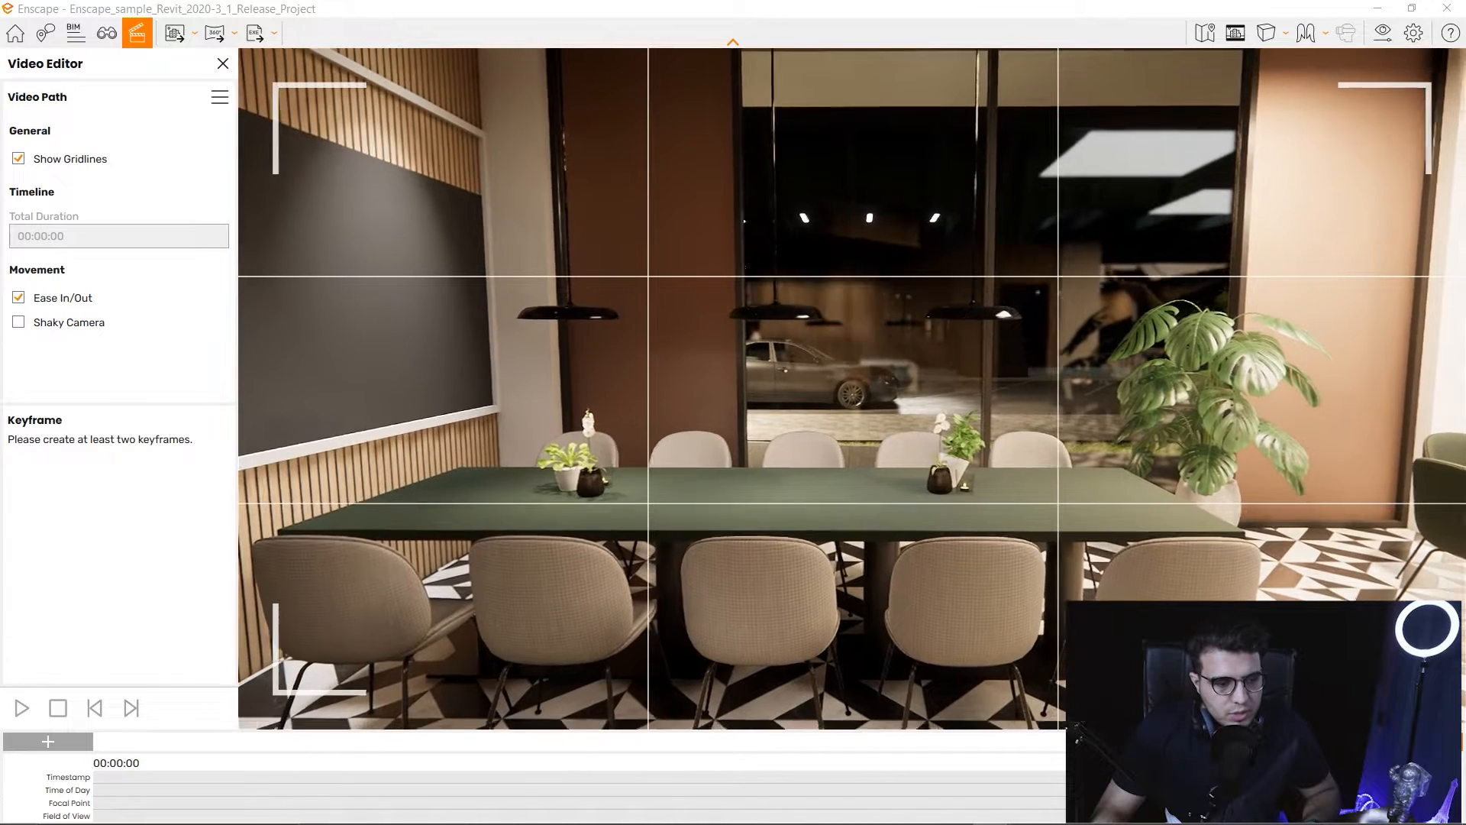
key("w")
key("s")
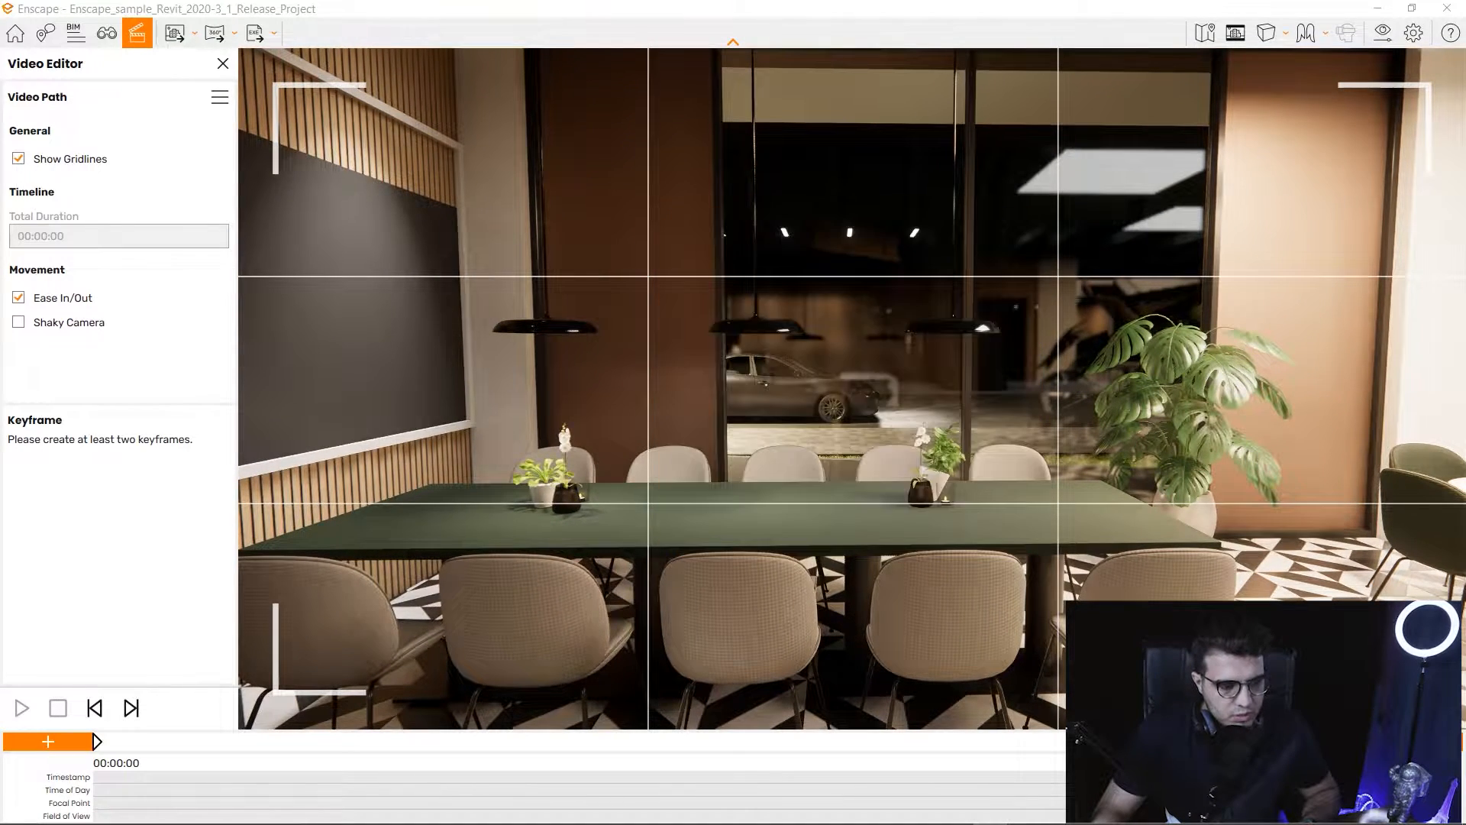
key("d")
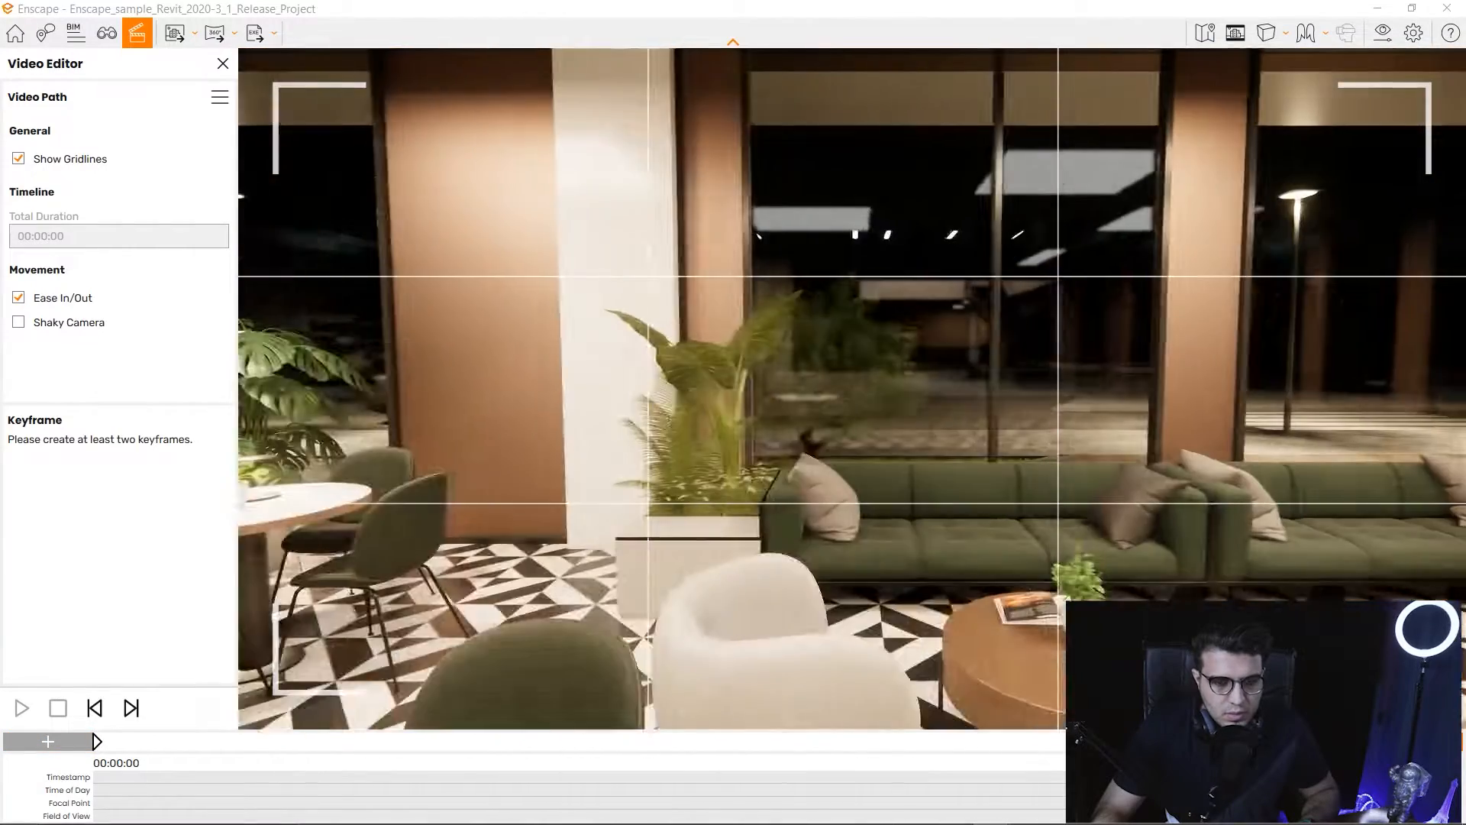
key("d")
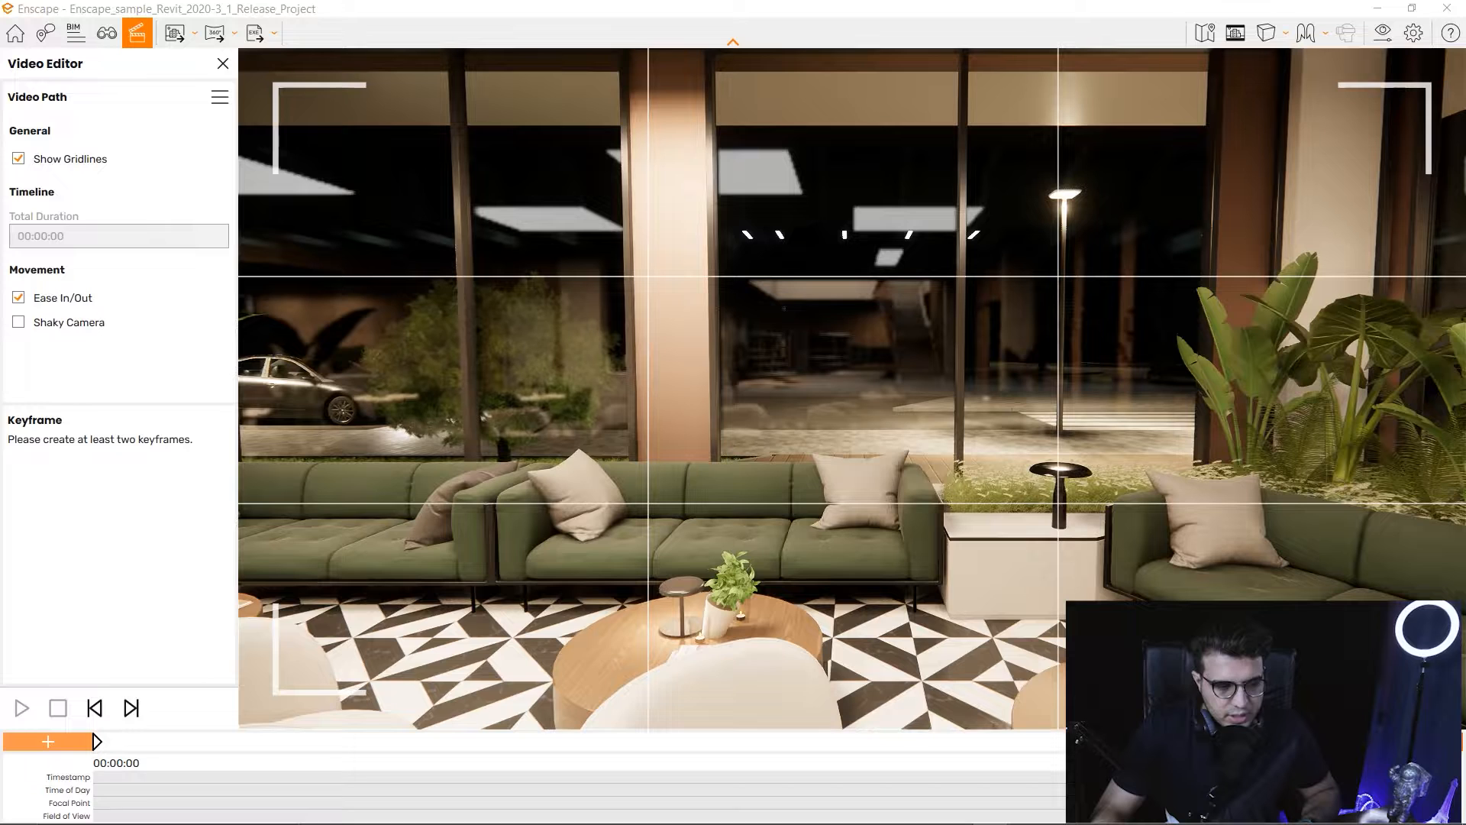
Add a sofa-view keyframe, preview the 7-second path, then fly toward the coffee counter.
left_click(1417, 741)
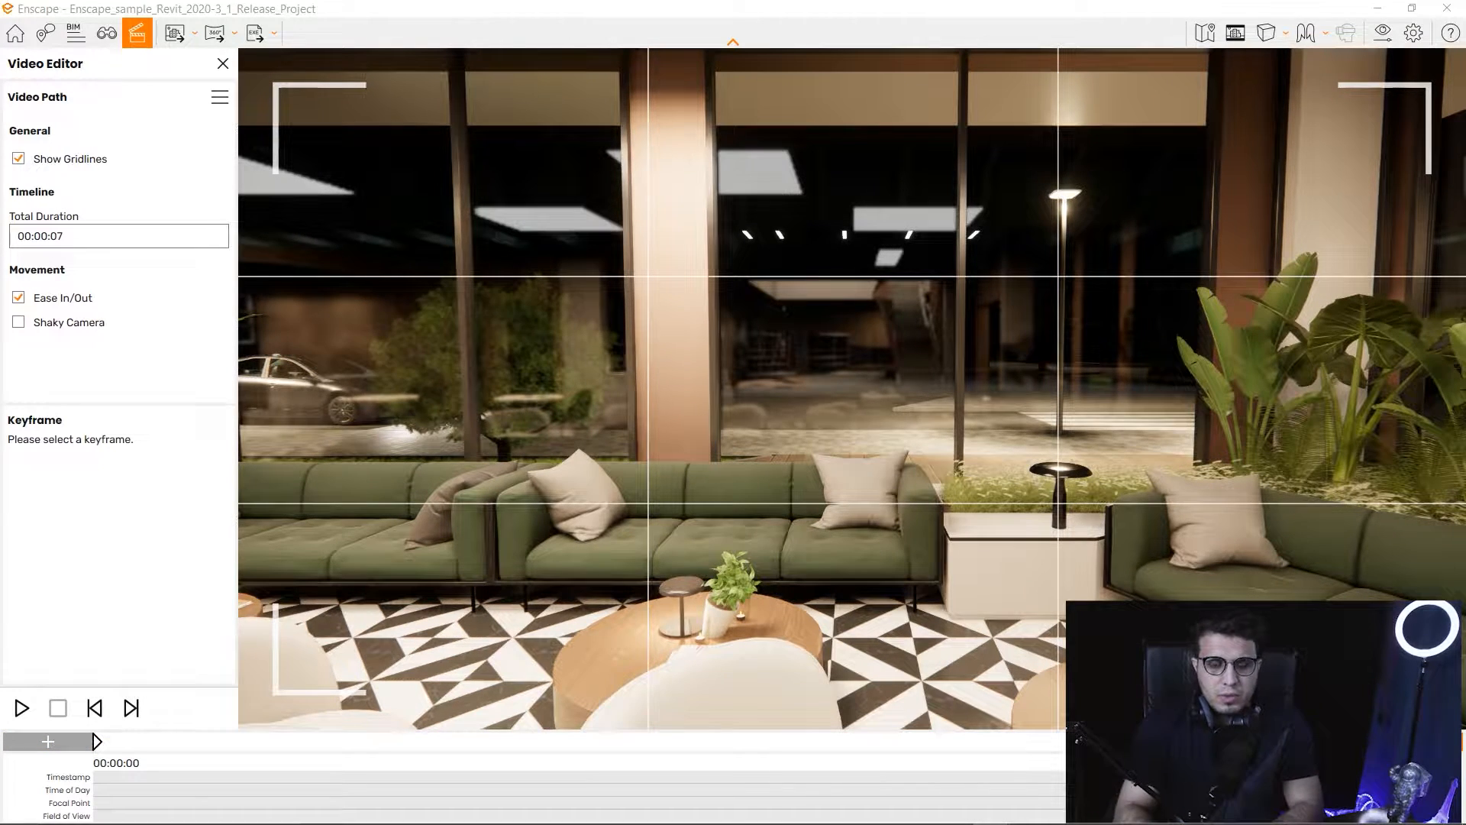
left_click(21, 708)
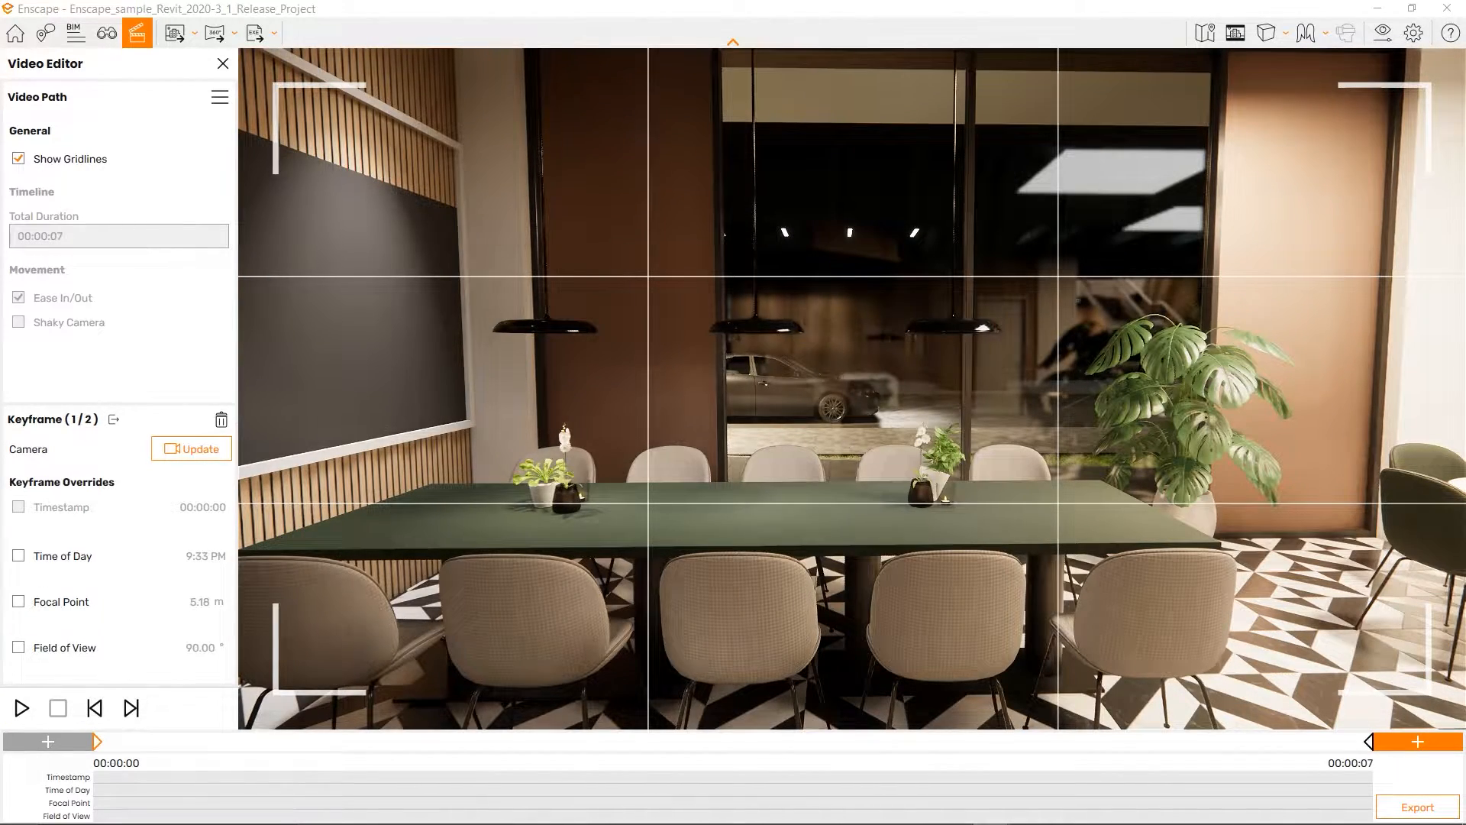
key("Escape")
left_click_drag(853, 388, 664, 397)
key("w")
key("s")
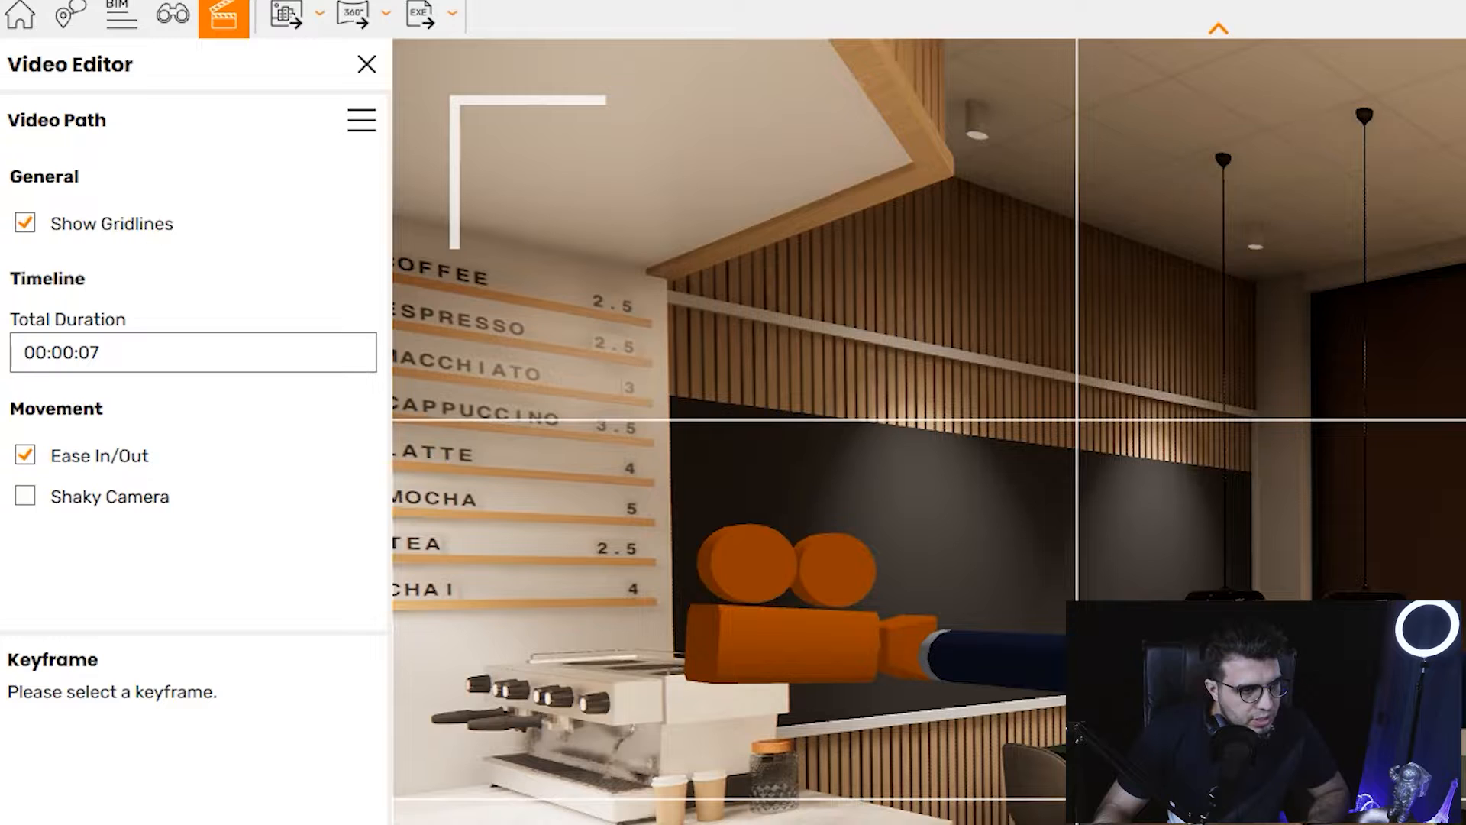
Raise Total Duration from 00:00:07 to 00:00:16 with the seconds spinner and confirm.
left_click(193, 352)
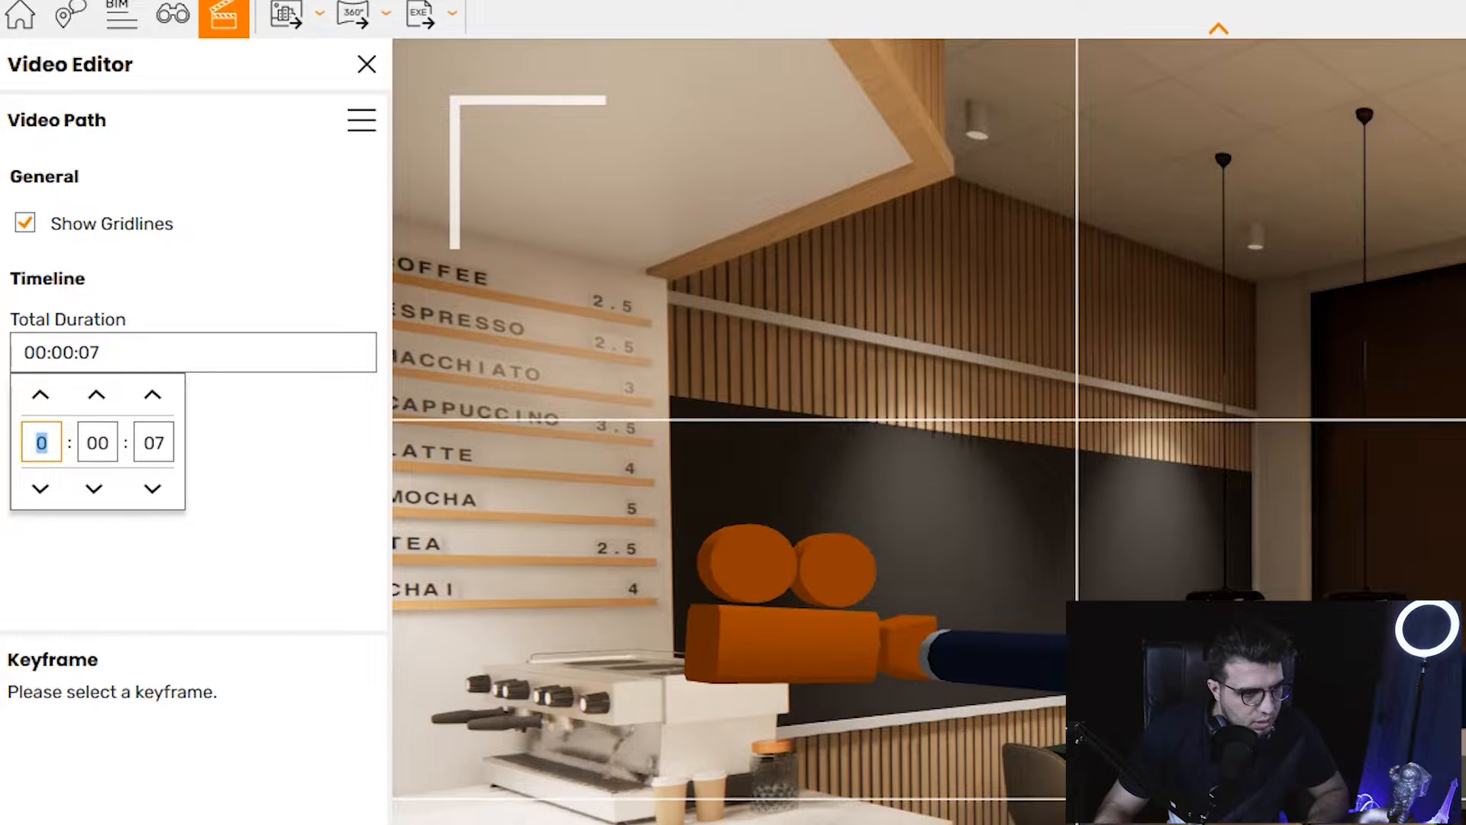
left_click(152, 395)
left_click(152, 395)
left_click(152, 395)
left_click(151, 395)
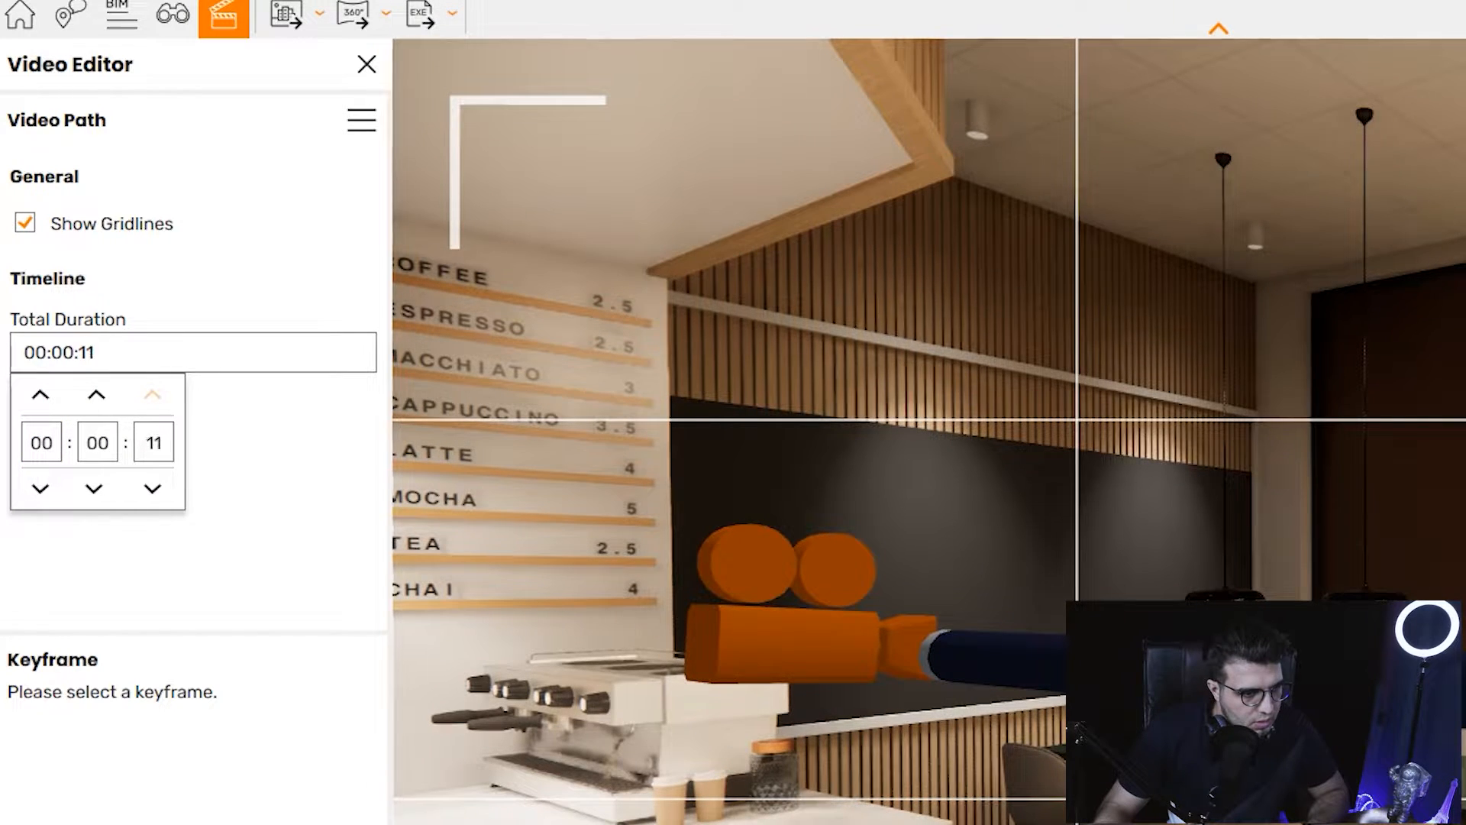
left_click(152, 395)
left_click(152, 395)
left_click(152, 394)
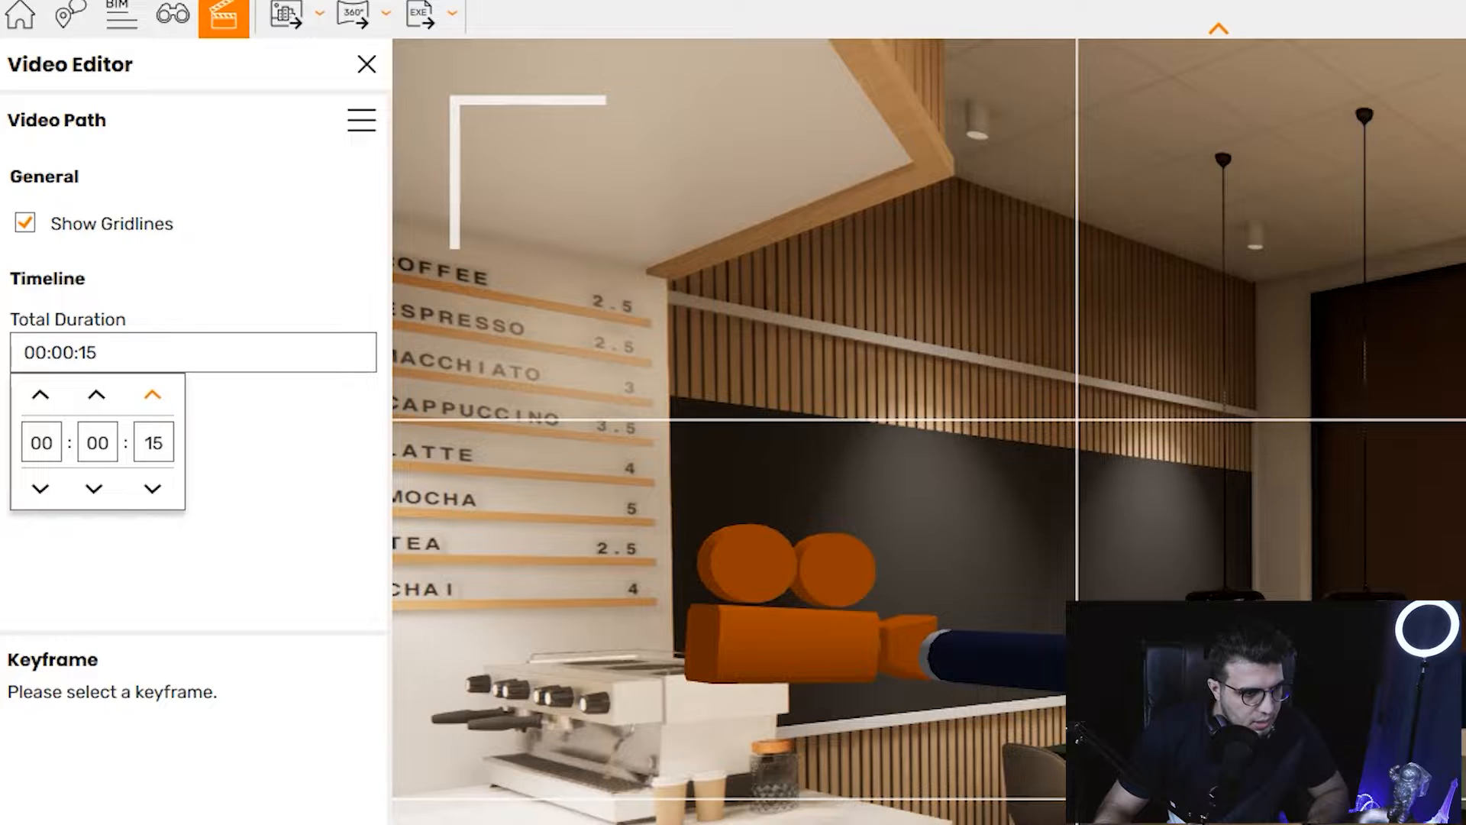
left_click(152, 395)
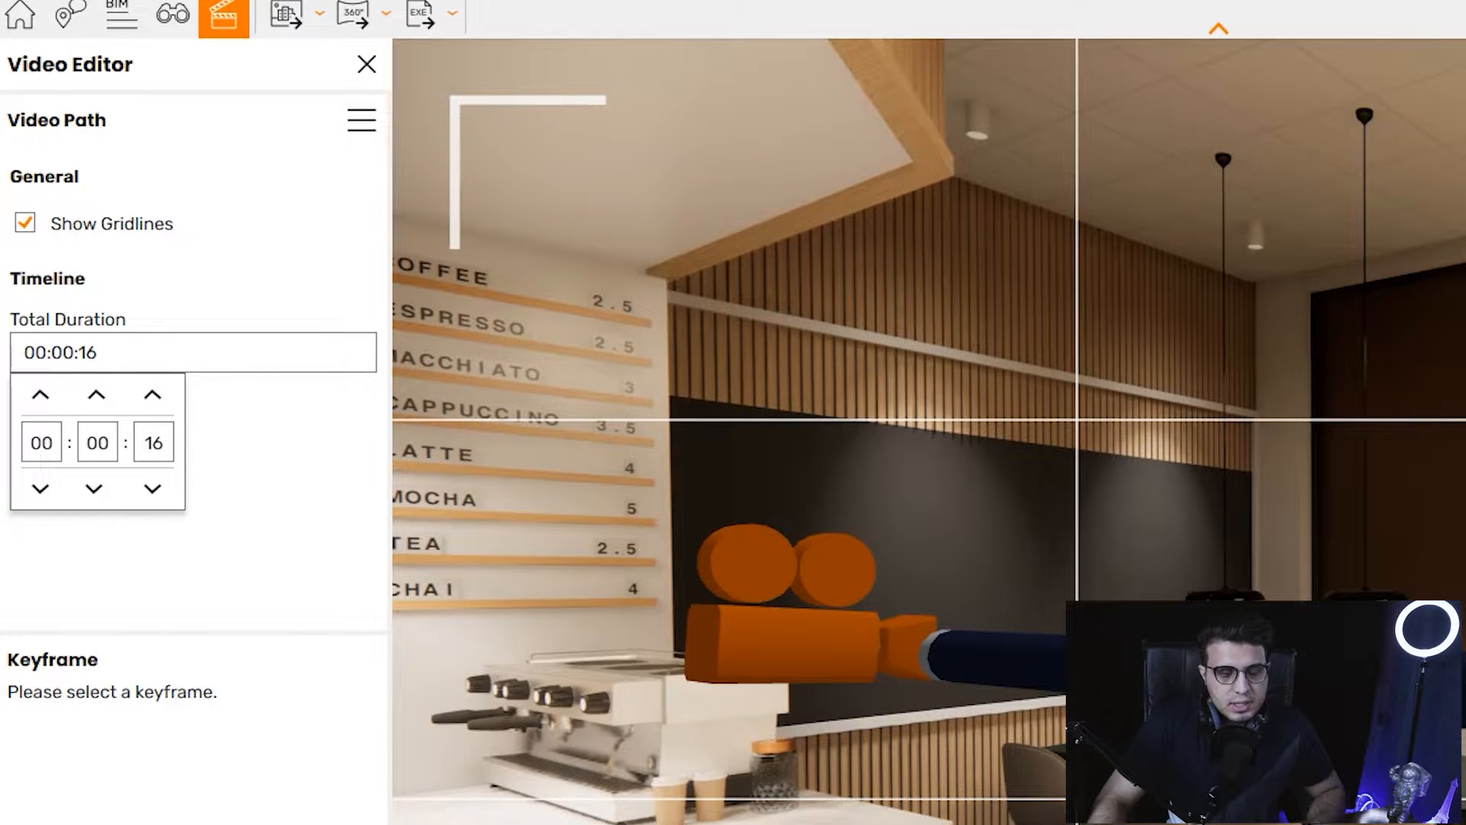
key("Return")
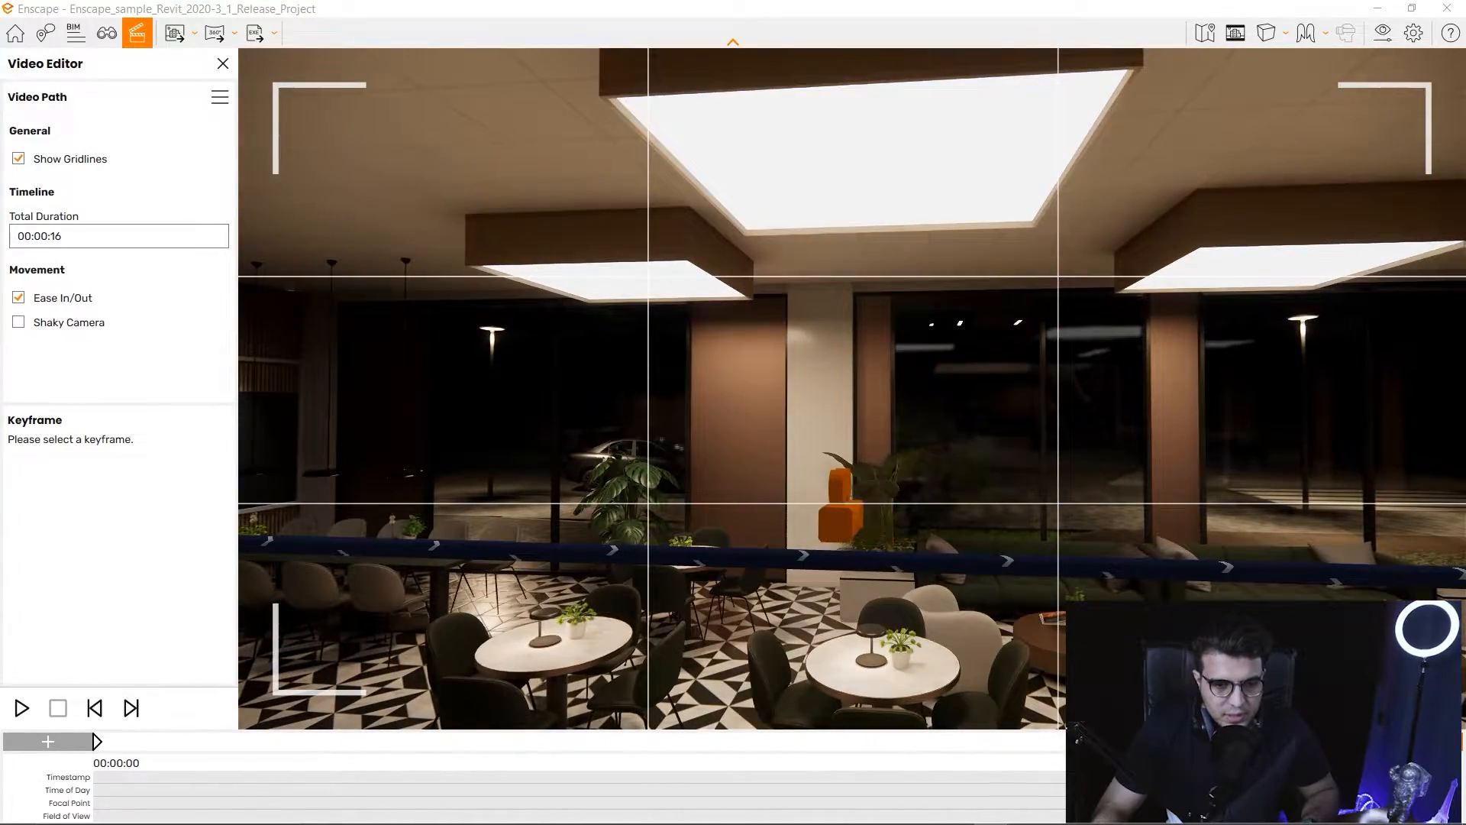
Select the middle keyframe and fly the camera back and up over the lounge.
left_click(841, 521)
key("s")
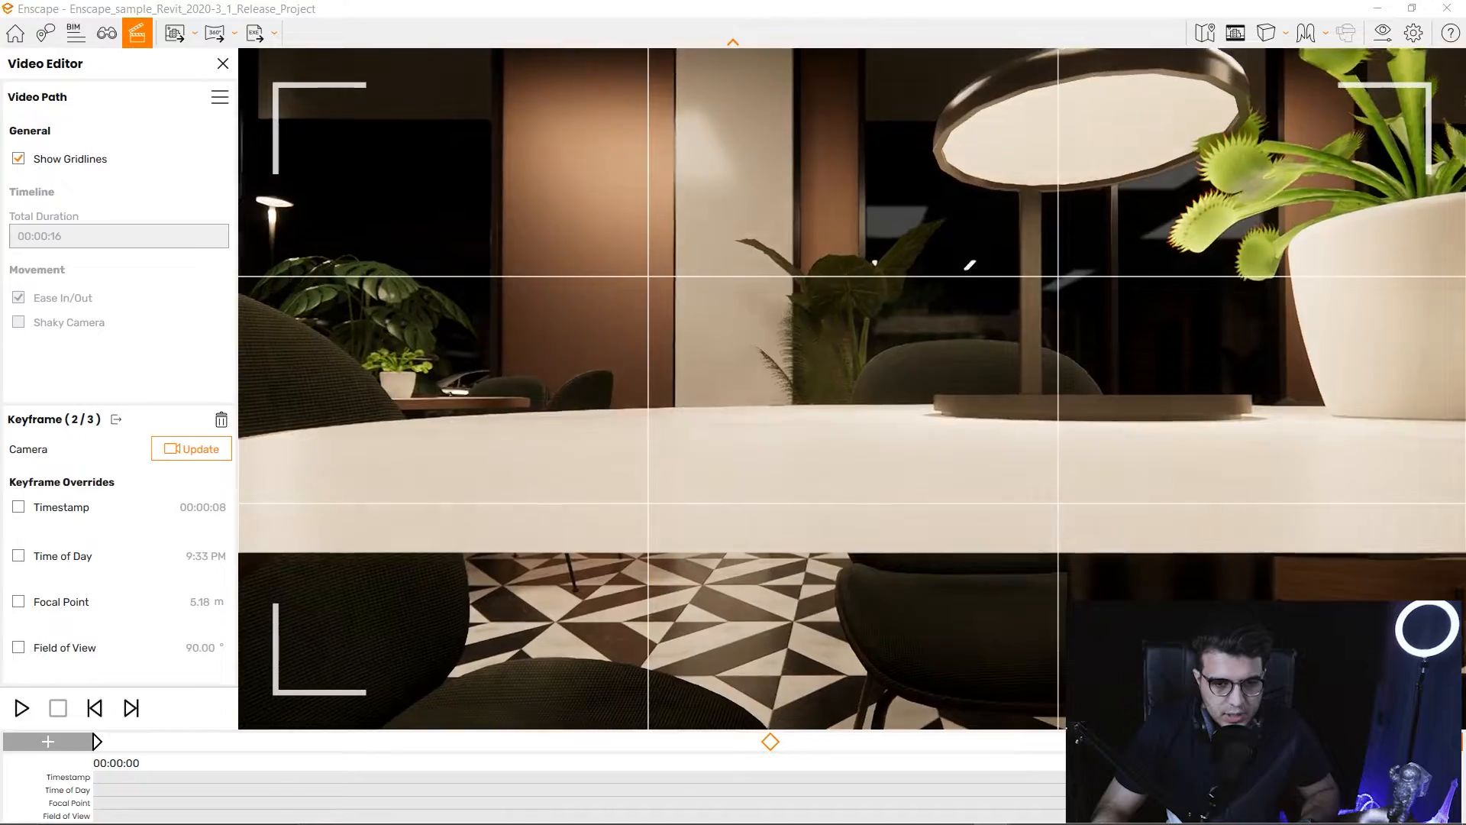
key("s")
key("e")
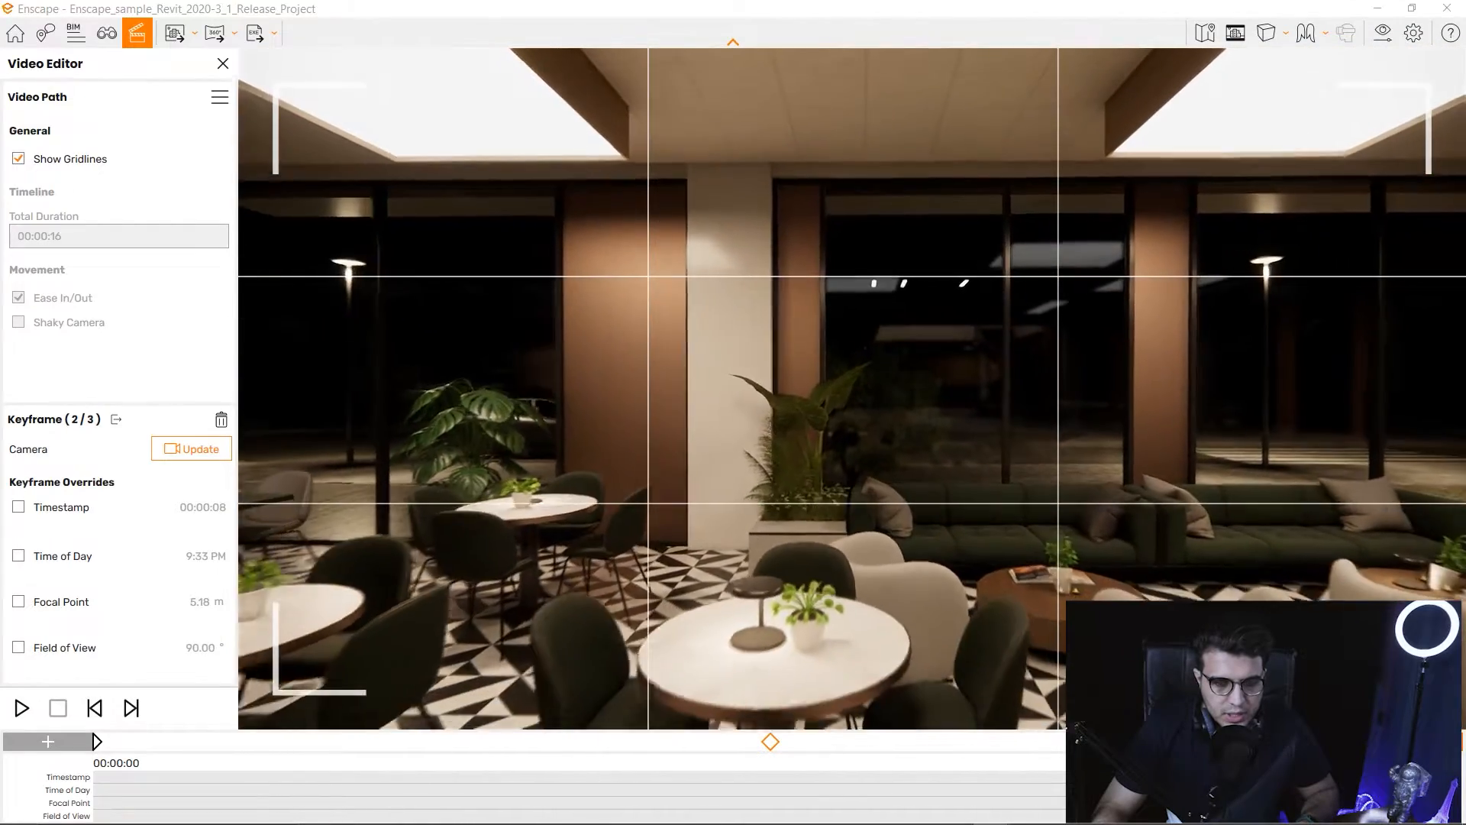
key("a")
key("Escape")
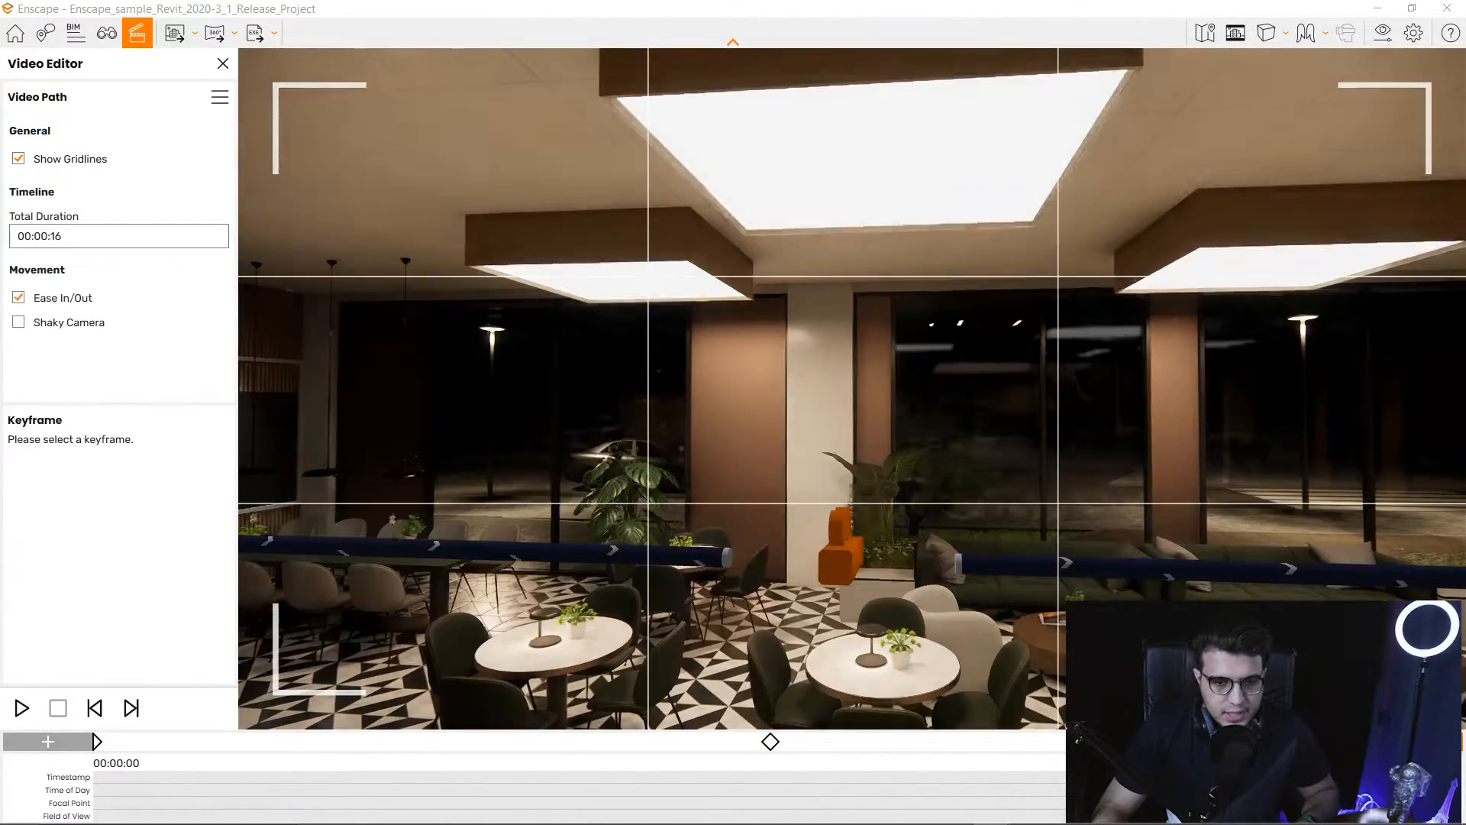
Swing the view toward the service counter, then reselect the middle keyframe at 00:00:08.
key("d")
left_click_drag(853, 388, 703, 405)
key("a")
key("s")
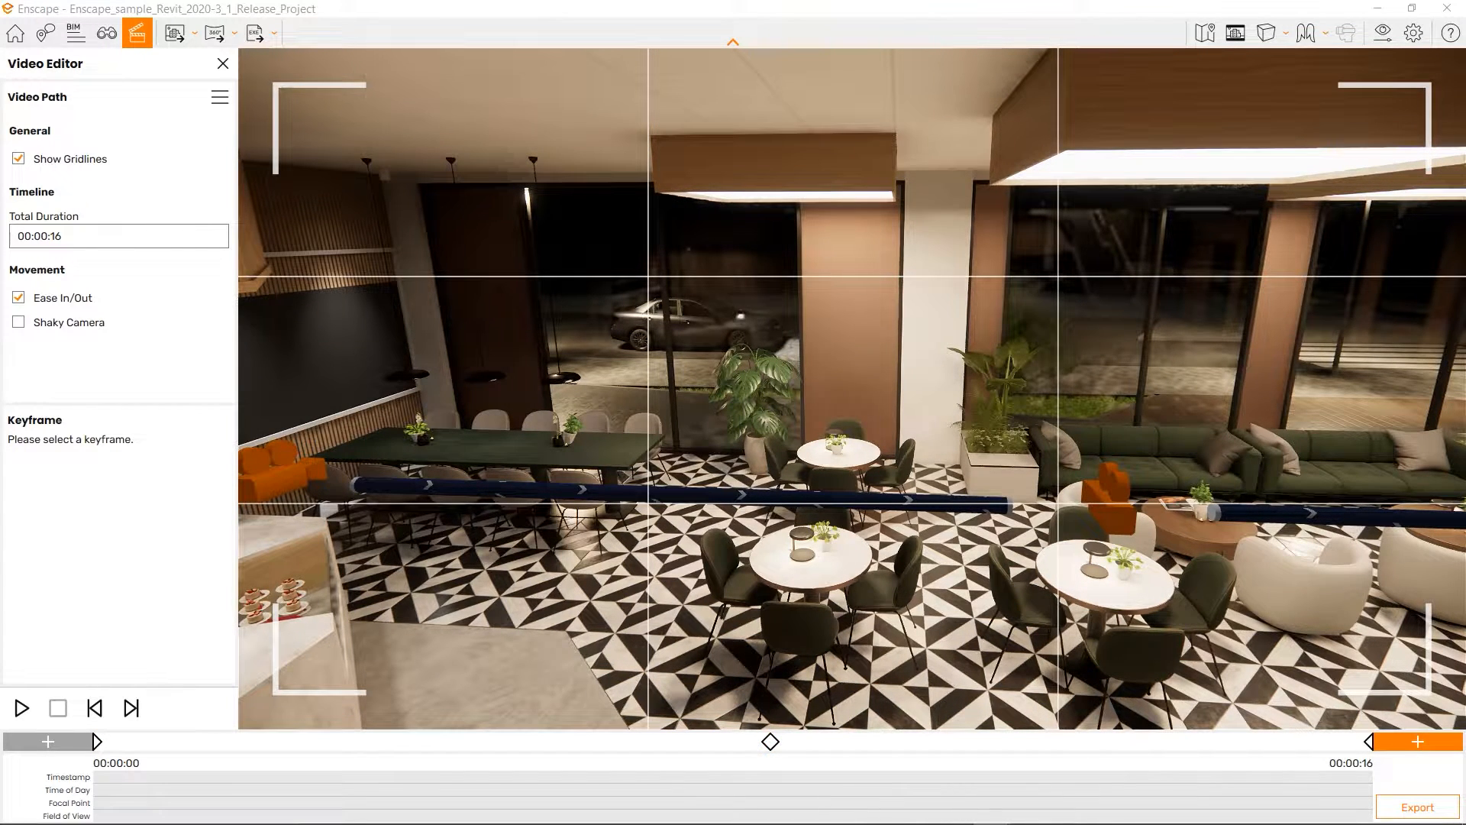
key("w")
key("d")
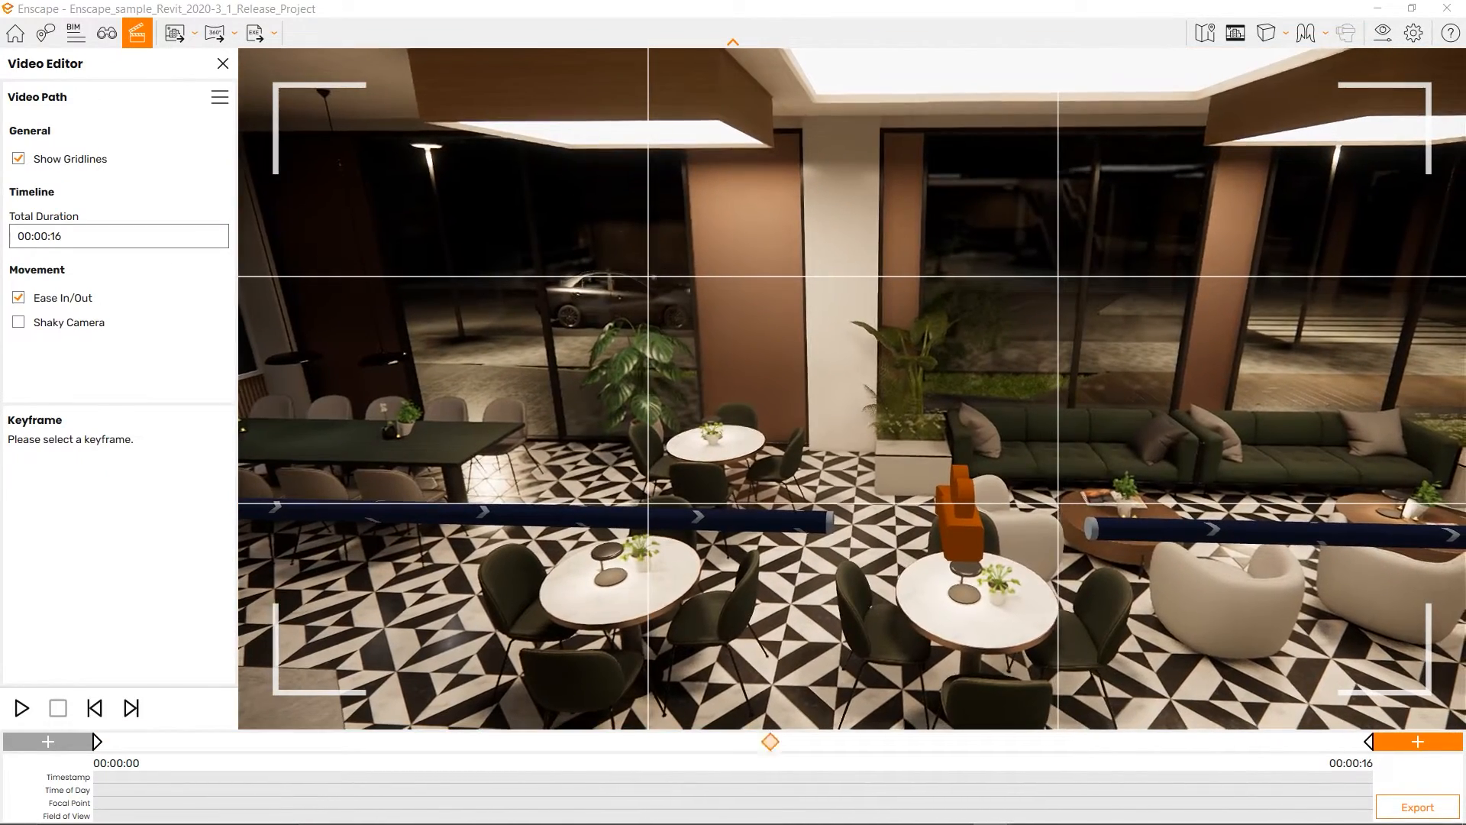
left_click(770, 741)
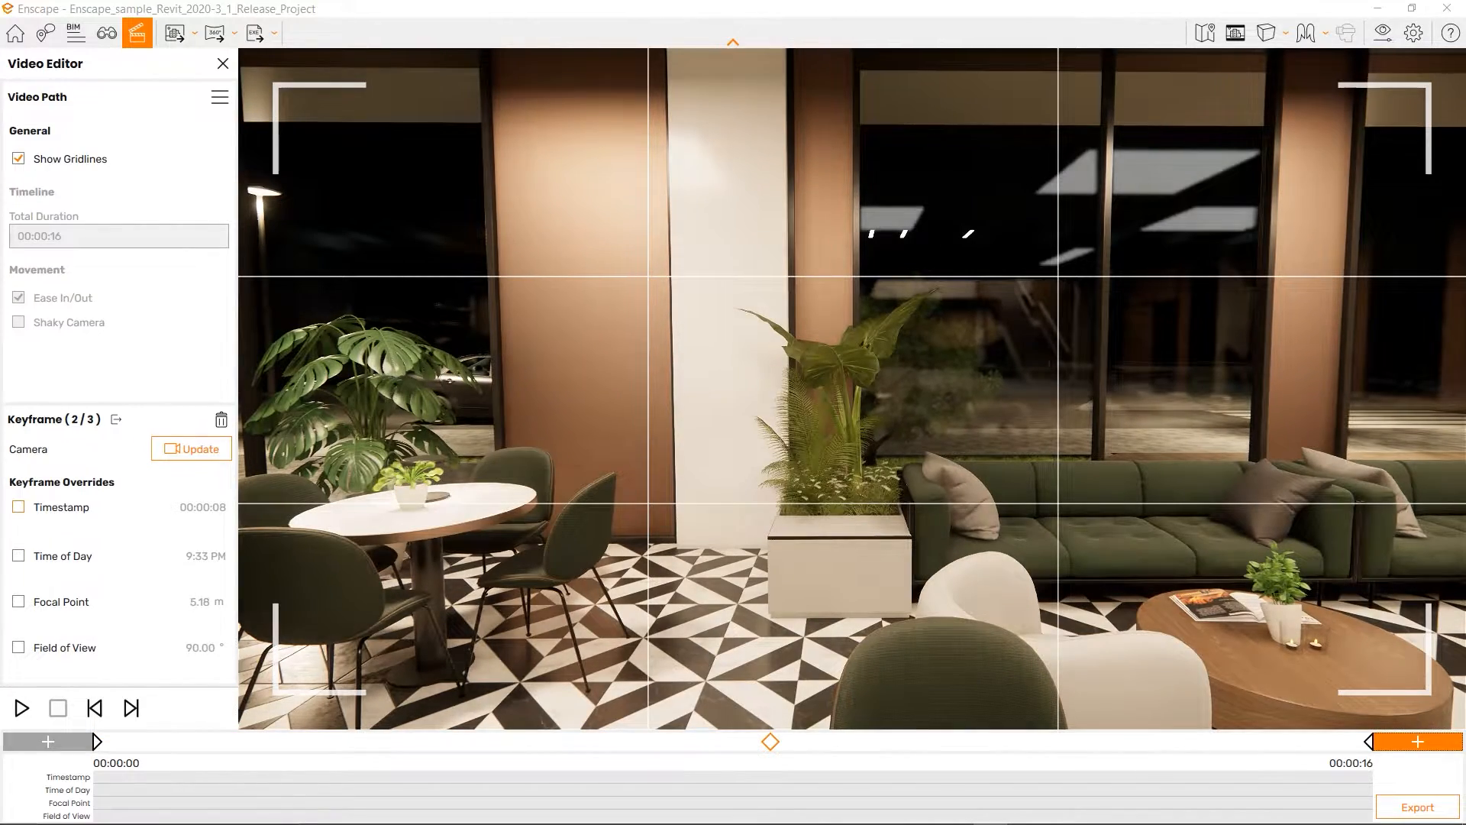
Enable a Timestamp override of 00:00:04 on the middle keyframe and apply it.
left_click(19, 507)
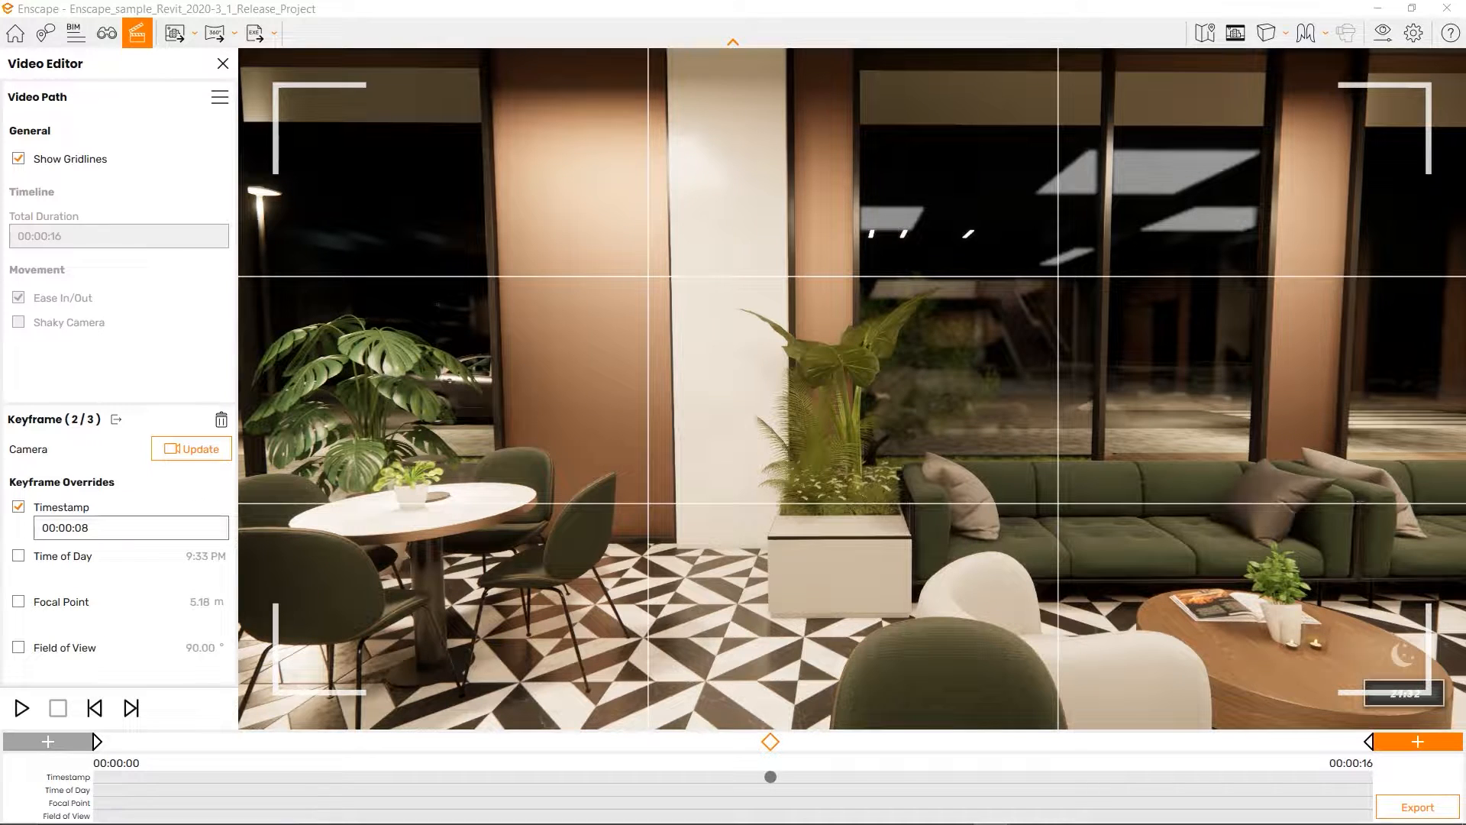
left_click(92, 528)
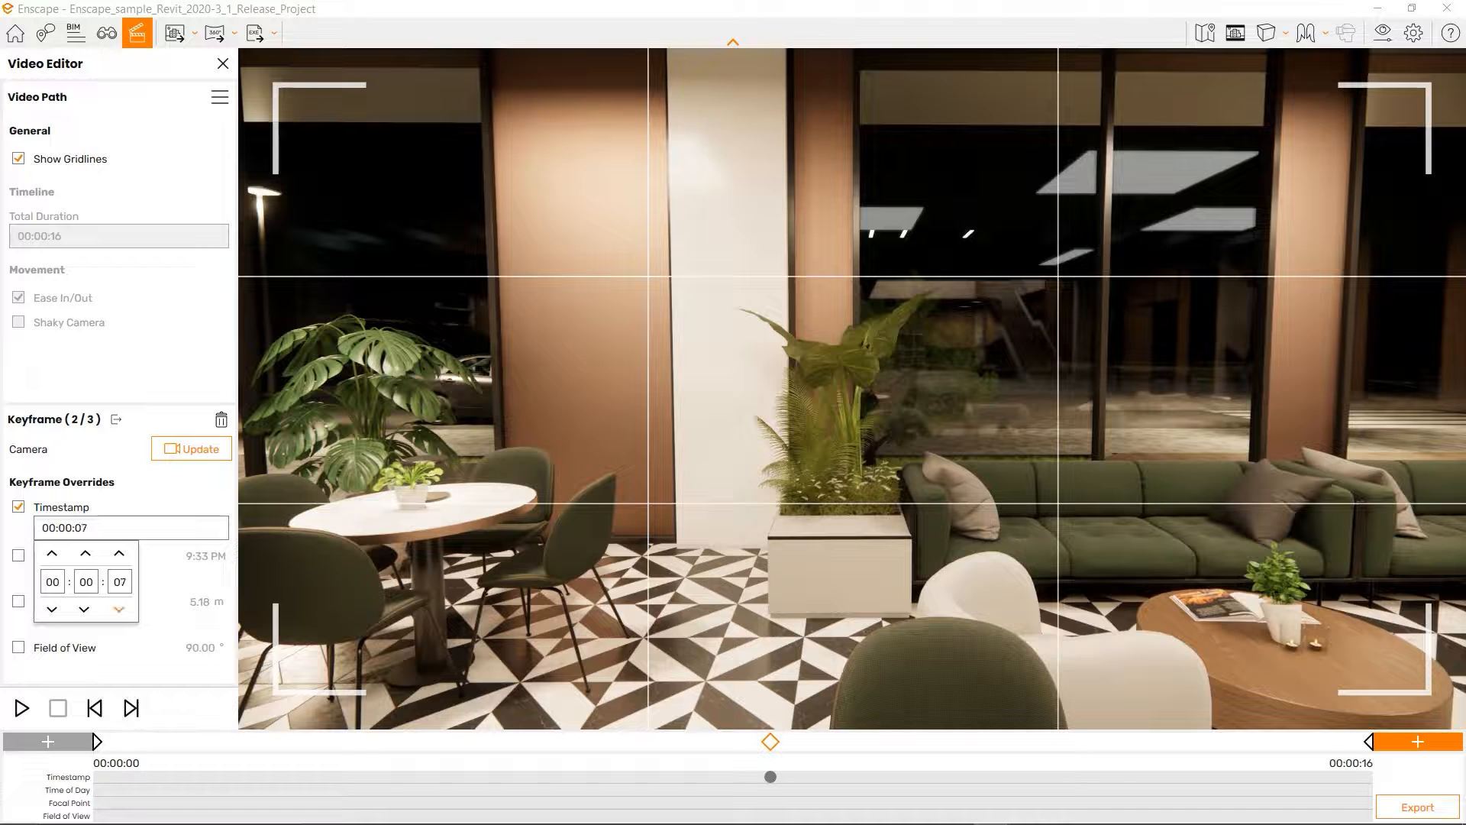
left_click(119, 608)
left_click(119, 609)
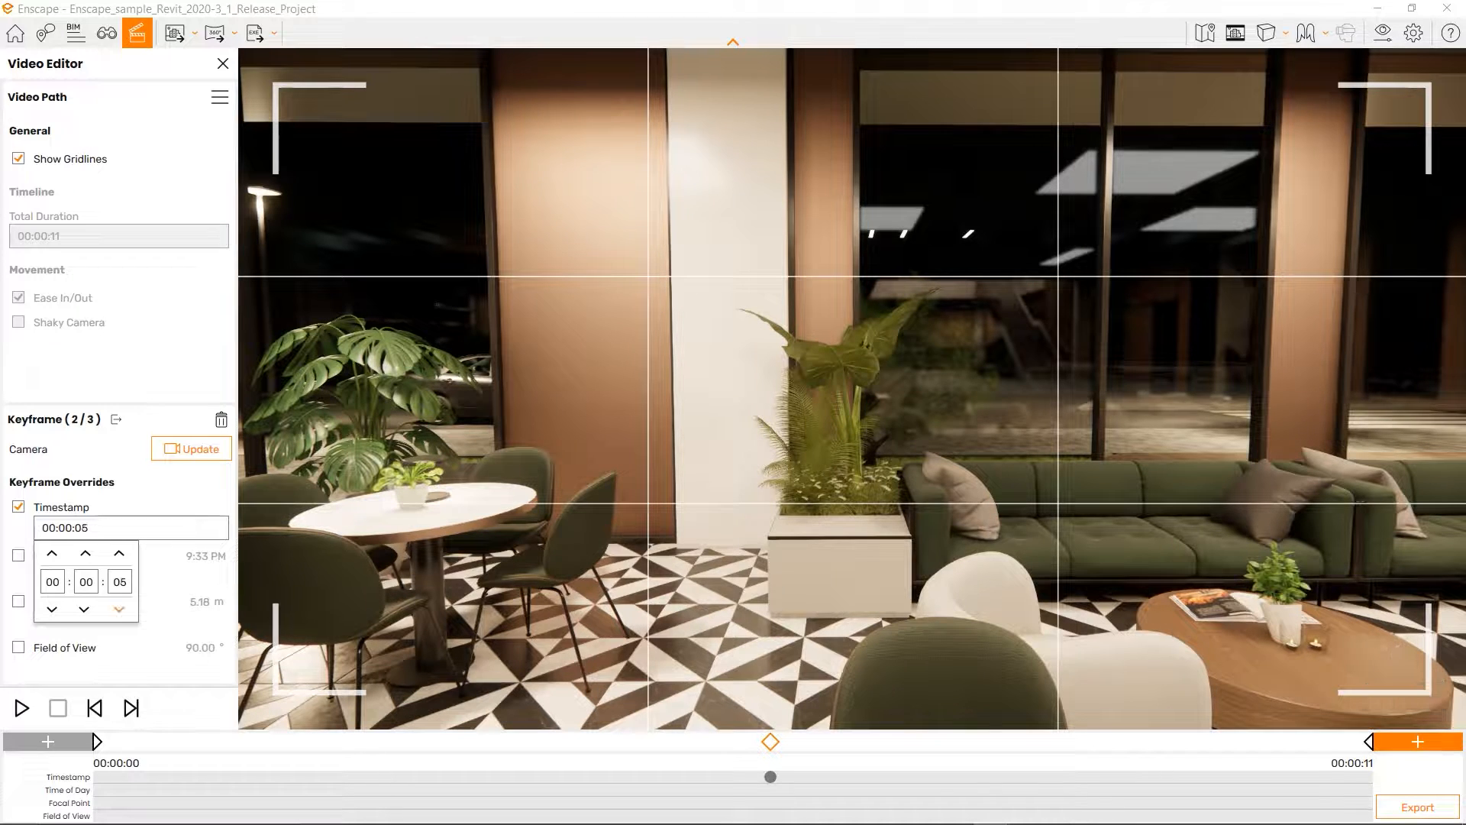
left_click(119, 609)
left_click(191, 449)
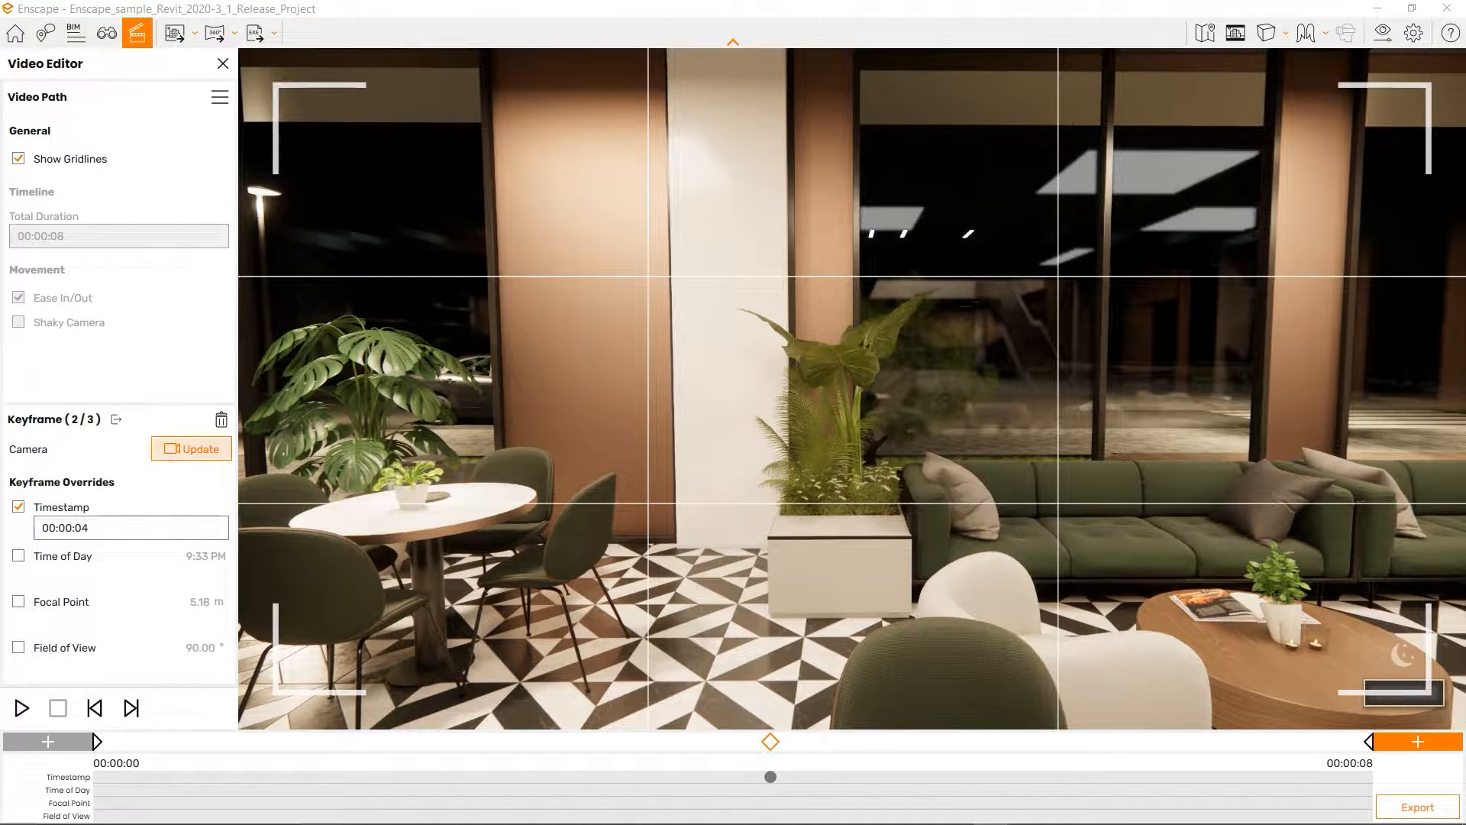
Move the camera back through the café and jump to the last keyframe.
key("s")
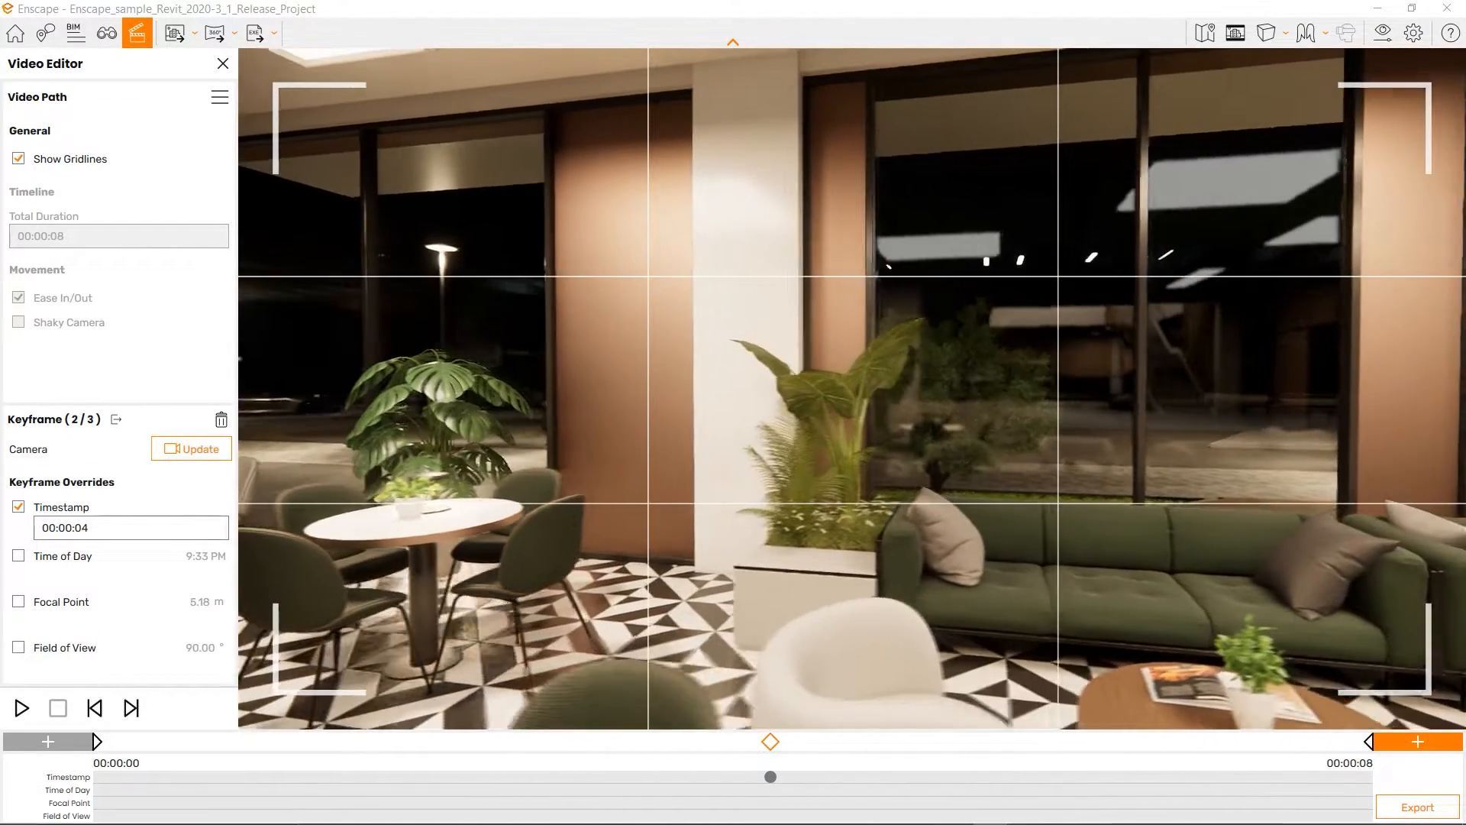
key("s")
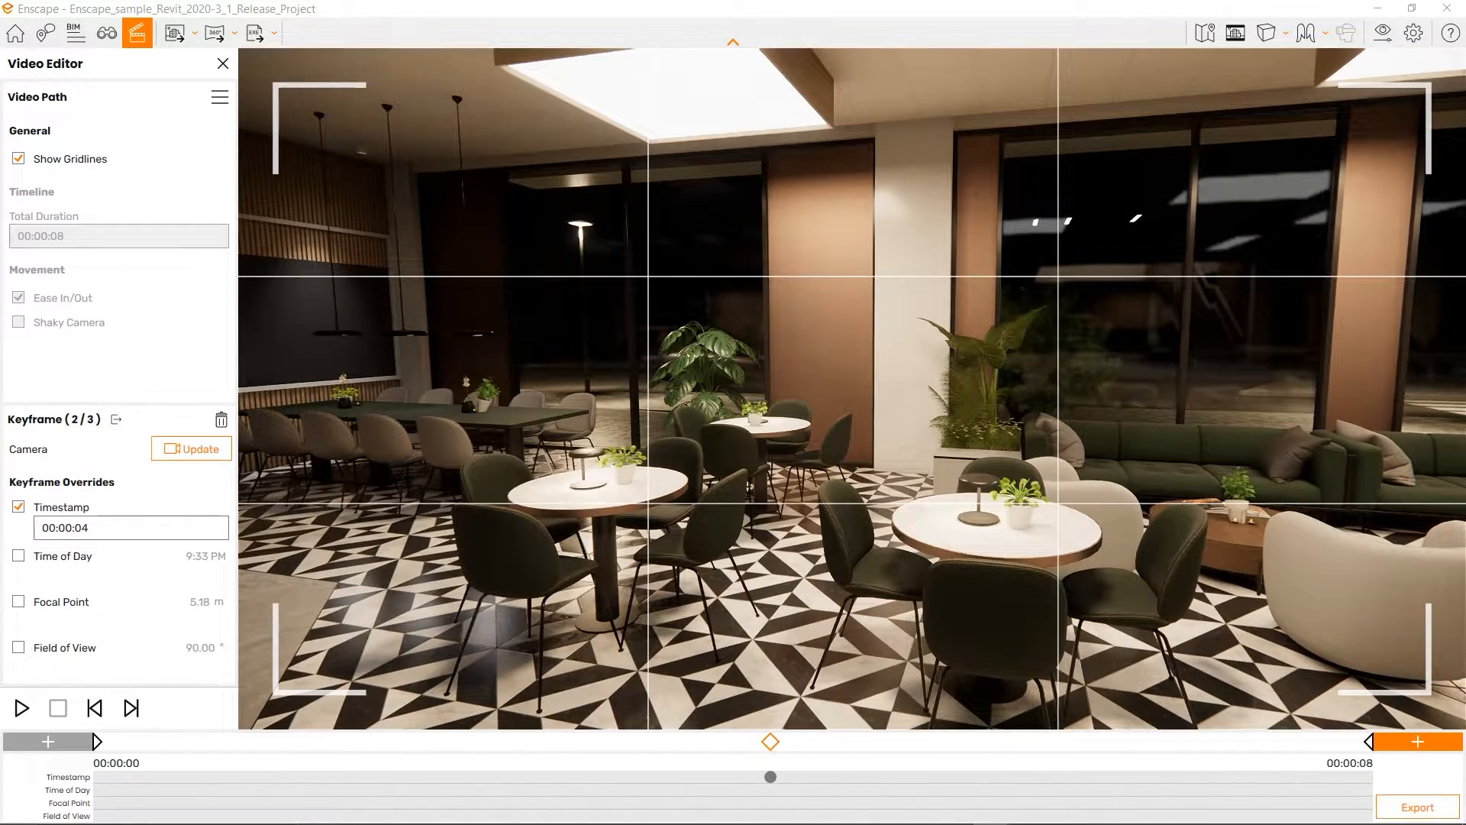
left_click(1368, 741)
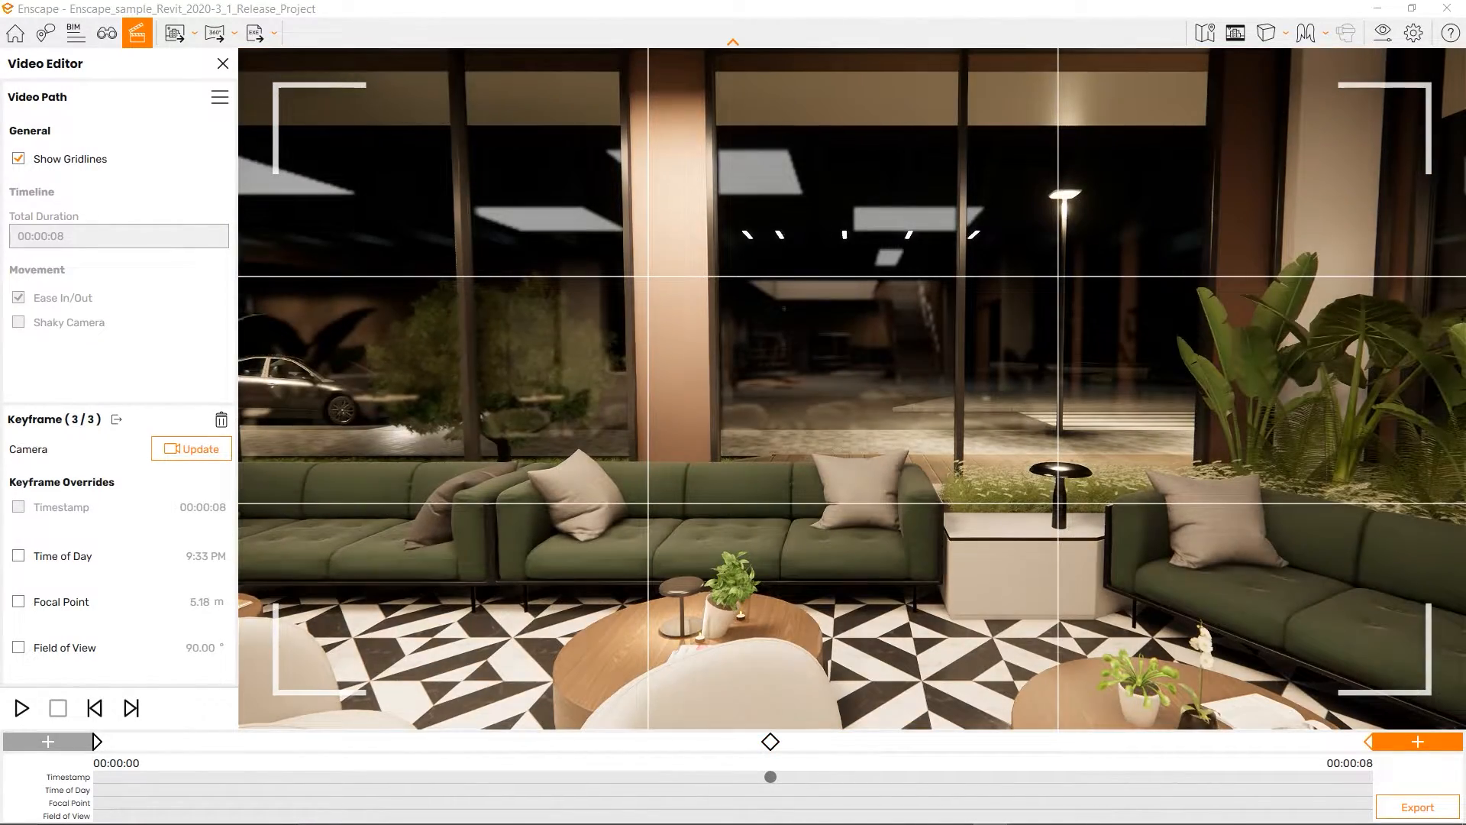
Set the path's Total Duration back to 00:00:16.
left_click(116, 419)
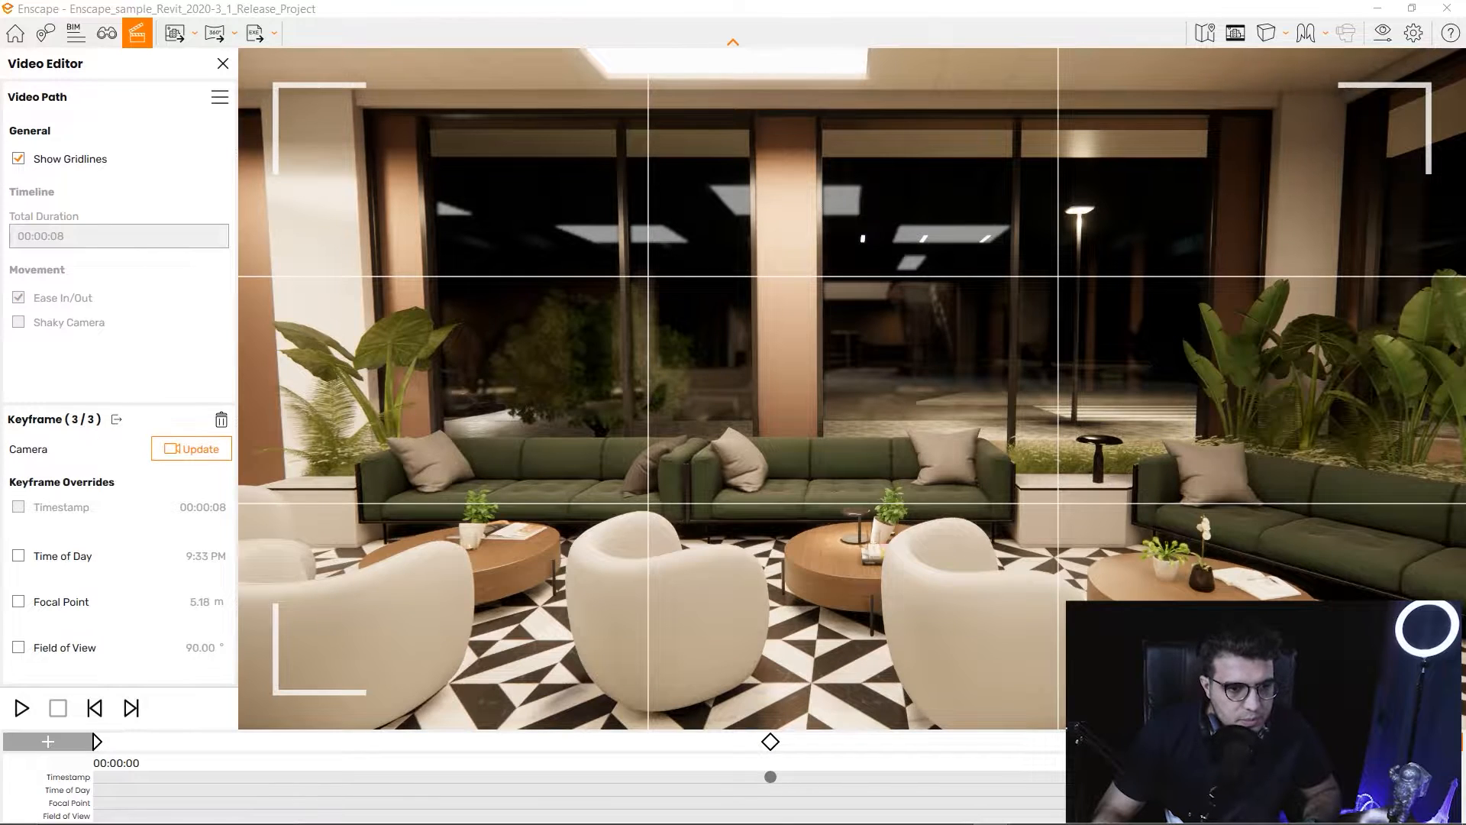
left_click_drag(825, 397, 852, 391)
left_click(116, 419)
left_click(119, 236)
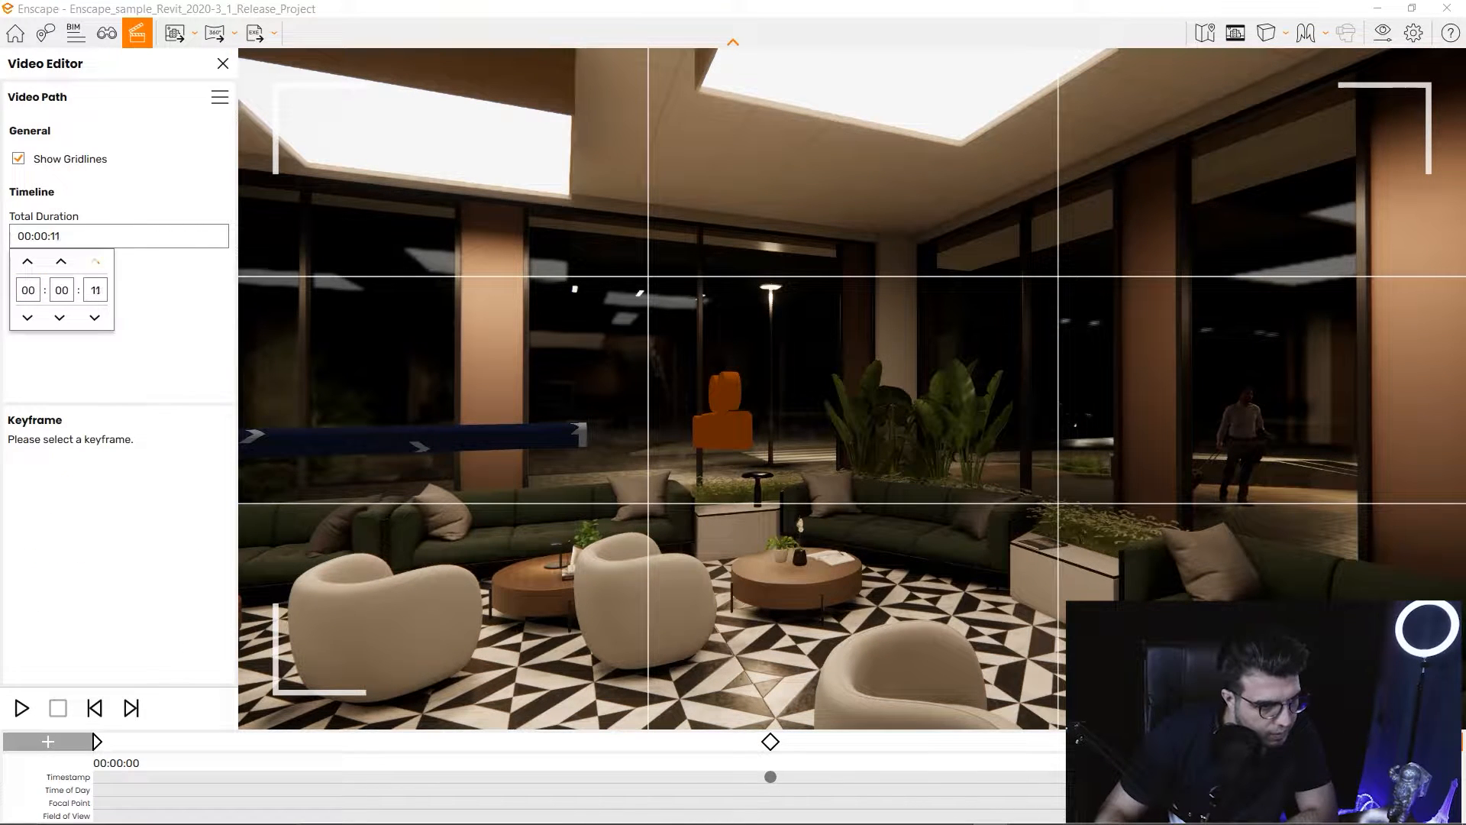
left_click(770, 741)
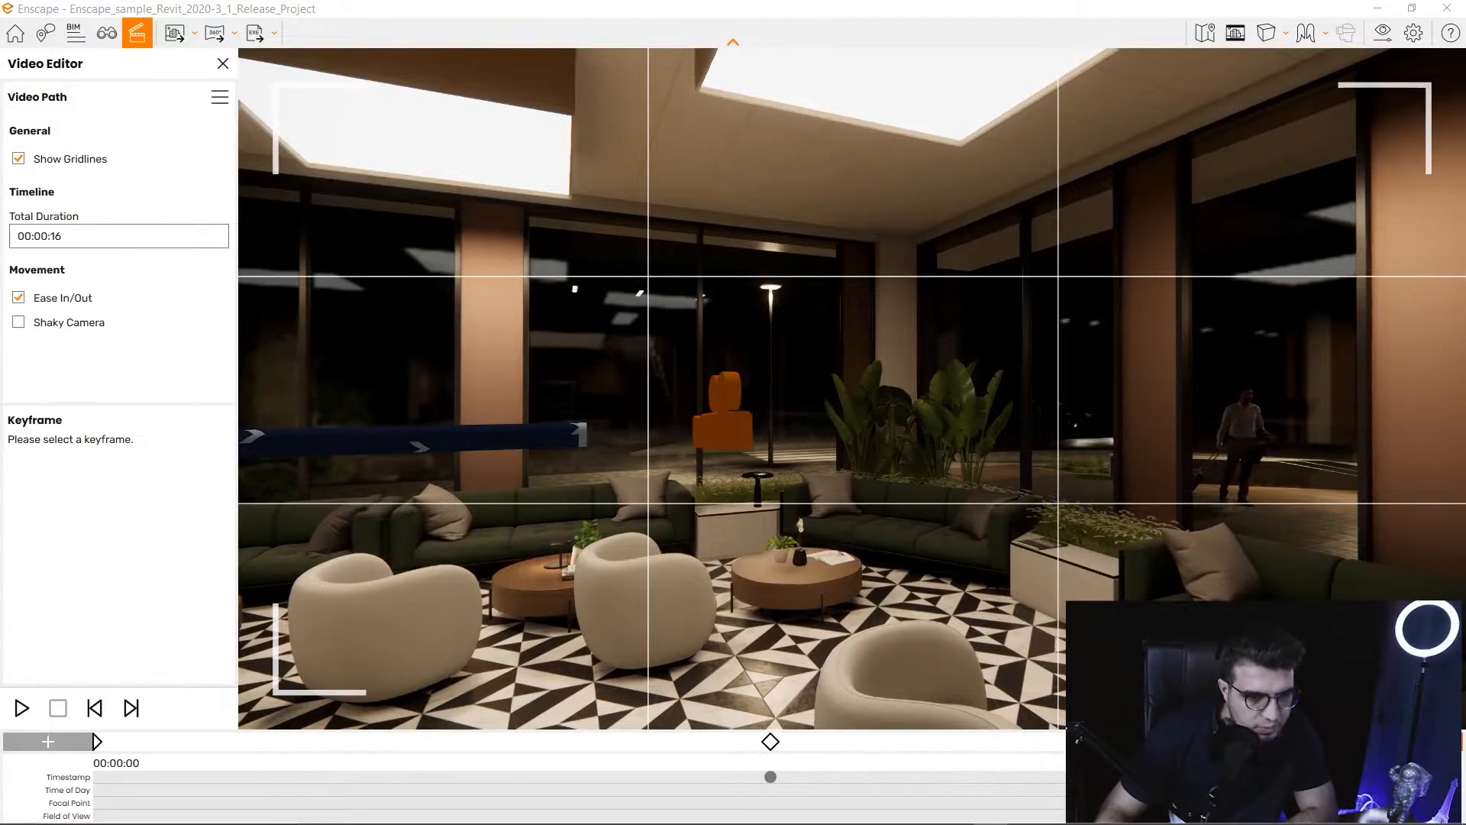
Preview the 16-second path playback starting from the first keyframe.
key("Escape")
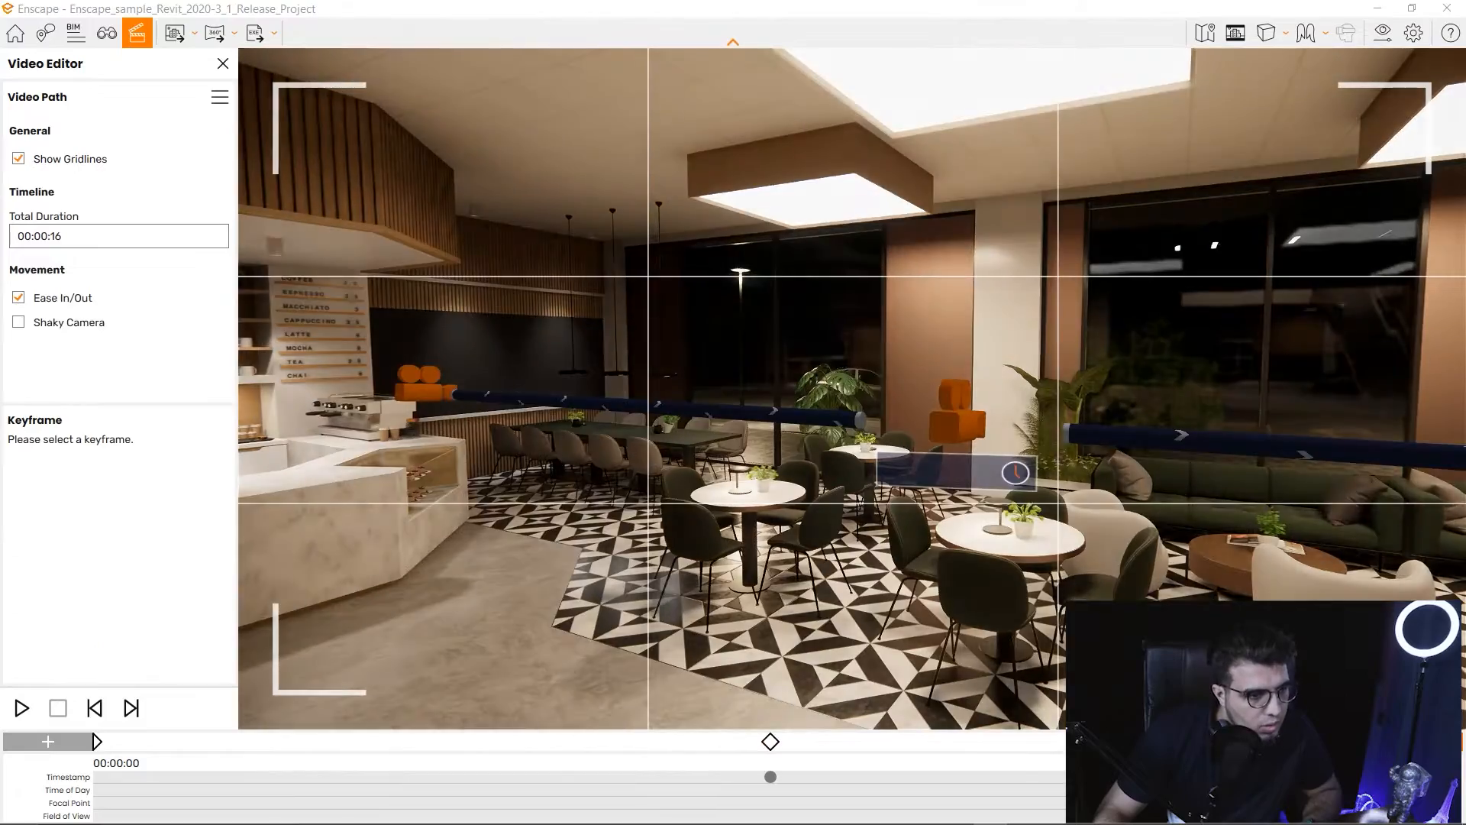
left_click_drag(851, 390, 821, 459)
key("w")
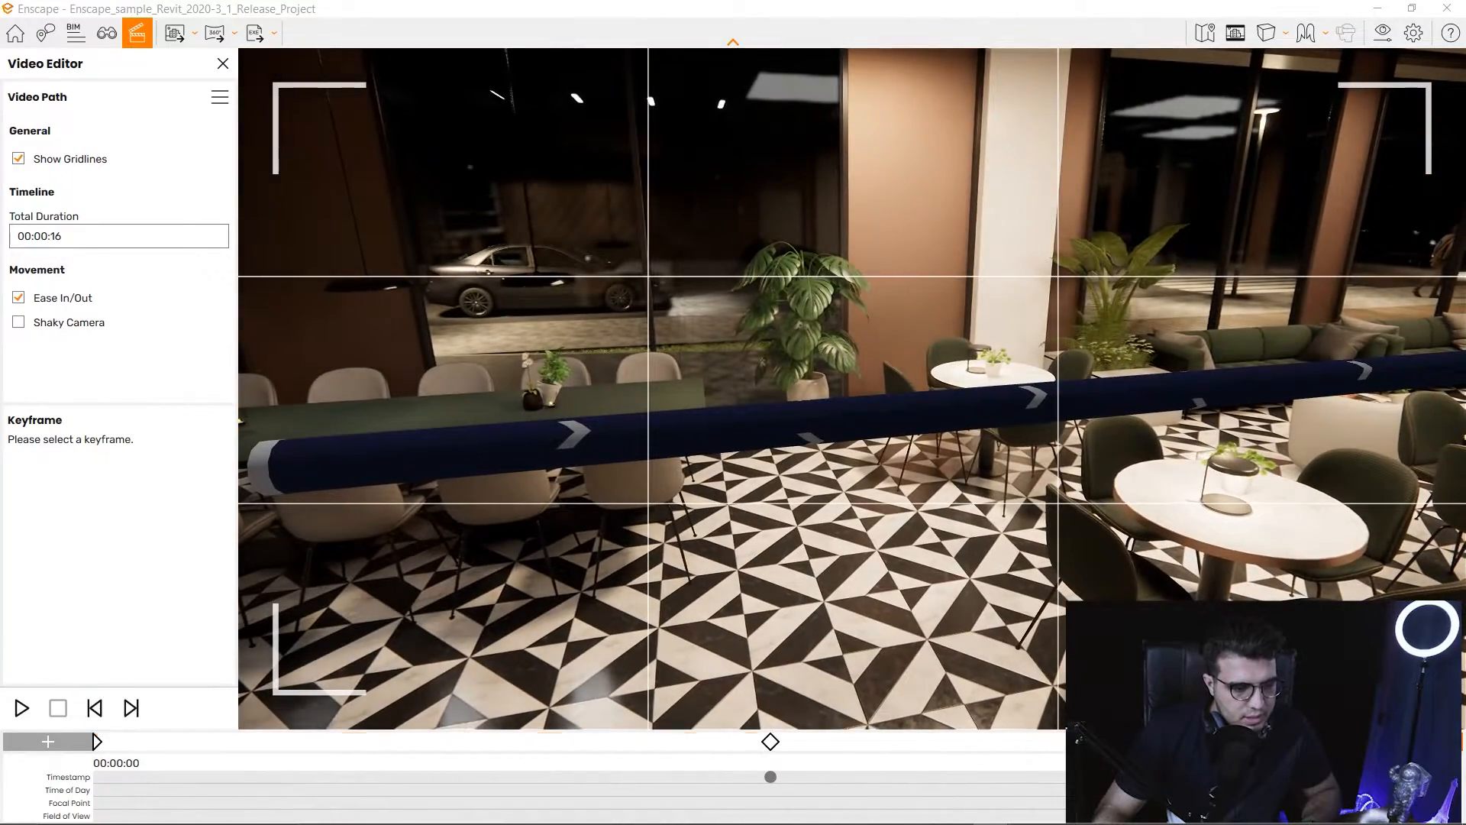
left_click(97, 741)
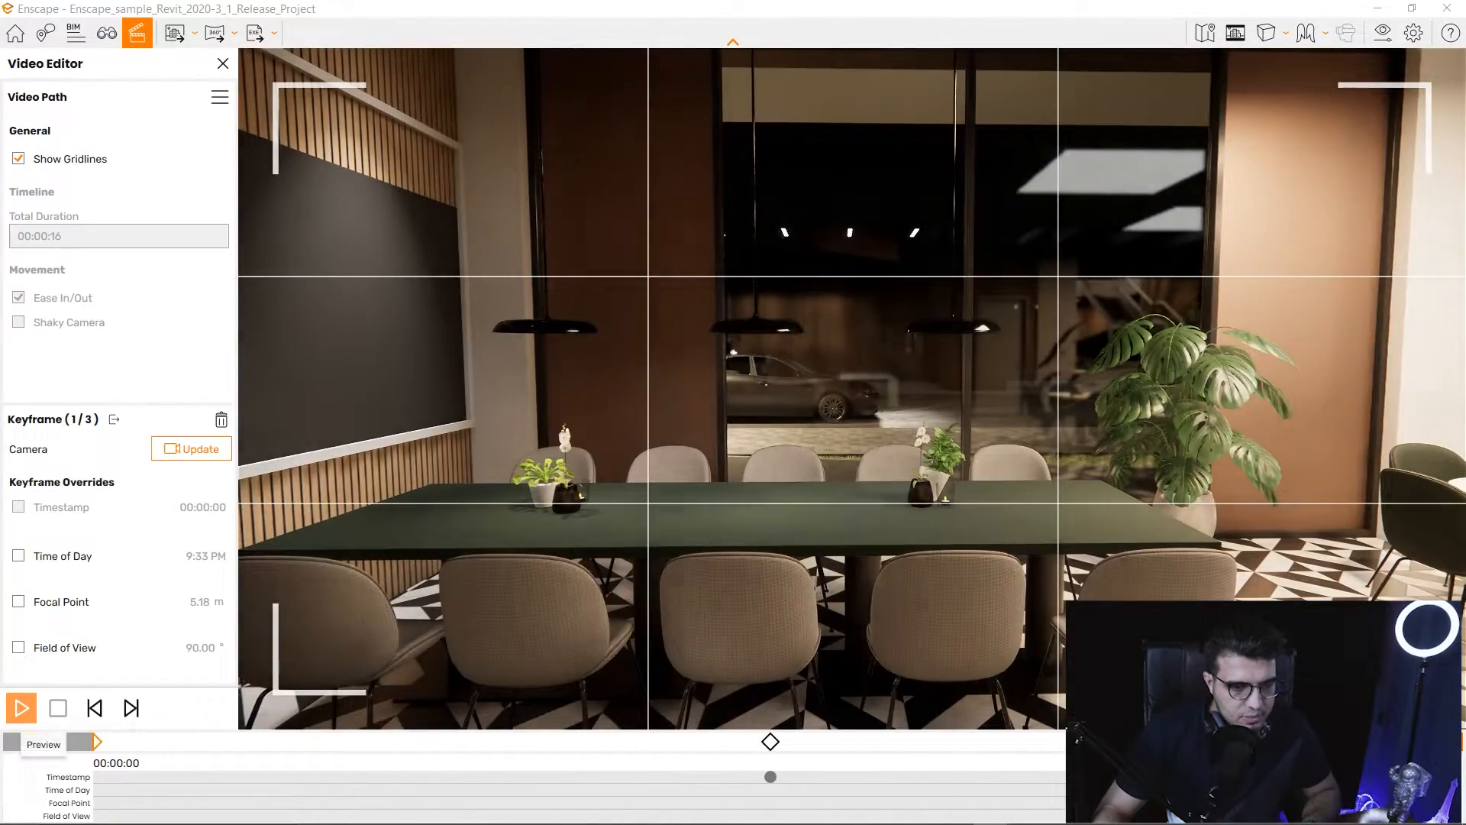
left_click(21, 708)
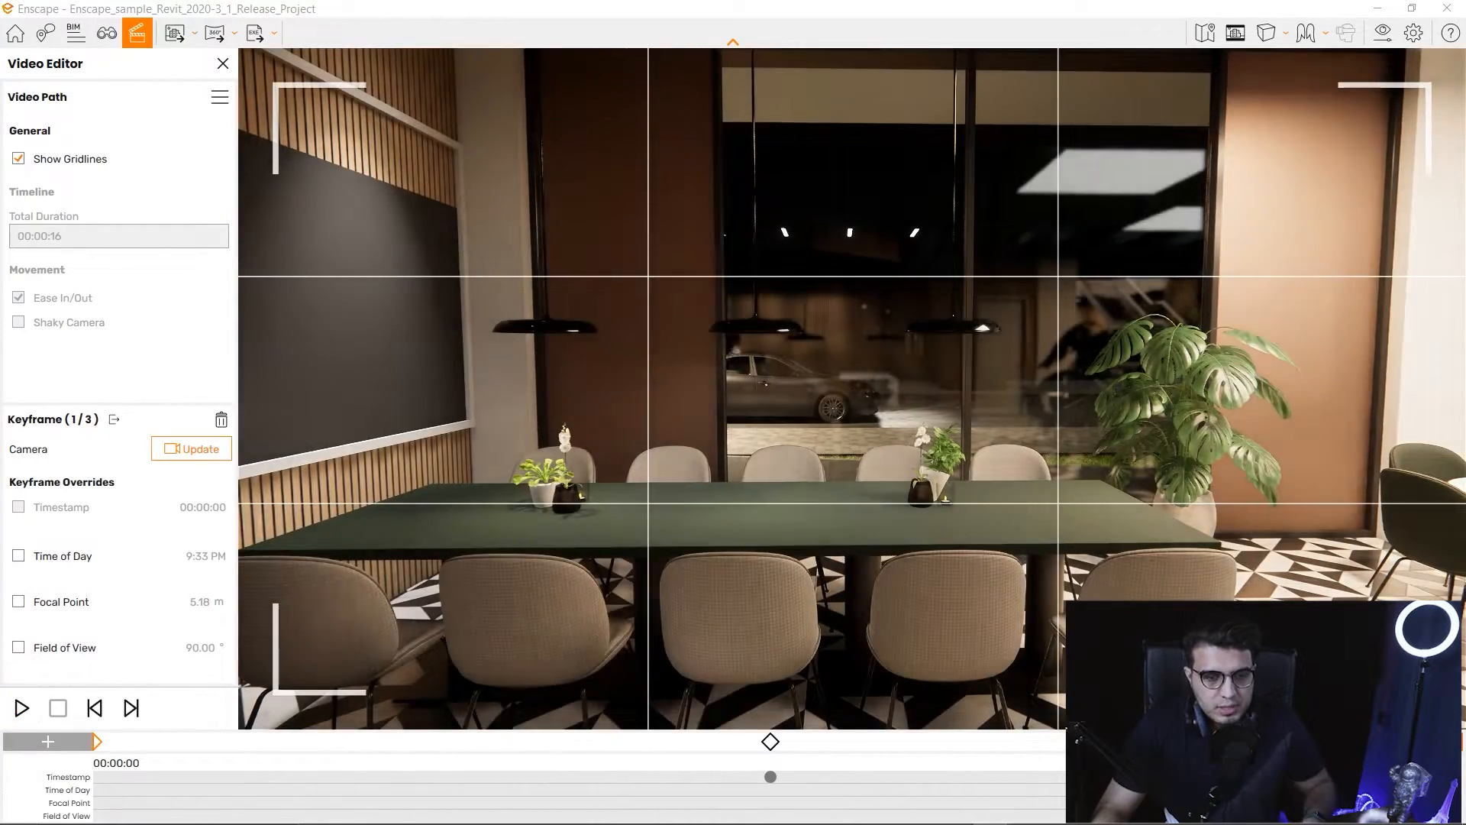
key("Escape")
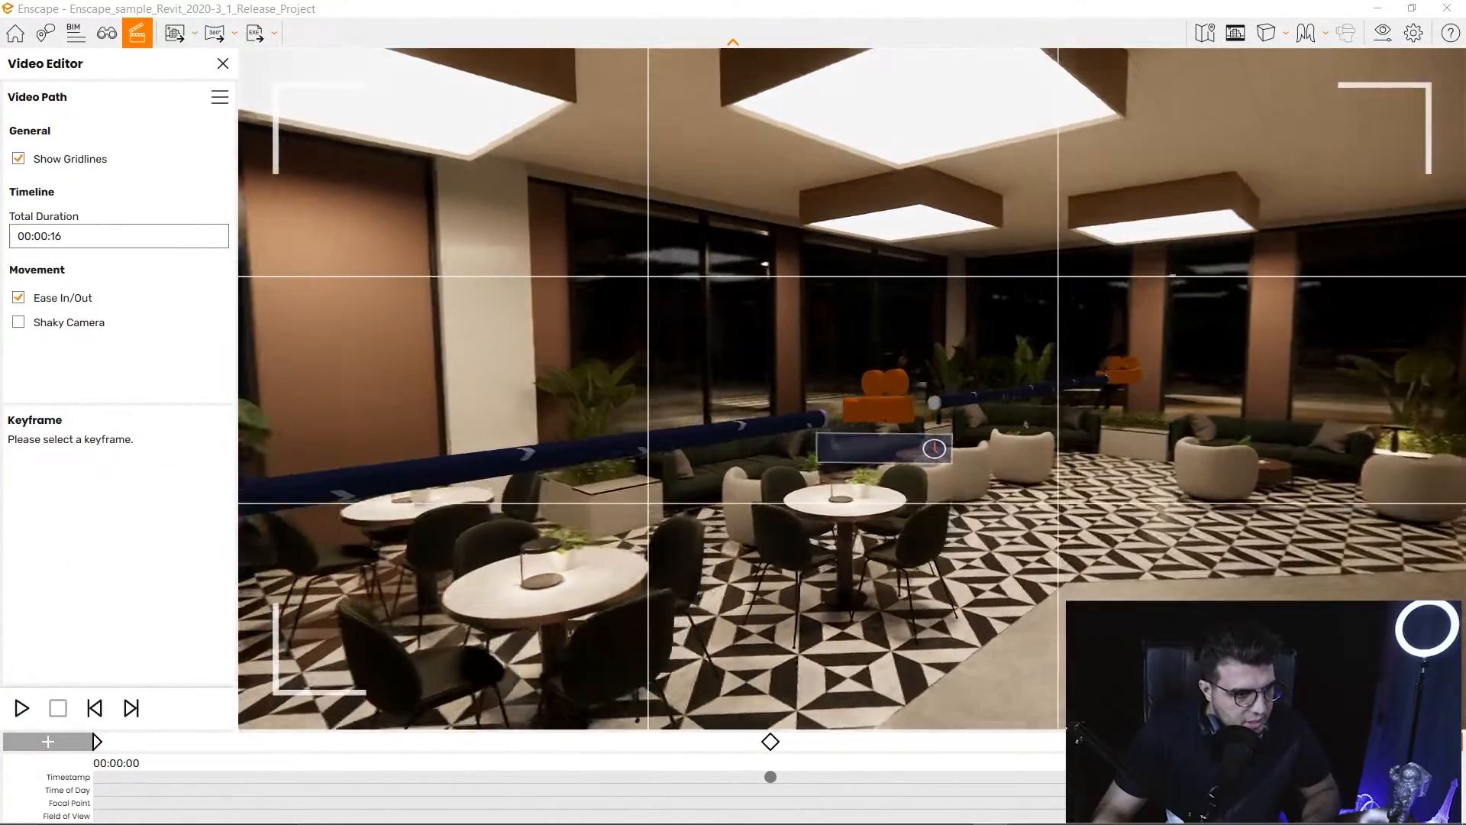
Orbit around the lounge to inspect the camera path from the side.
right_click_drag(849, 489, 665, 489)
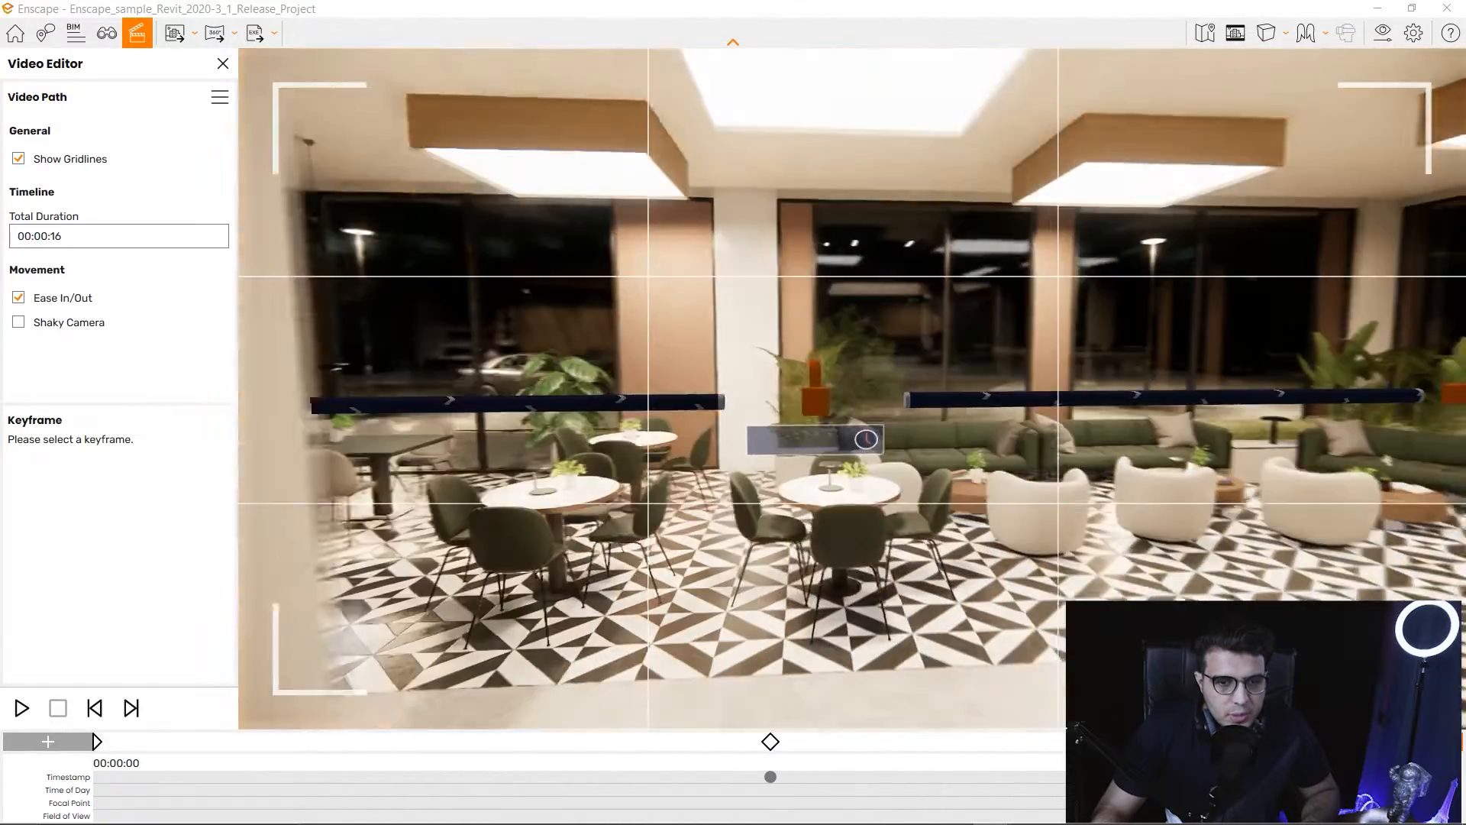
key("w")
left_click_drag(849, 428, 672, 447)
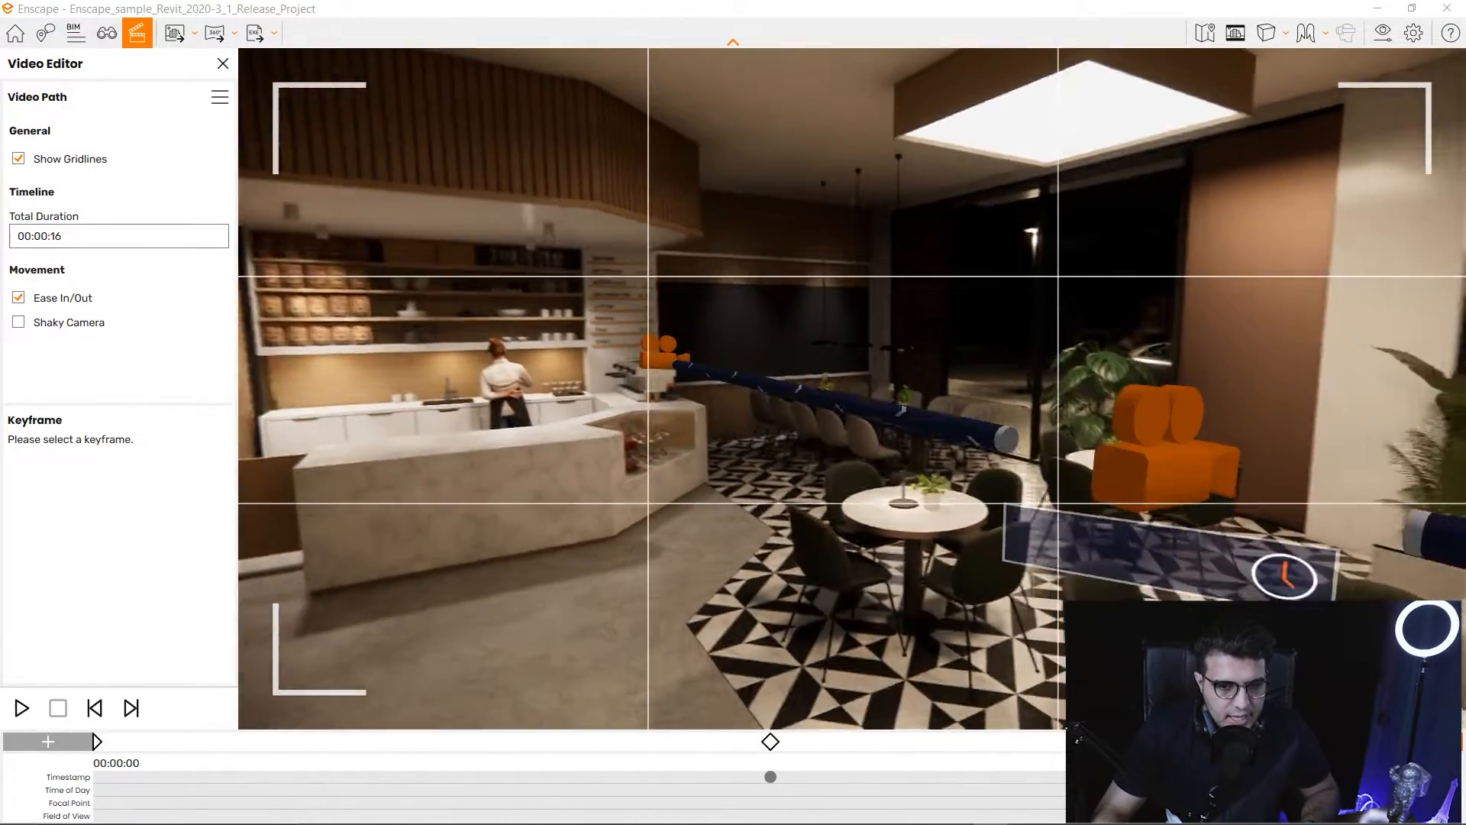
key("s")
left_click_drag(849, 427, 955, 428)
key("w")
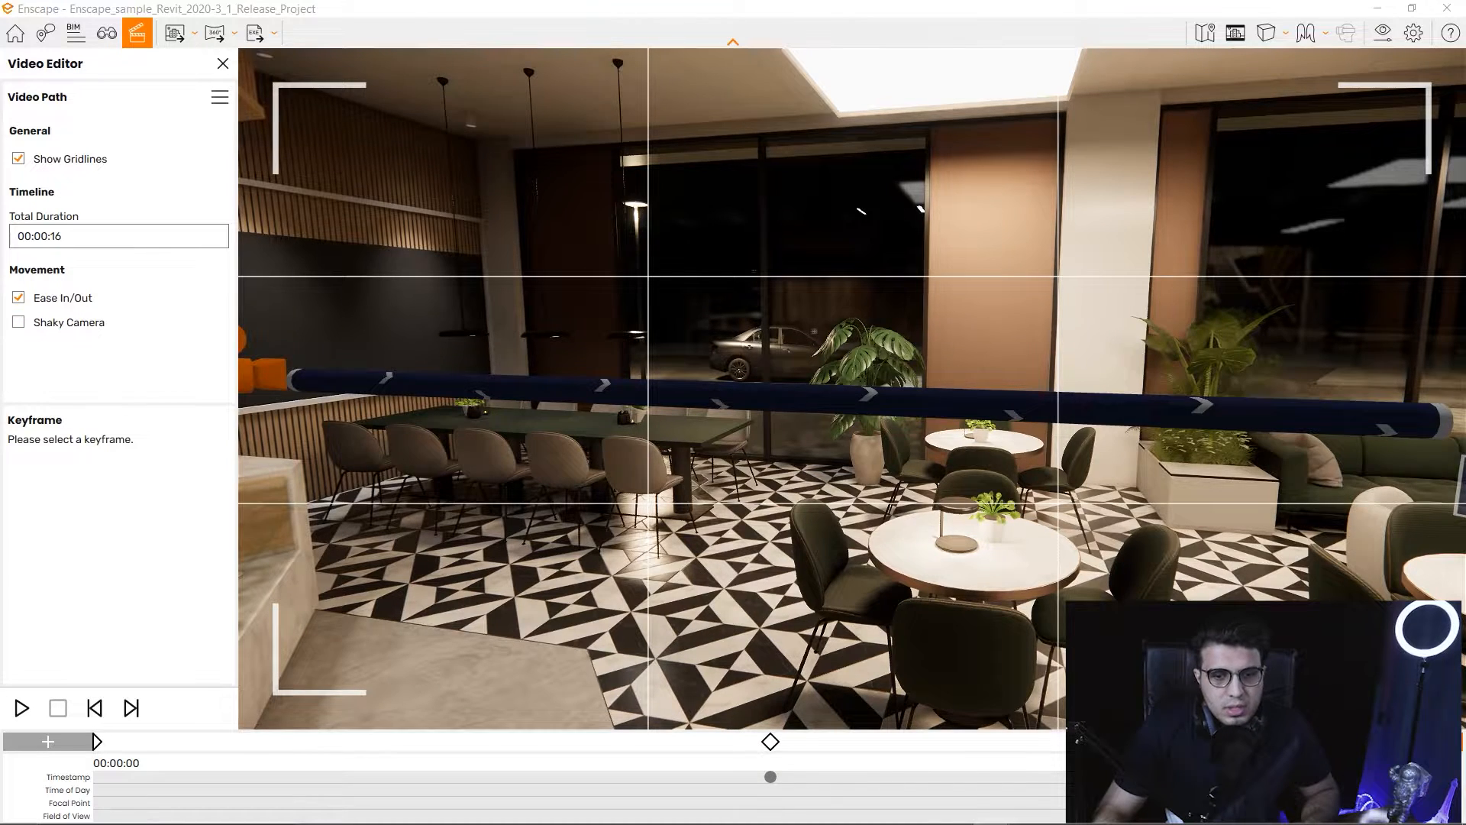
left_click_drag(849, 427, 764, 412)
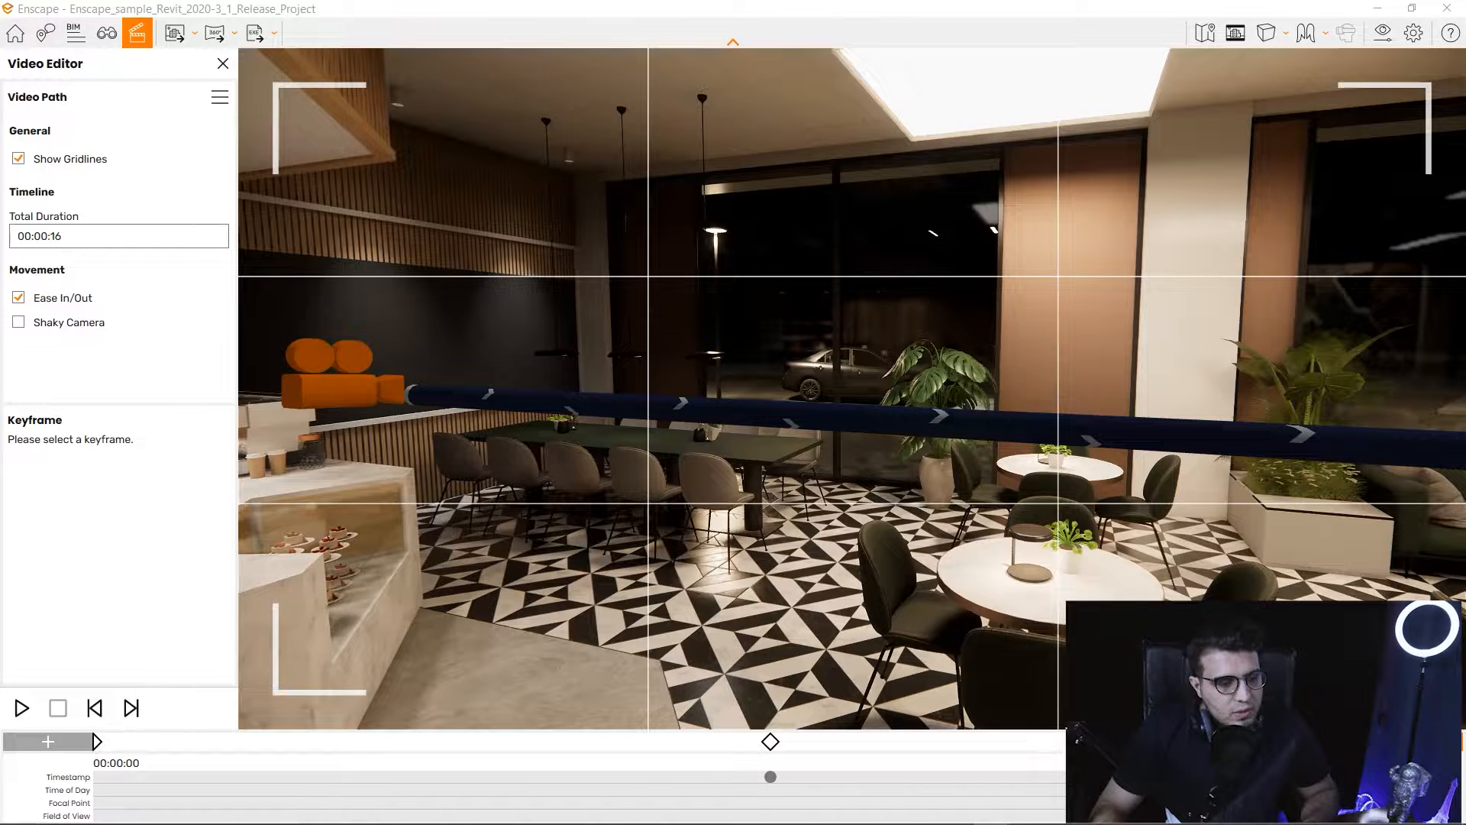
Preview the 16-second path, fly past the counter, and start lowering Total Duration.
left_click(20, 708)
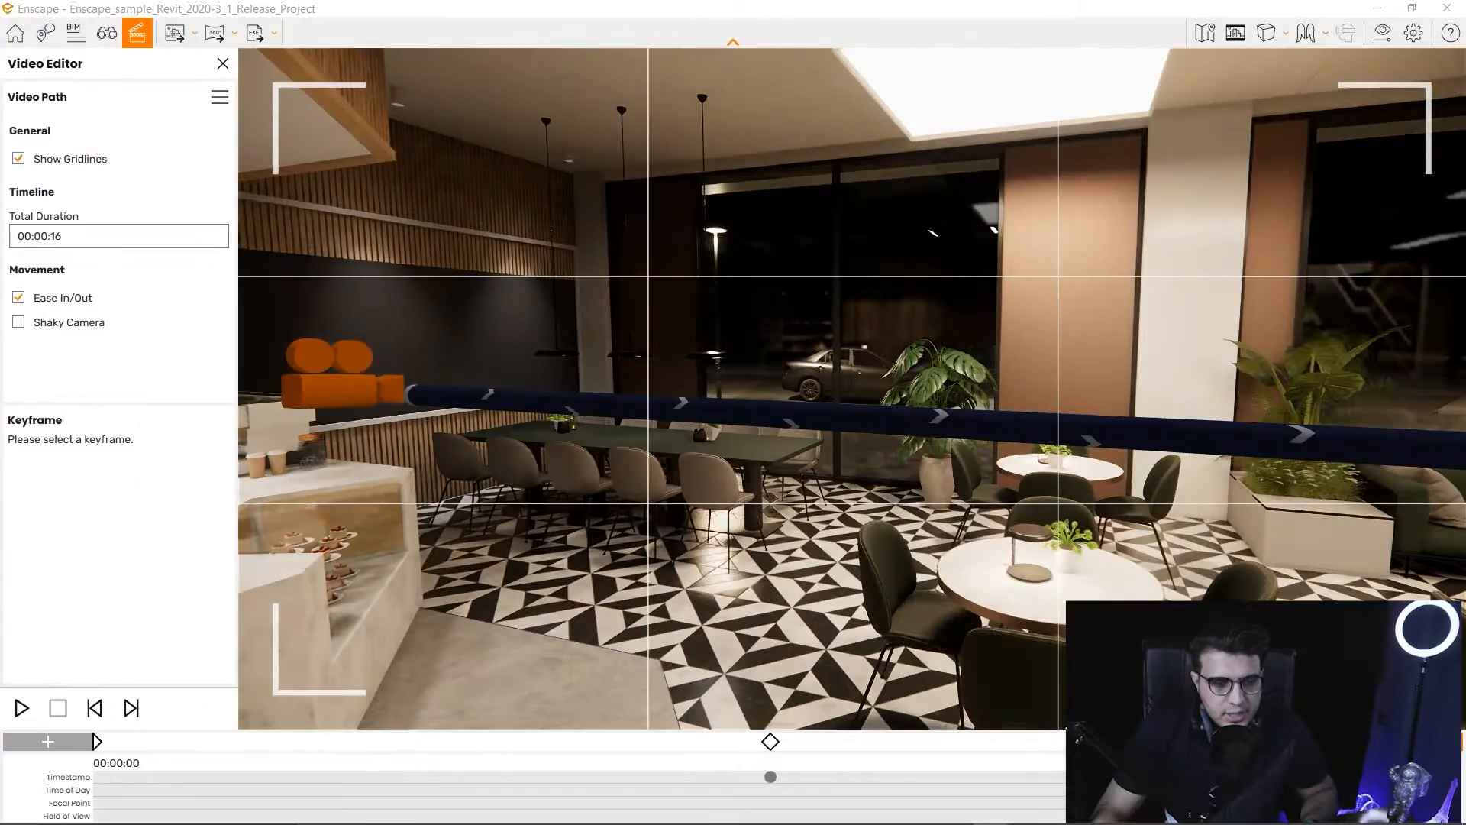
key("w")
key("a")
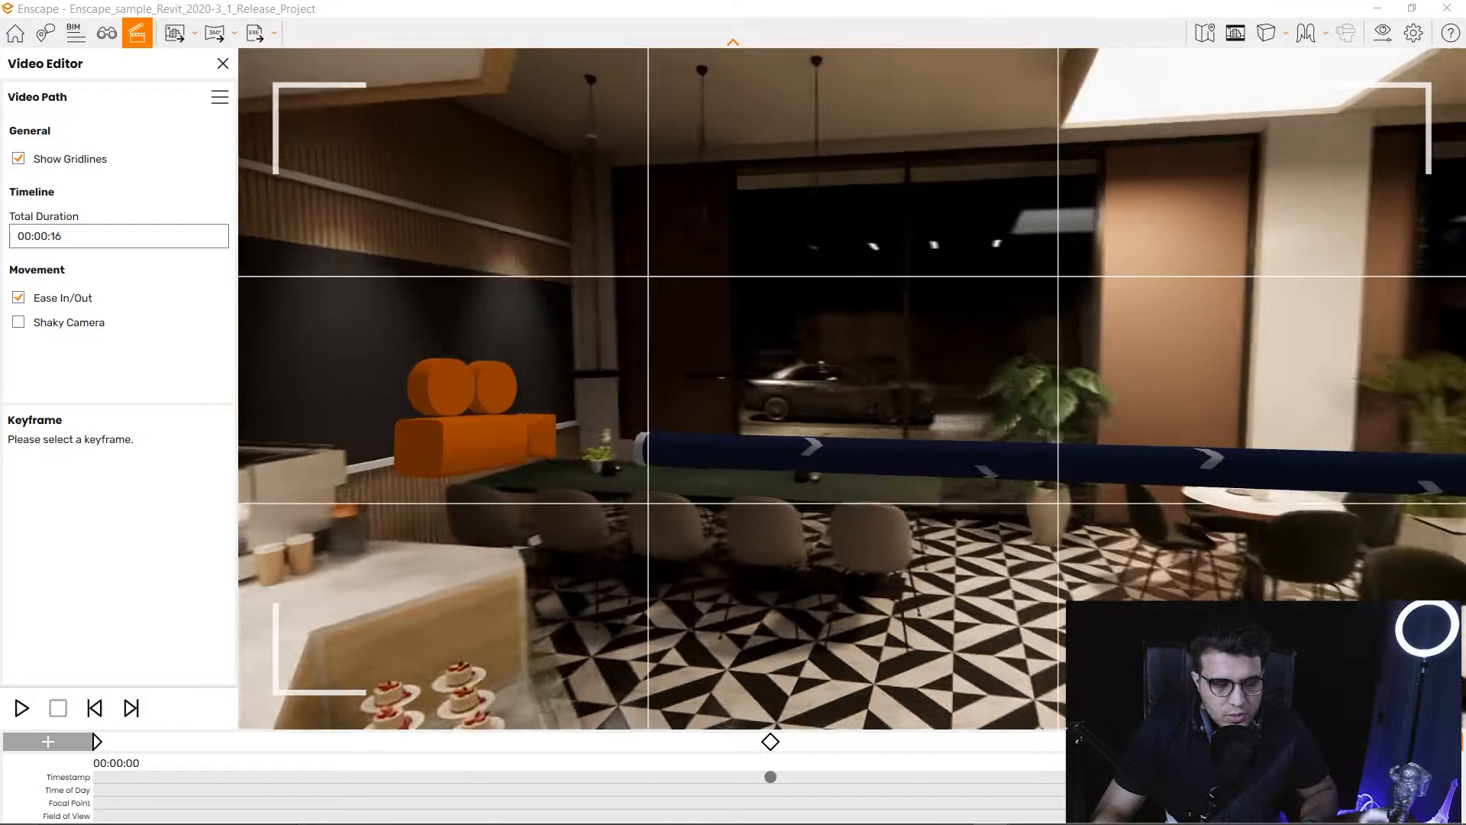
key("e")
key("q")
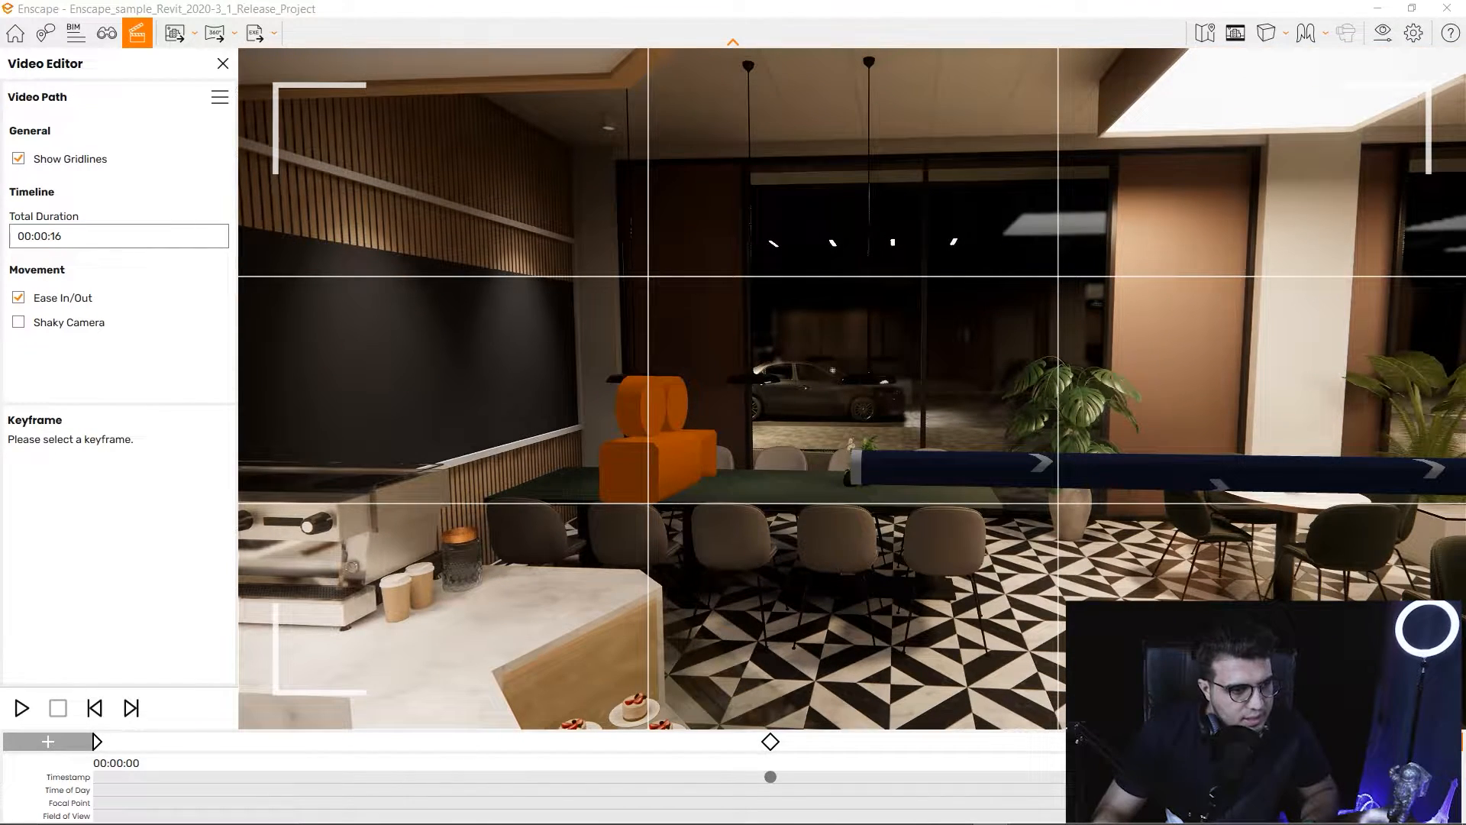
left_click(118, 236)
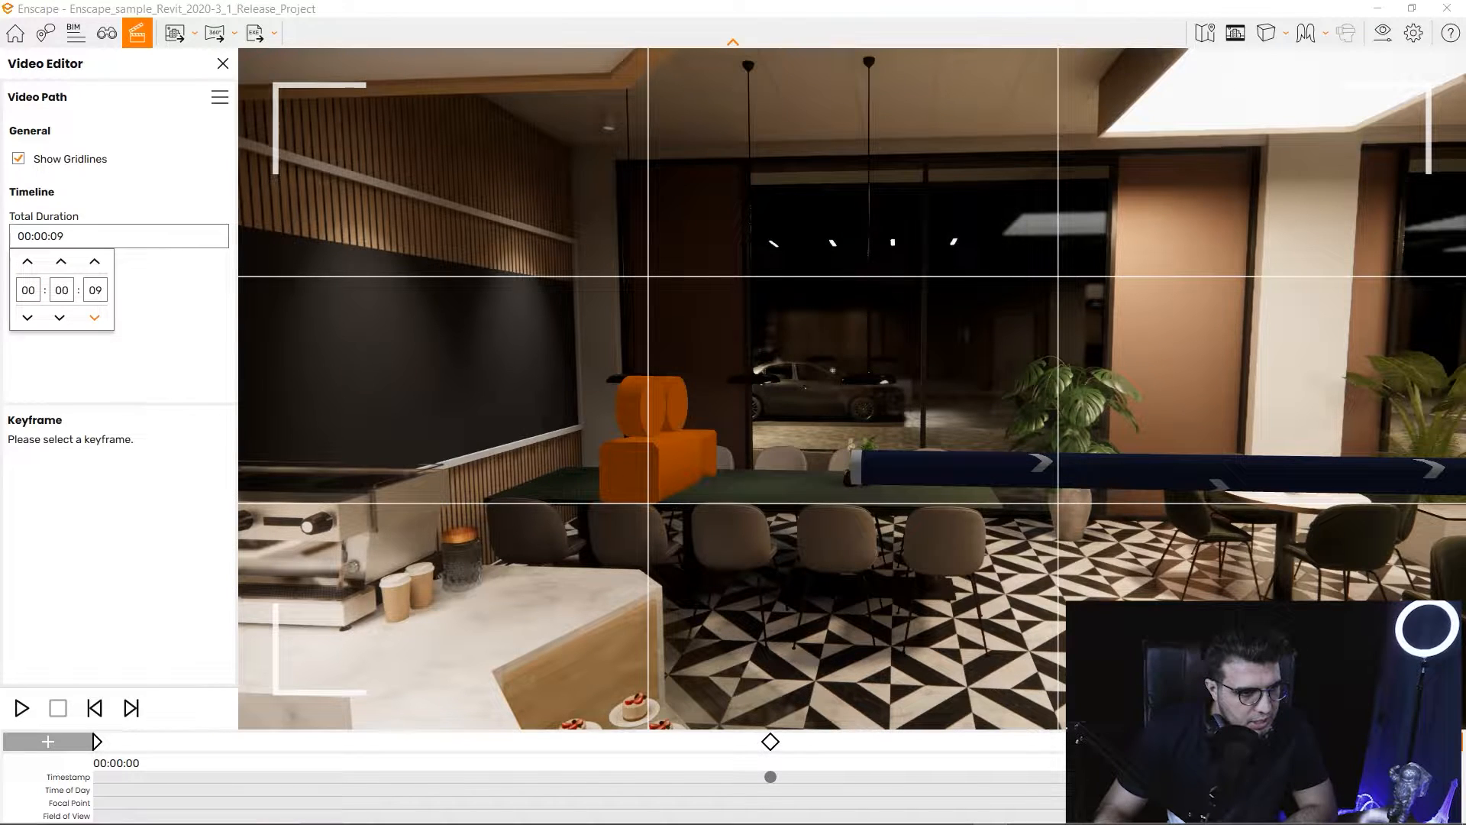
Confirm the 00:00:08 total duration and preview the faster camera move.
left_click(164, 336)
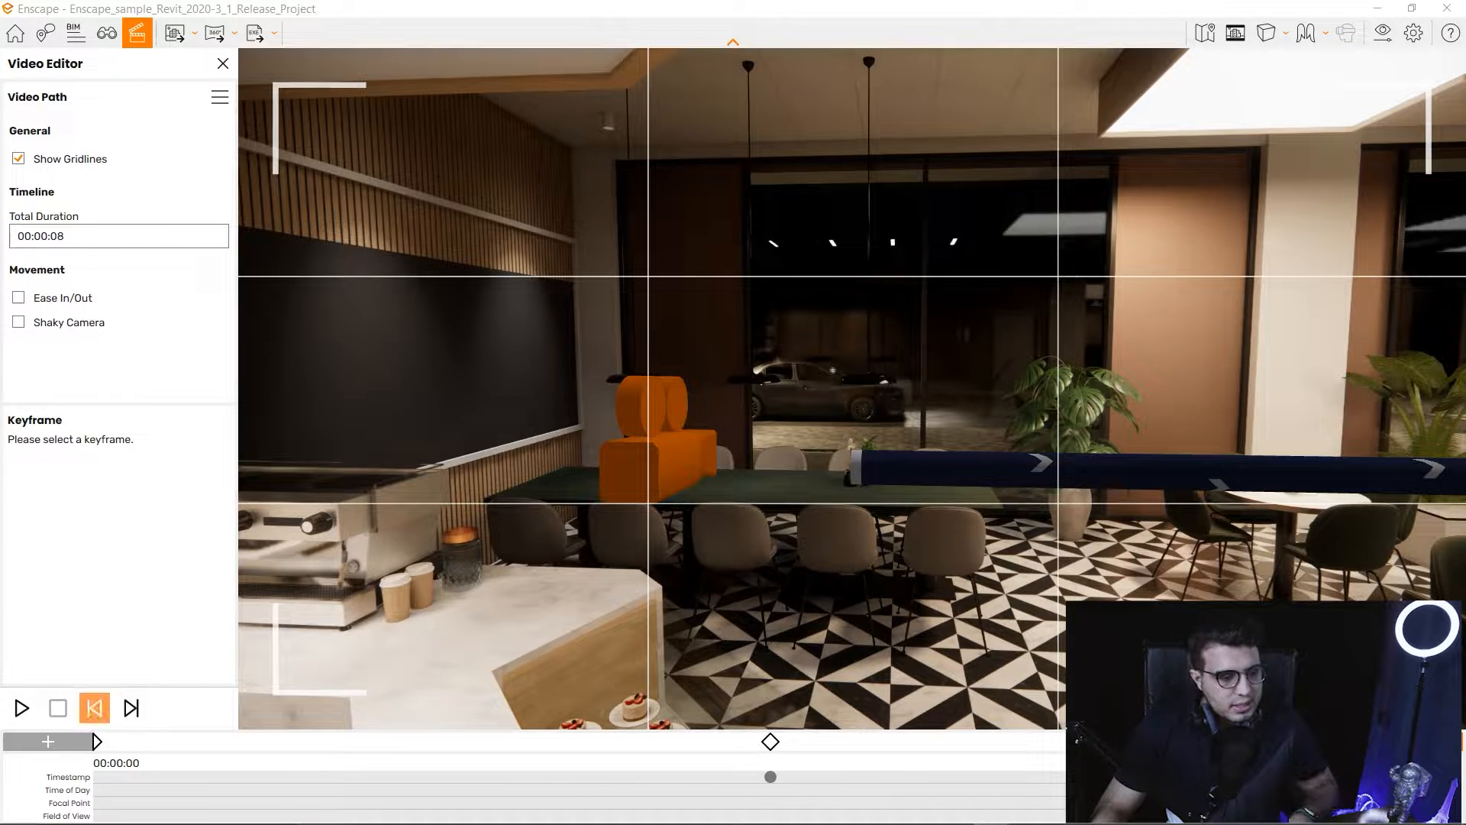
left_click(22, 708)
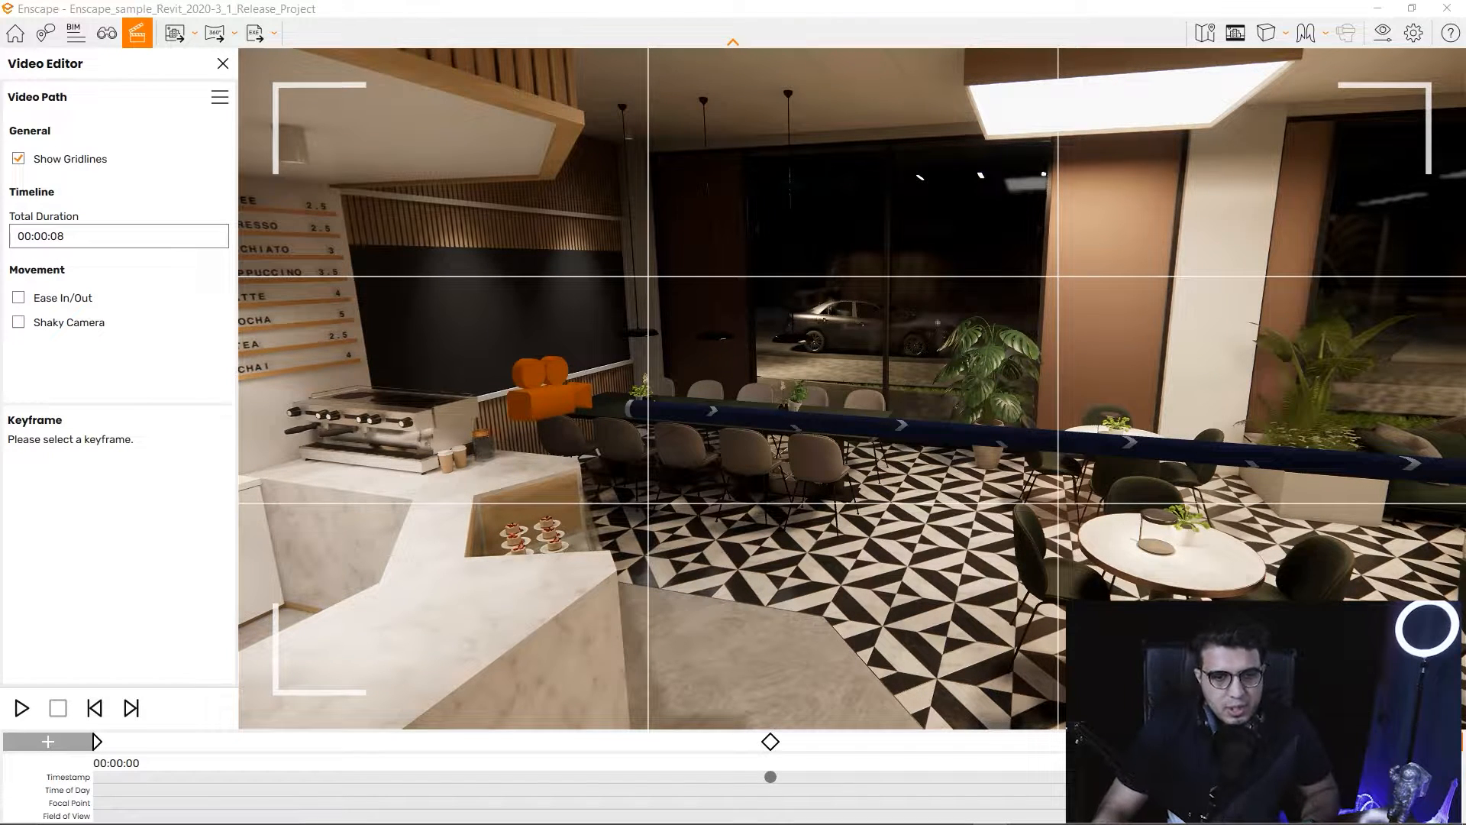
Fly forward through the café, turning right into the lounge.
key("w")
left_click_drag(938, 322, 1359, 329)
key("d")
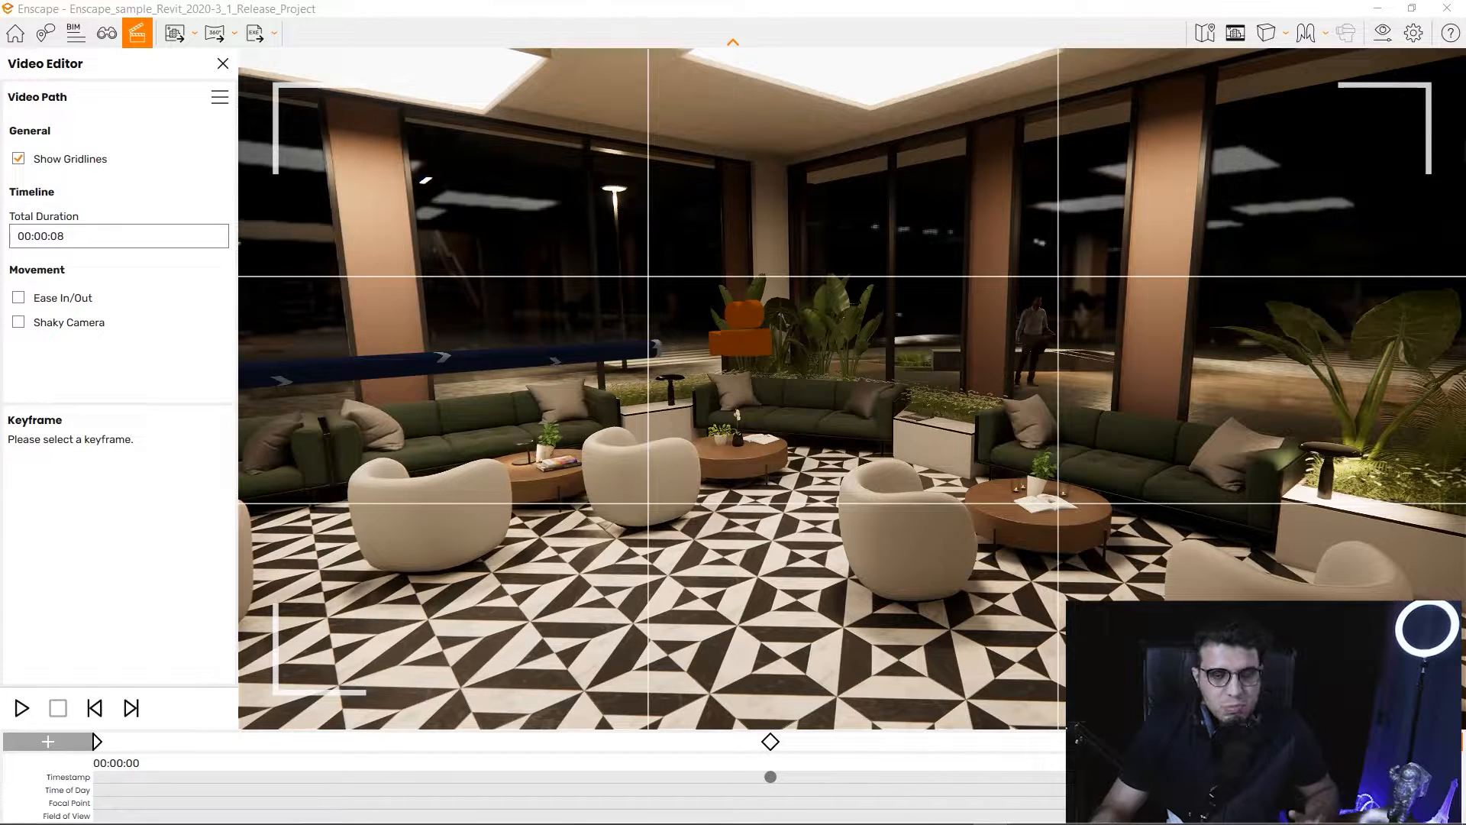
Switch to walk mode, walk to the atrium staircase, and bring up the video path options.
key("space")
key("w")
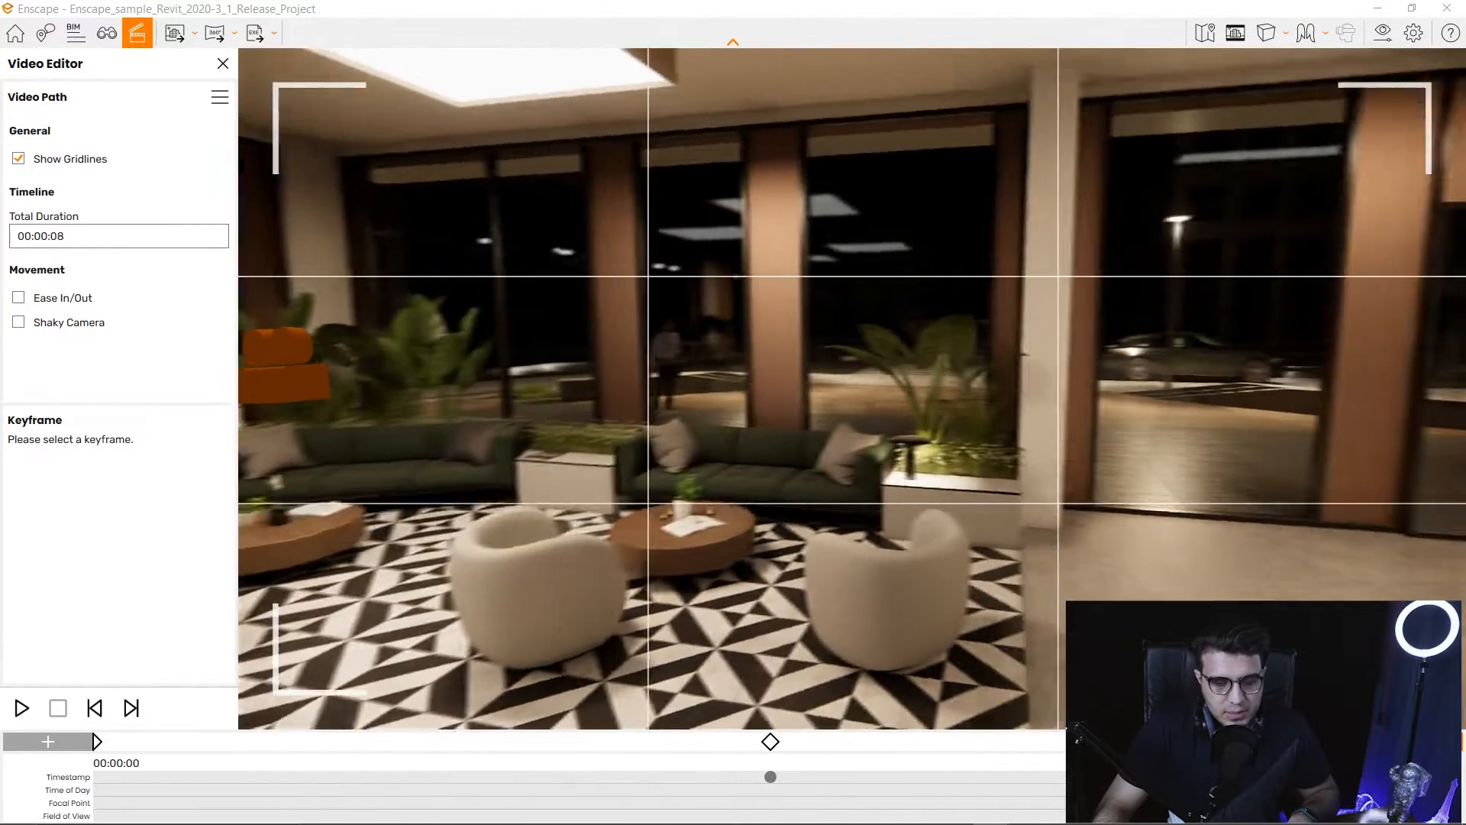
key("w")
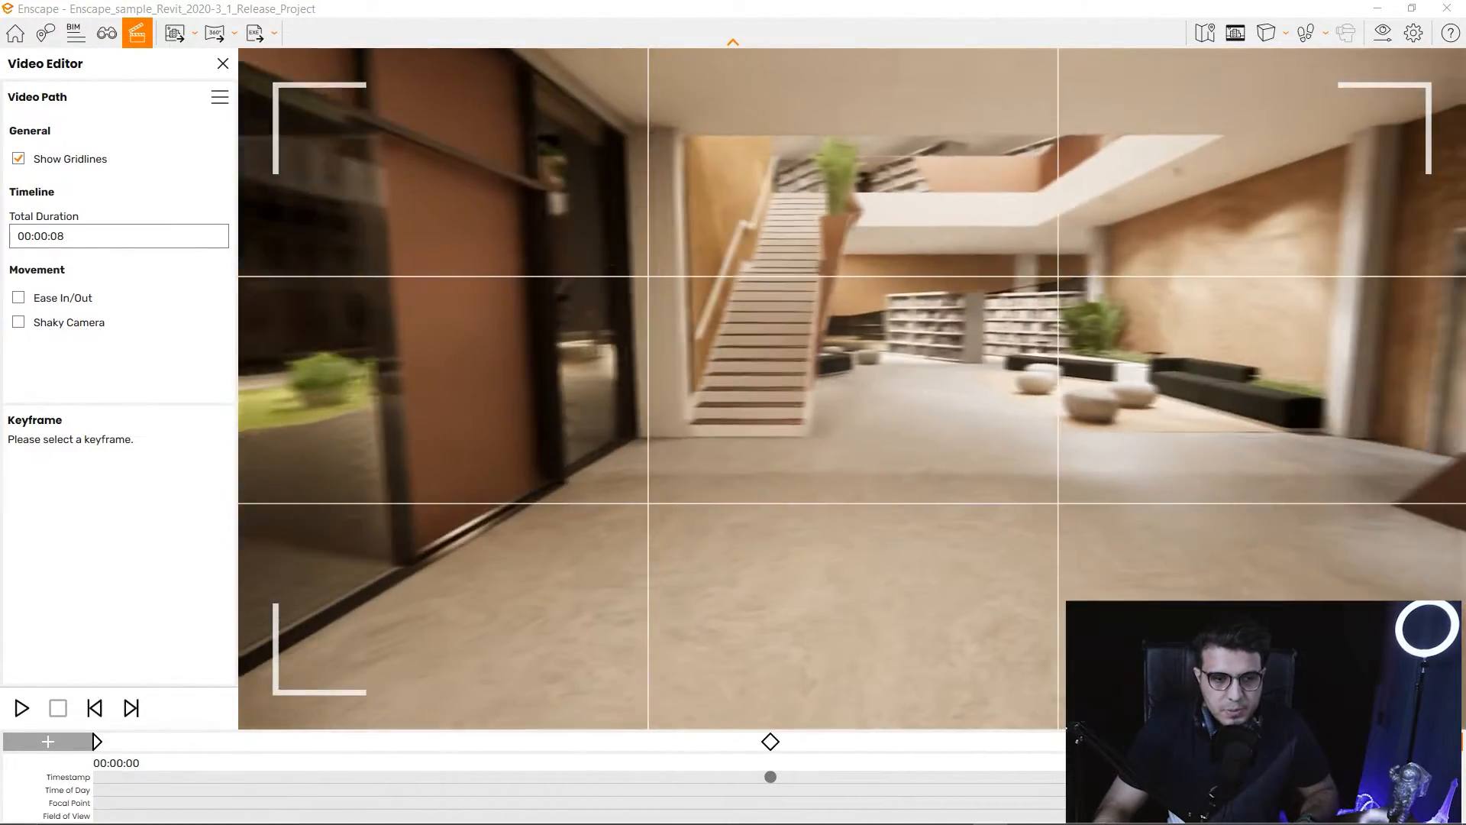
key("w")
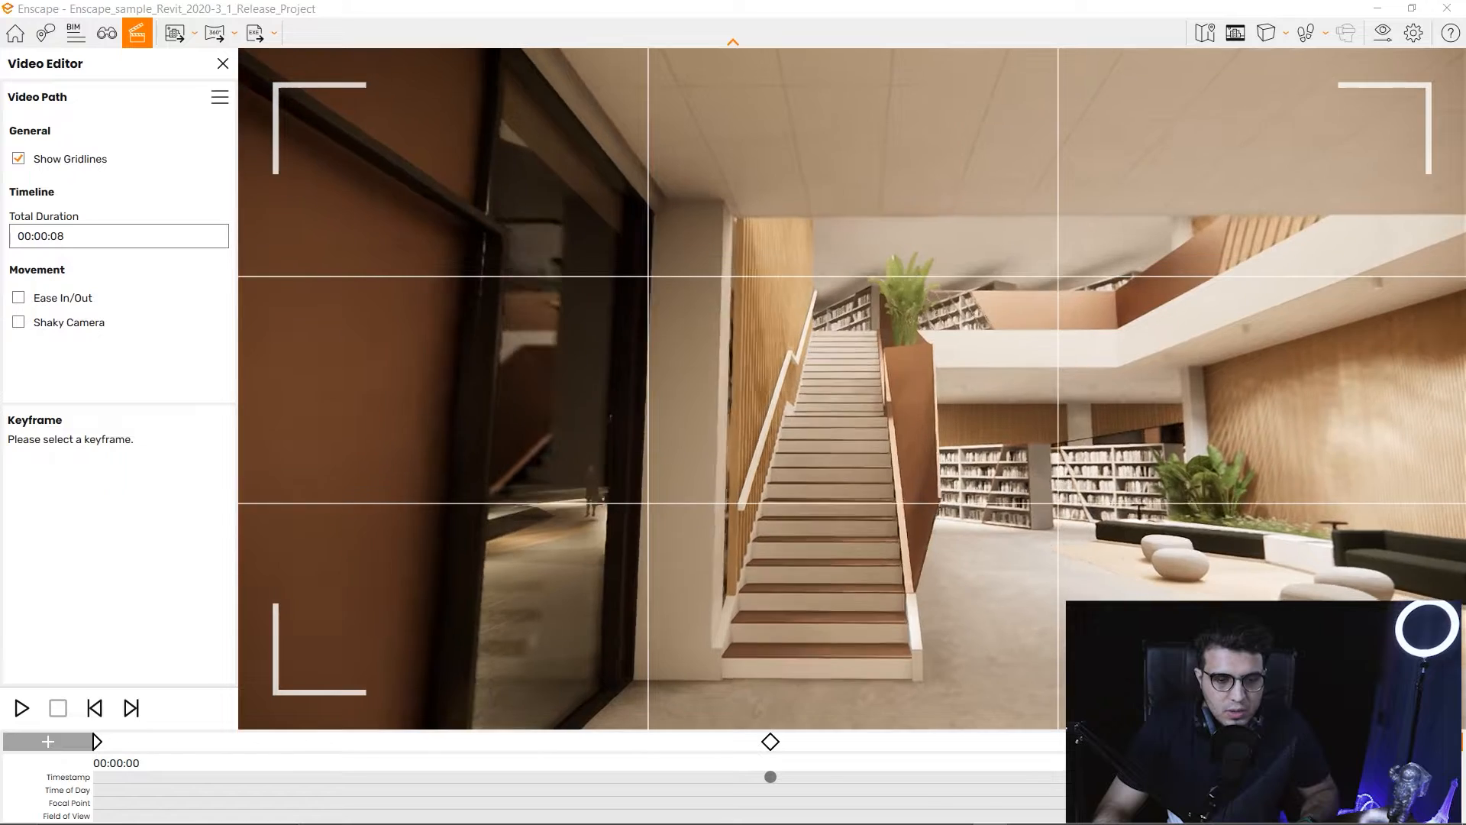
left_click(220, 97)
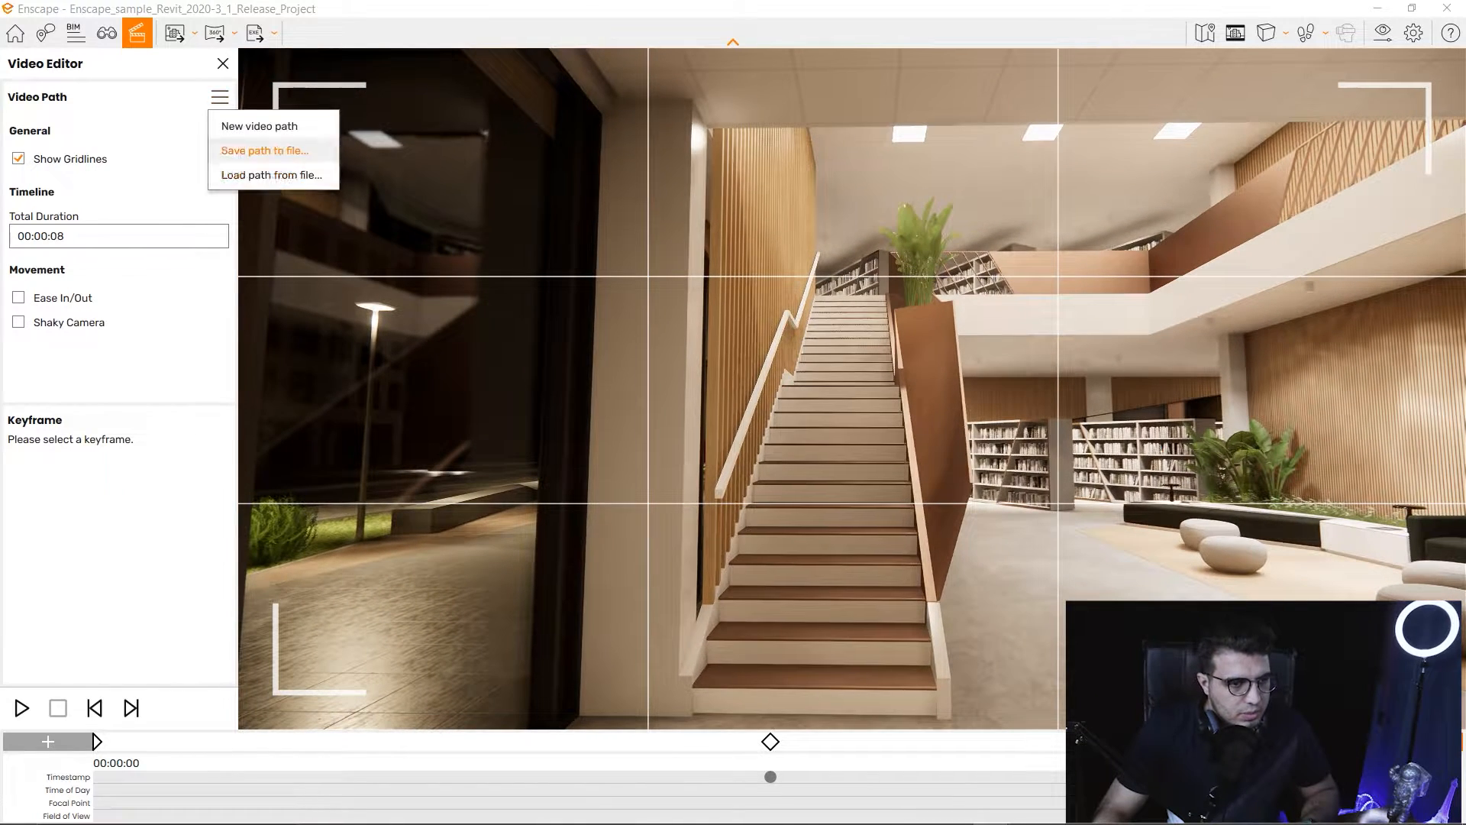
Replace the café path with a new video path keyframed at the staircase foot.
left_click(259, 126)
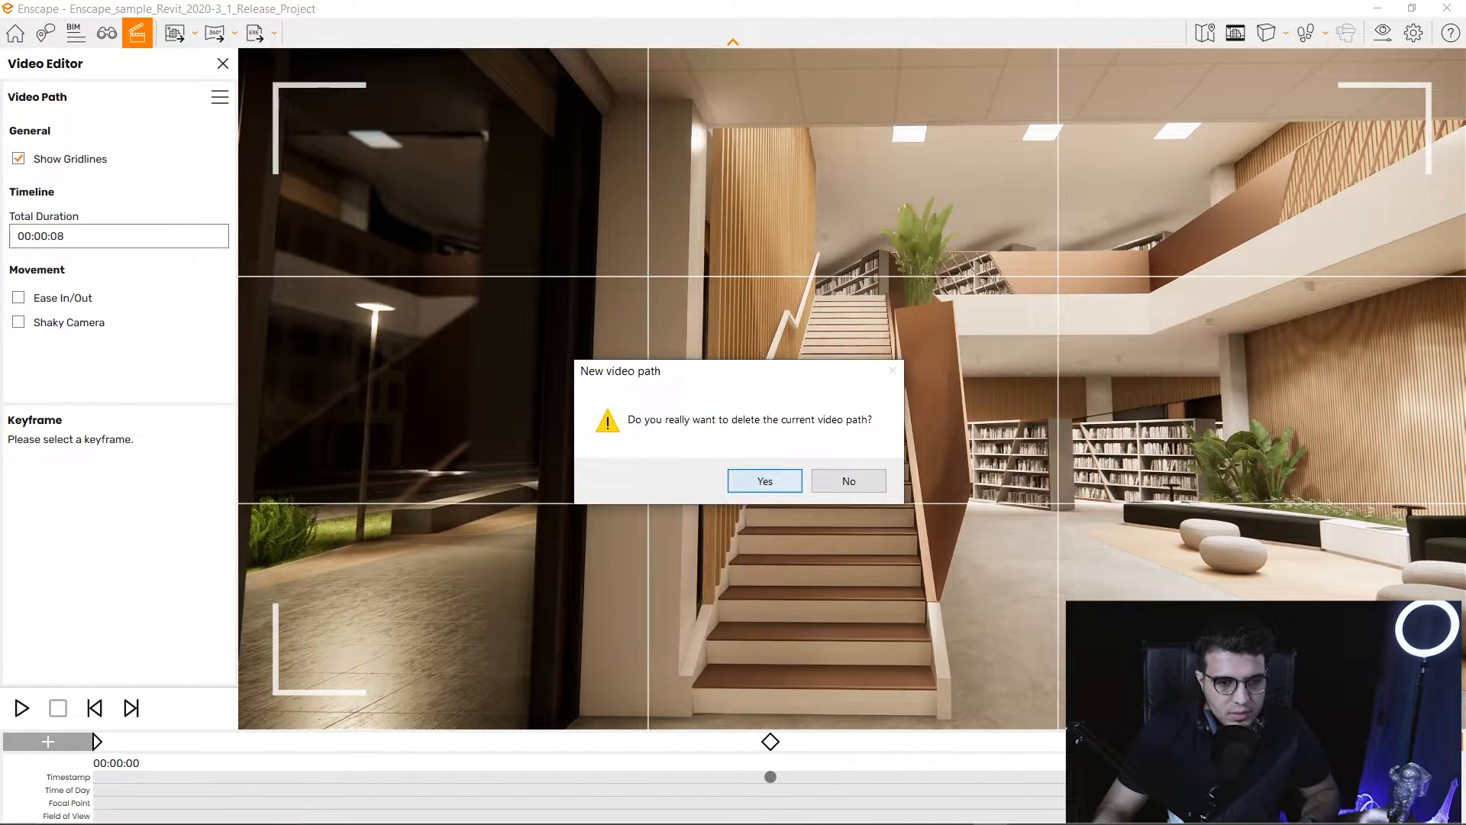
key("Return")
key("w")
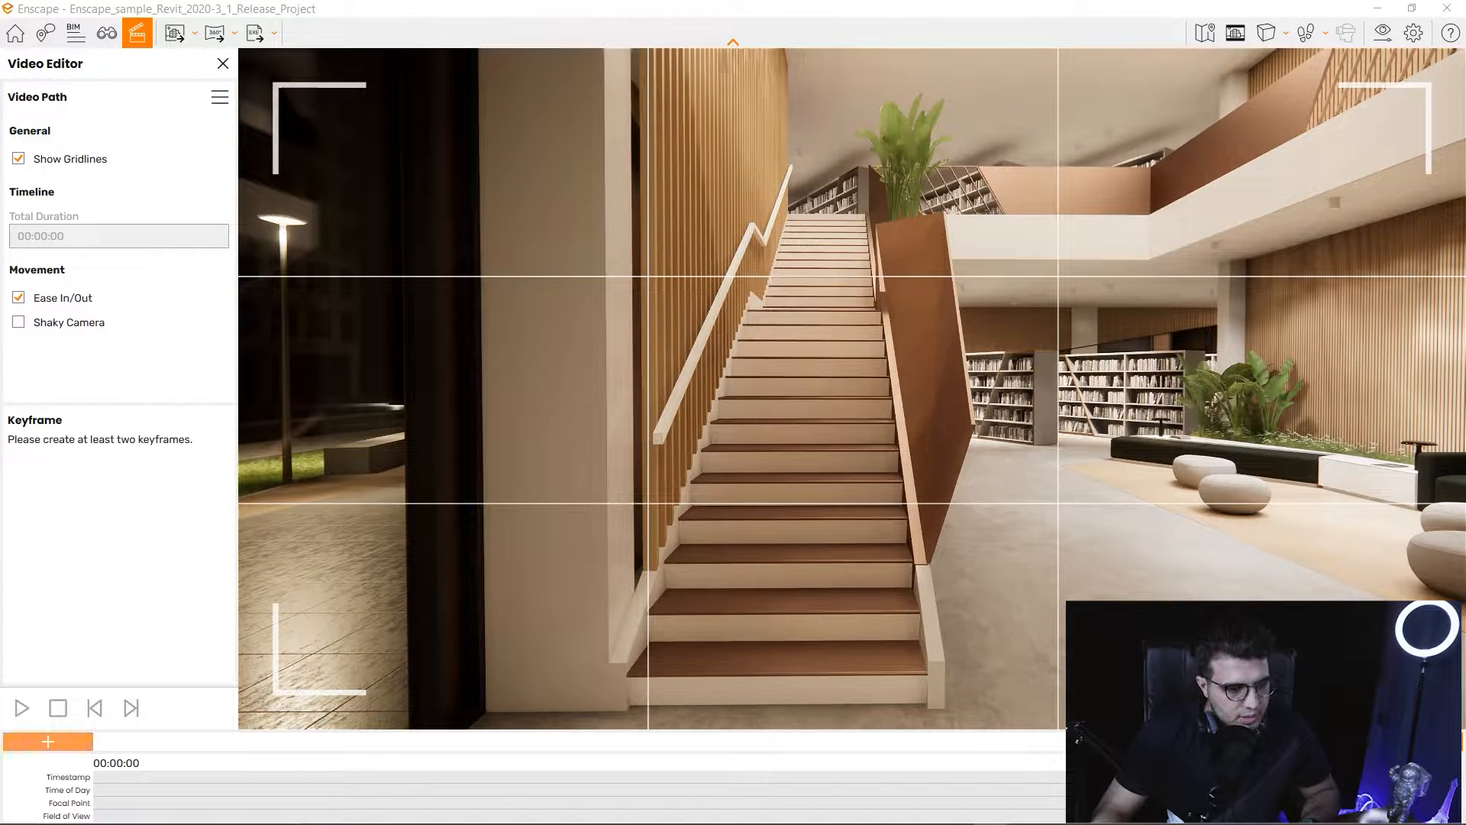
key("shift+k")
Walk the camera up the library staircase to the bookshelves and preview the 8-second shaky path.
key("w")
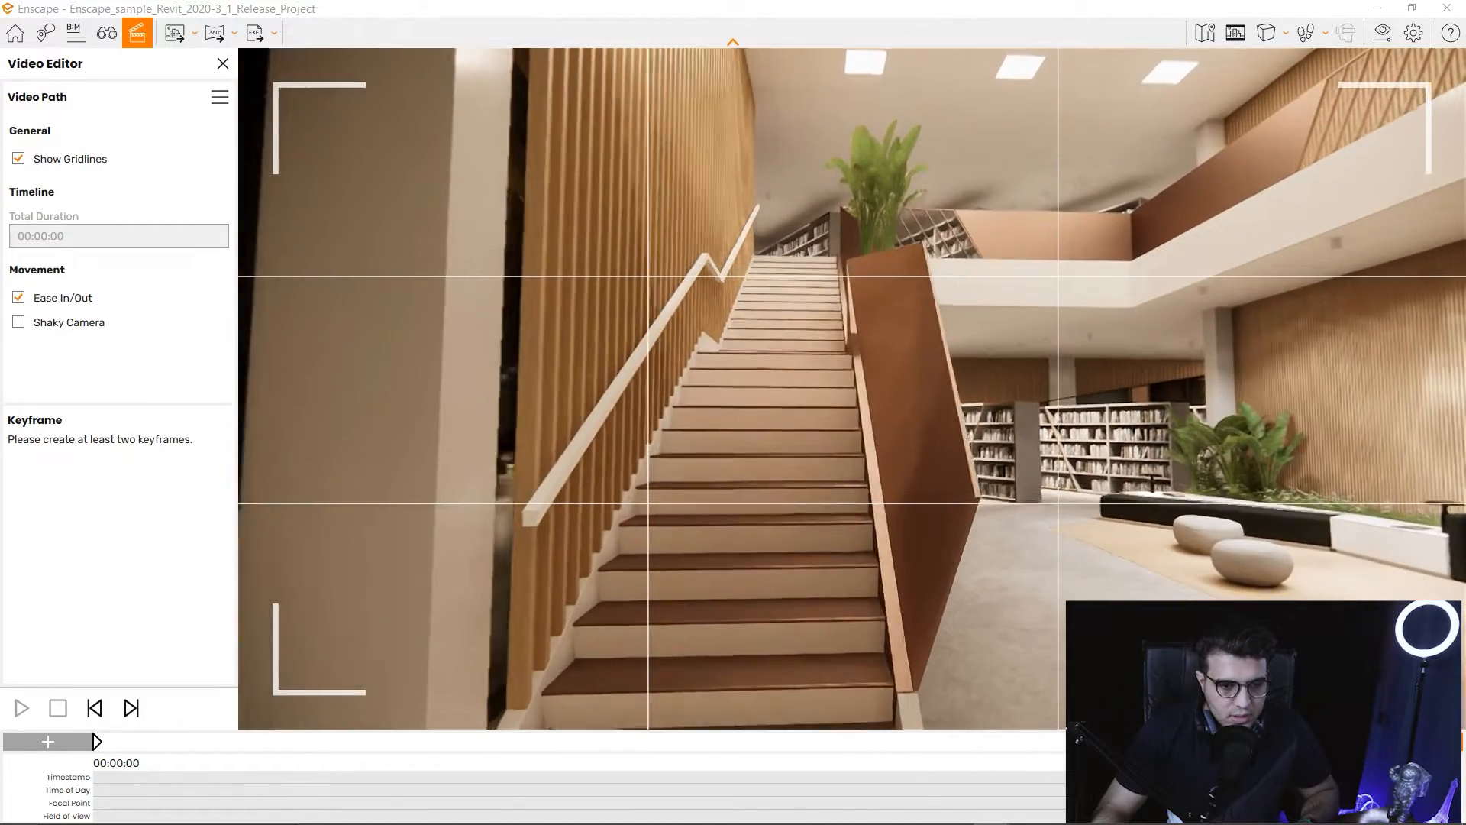
key("w")
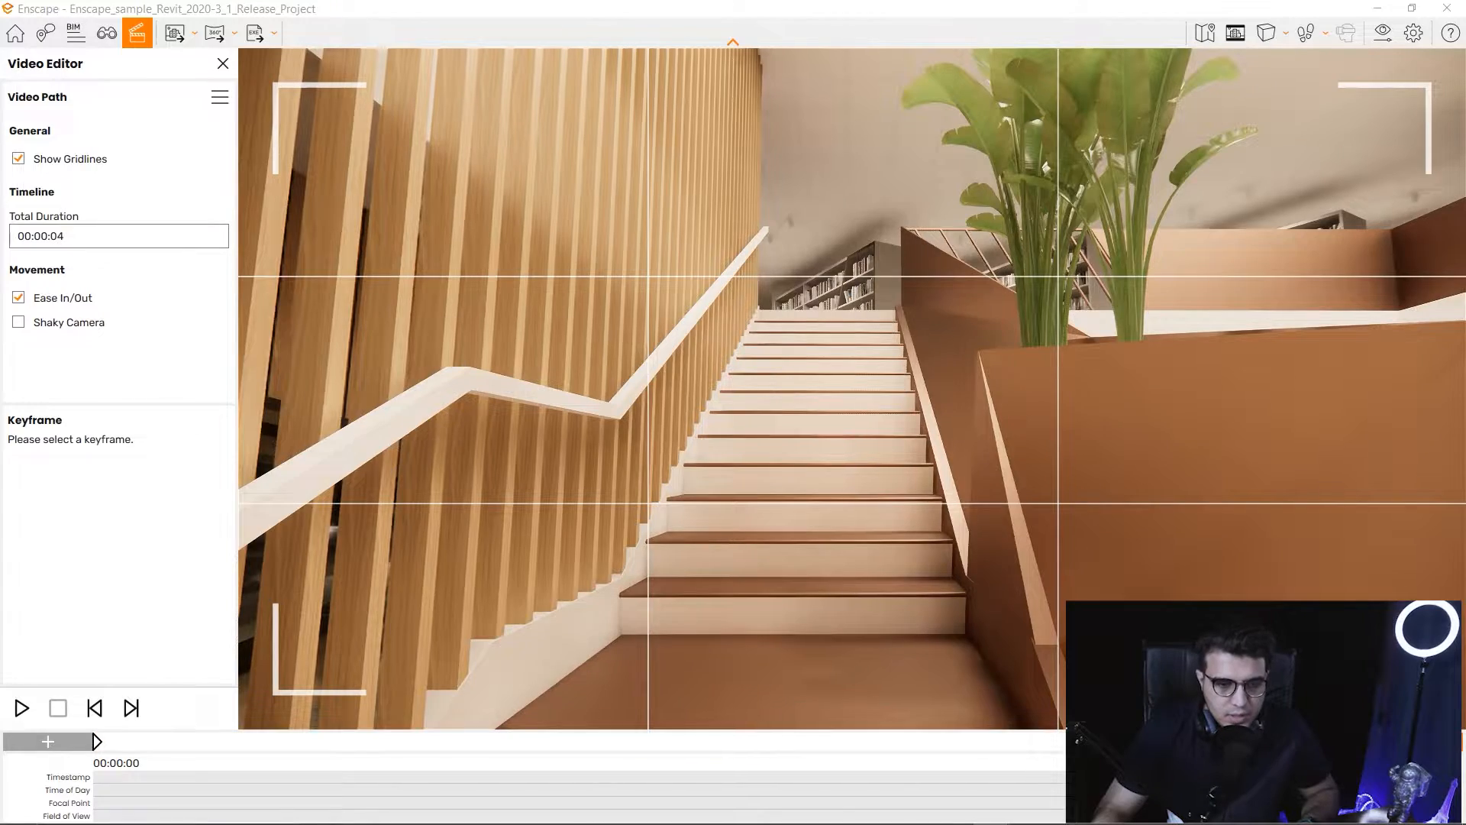
key("w")
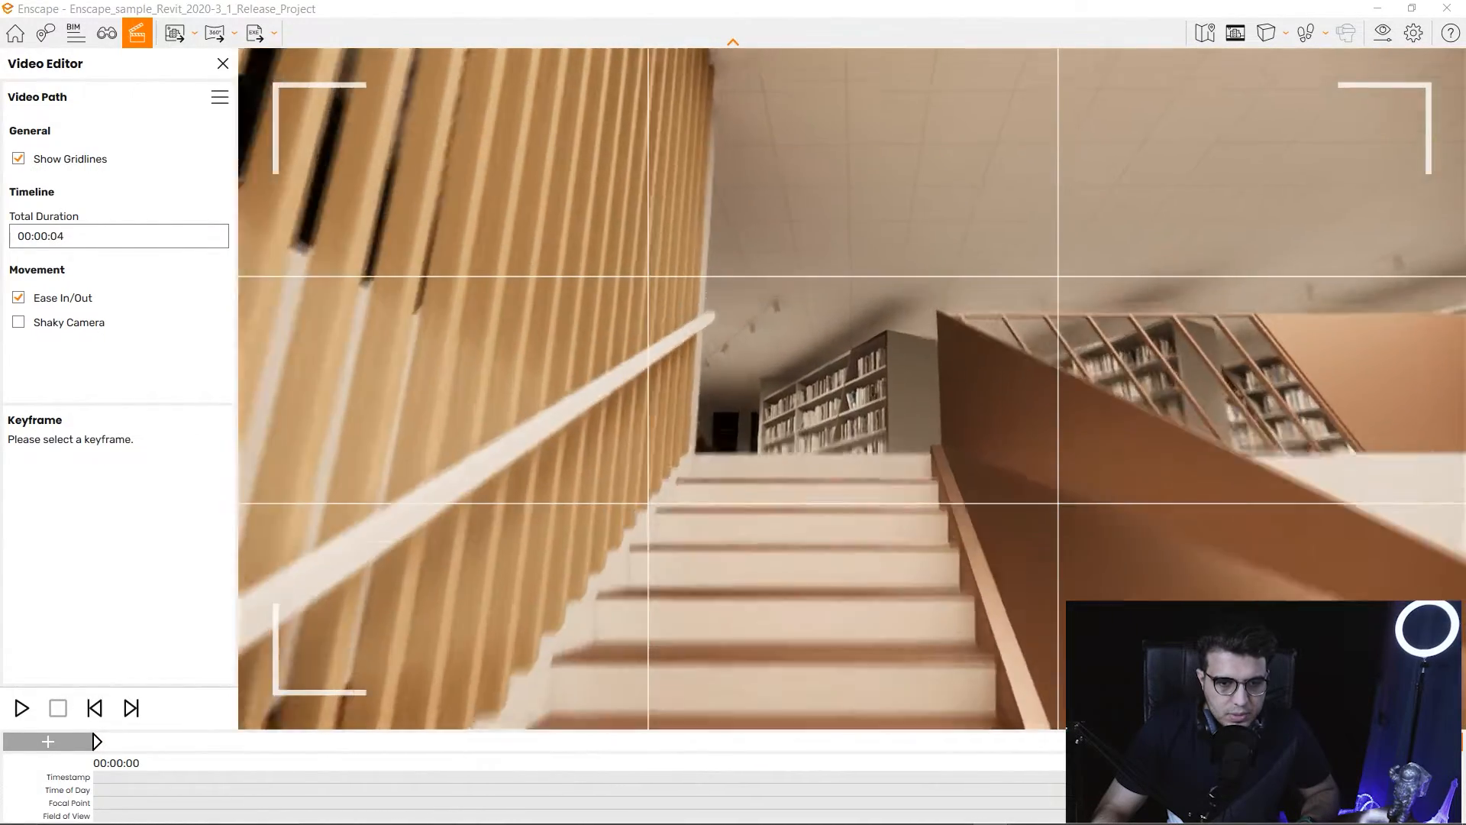
key("w")
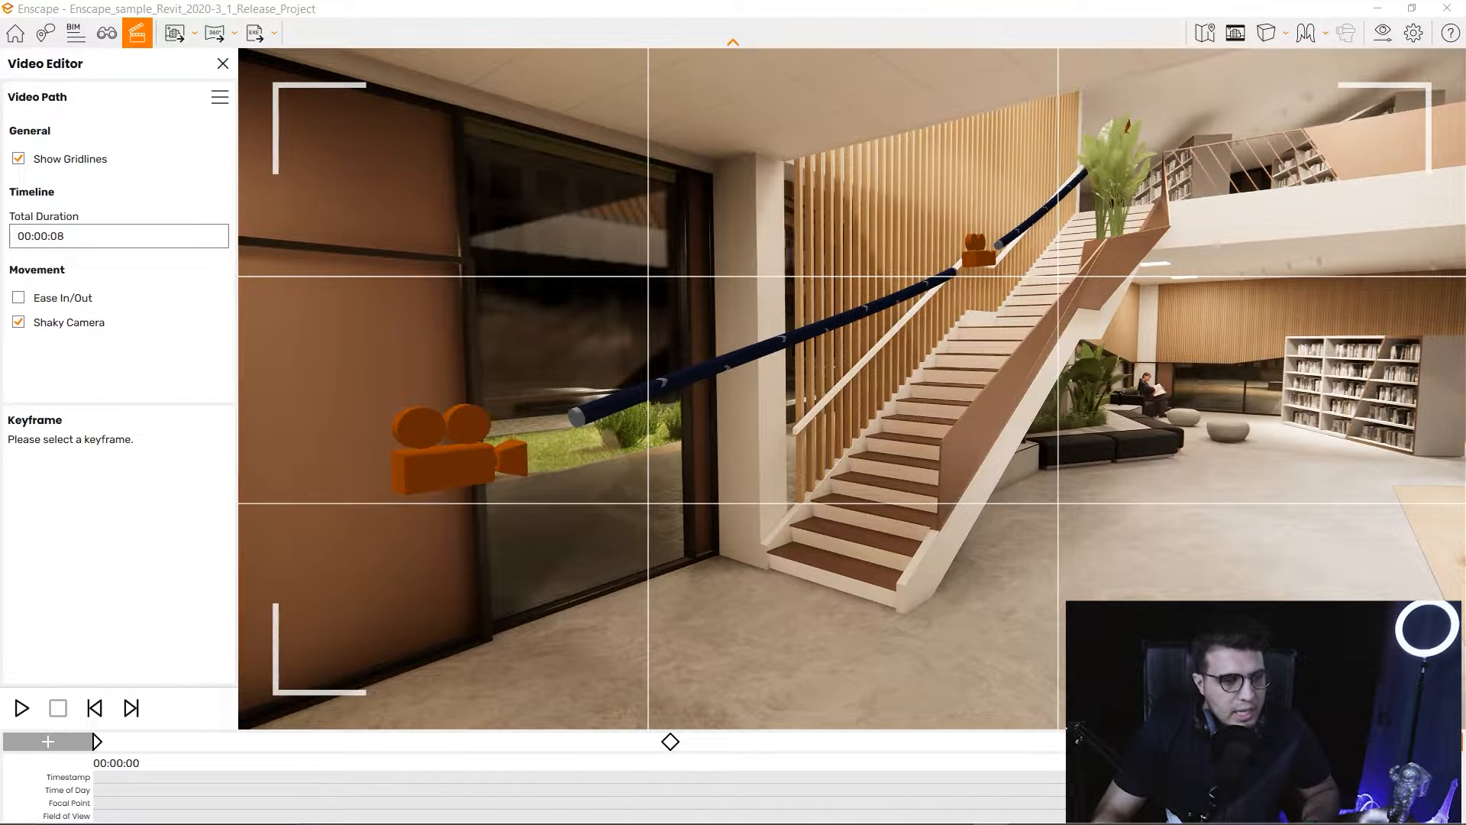
key("space")
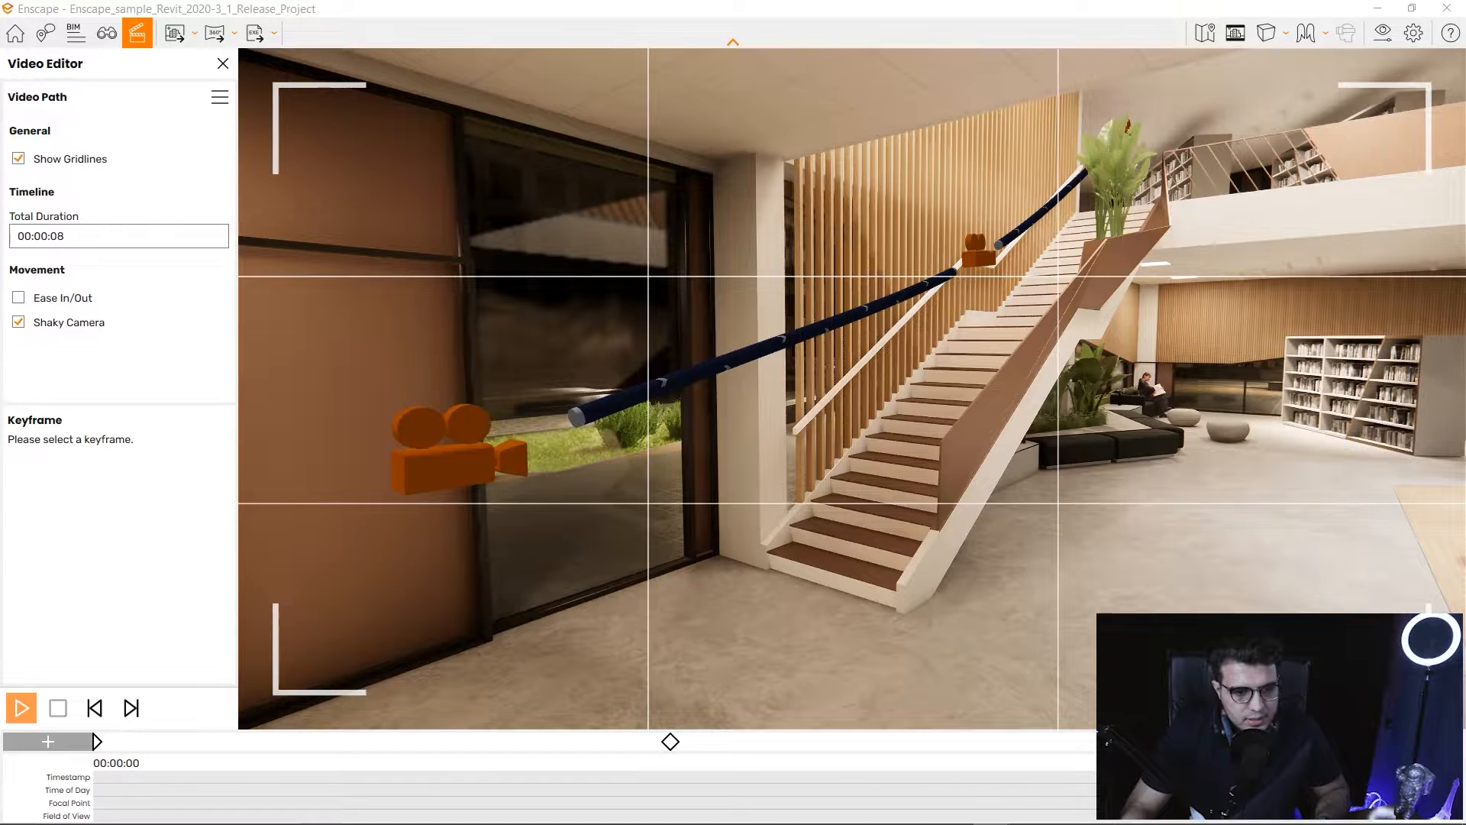
Preview the staircase path, then back the camera away and left toward the doors.
left_click(22, 708)
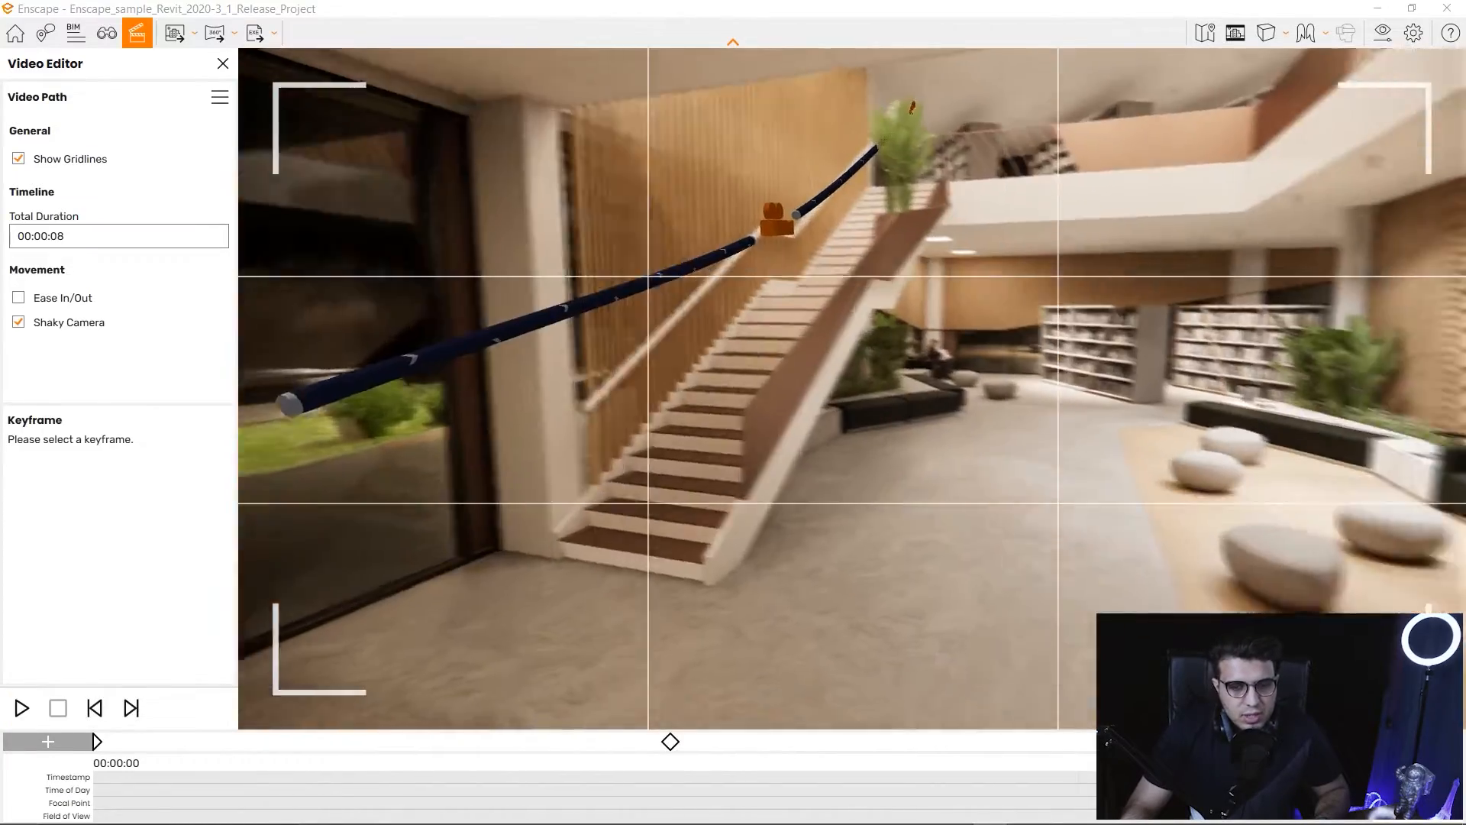
key("s")
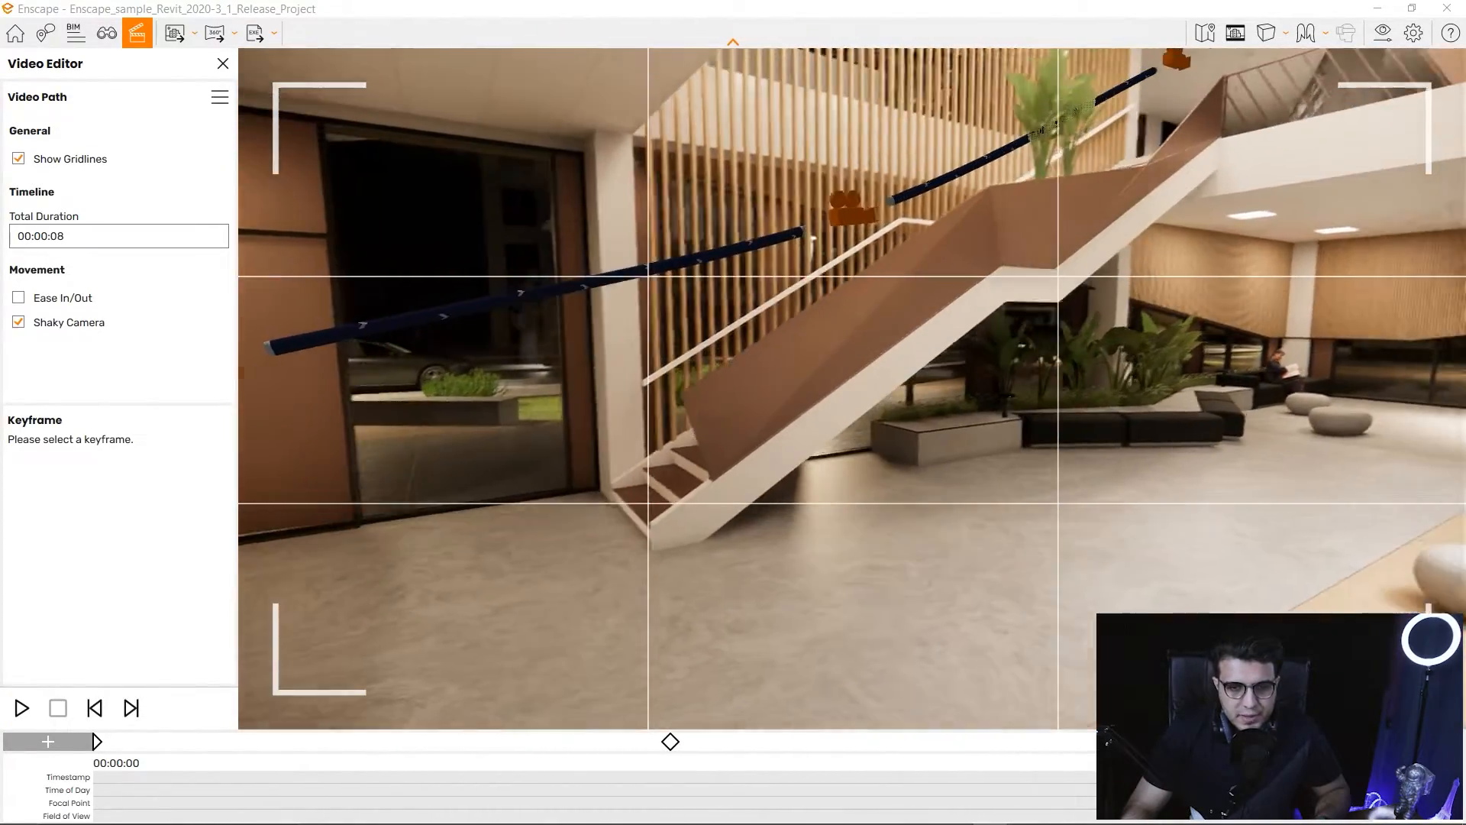
key("a")
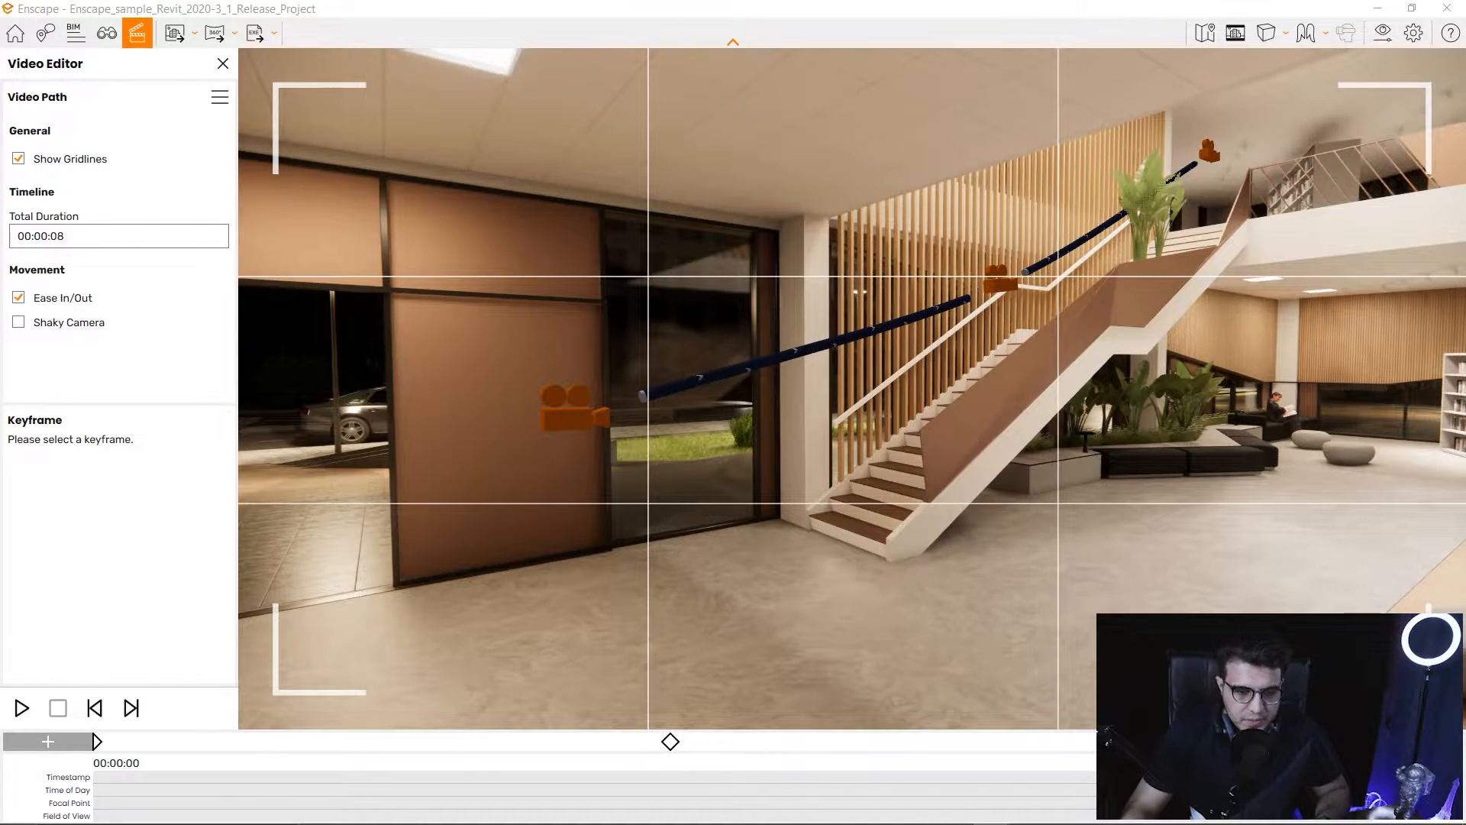
Turn the view into the lounge and lower the camera over the café tables.
mouse_move(852, 389)
left_mouse_down()
mouse_move(294, 389)
mouse_move(850, 396)
left_mouse_up()
key("w")
key("w")
key("w")
key("s")
key("q")
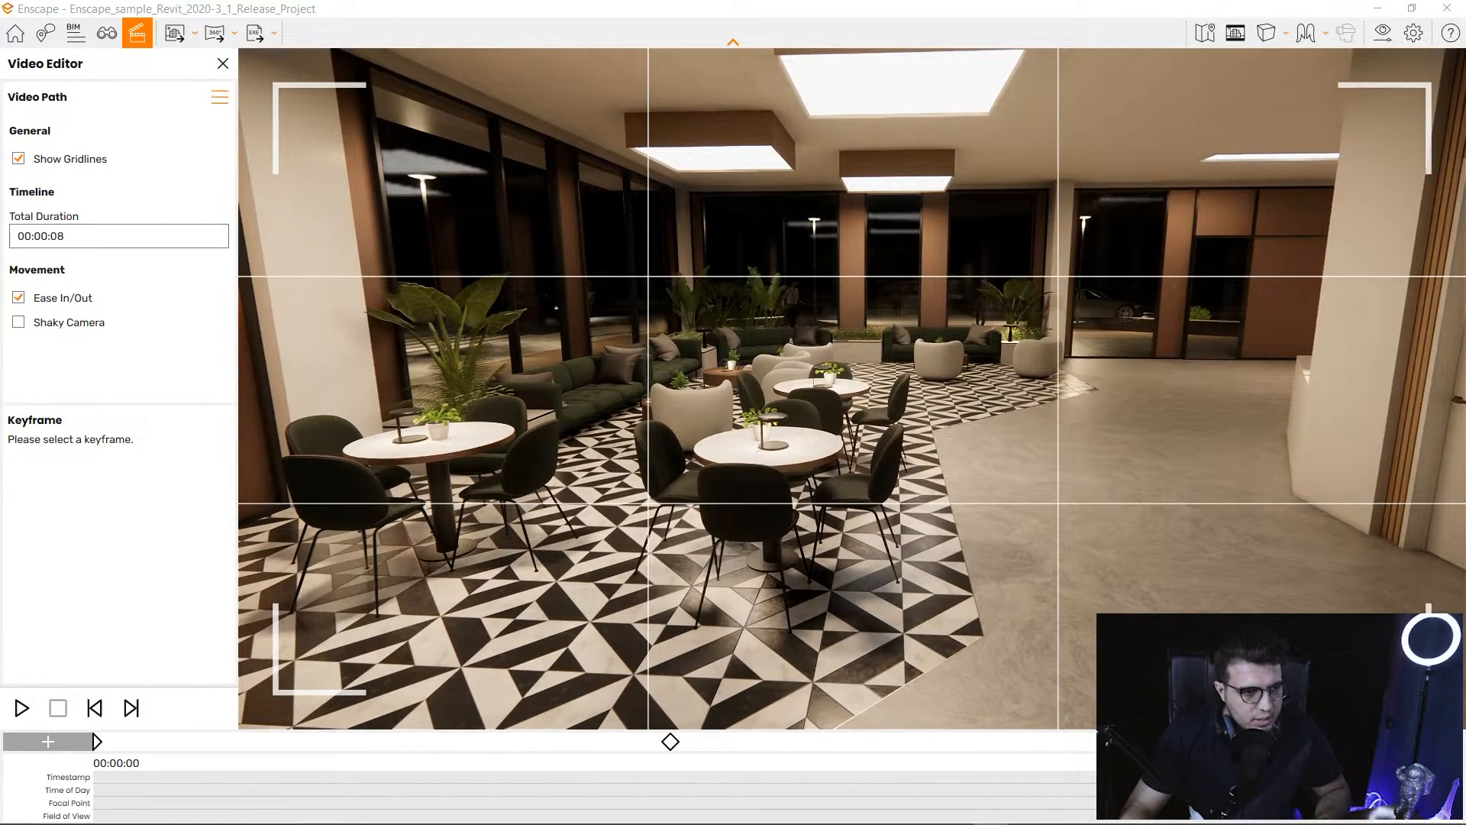
Add two lounge keyframes, one overlooking the lounge and one at the seating area.
left_click_drag(792, 498, 788, 463)
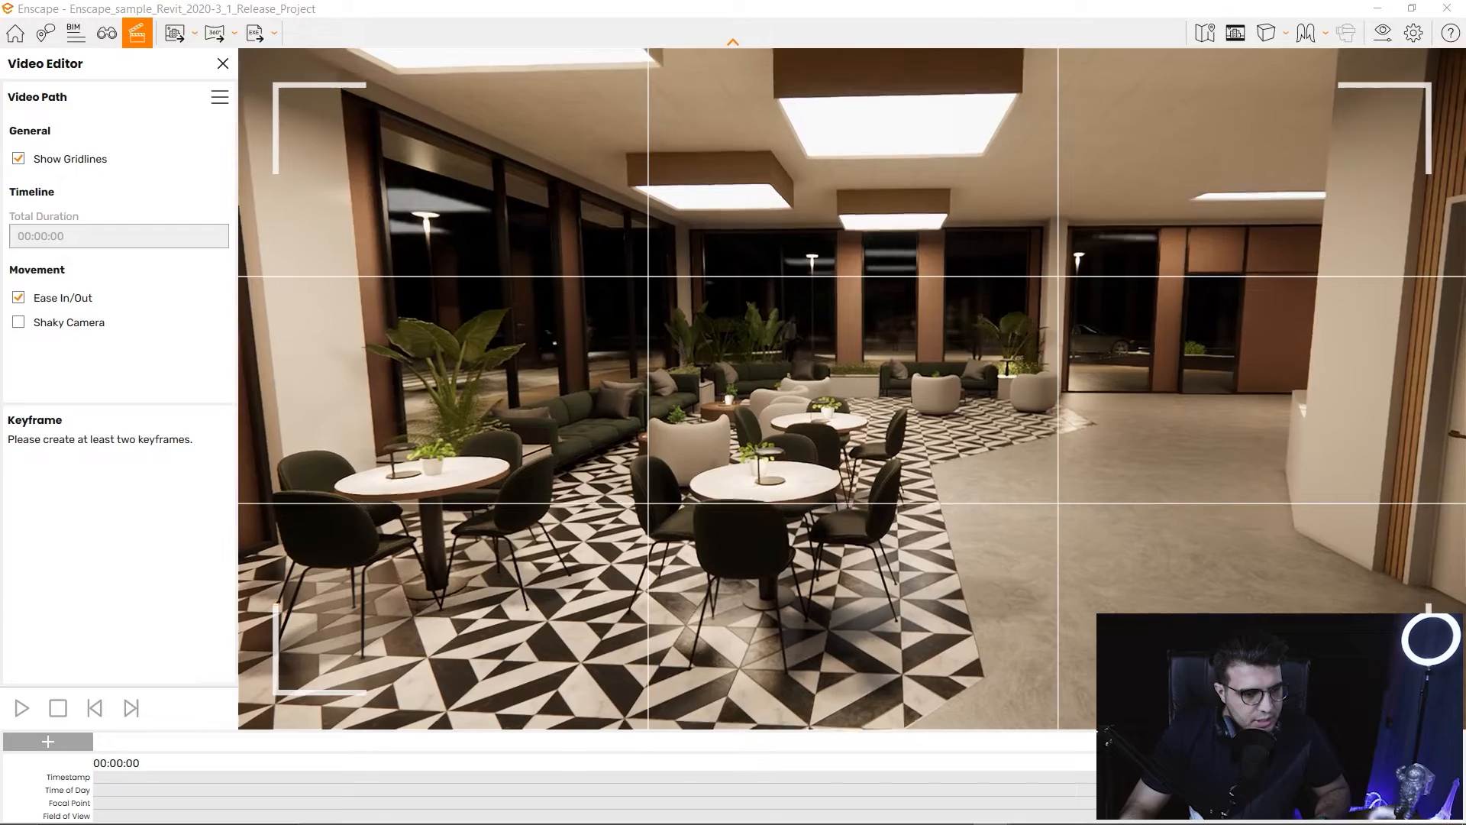
left_click(48, 742)
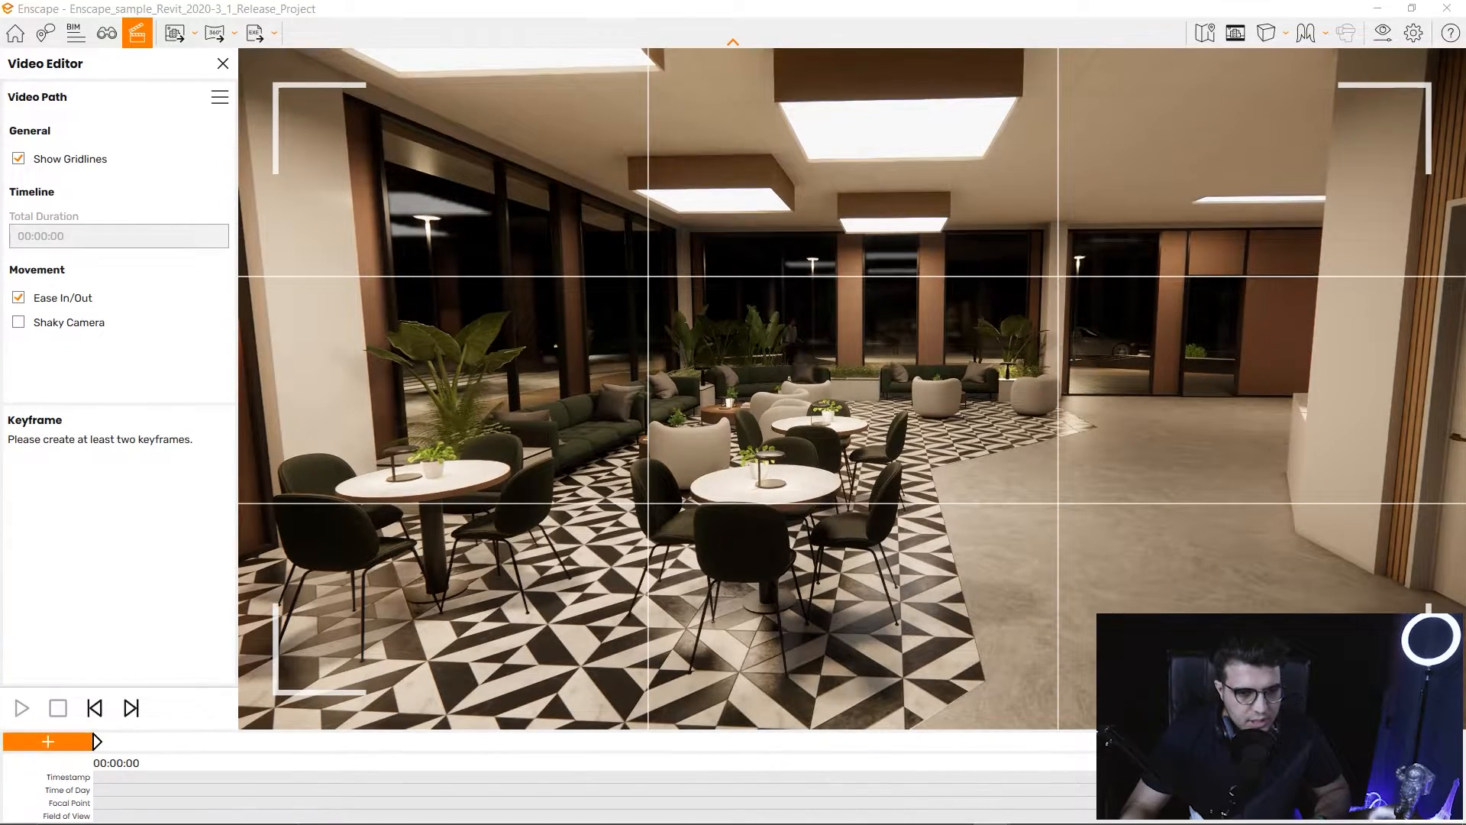
key("w")
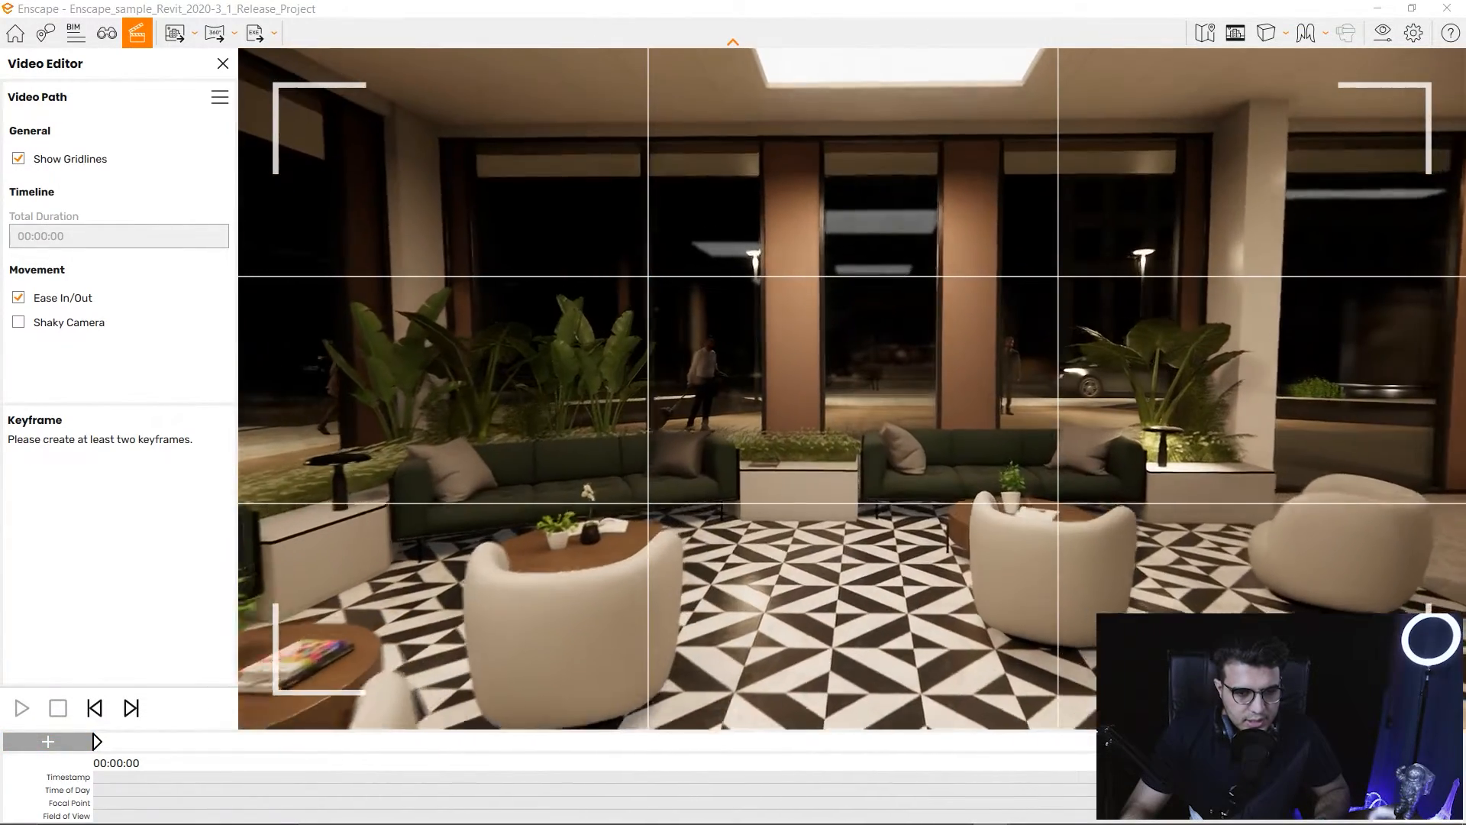
left_click_drag(852, 388, 711, 436)
key("k")
Fly toward the café counter and select the first keyframe for editing.
key("w")
key("a")
left_click(97, 741)
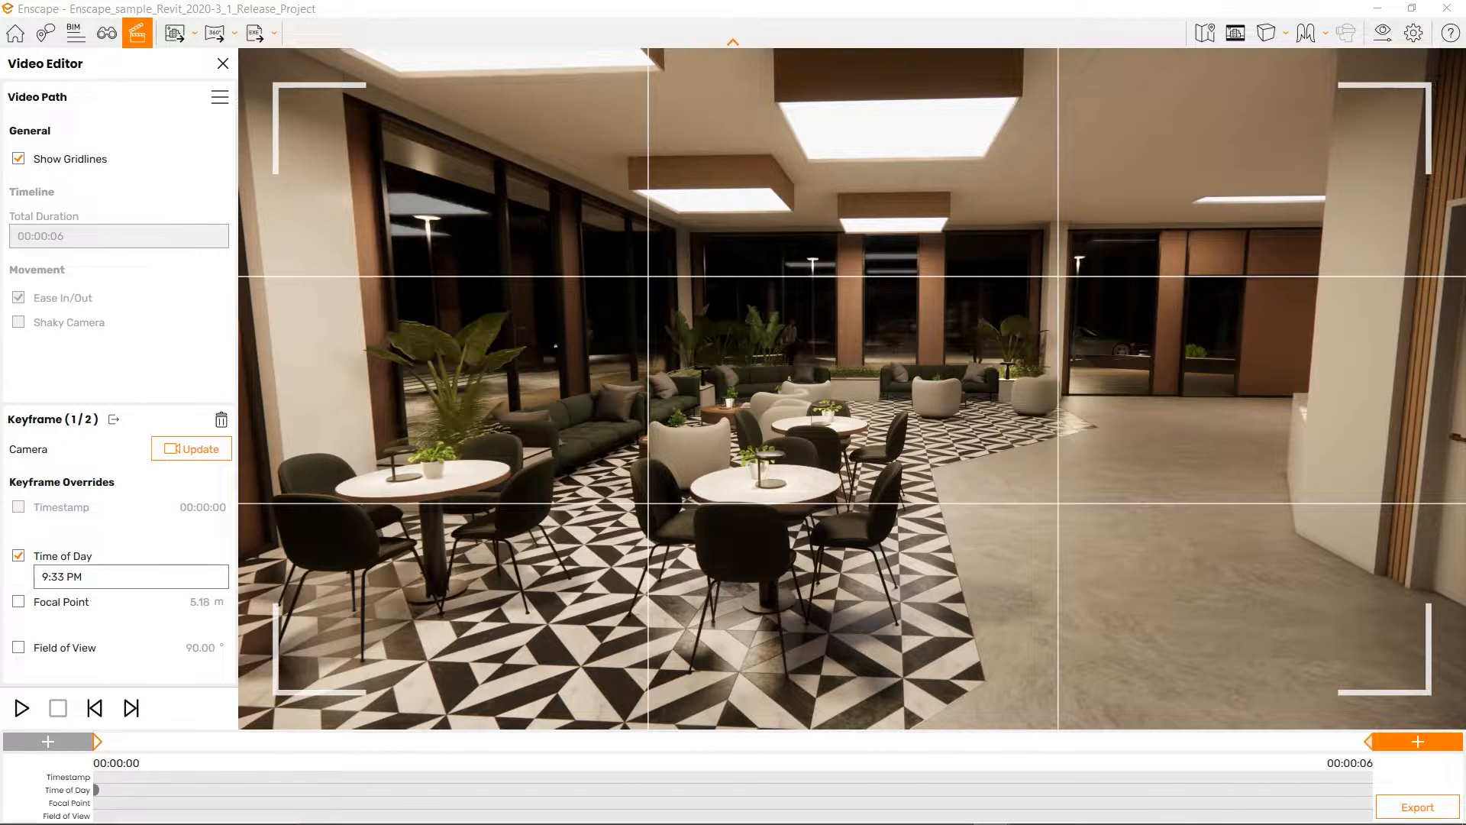
Set the second keyframe's time of day to 9:33 AM and preview the night-to-day path.
left_click(1368, 741)
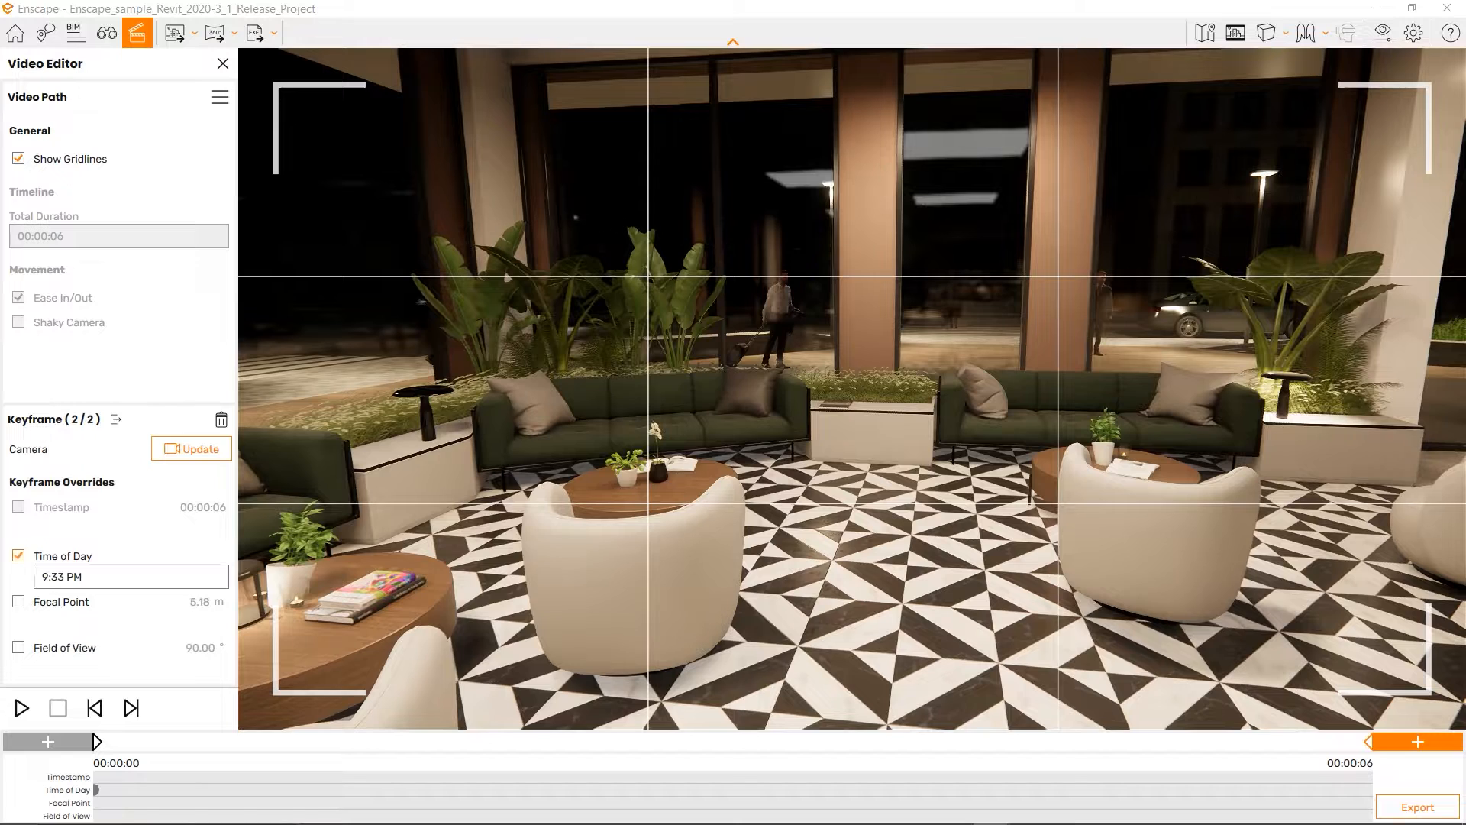
left_click(131, 577)
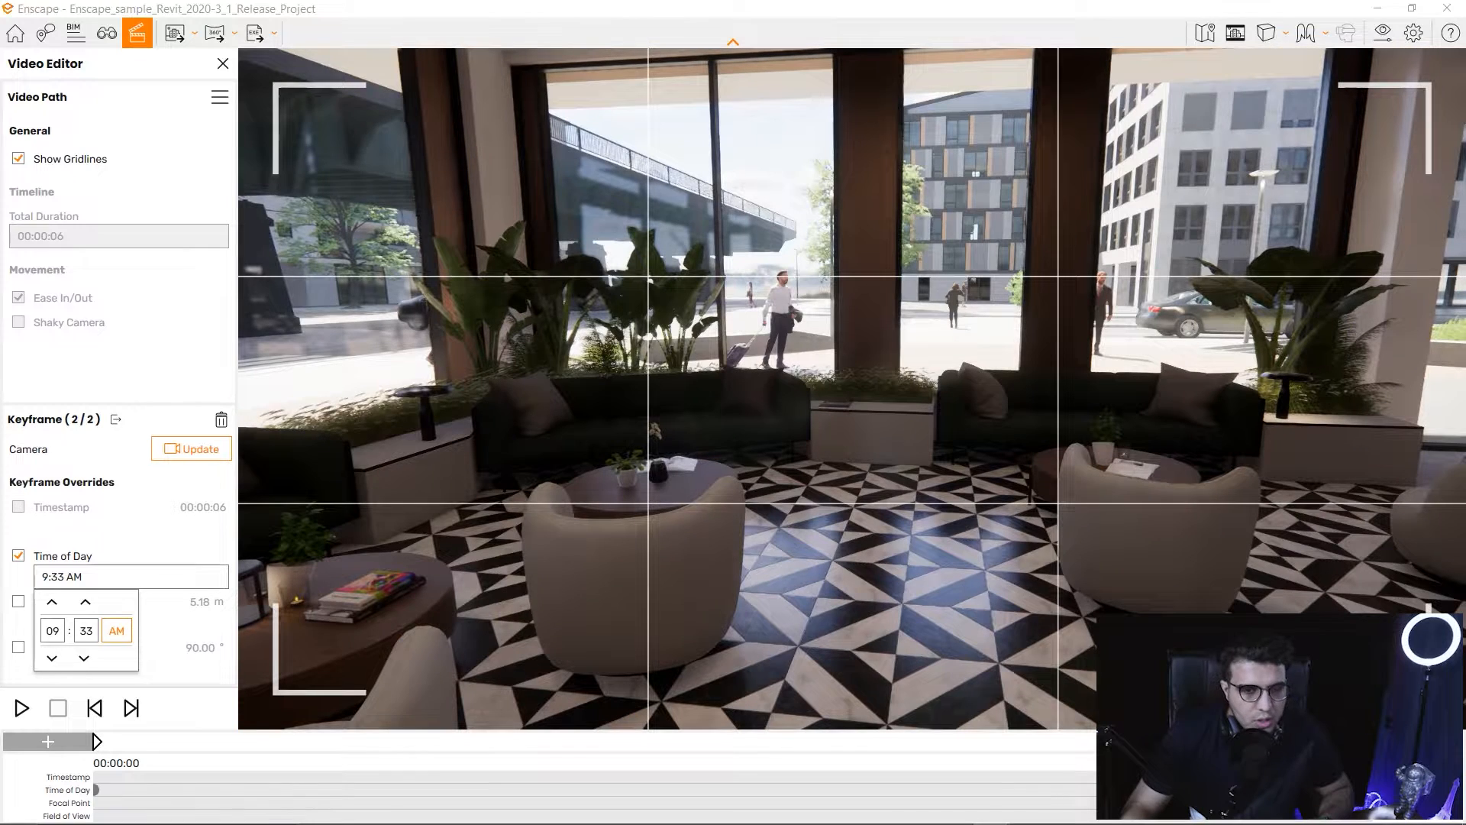
key("Return")
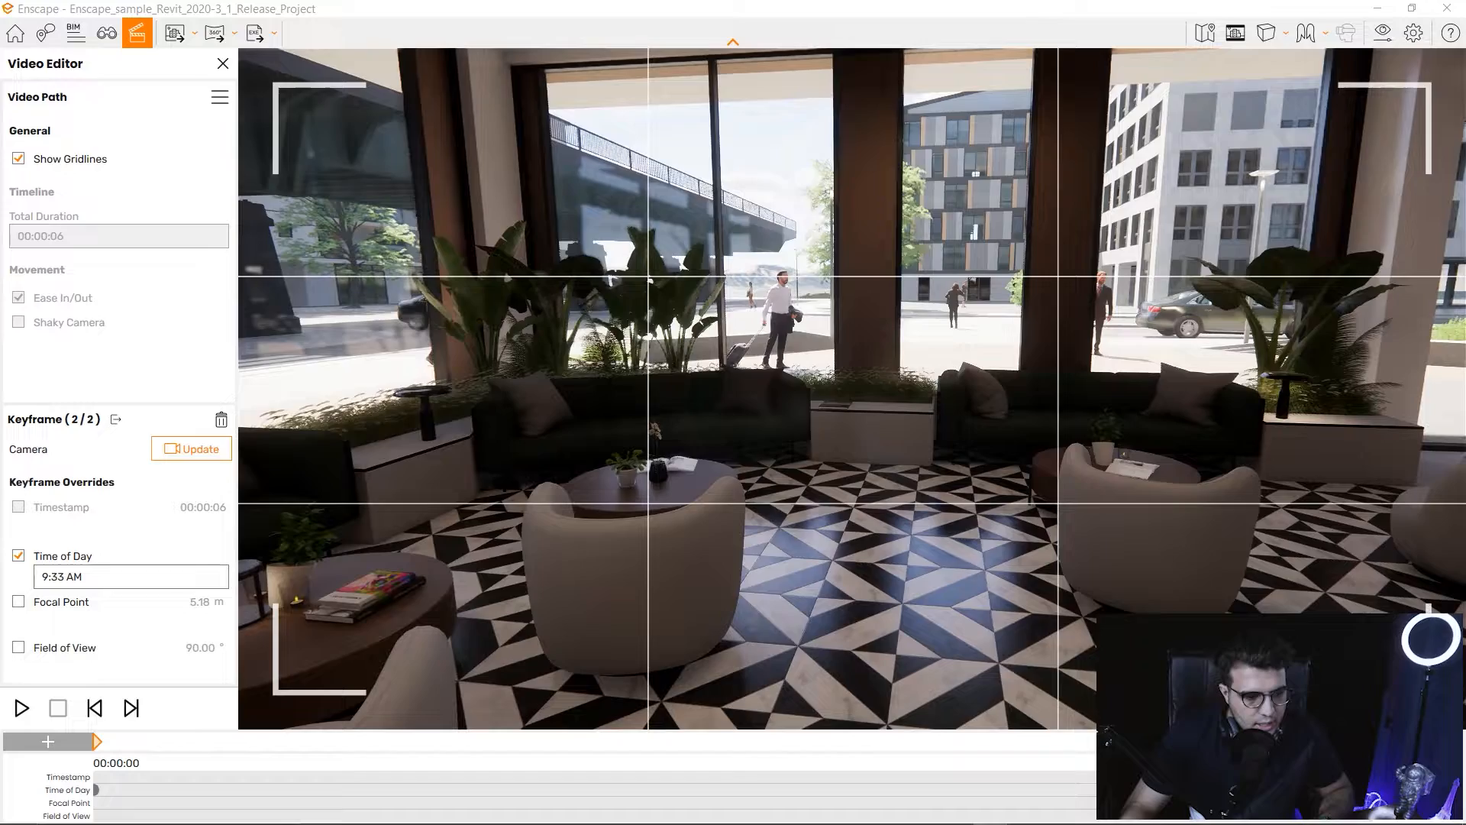
left_click(97, 742)
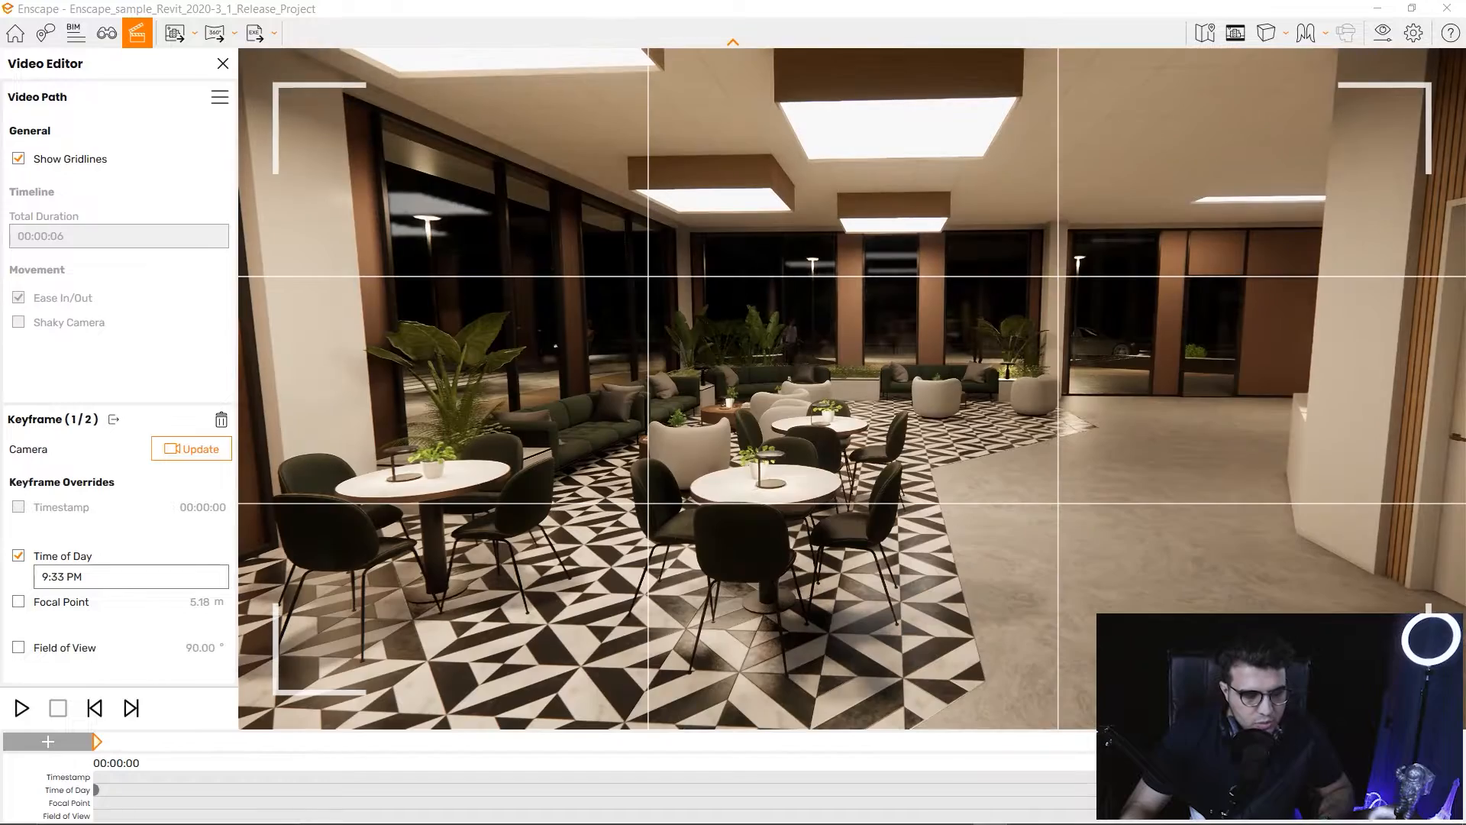
left_click(21, 708)
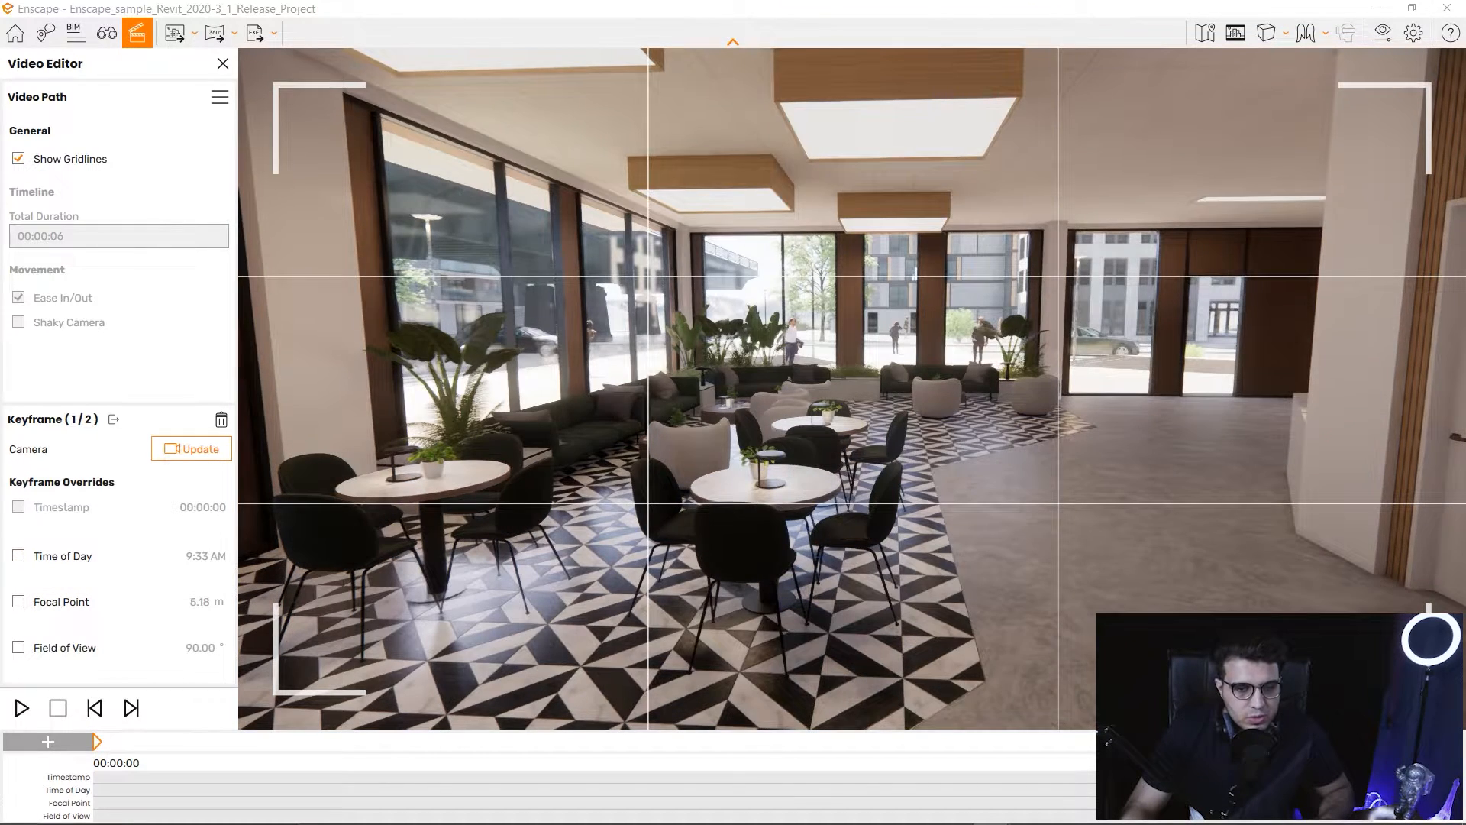
Swing the camera around the tables toward the café counter and open Visual Settings.
left_click_drag(852, 390, 756, 443)
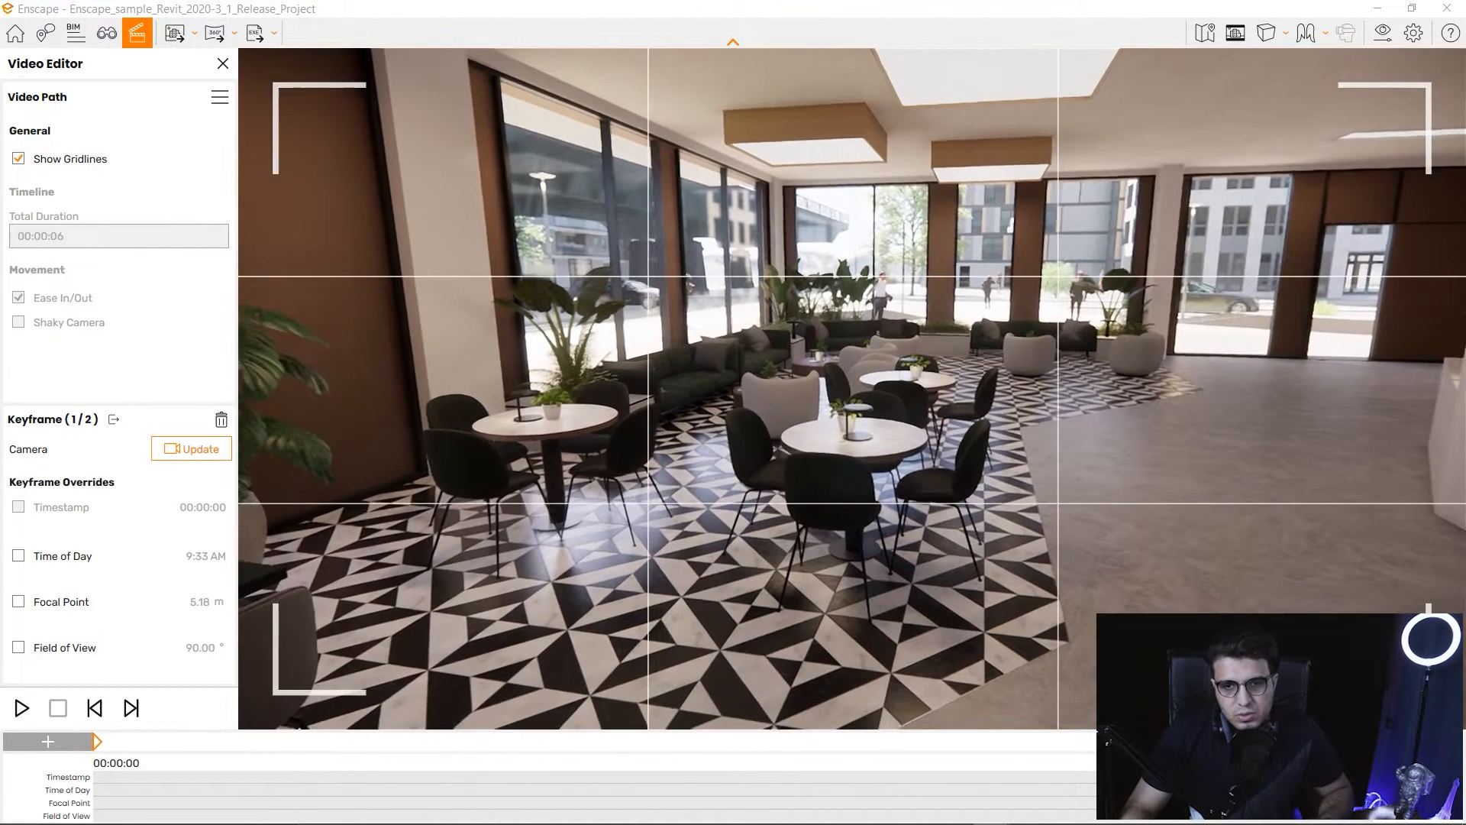
key("w")
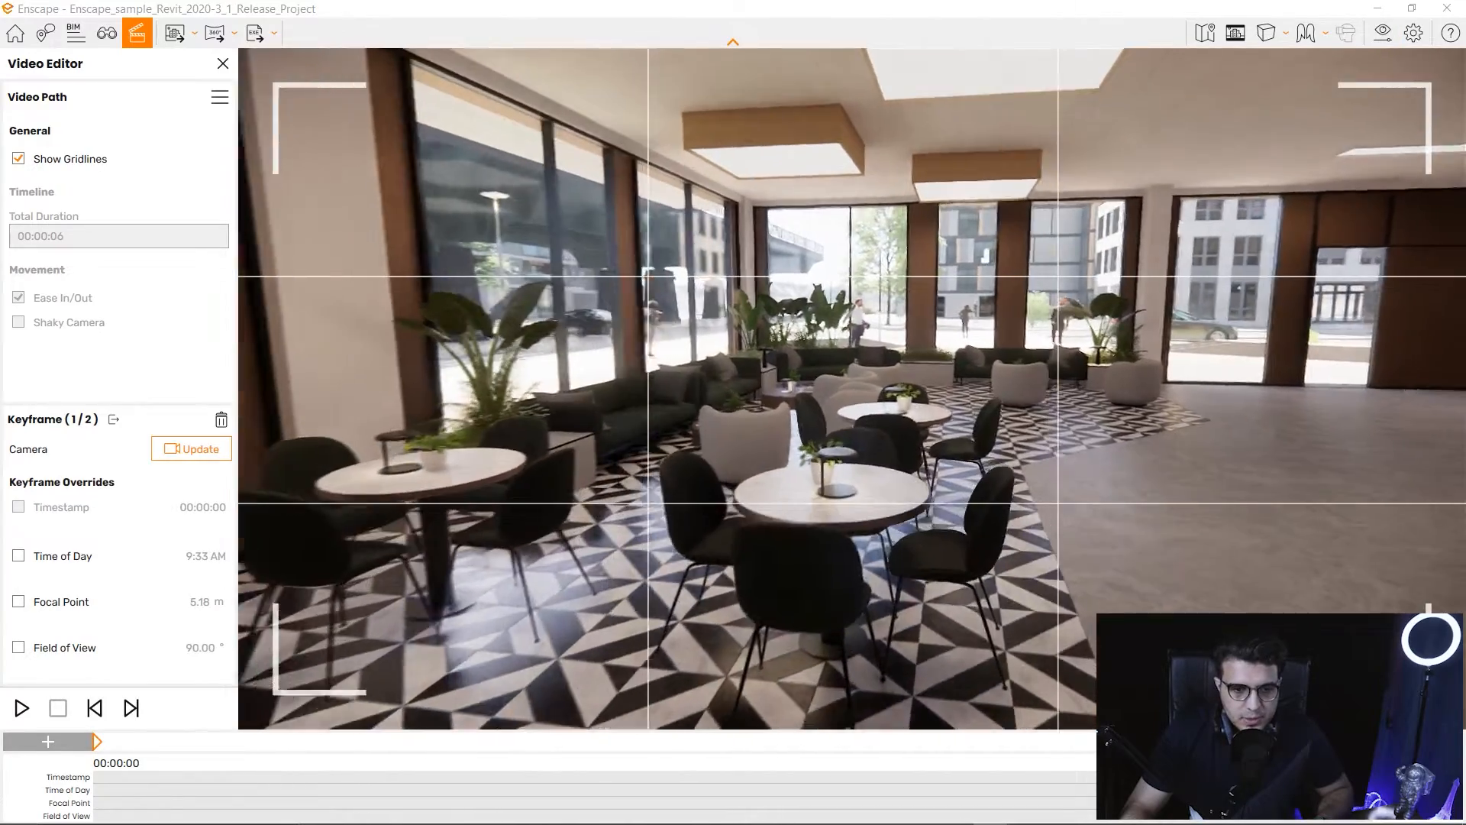
left_click_drag(853, 390, 733, 436)
key("w")
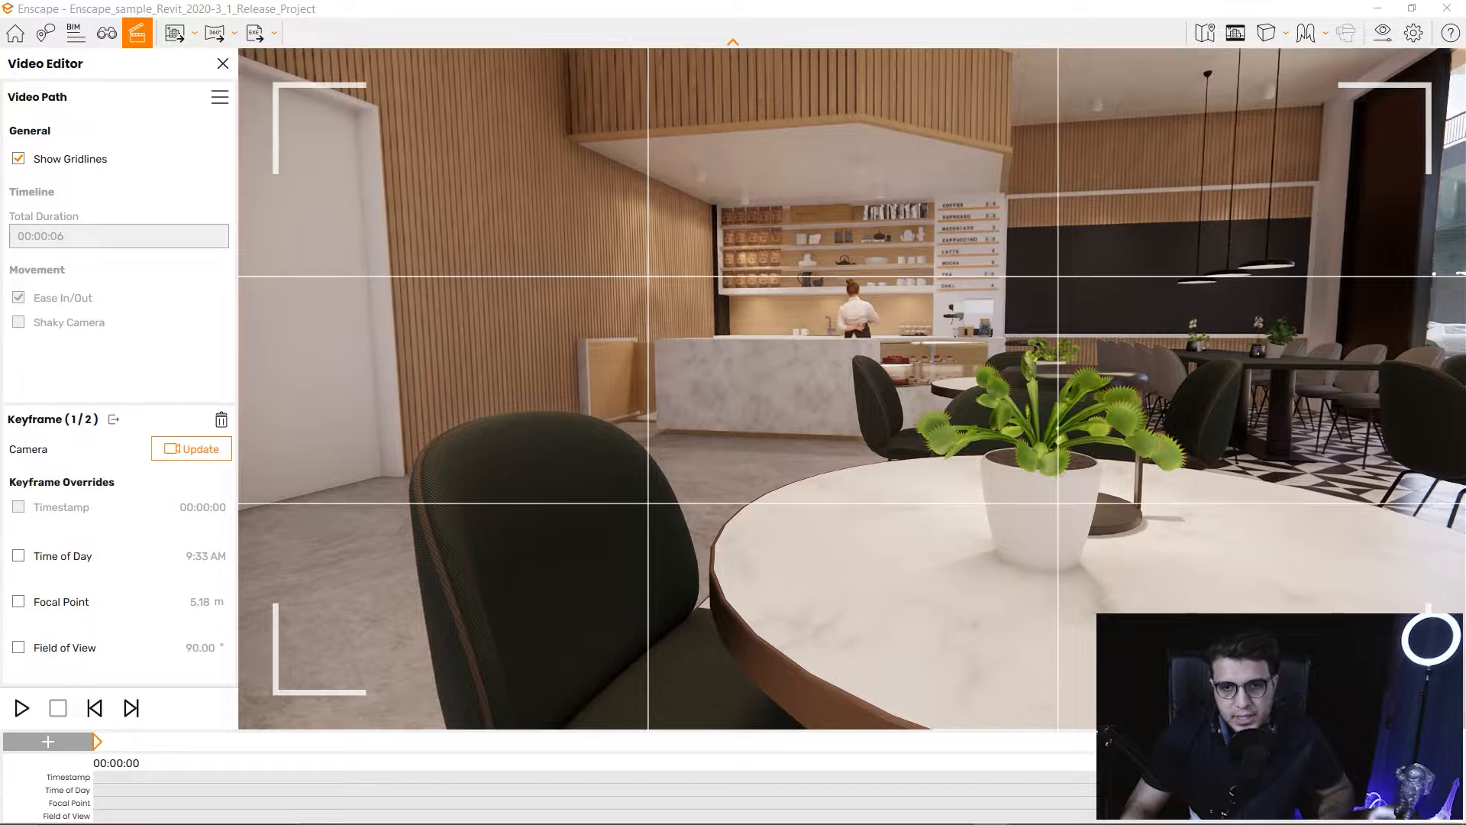
left_click(1383, 33)
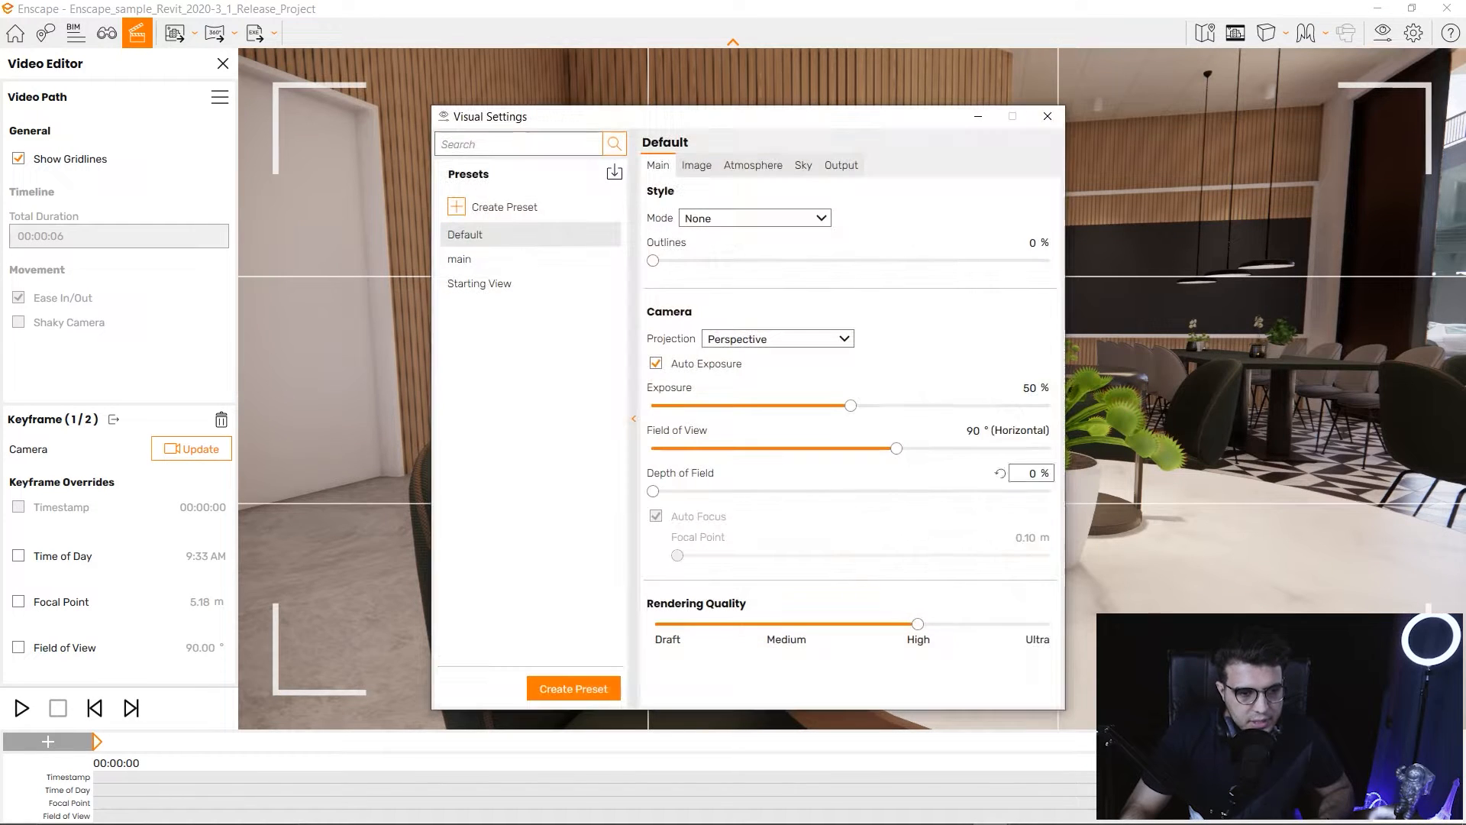
Set Depth of Field to 22% with Auto Focus off, close Visual Settings, and open the Video Path menu.
left_click_drag(853, 115, 385, 114)
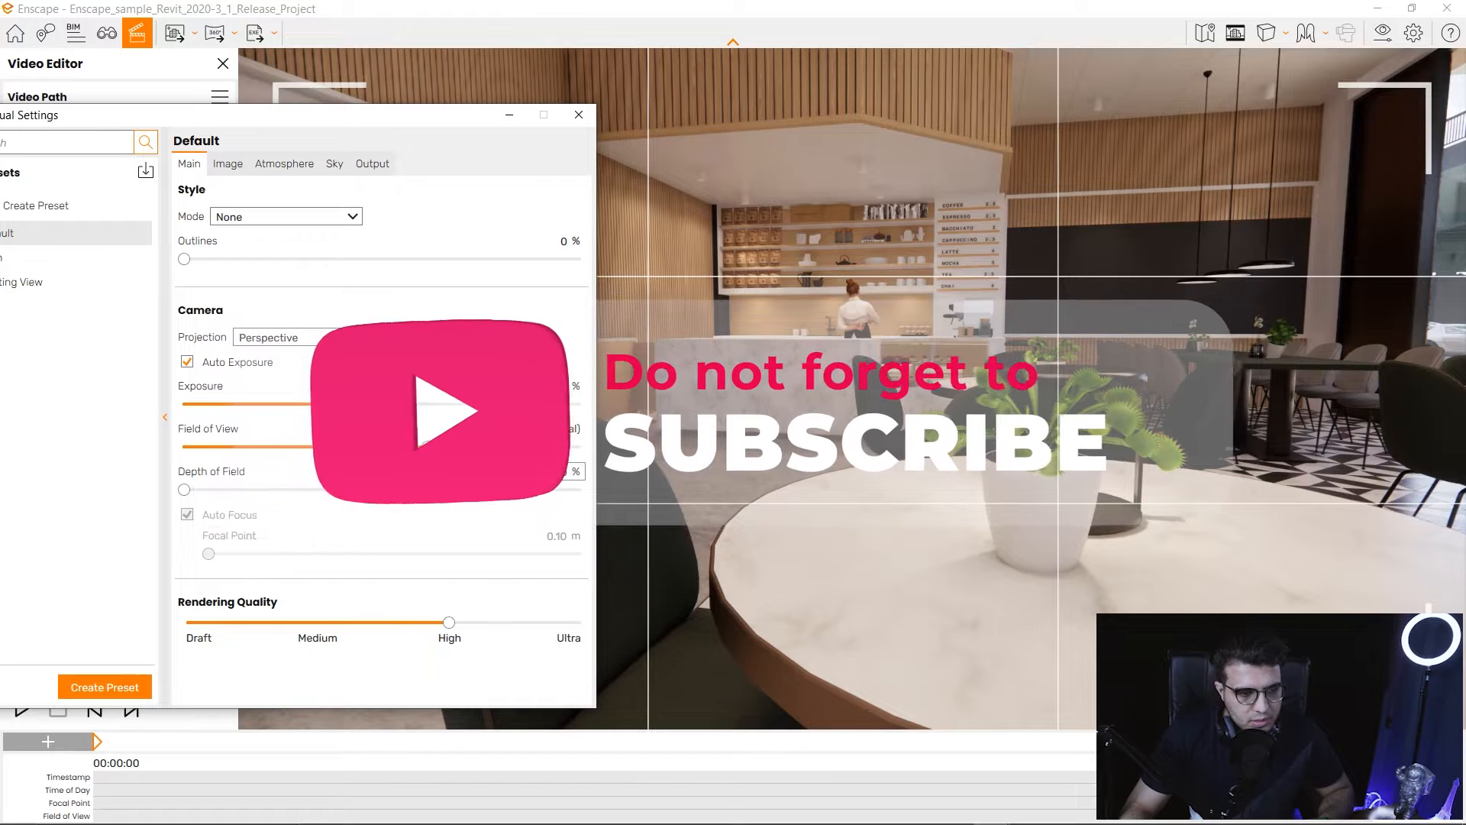
left_click_drag(184, 489, 270, 489)
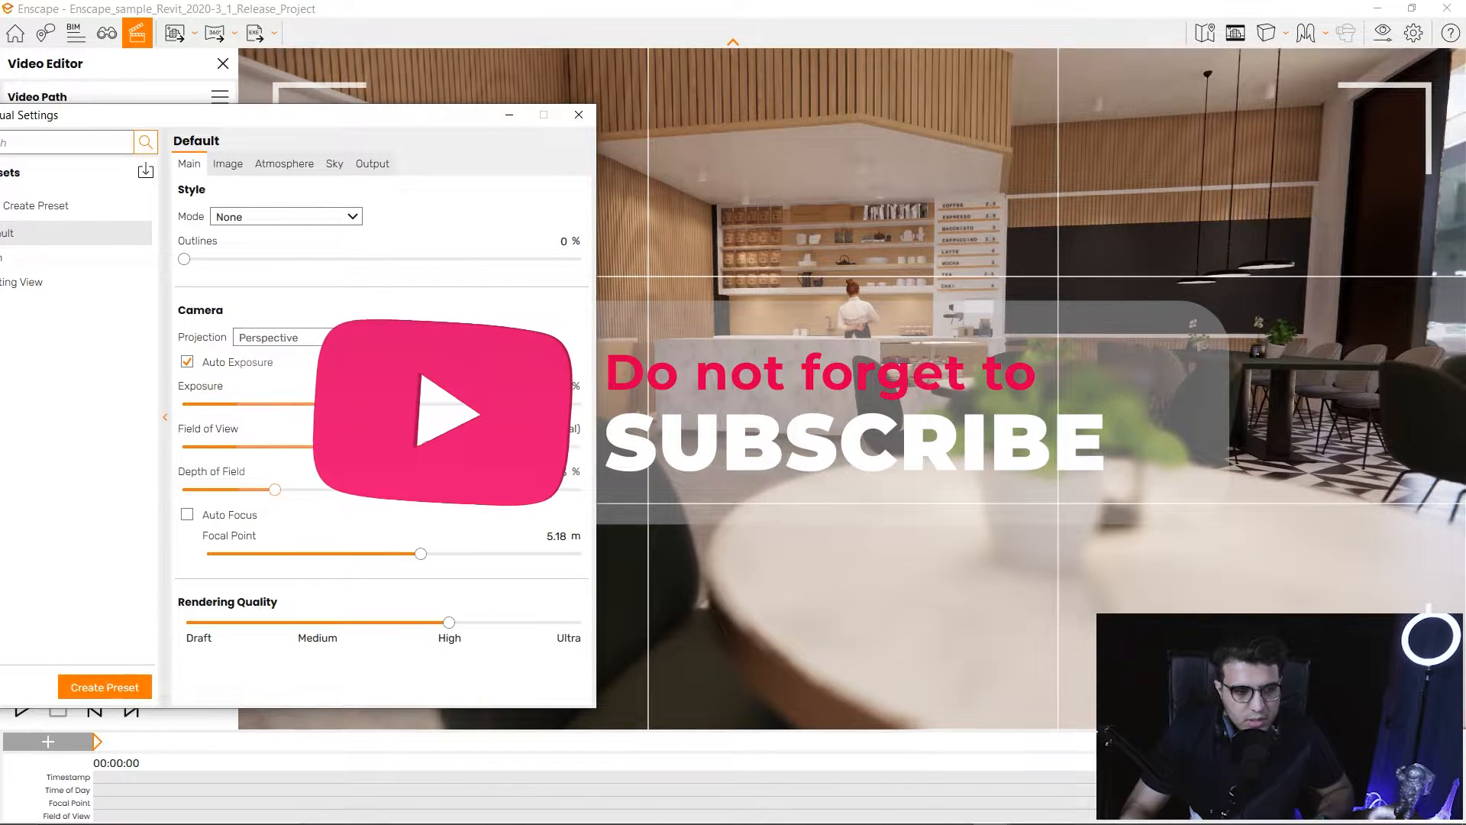
left_click_drag(405, 115, 768, 39)
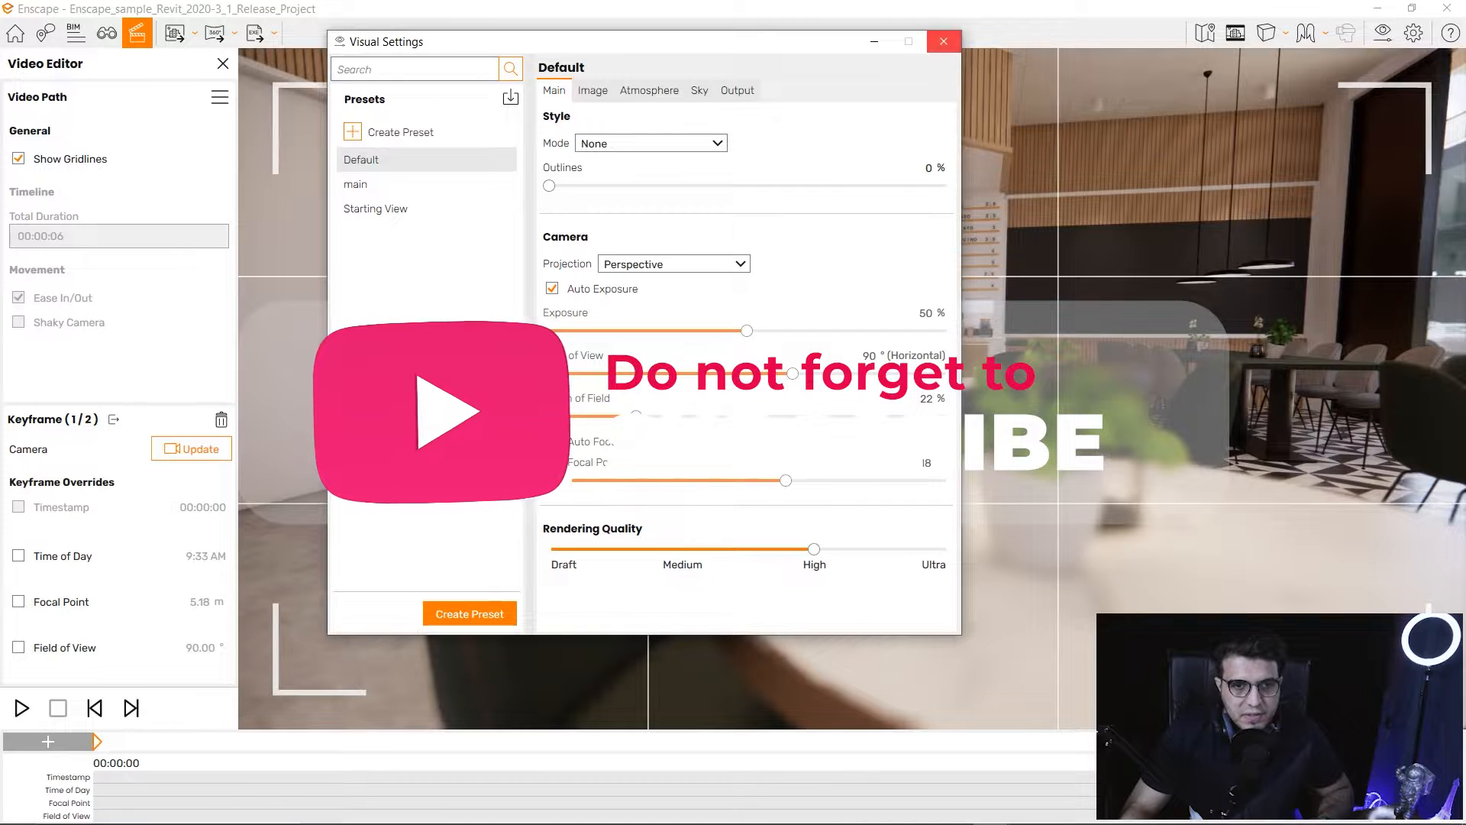
left_click(944, 41)
left_click(220, 97)
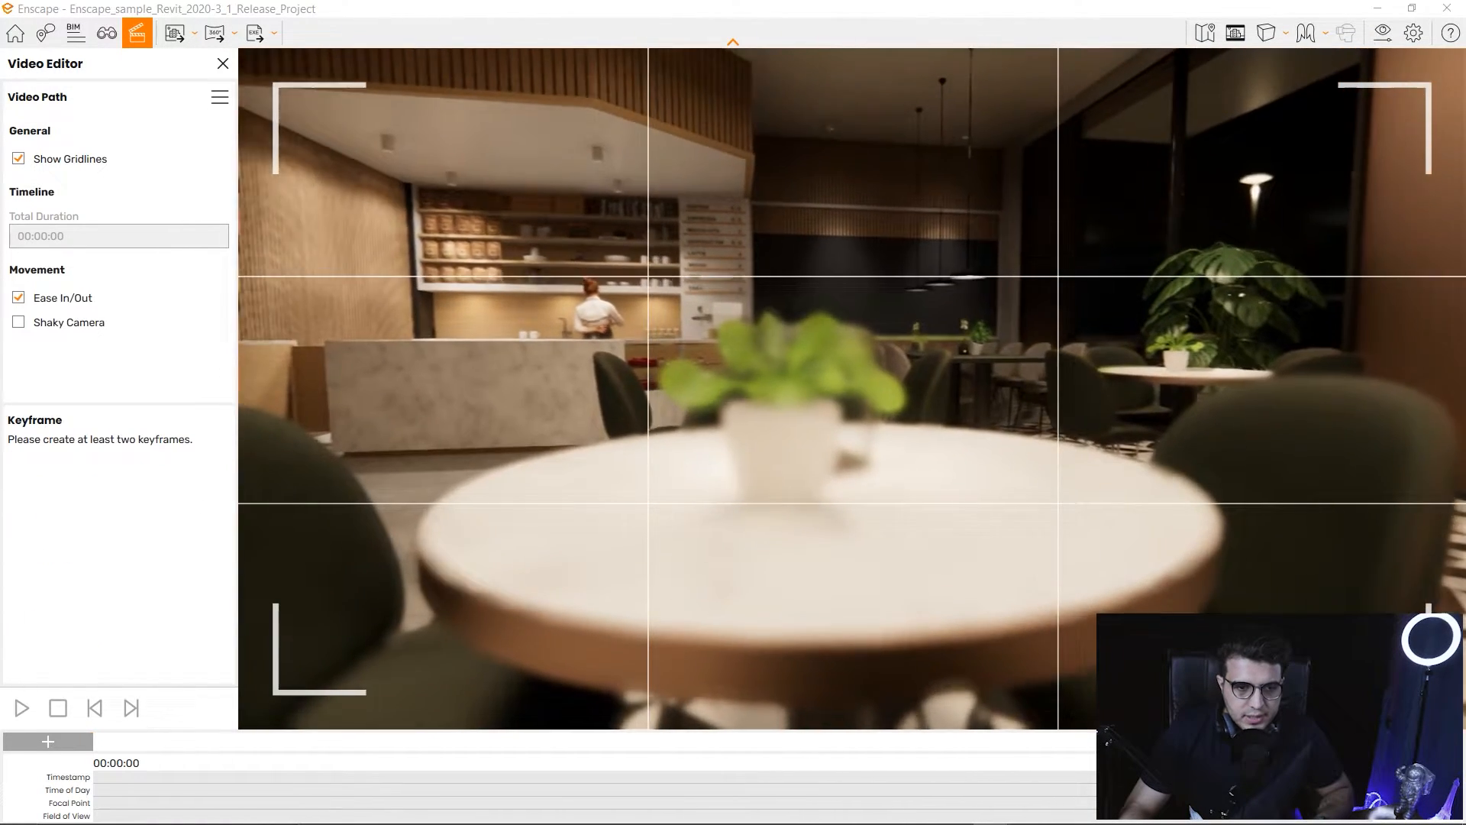
Position the camera low and just left of the potted plant on the café table.
left_click_drag(853, 388, 699, 339)
key("e")
key("q")
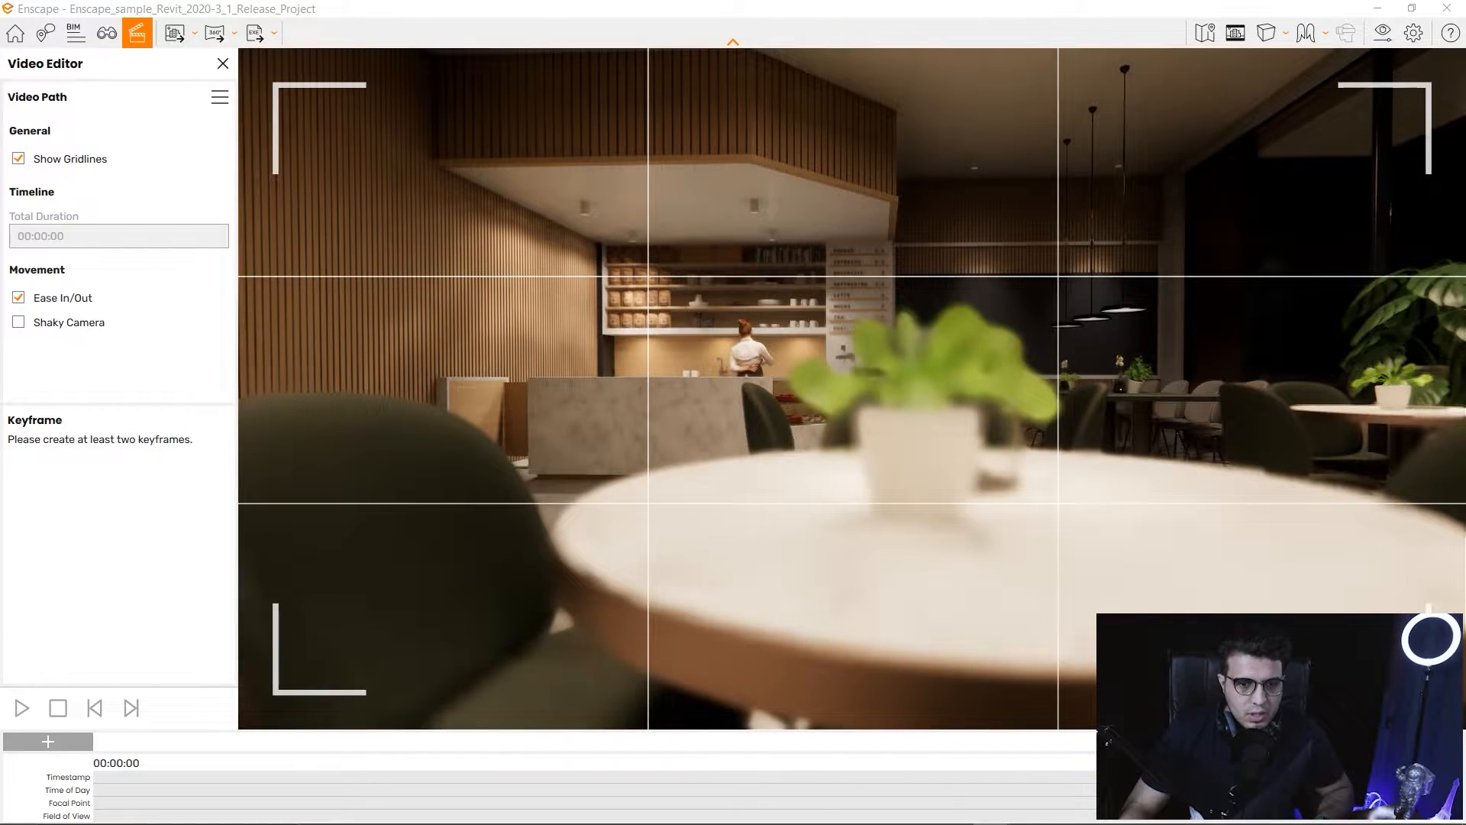
key("a")
key("e")
key("d")
key("s")
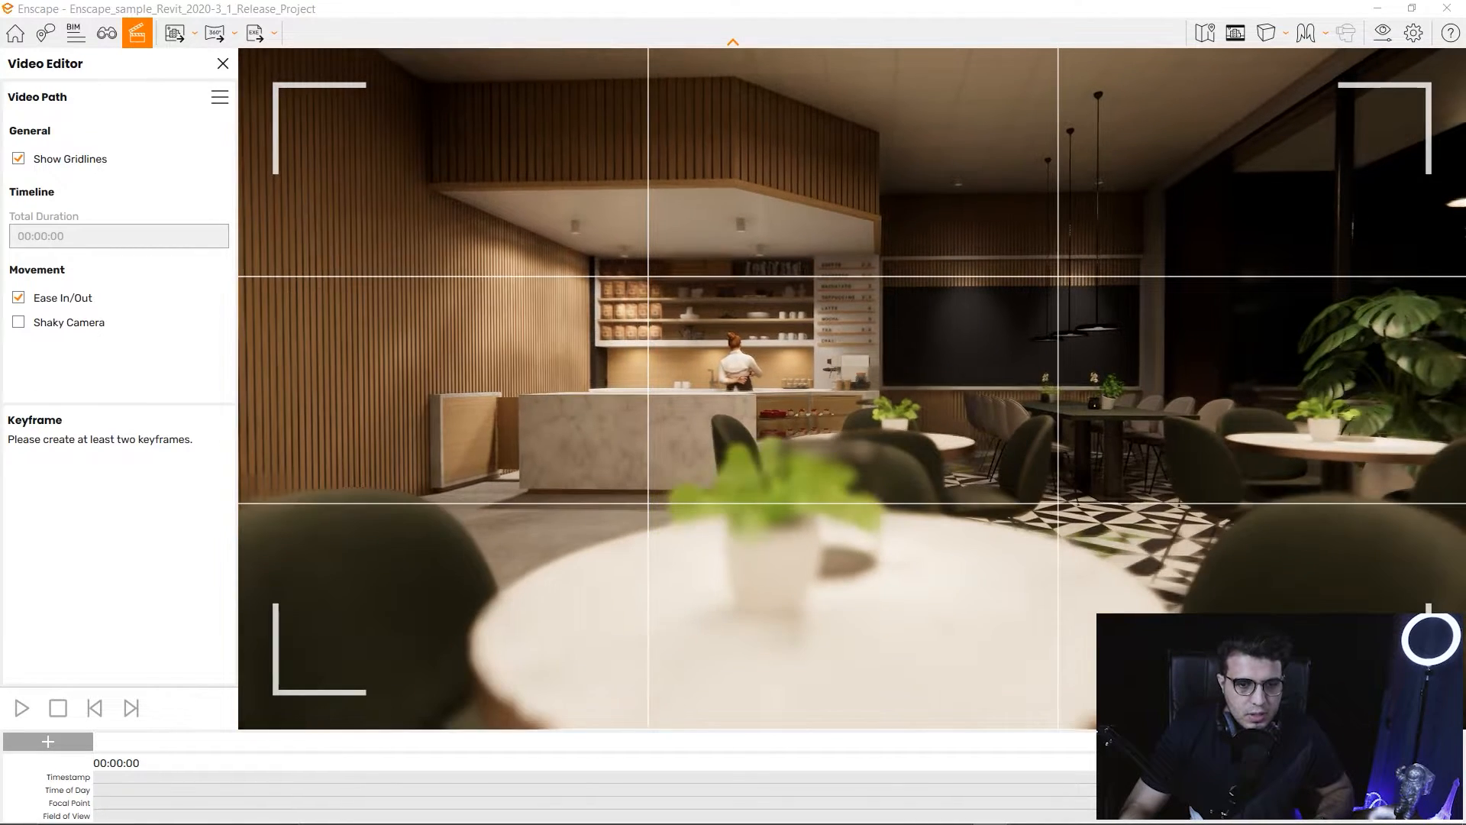
key("a")
key("w")
key("q")
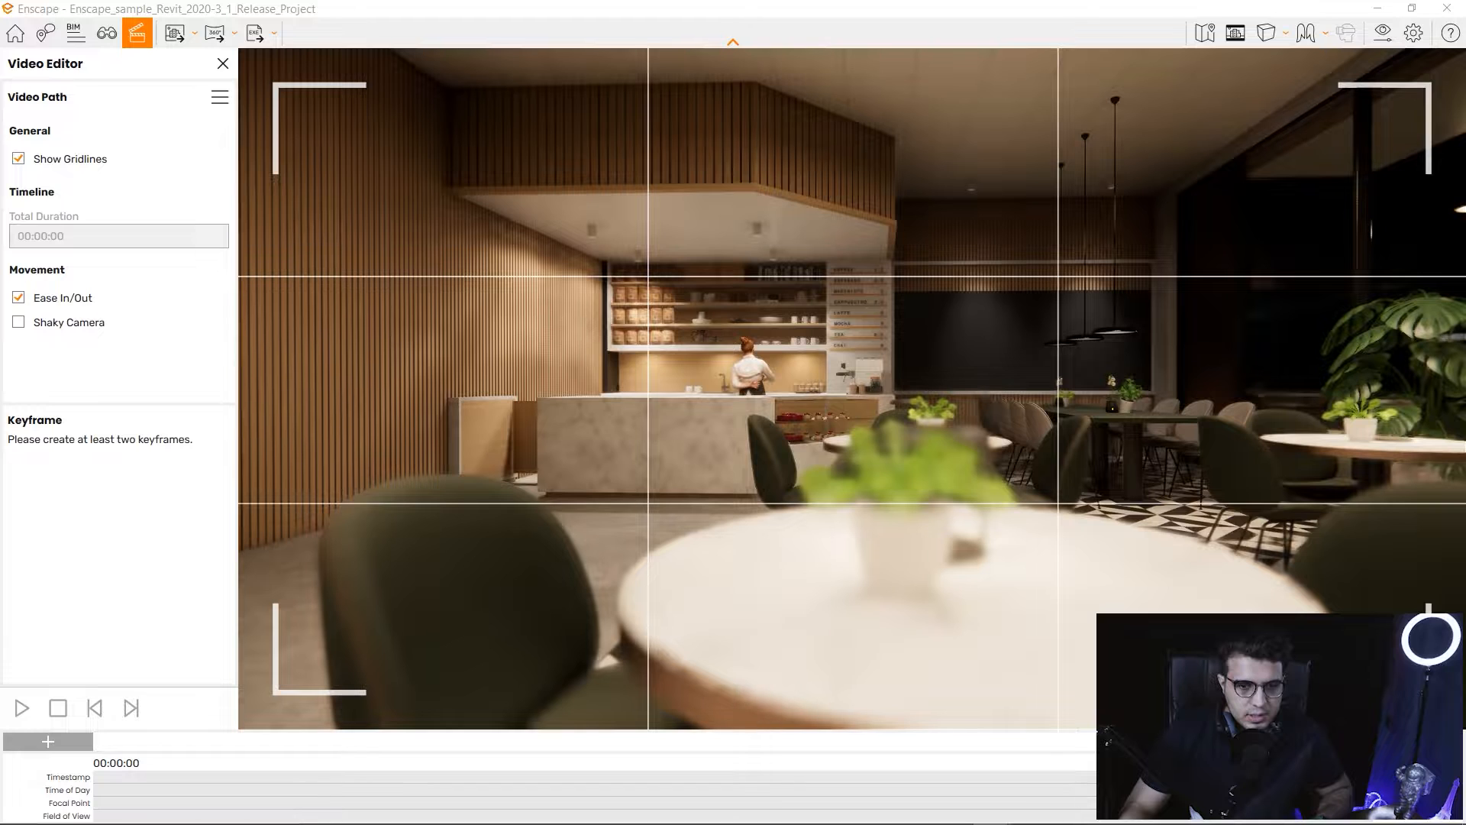
key("a")
key("q")
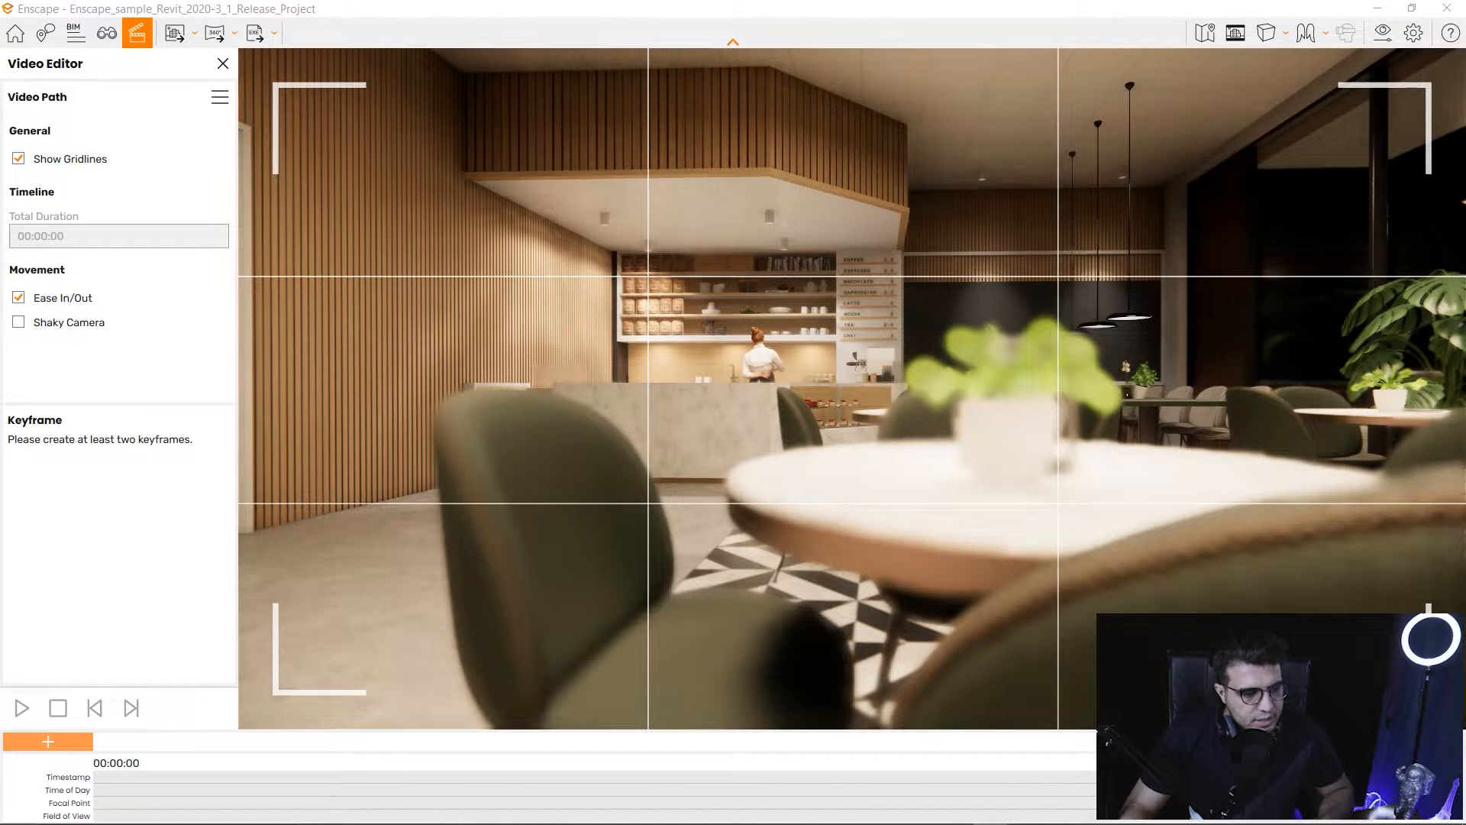
Add two keyframes at this view and select the first one.
key("k")
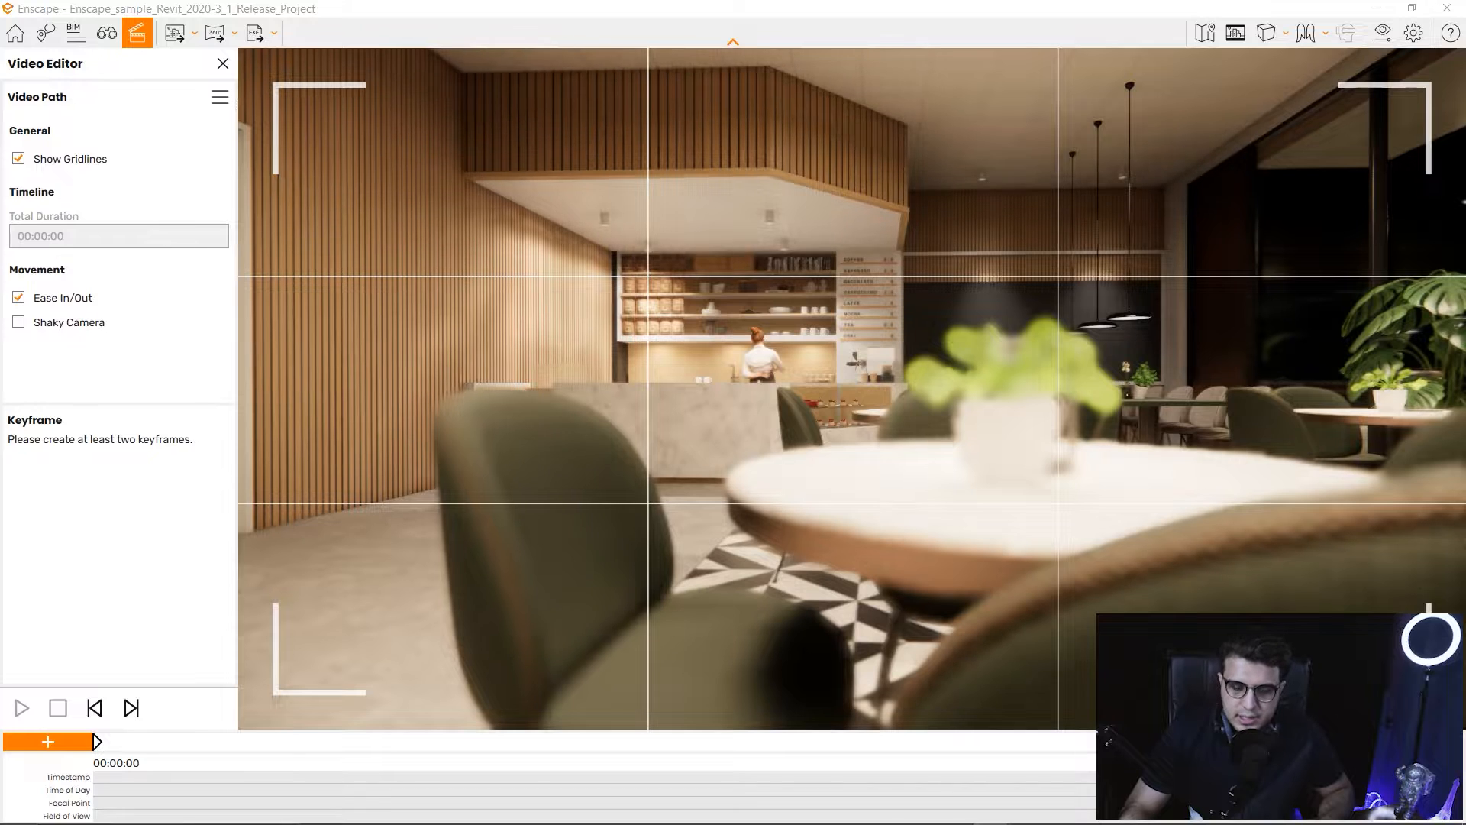
key("k")
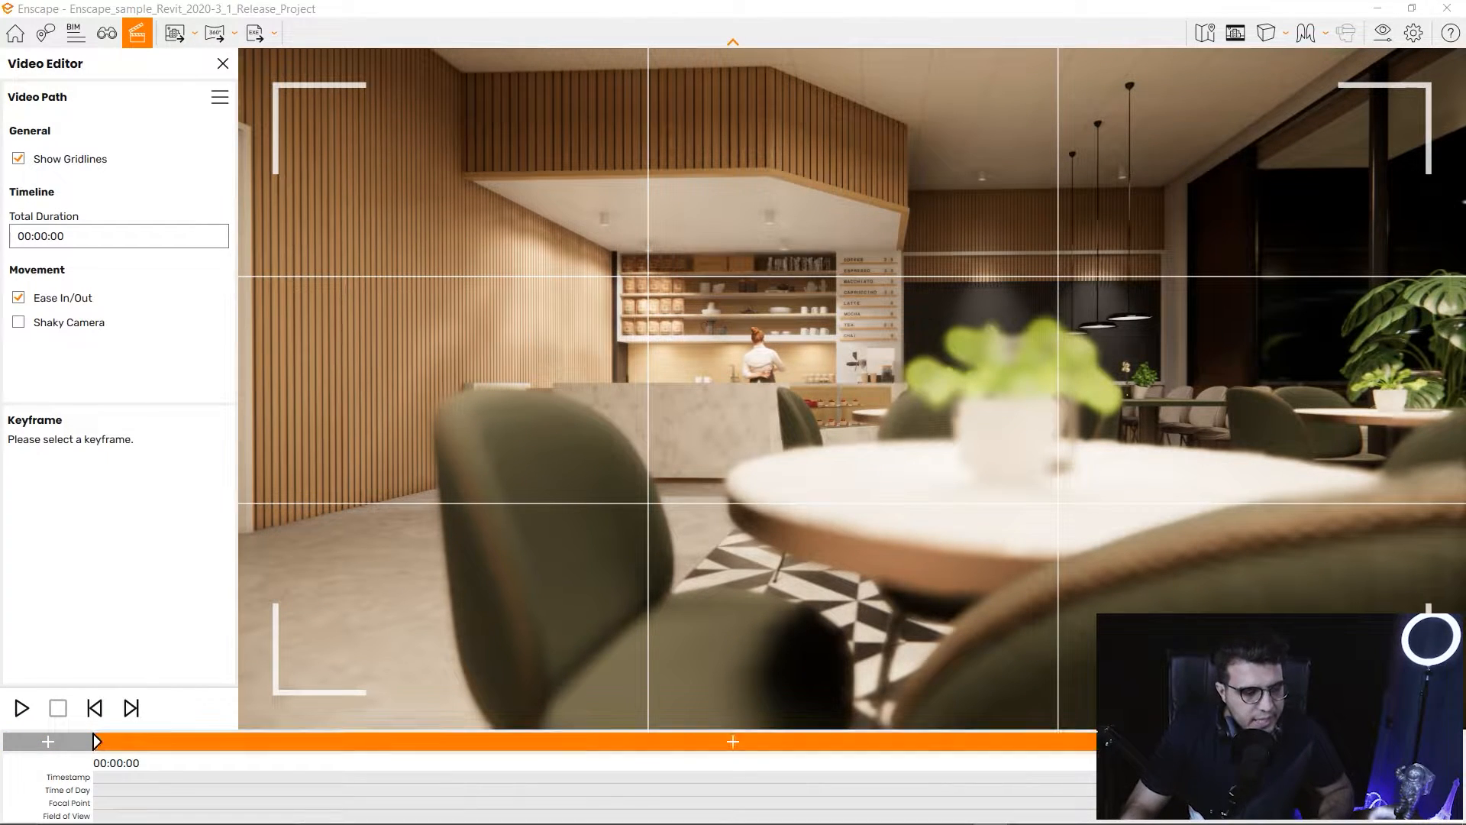
left_click(97, 741)
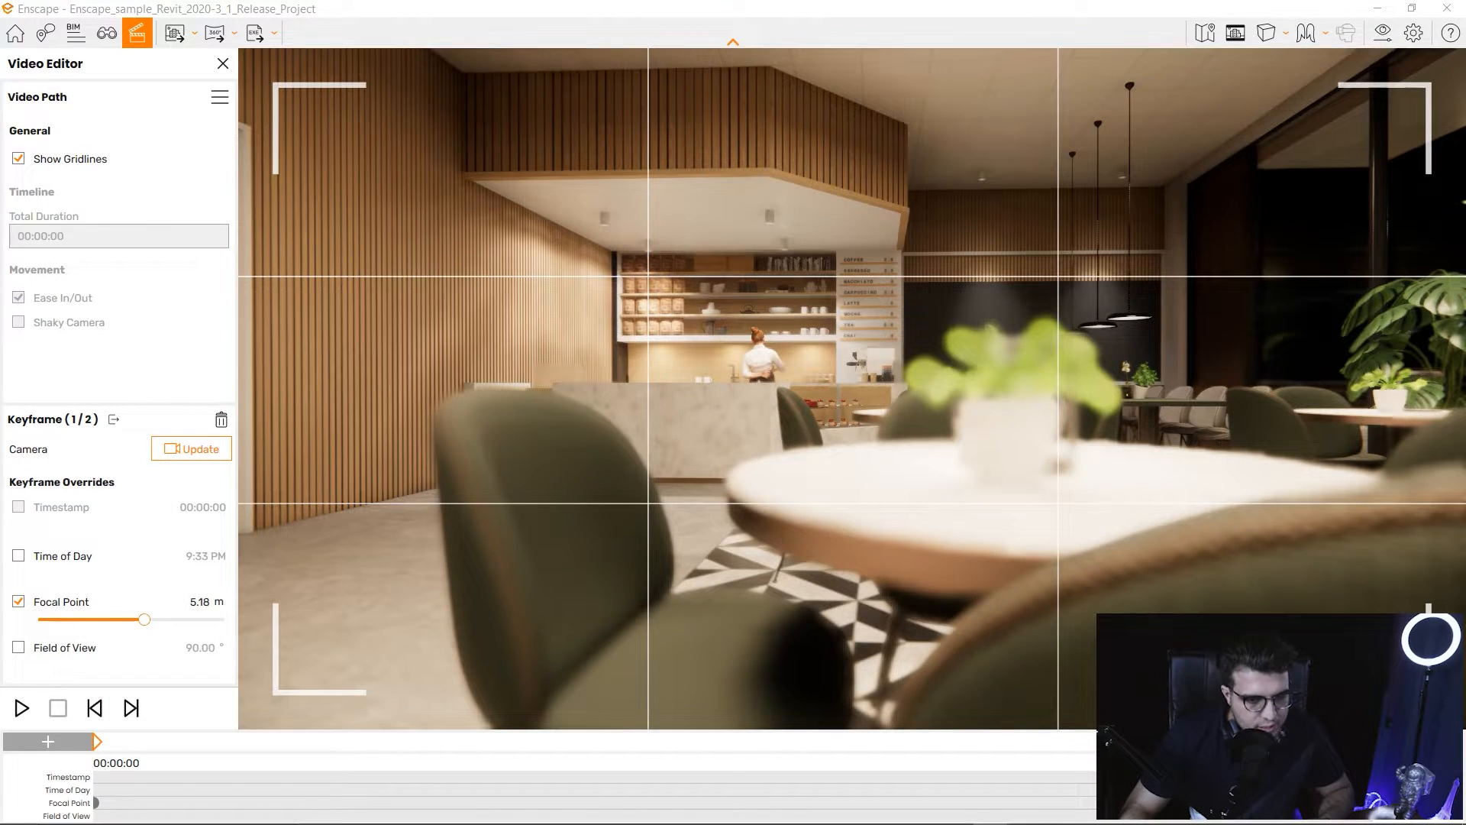
Override focal point to 0.75 m on keyframe 1 and 5.99 m on keyframe 2, then deselect.
left_click_drag(131, 619, 93, 619)
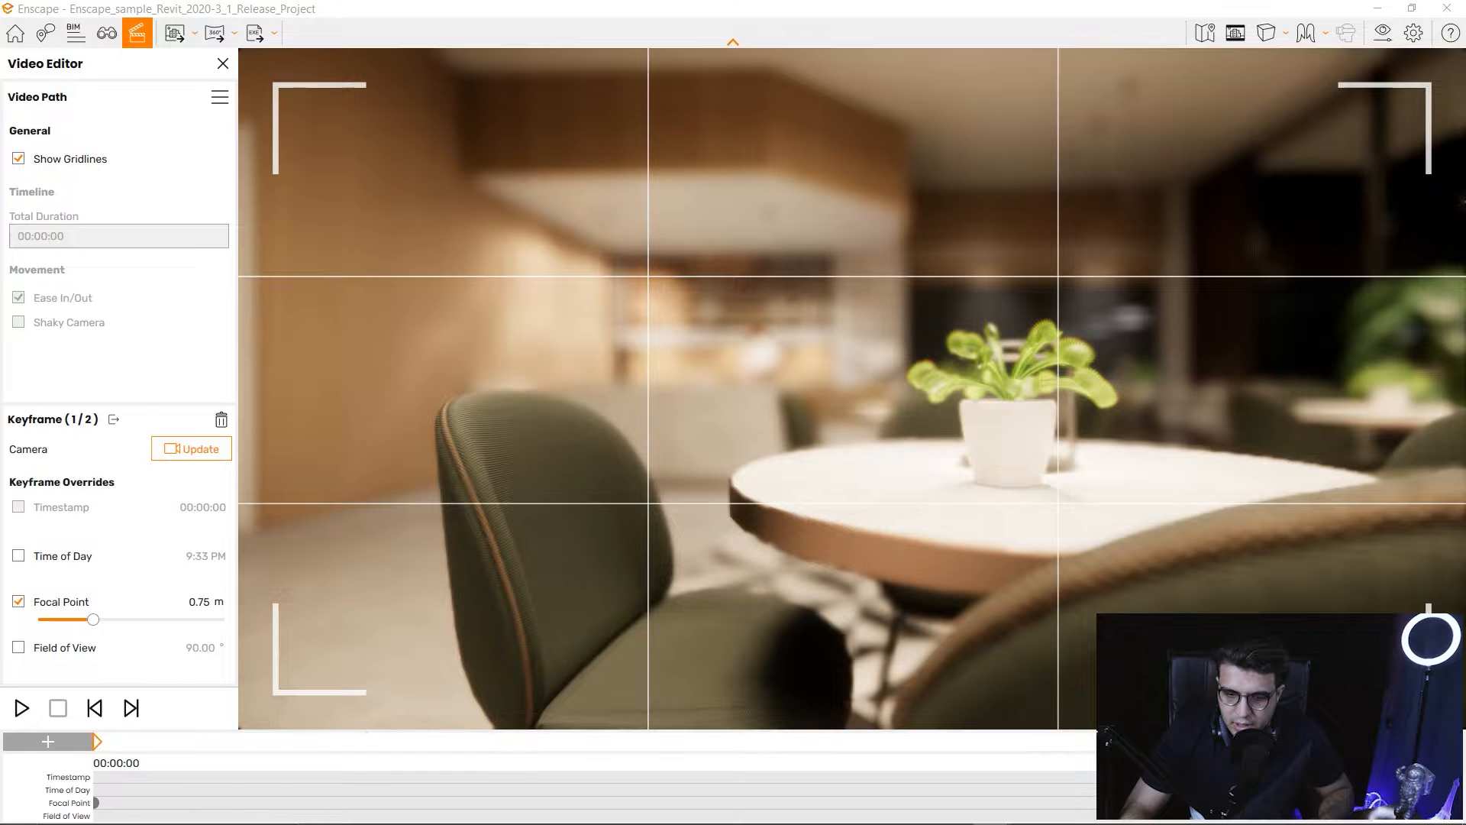
left_click(131, 708)
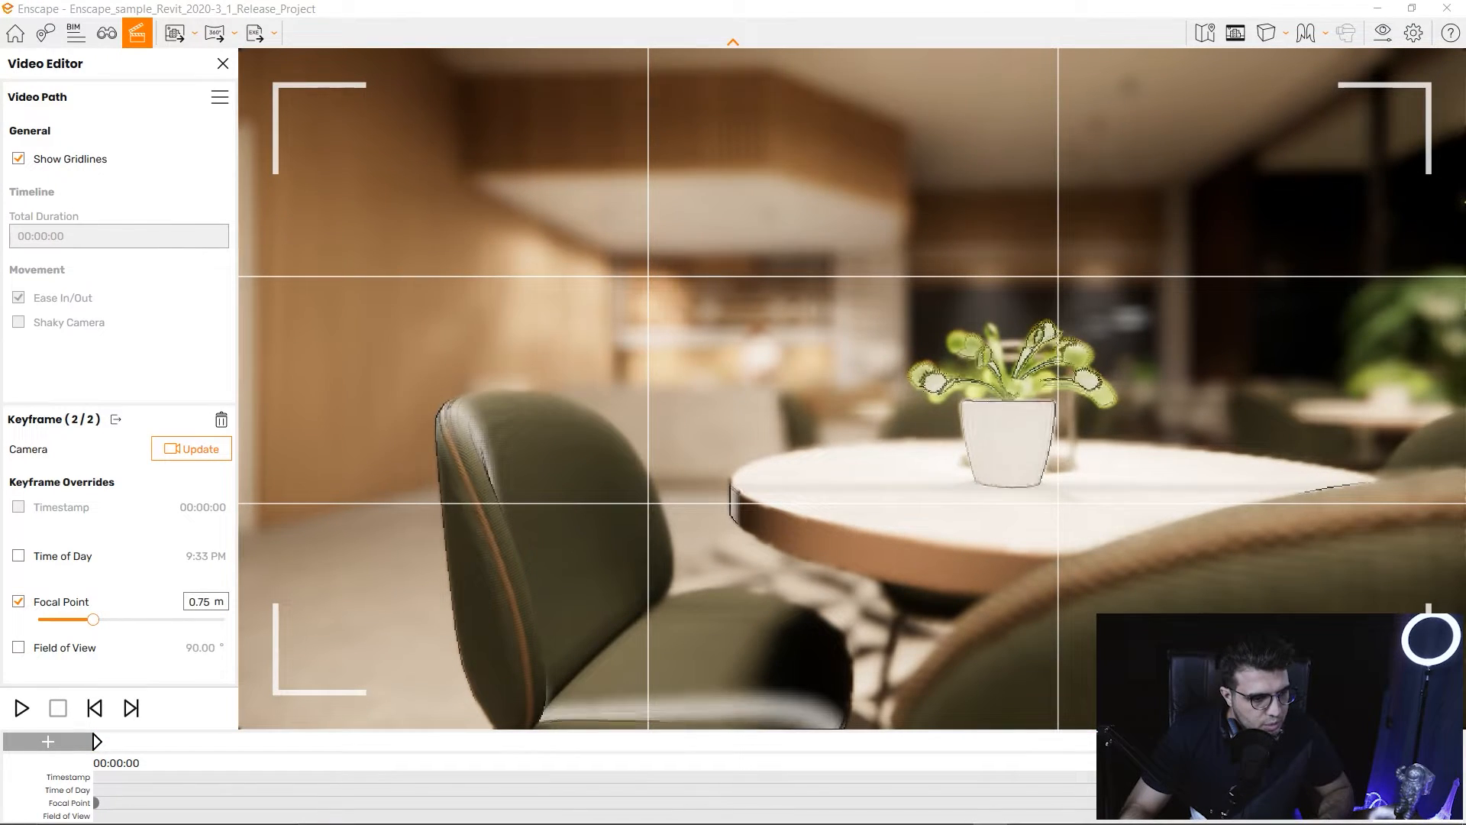
left_click_drag(94, 619, 106, 619)
left_click_drag(153, 619, 148, 618)
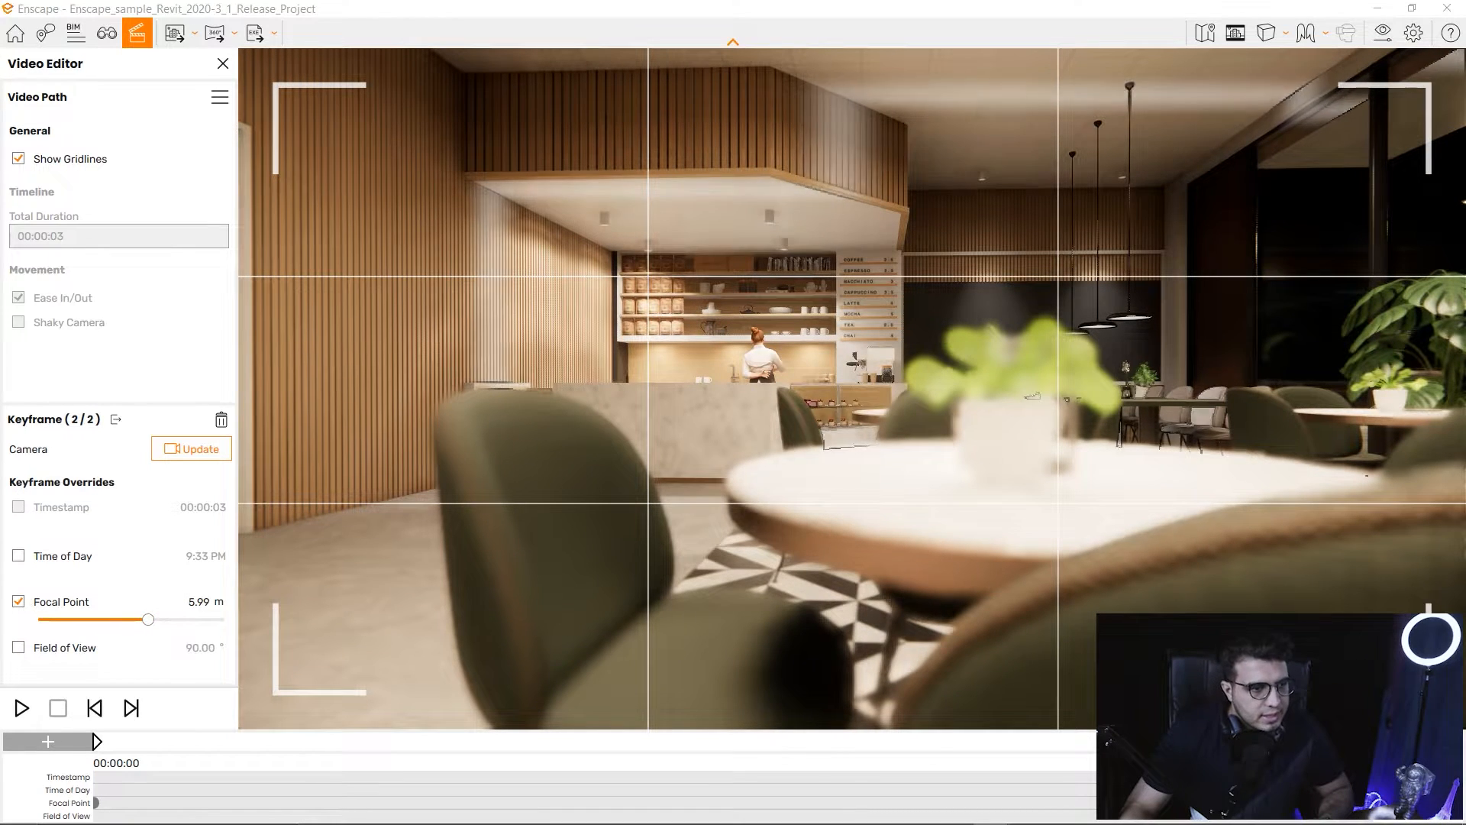
left_click(115, 419)
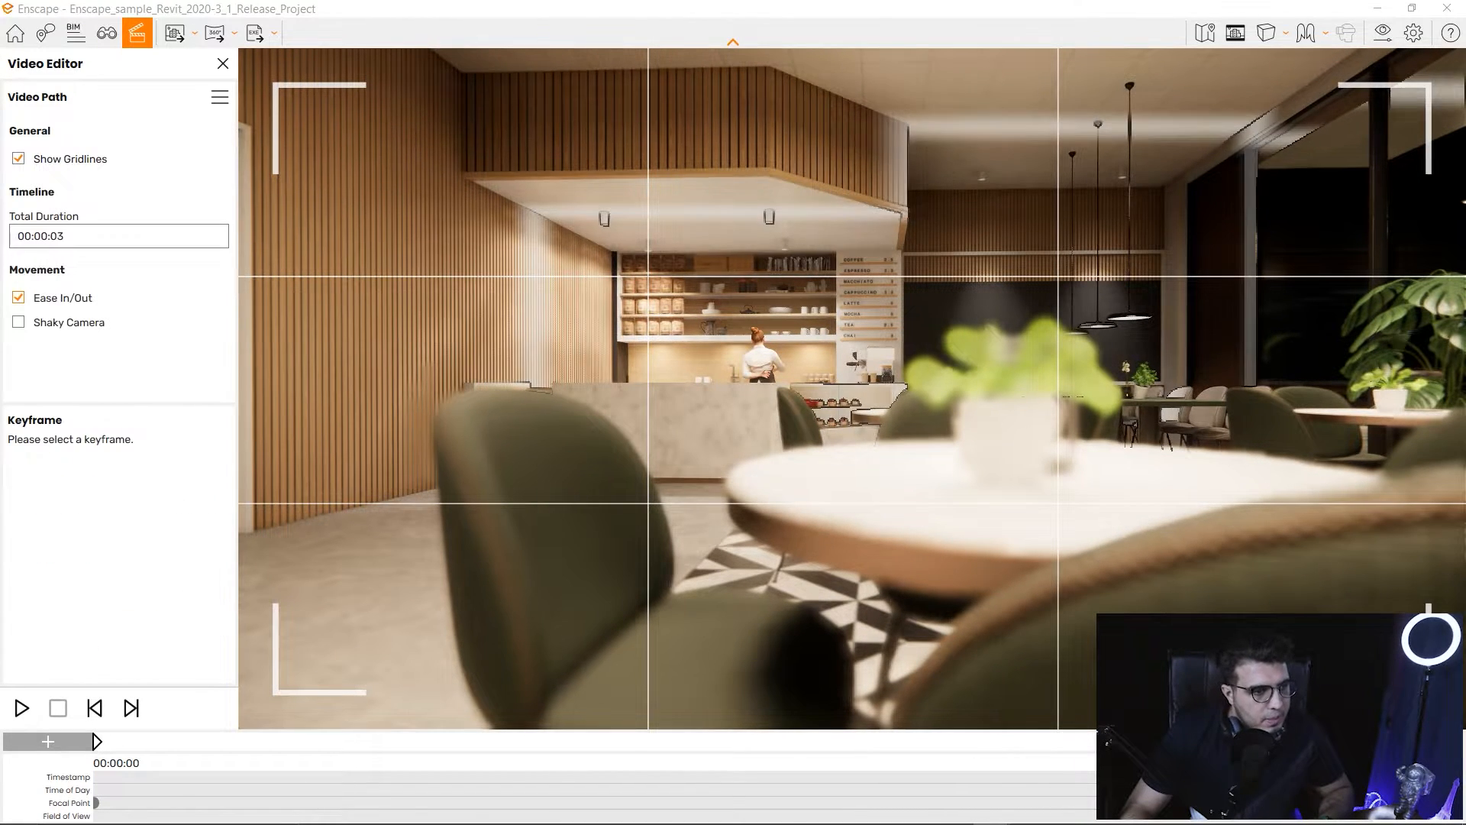
Lengthen the focus-pull path to 6 seconds and preview it.
left_click(119, 236)
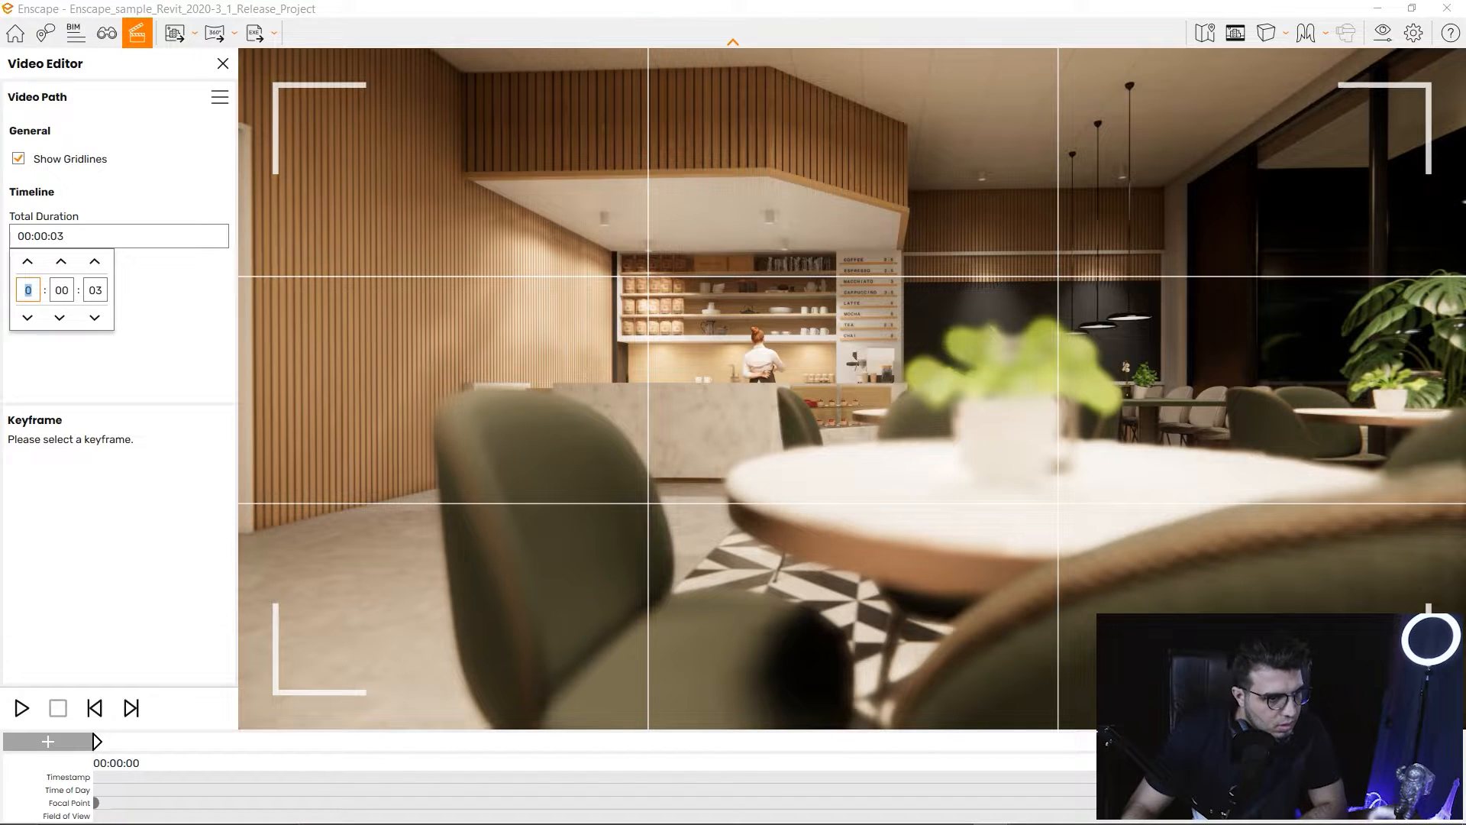
left_click(94, 261)
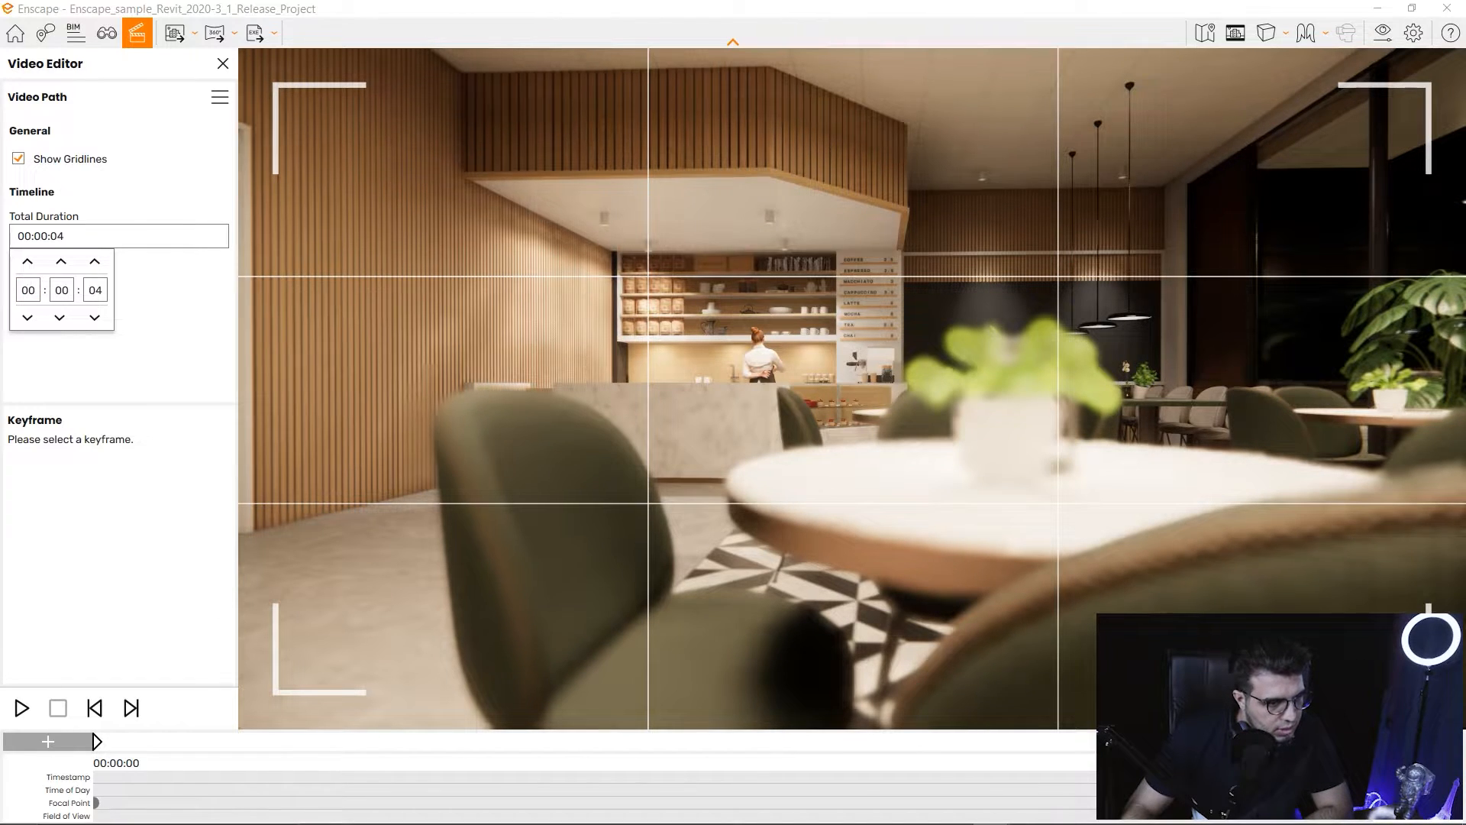
left_click(94, 262)
left_click(95, 261)
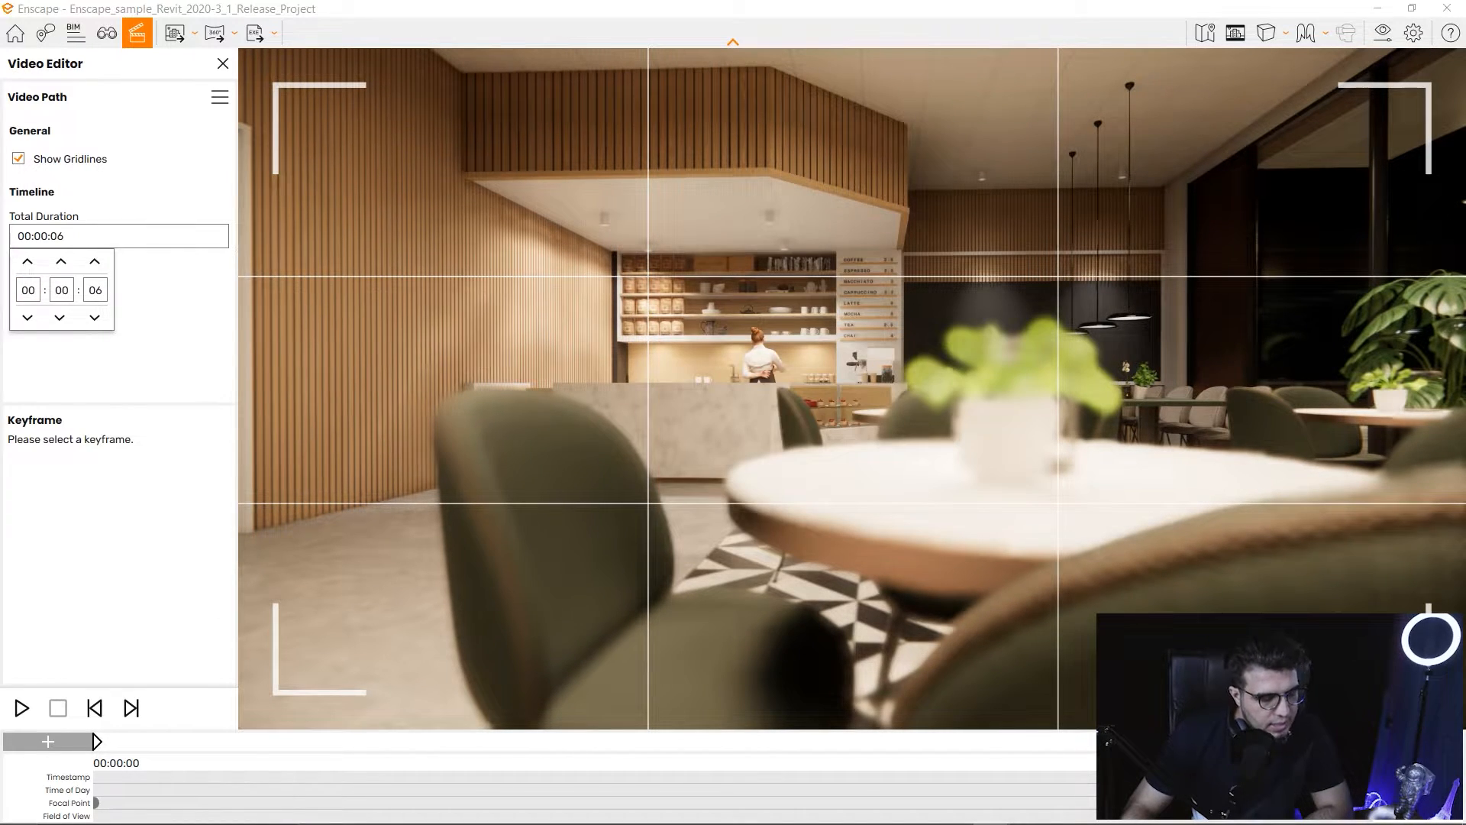
left_click(21, 708)
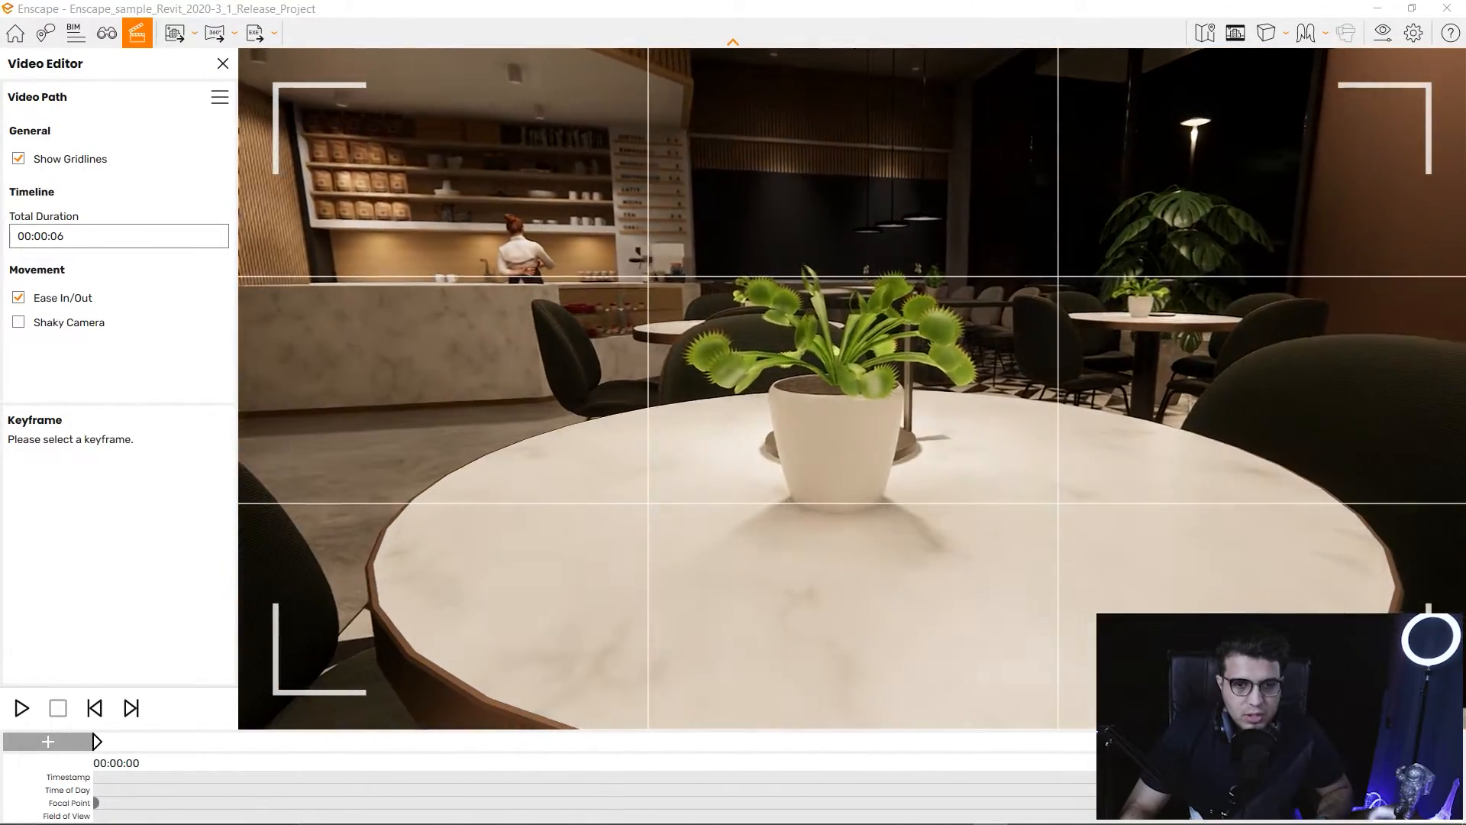
Fly the camera back from the café table to a wide view of the lounge sofas.
key("s")
key("w")
key("q")
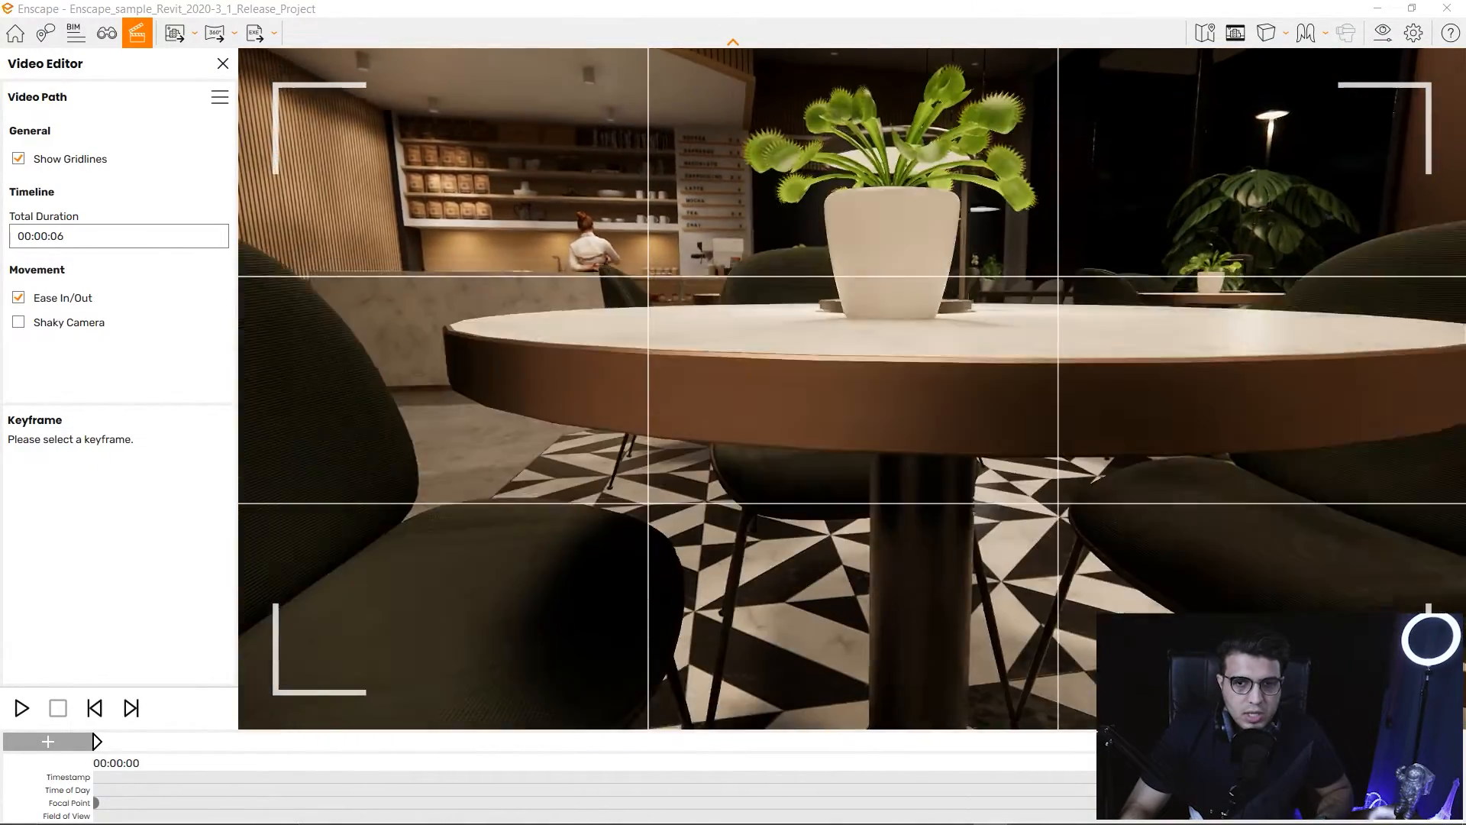
key("e")
key("s")
key("q")
key("s")
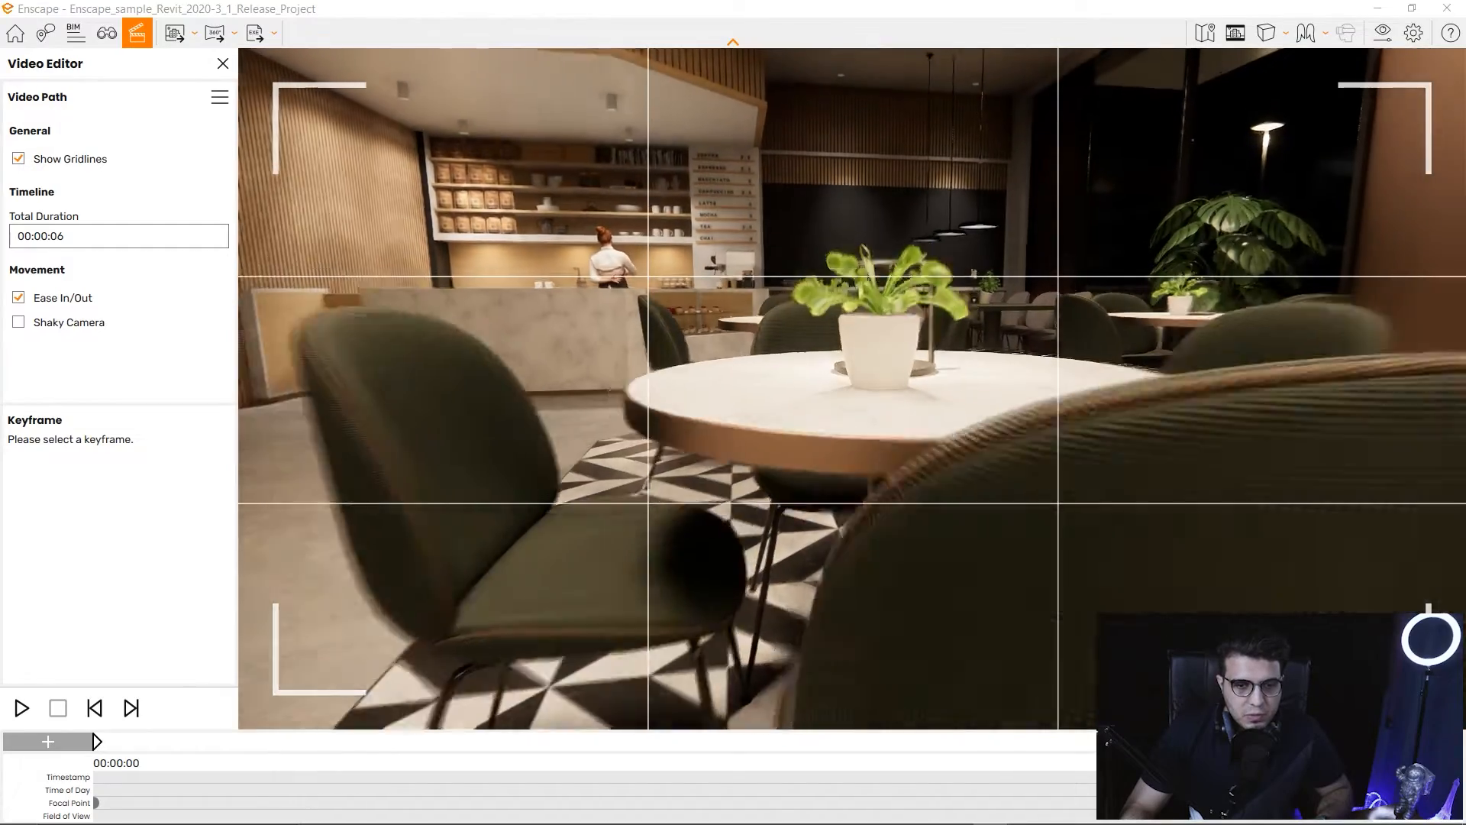
key("w")
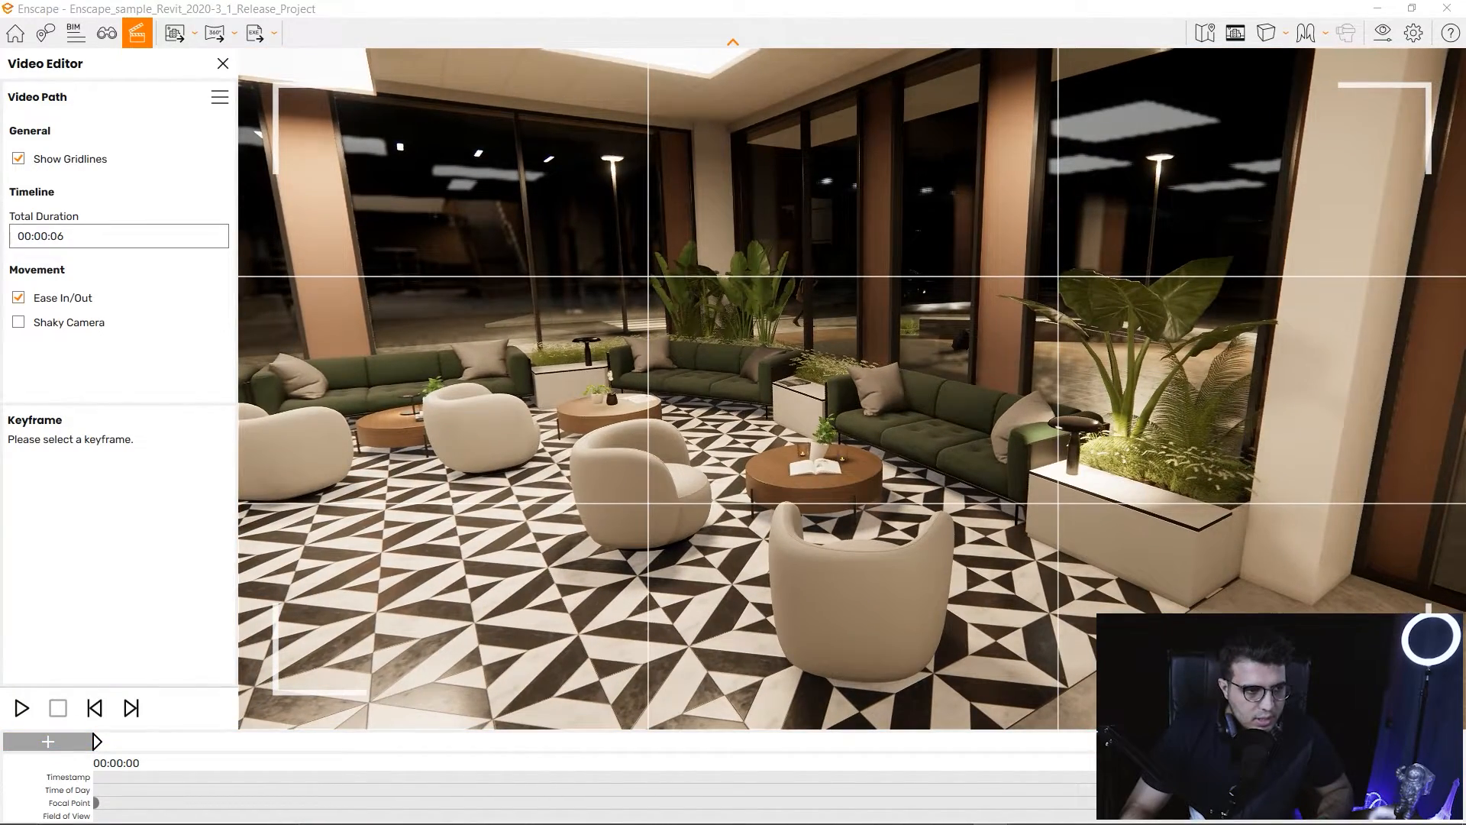
left_click(219, 97)
Start a new video path, confirm deleting the old one, and keyframe the lounge view.
left_click(260, 125)
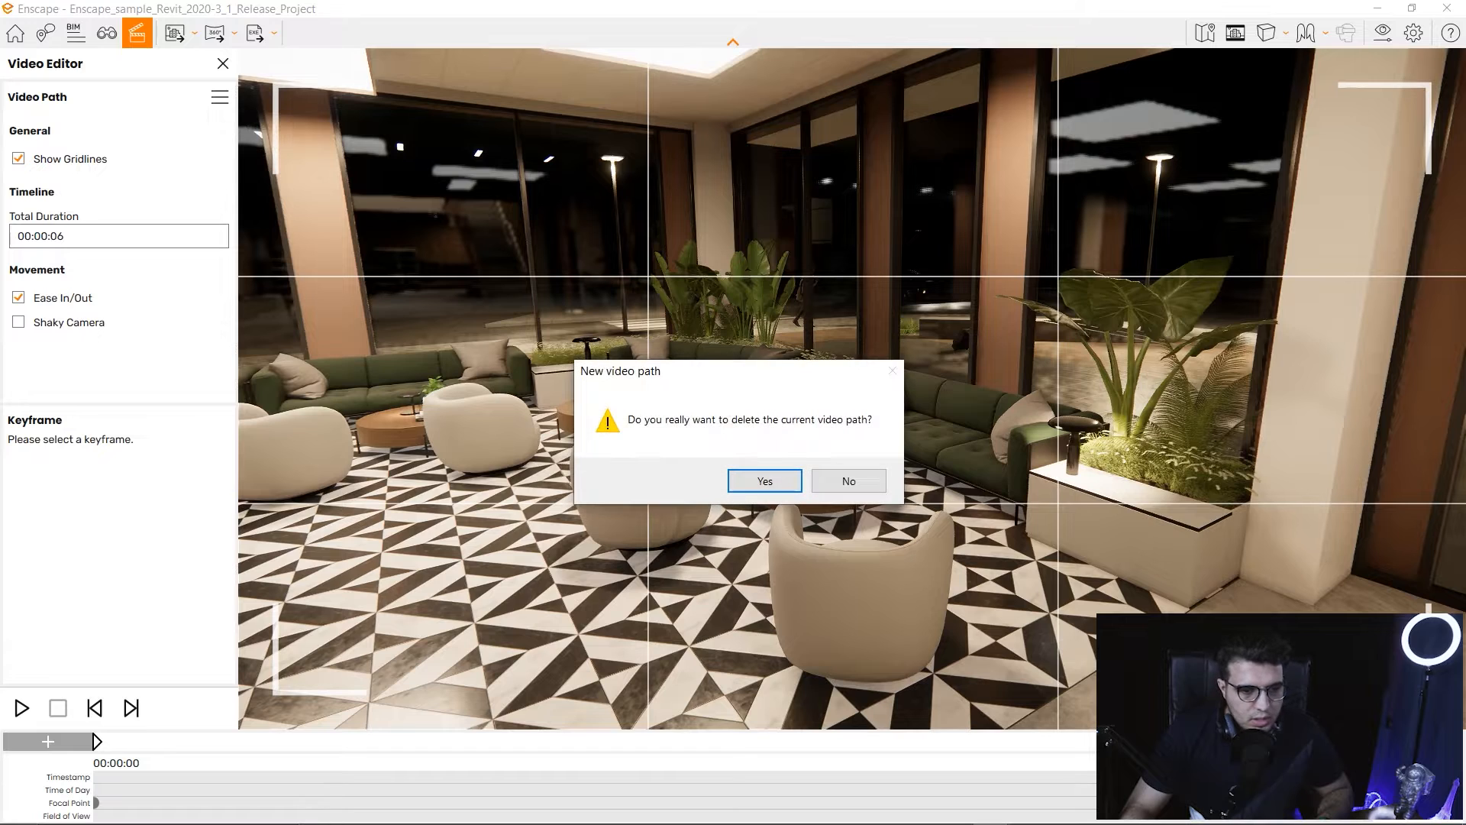
key("Return")
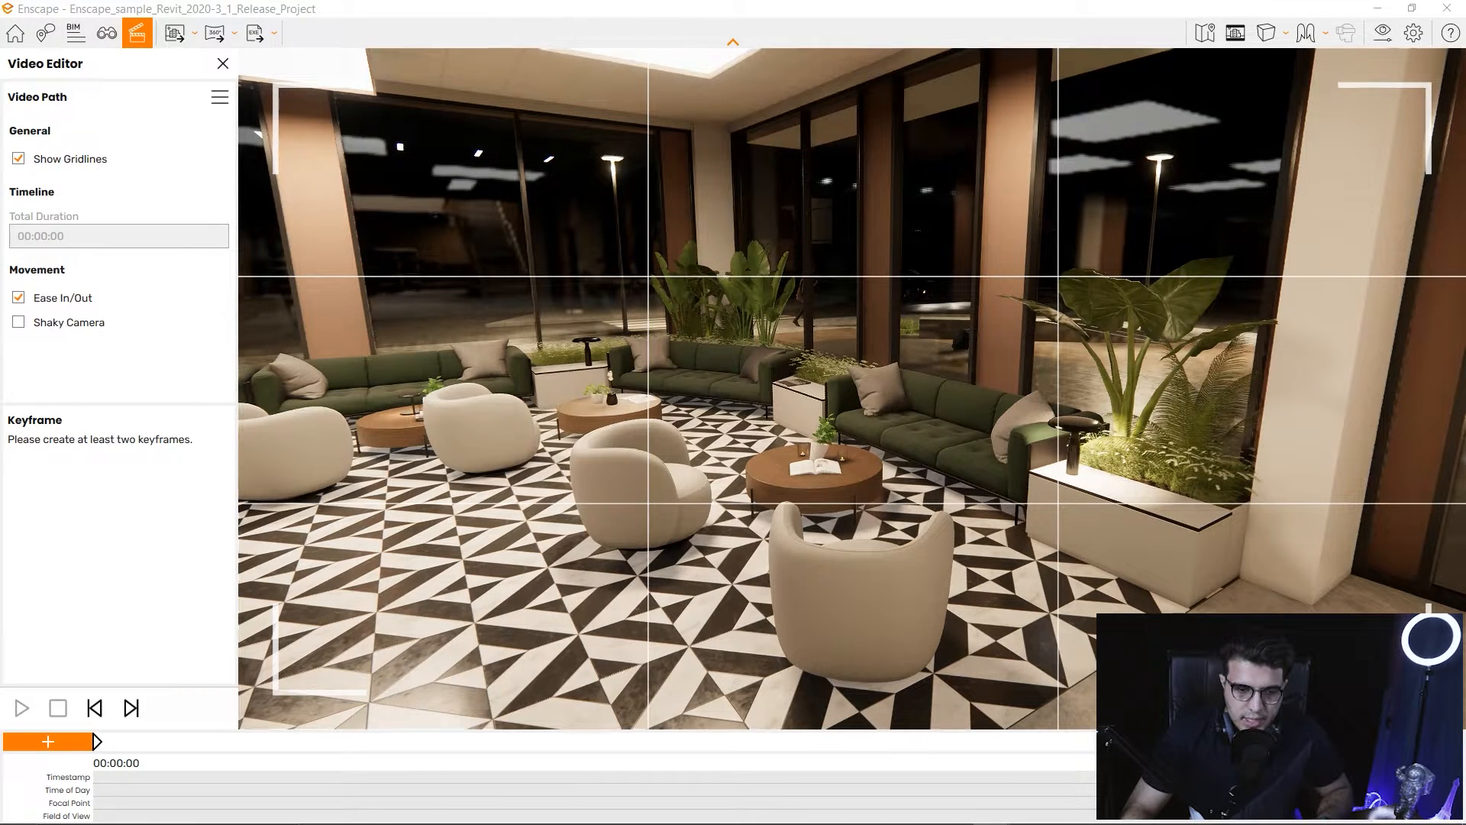
left_click(47, 742)
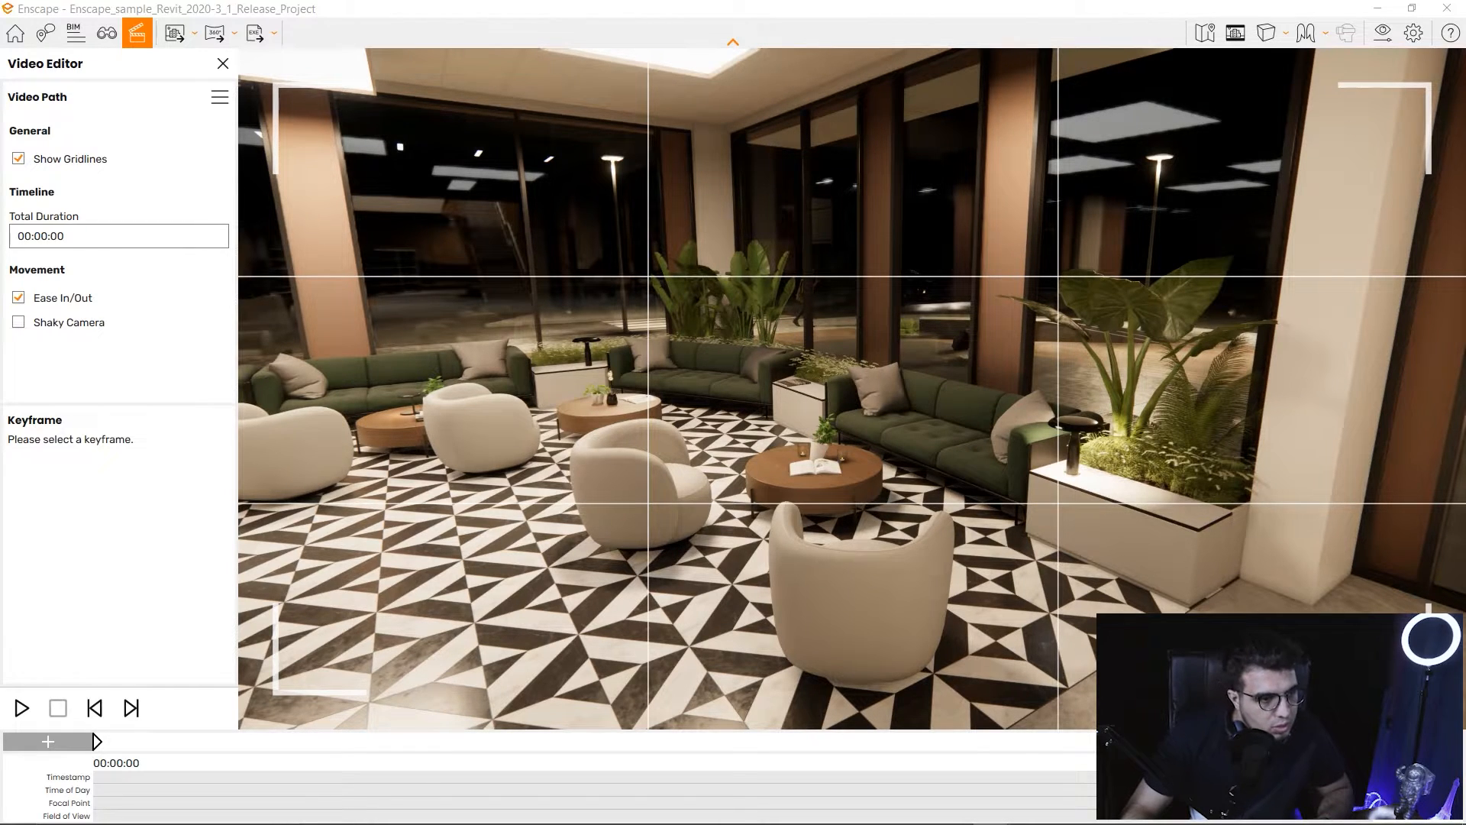
Set the path's Total Duration to 00:00:07.
left_click(95, 237)
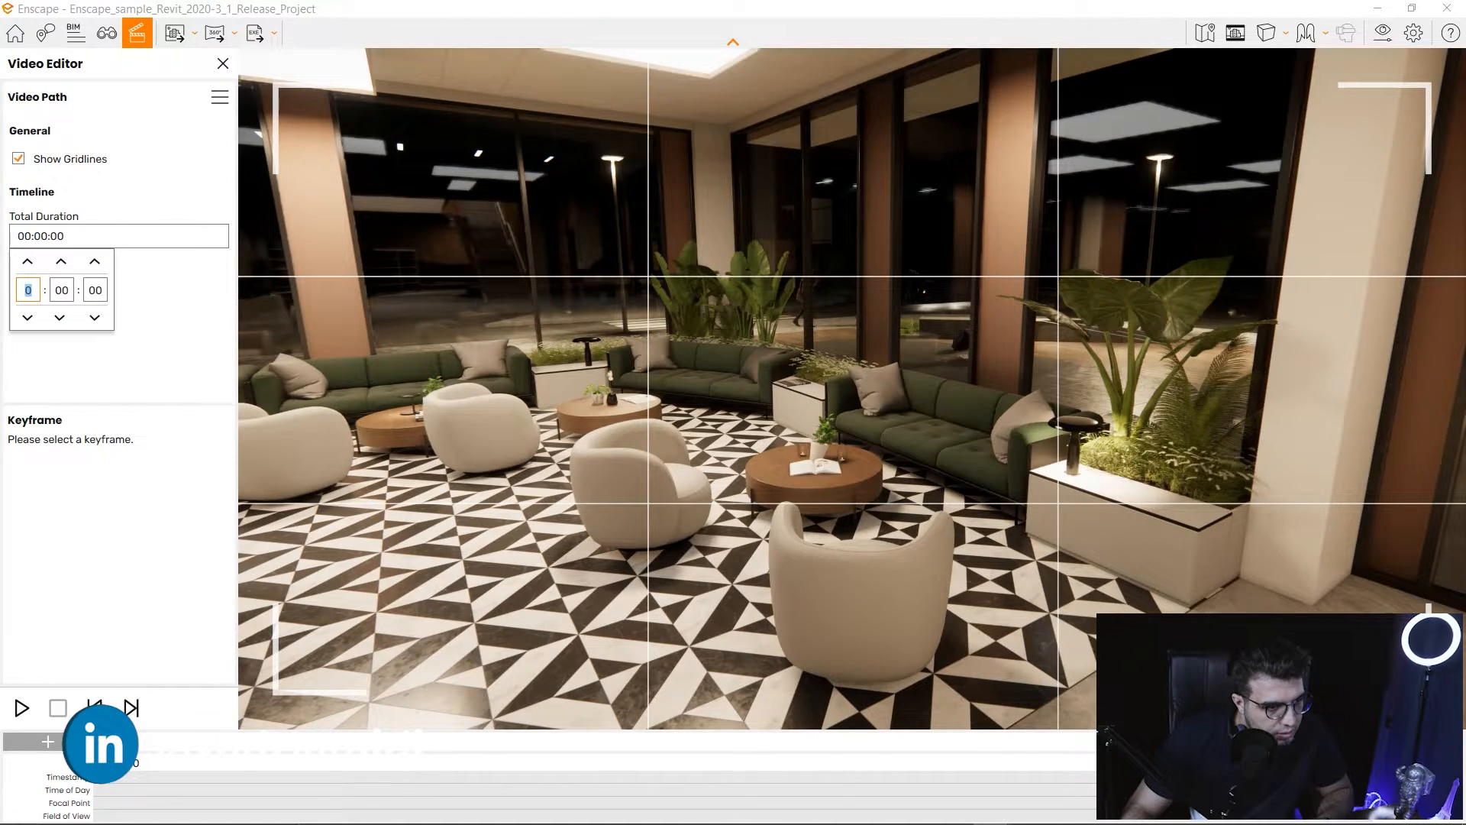
type("4")
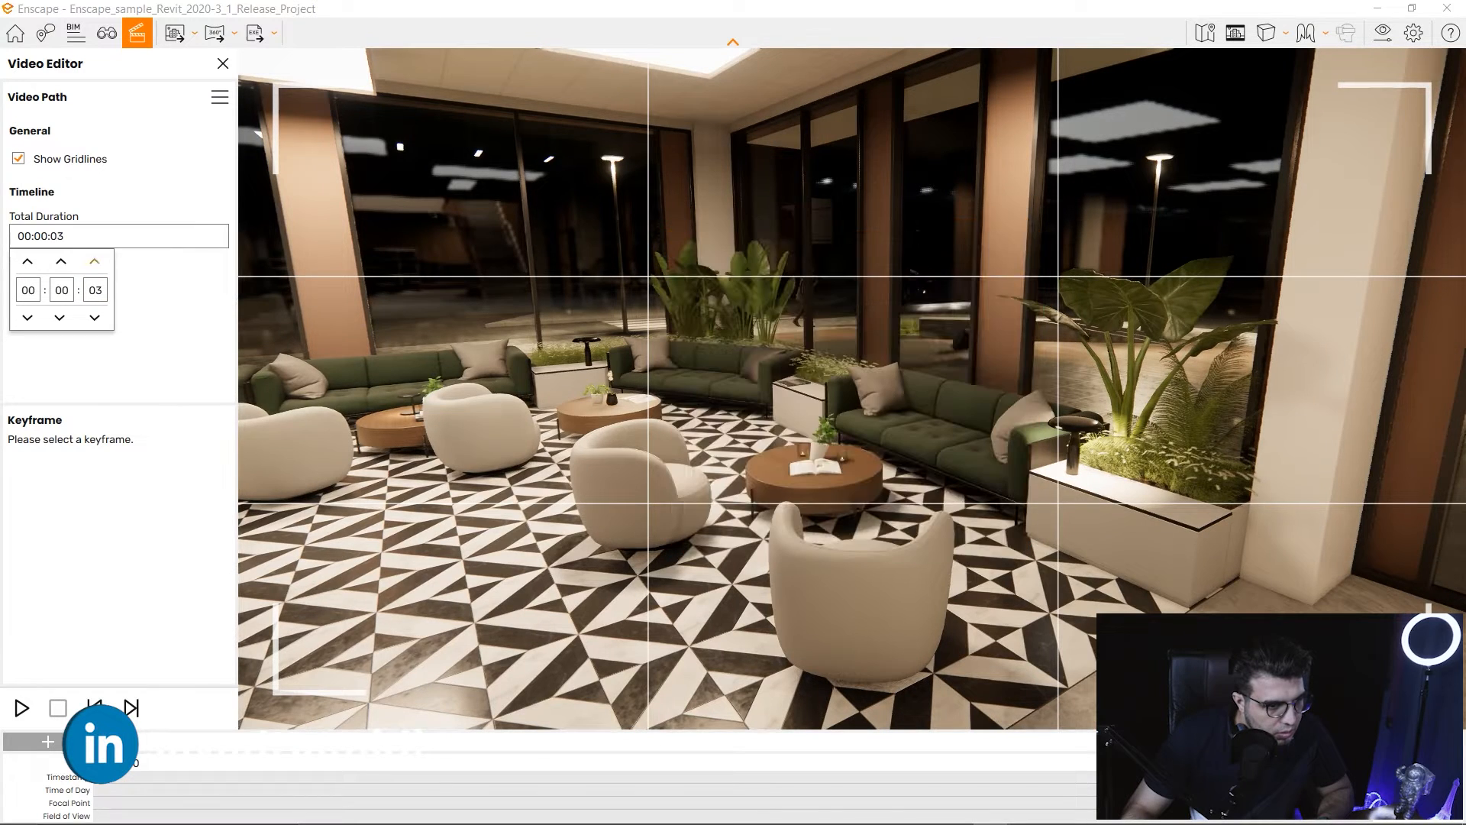
left_click(95, 262)
left_click(95, 261)
left_click(168, 306)
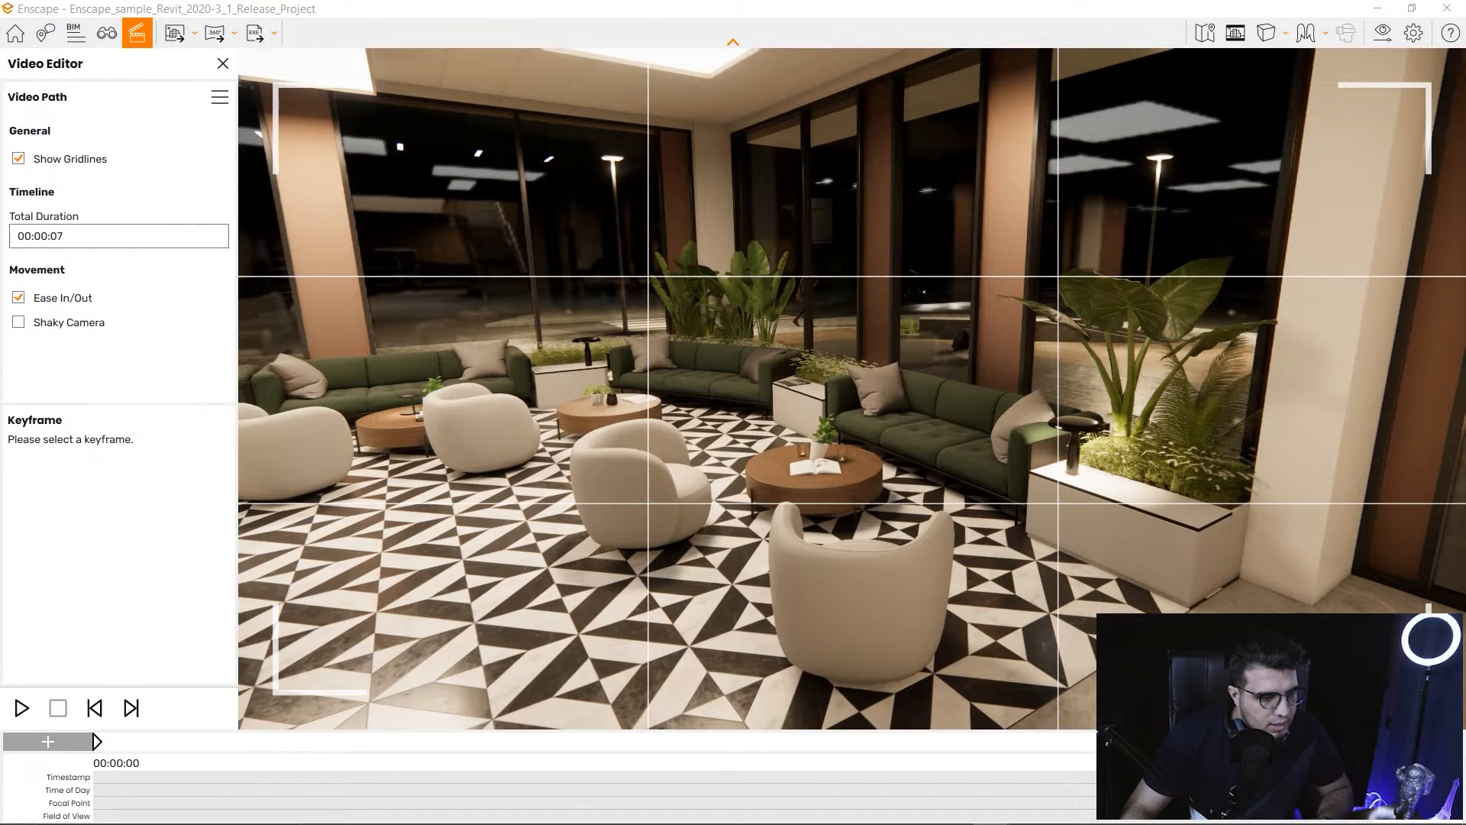
Give the keyframe a 30.96° Field of View override framing the coffee table and sofas.
left_click(97, 741)
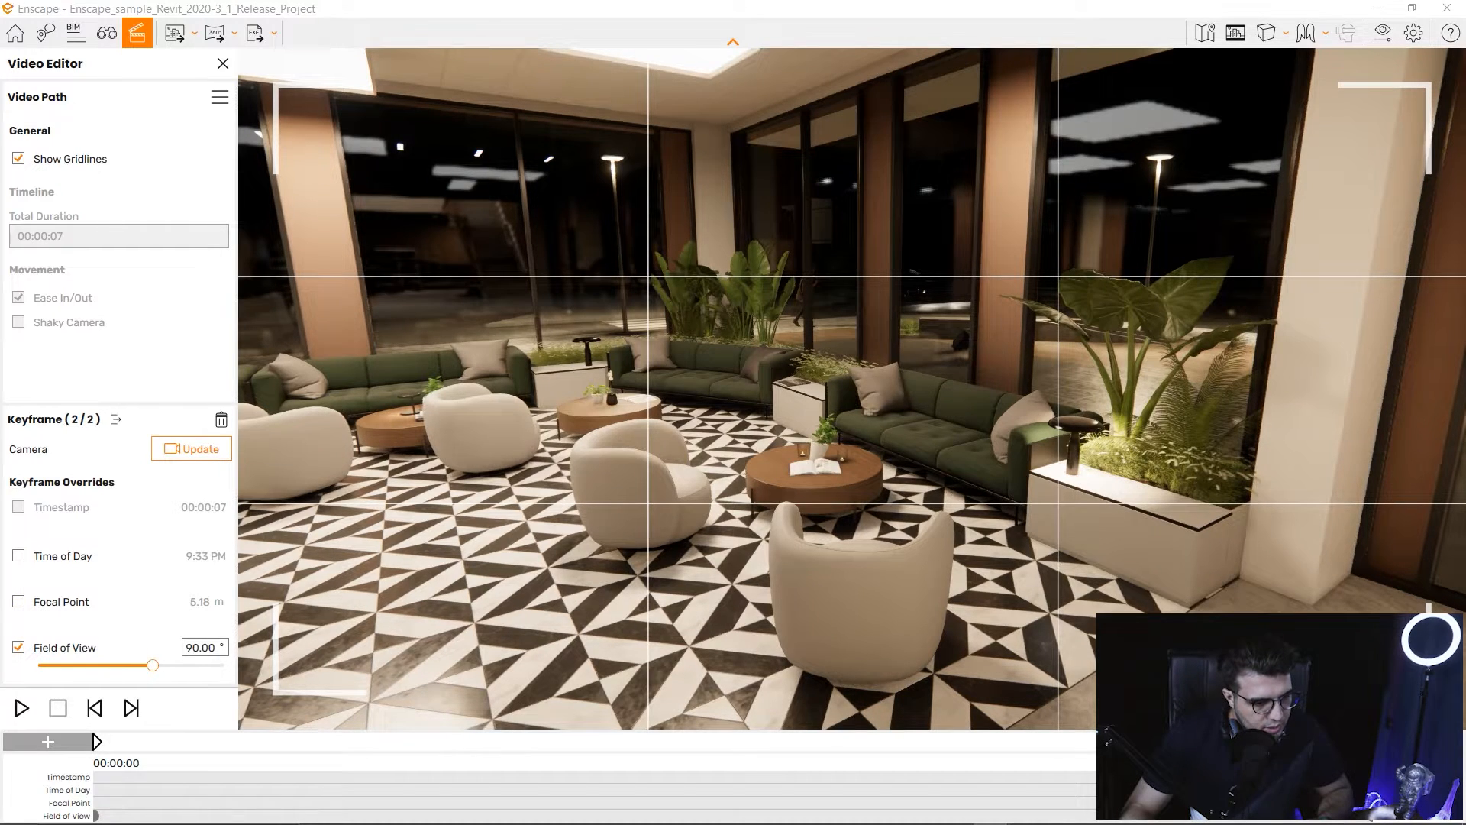
left_click_drag(152, 665, 69, 665)
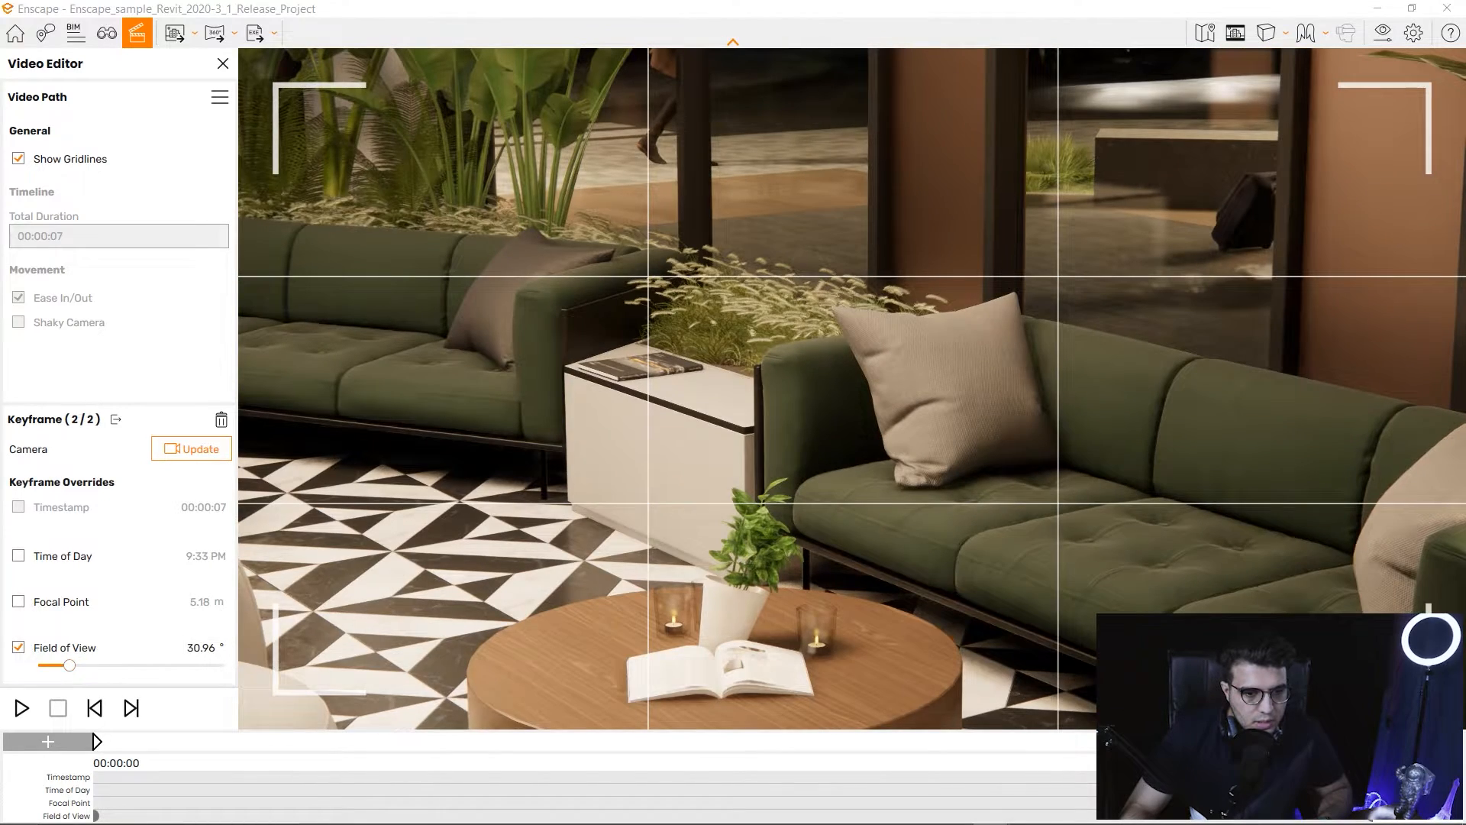
middle_click_drag(852, 389, 906, 263)
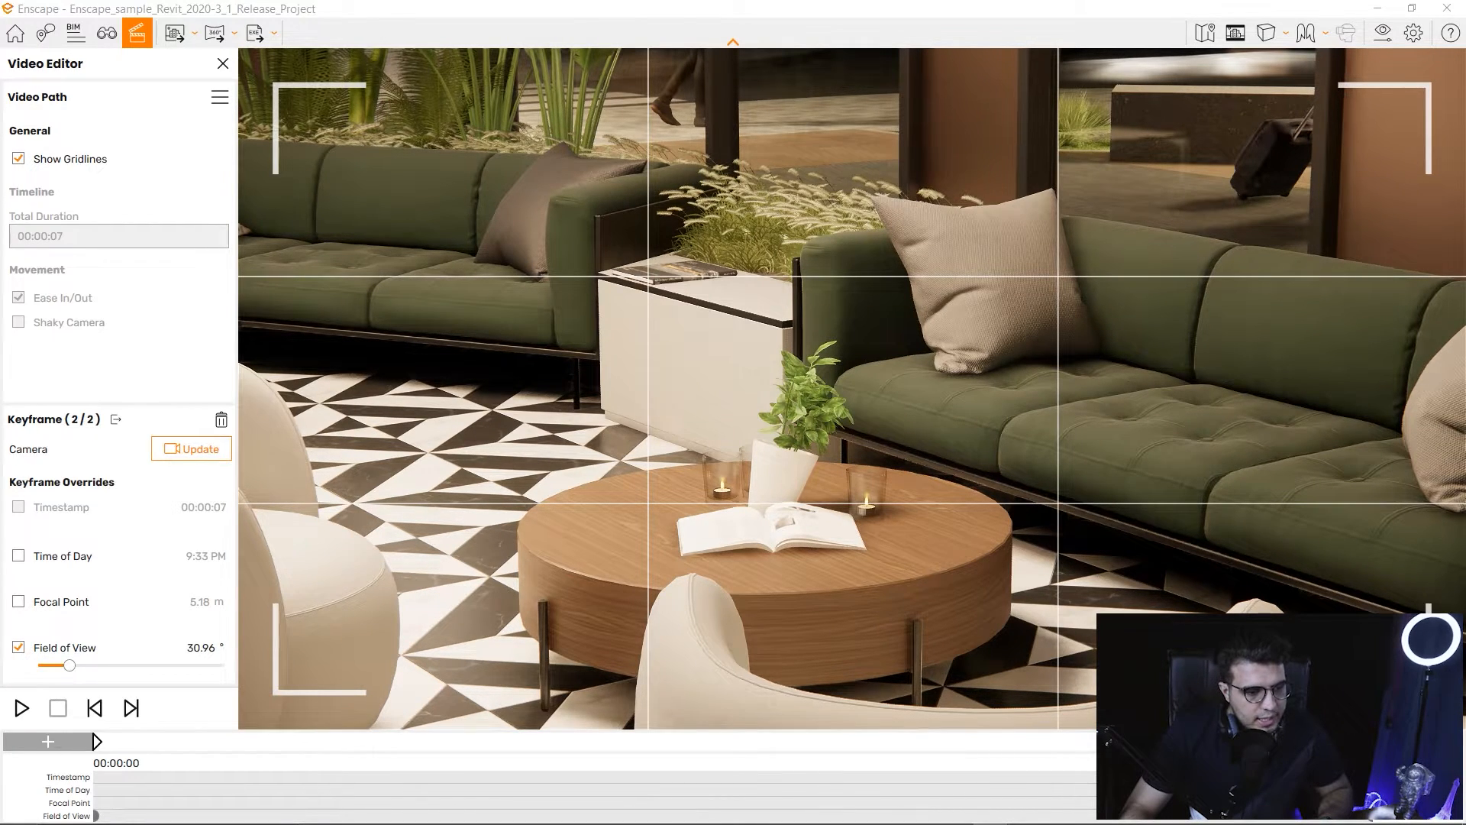
Preview the zooming path, then turn toward the entrance and fly outside facing the building.
left_click(22, 708)
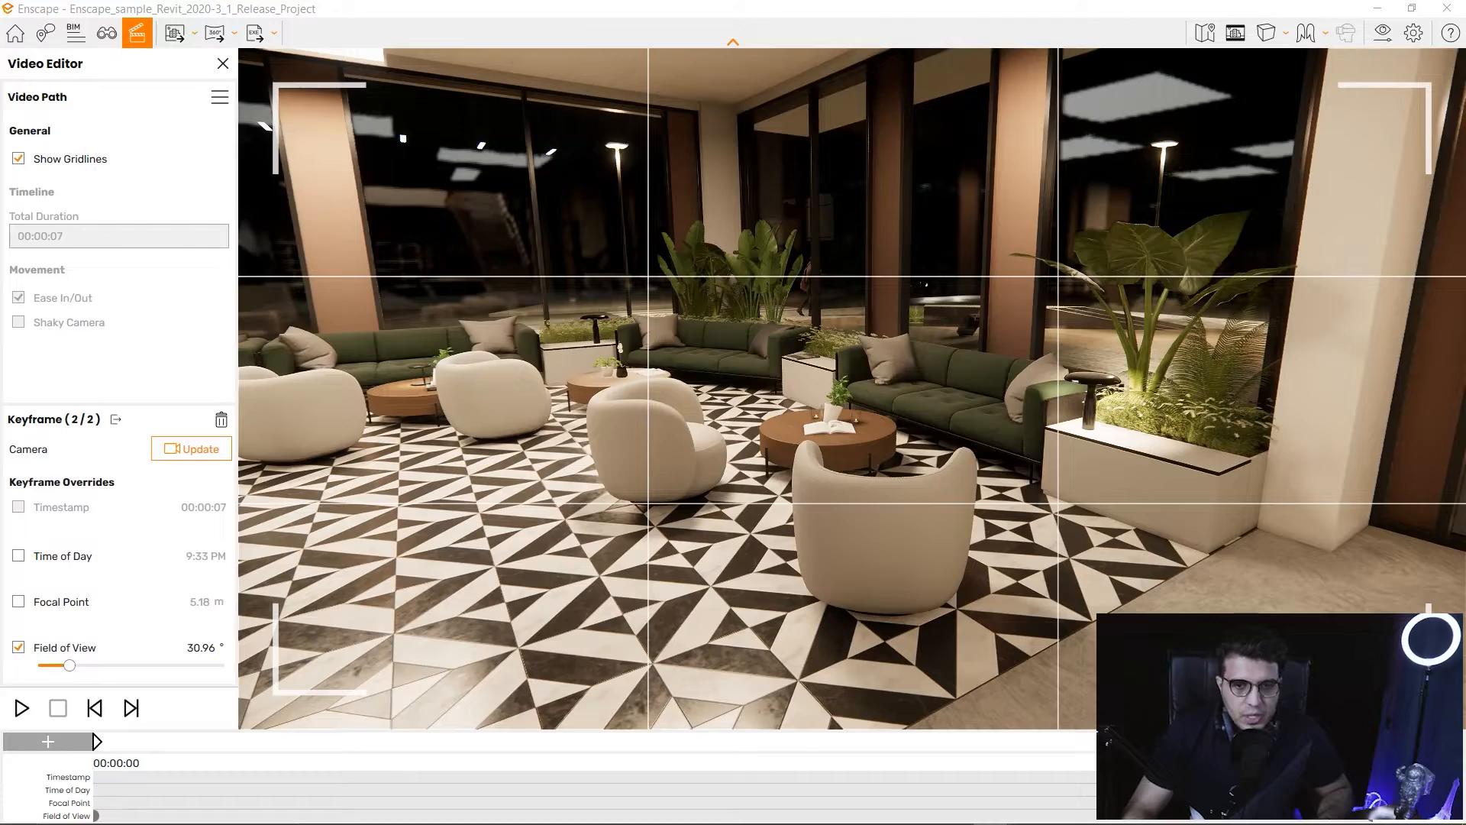
left_click_drag(852, 388, 1367, 385)
key("s")
key("s")
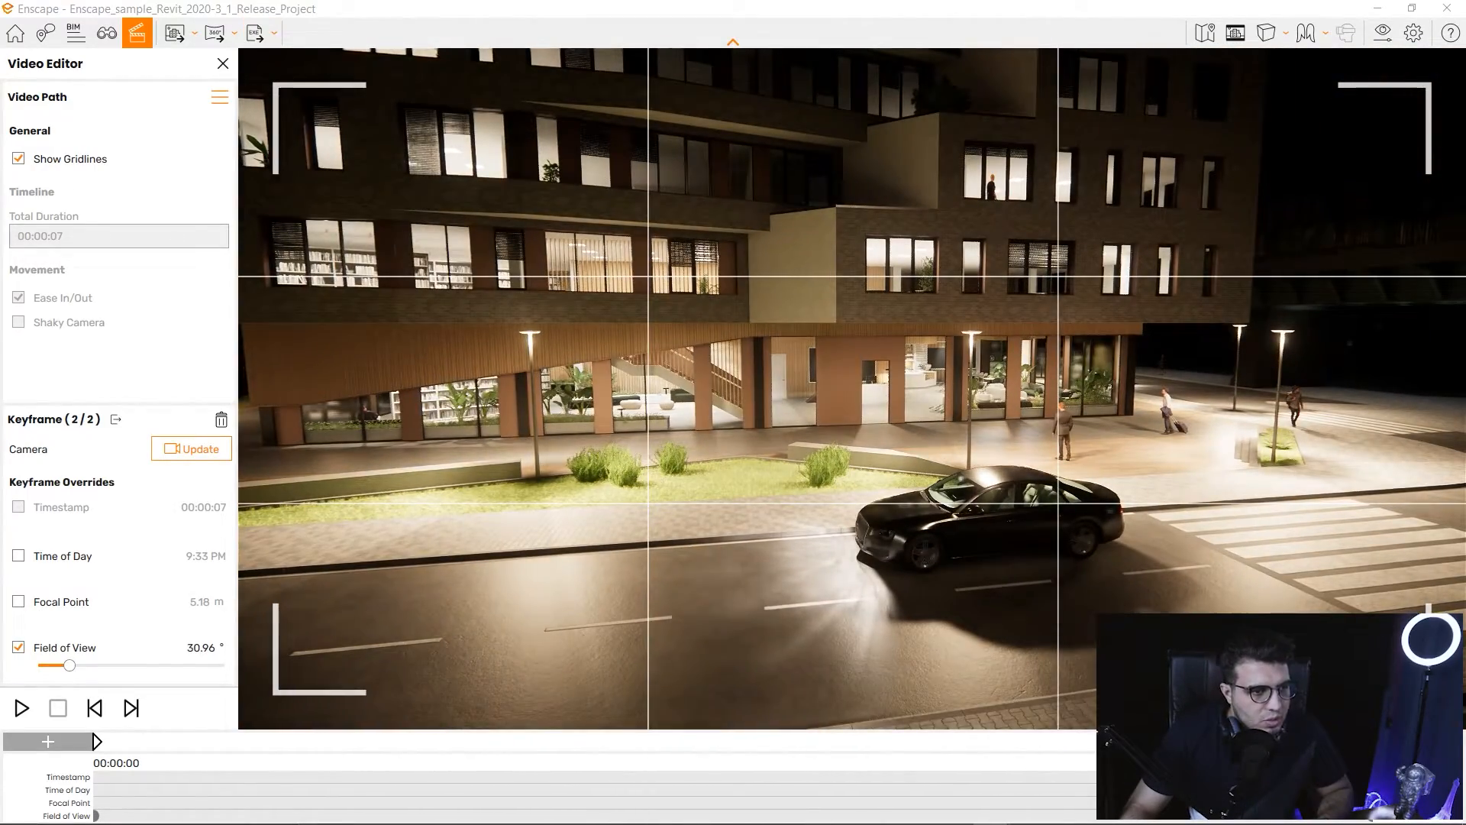
Replace the lounge video path with exterior.xml loaded from the Desktop, discarding the unsaved path.
left_click(219, 97)
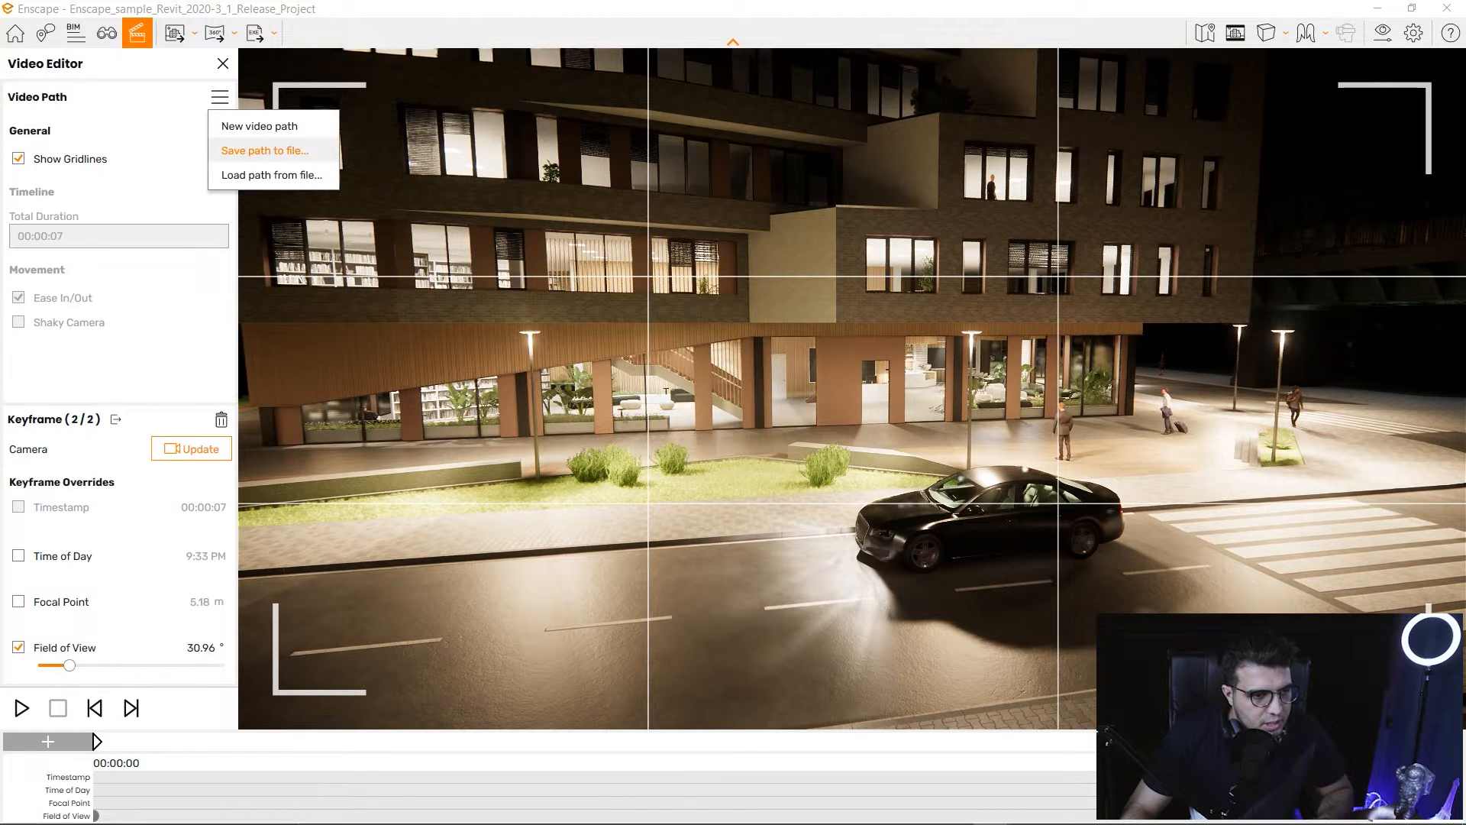
left_click(264, 175)
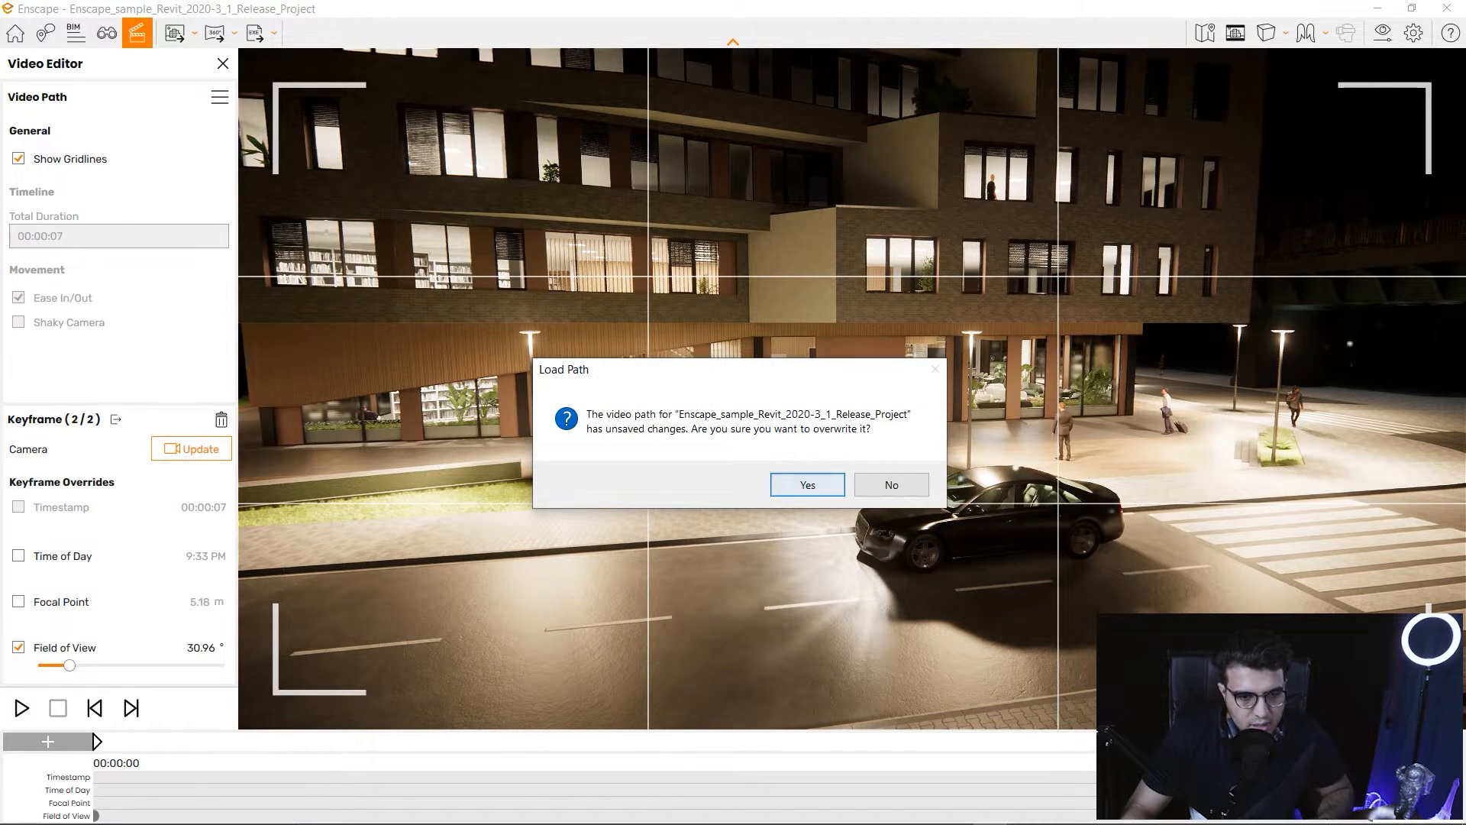
key("Return")
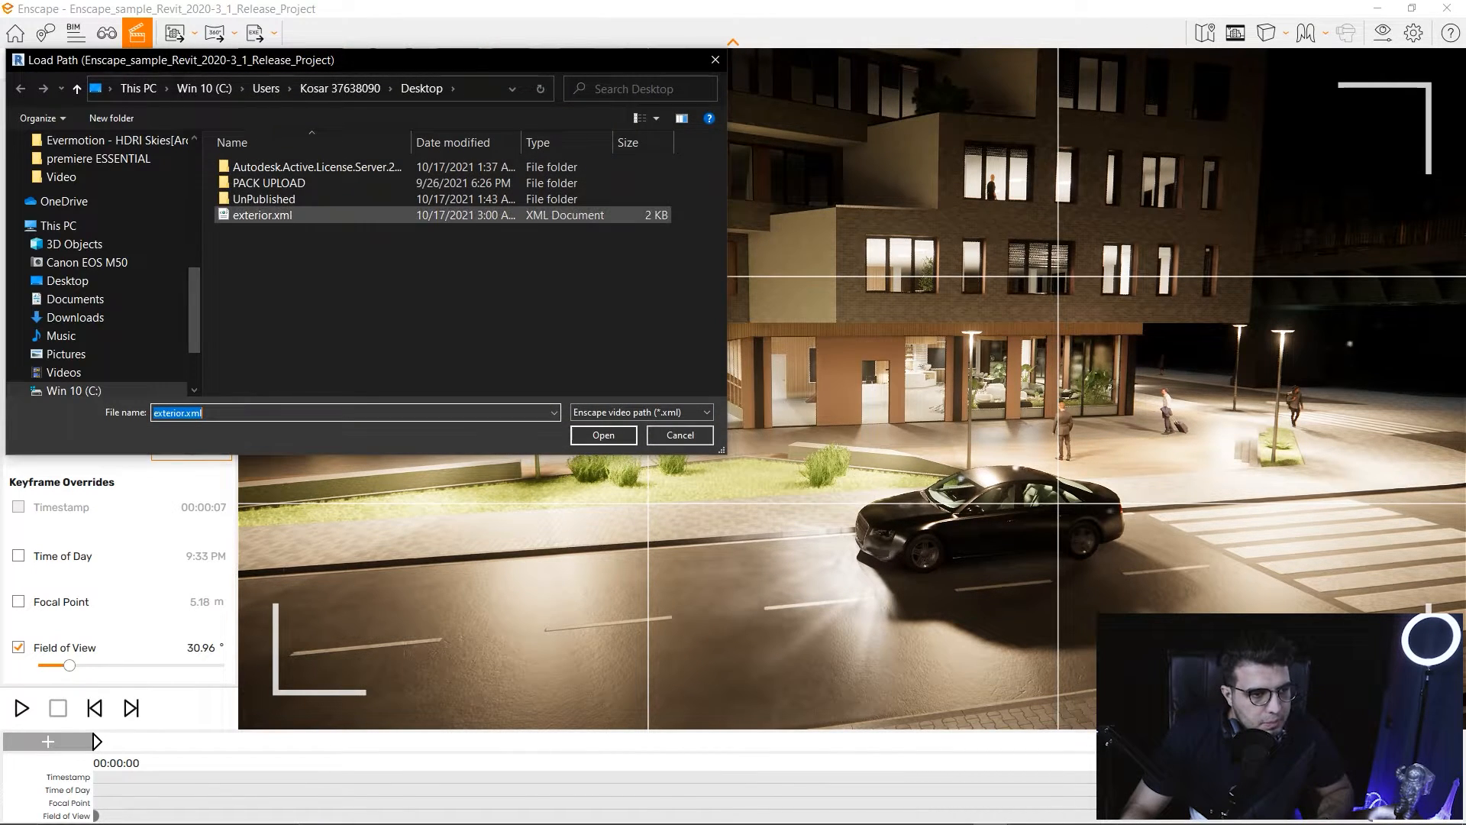
left_click(67, 281)
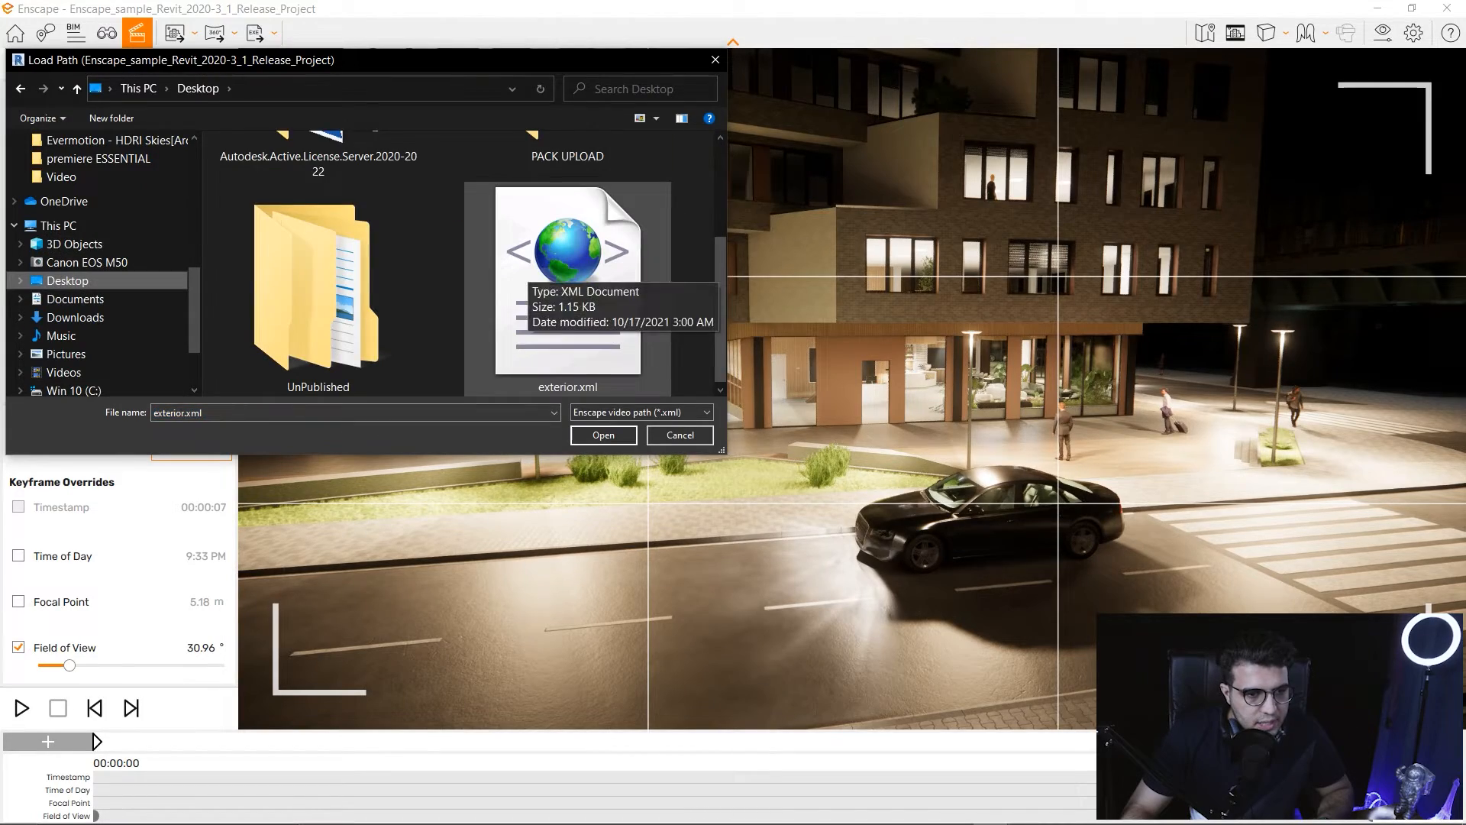
key("Return")
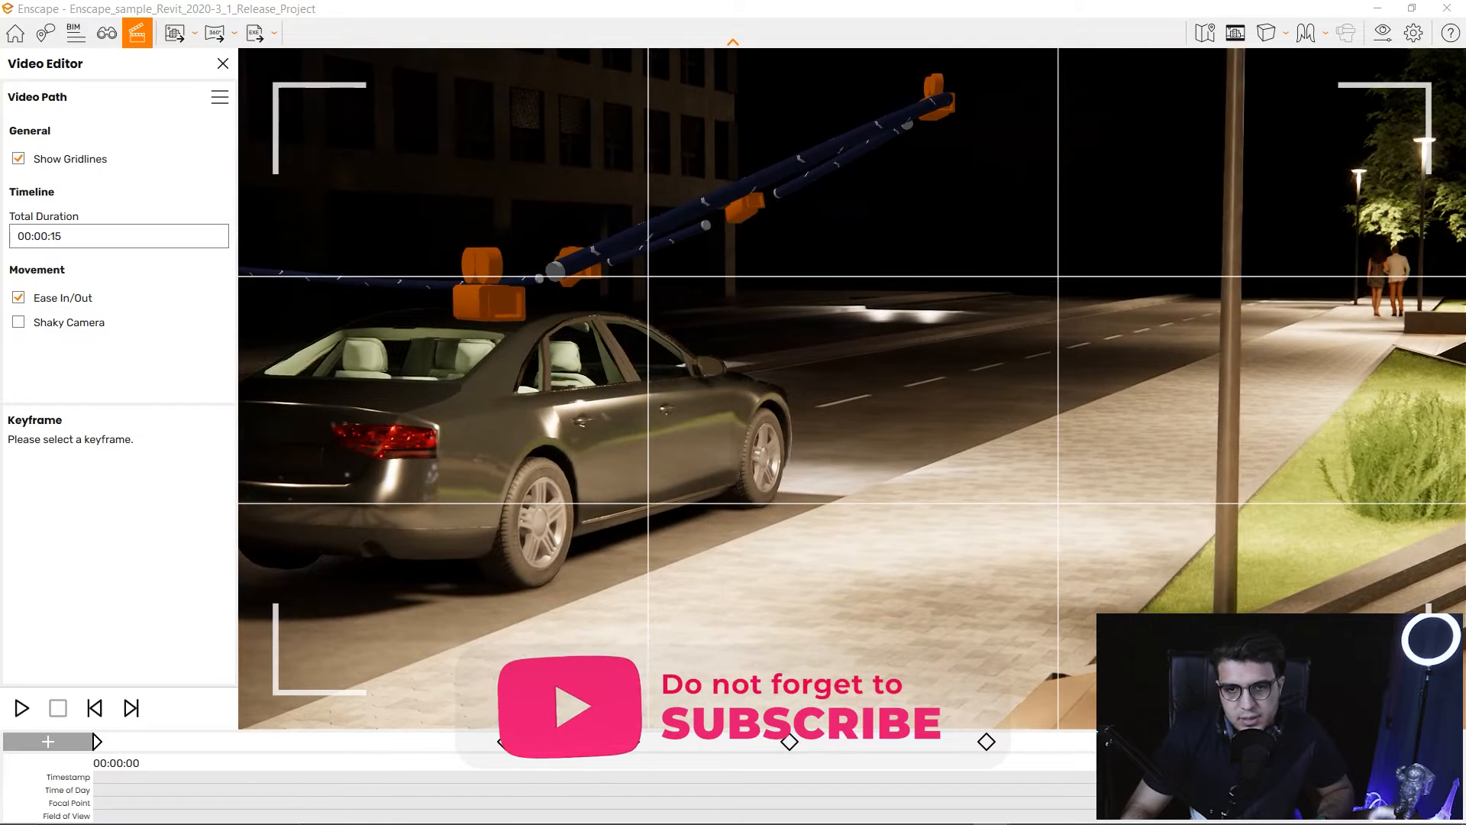
Apply the Starting View visual preset for a daytime look and close Visual Settings.
left_click(1383, 32)
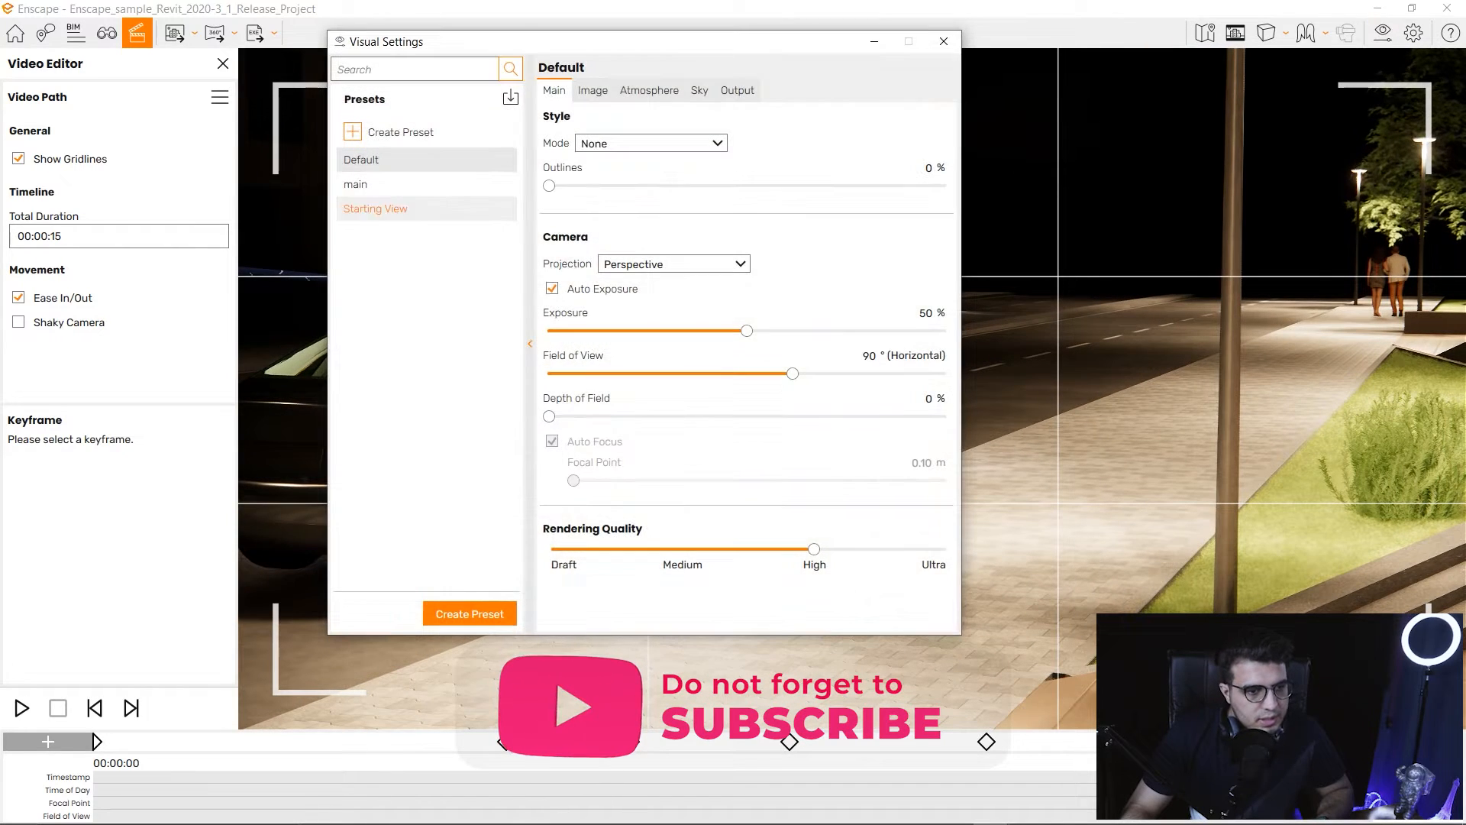
left_click(375, 209)
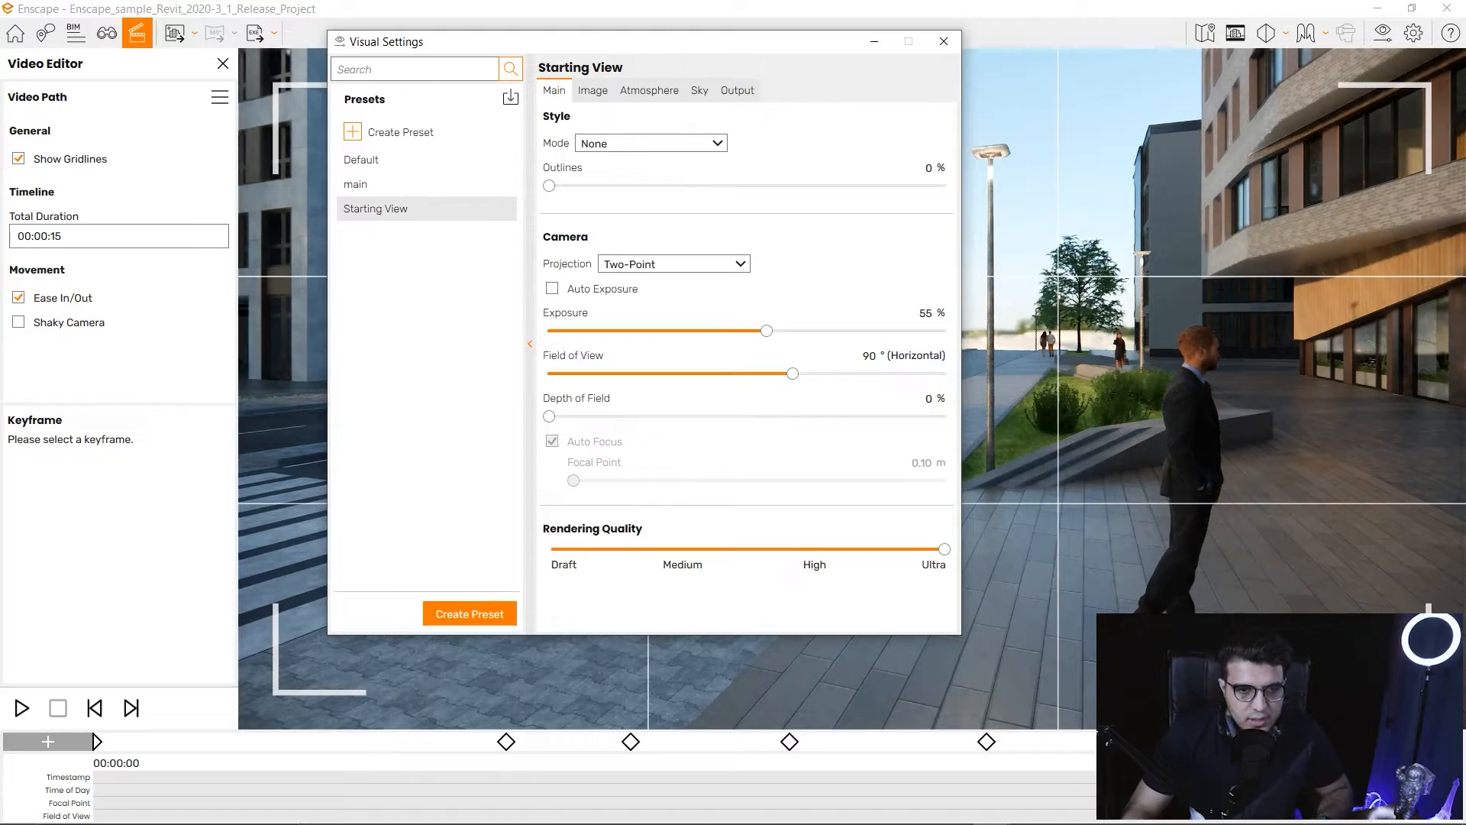
left_click(944, 42)
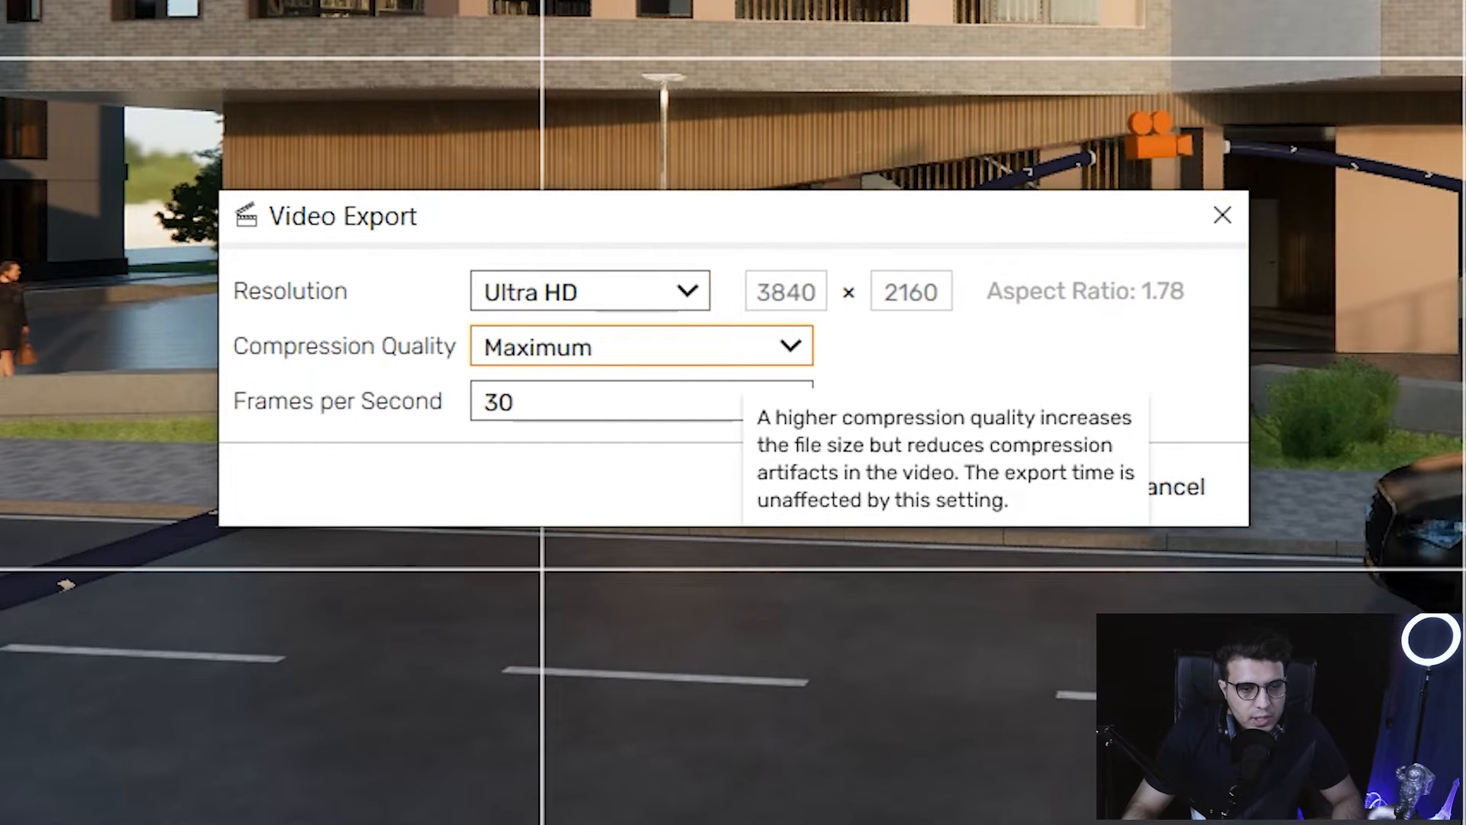
Set the video export resolution to Full HD and the frame rate to 60 fps.
left_click(626, 292)
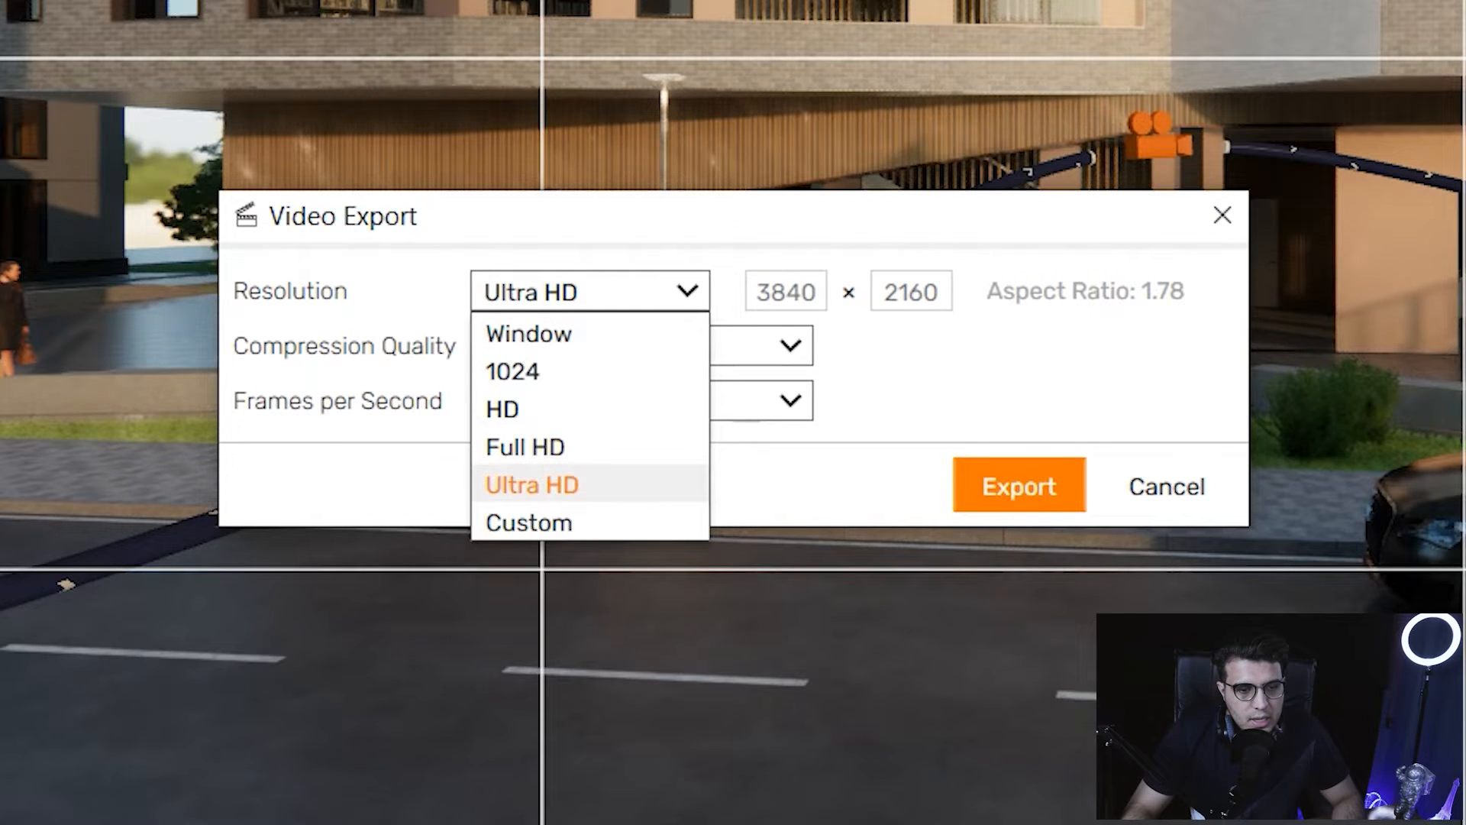
left_click(524, 447)
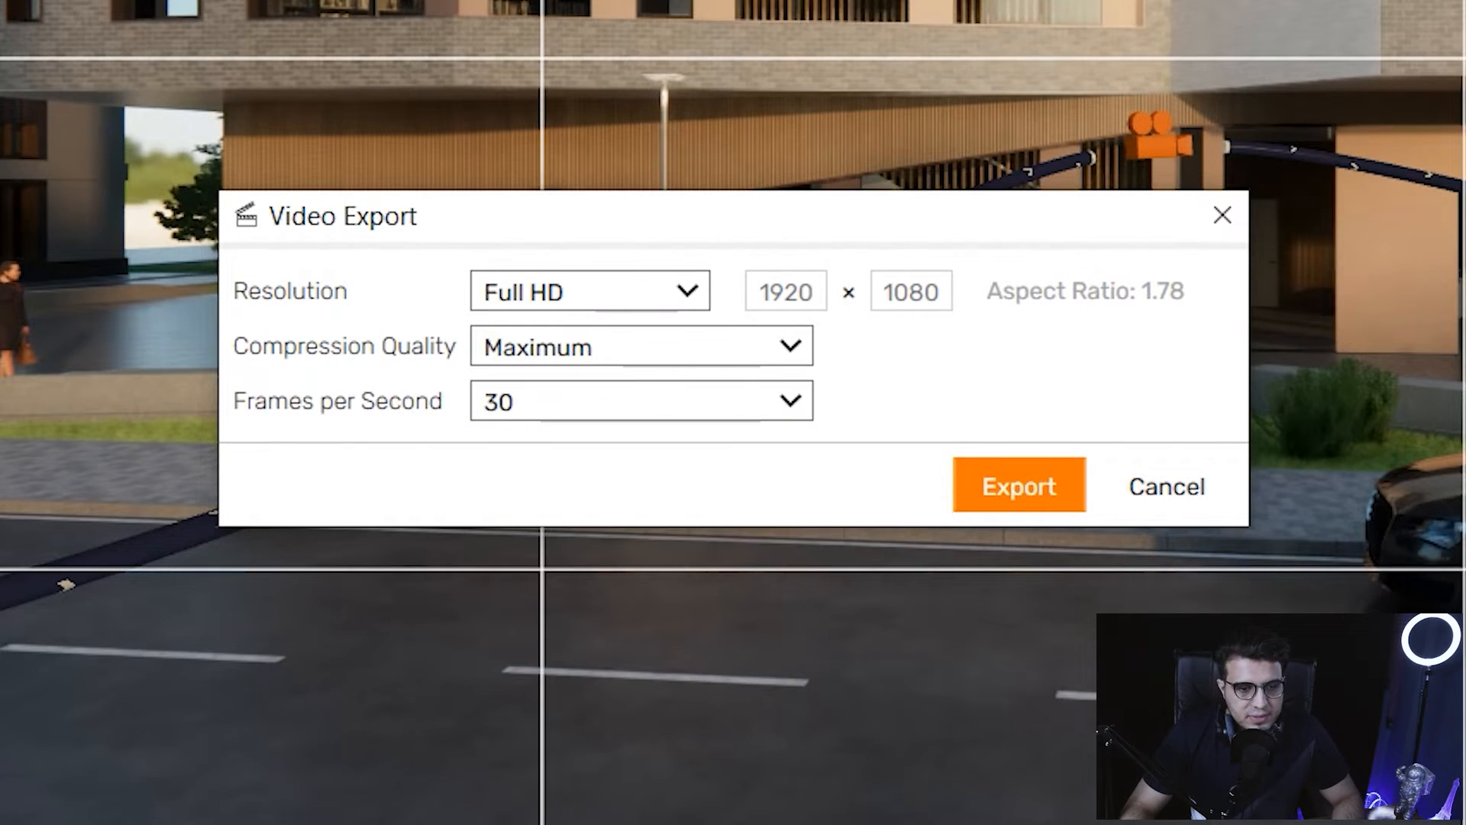
left_click(601, 404)
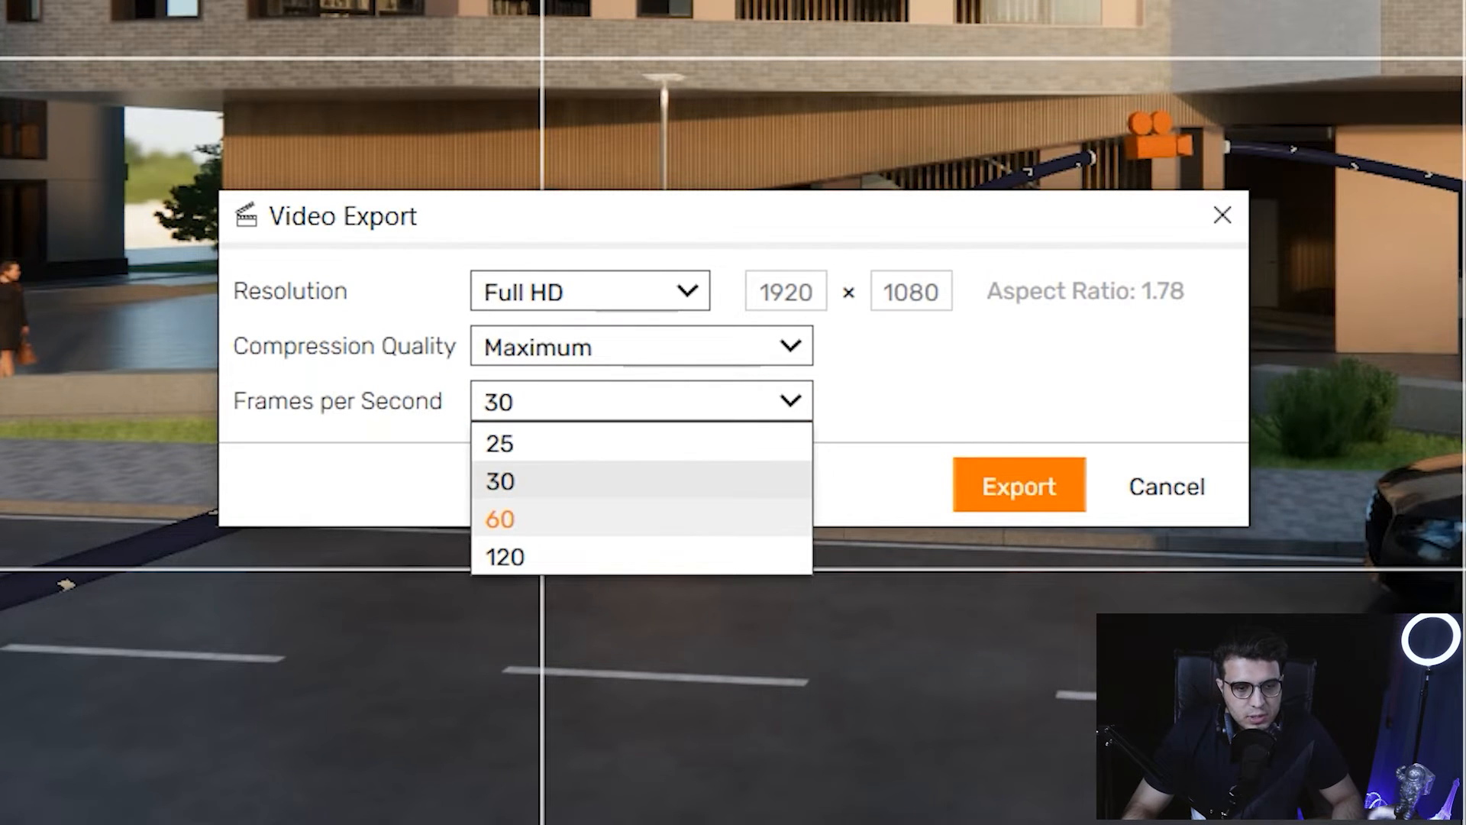
left_click(535, 520)
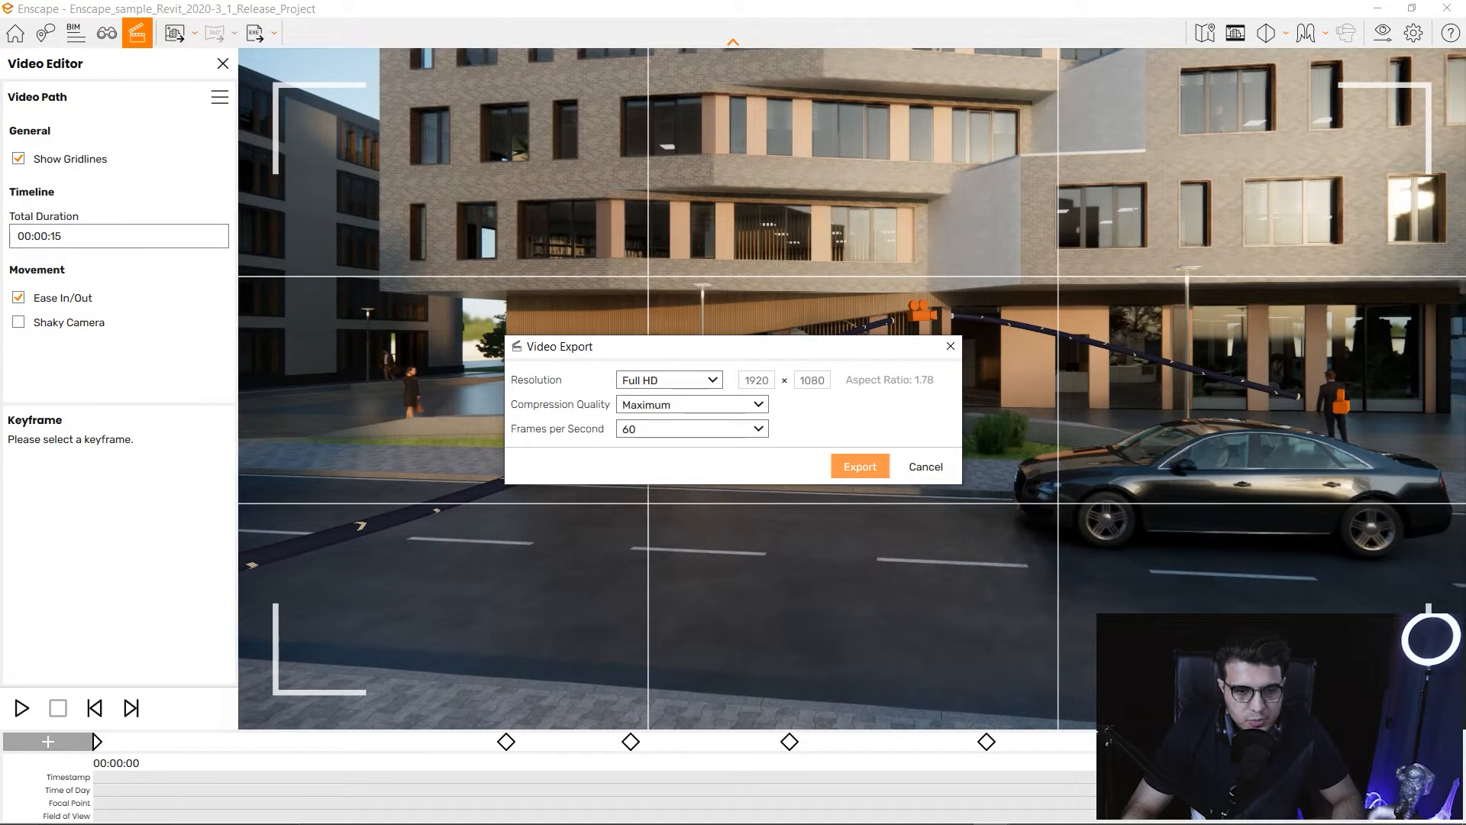
Export the video as an MP4 saved to the Desktop.
left_click(860, 467)
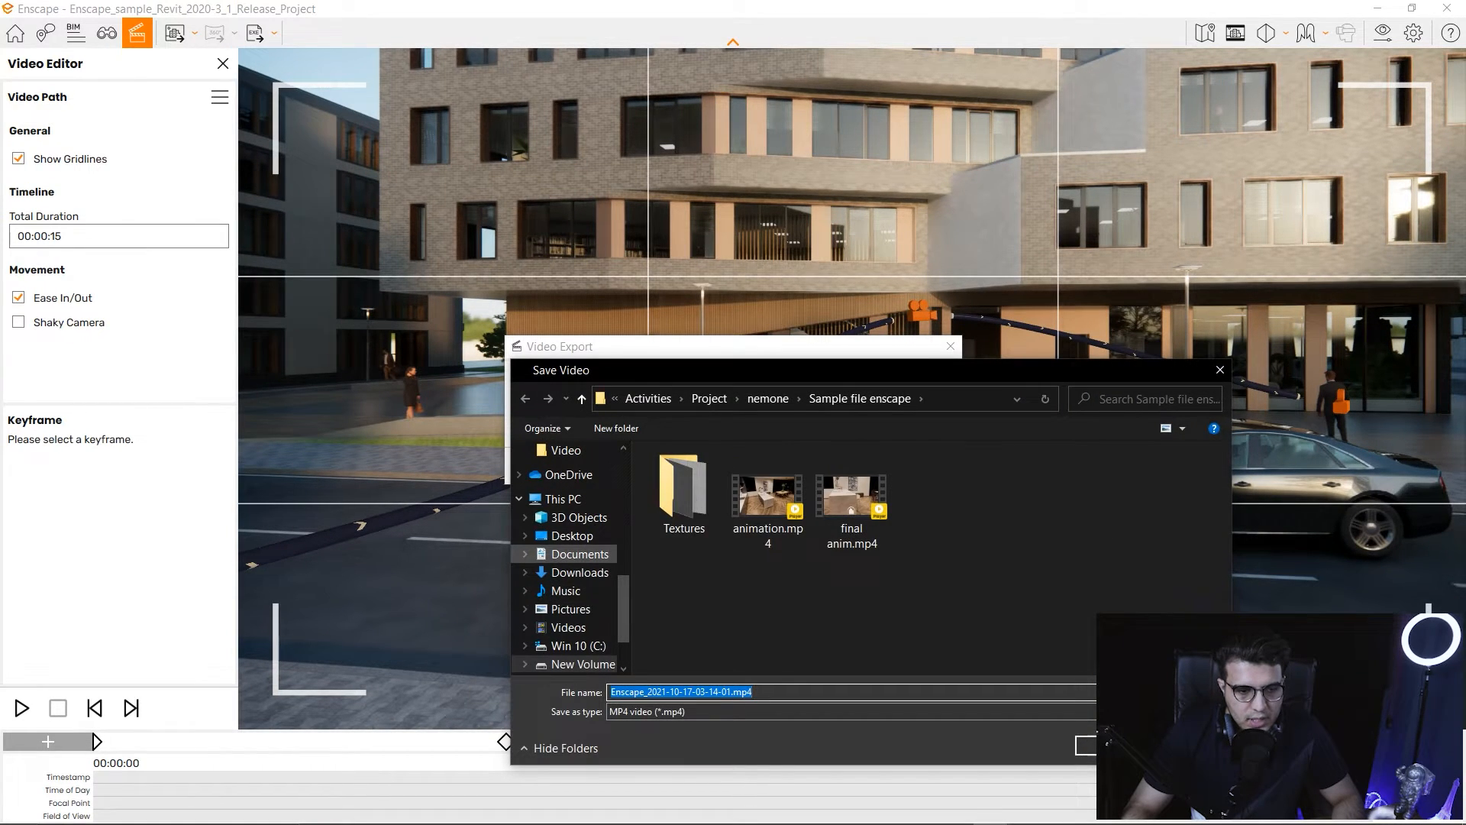
left_click(572, 536)
left_click(1086, 745)
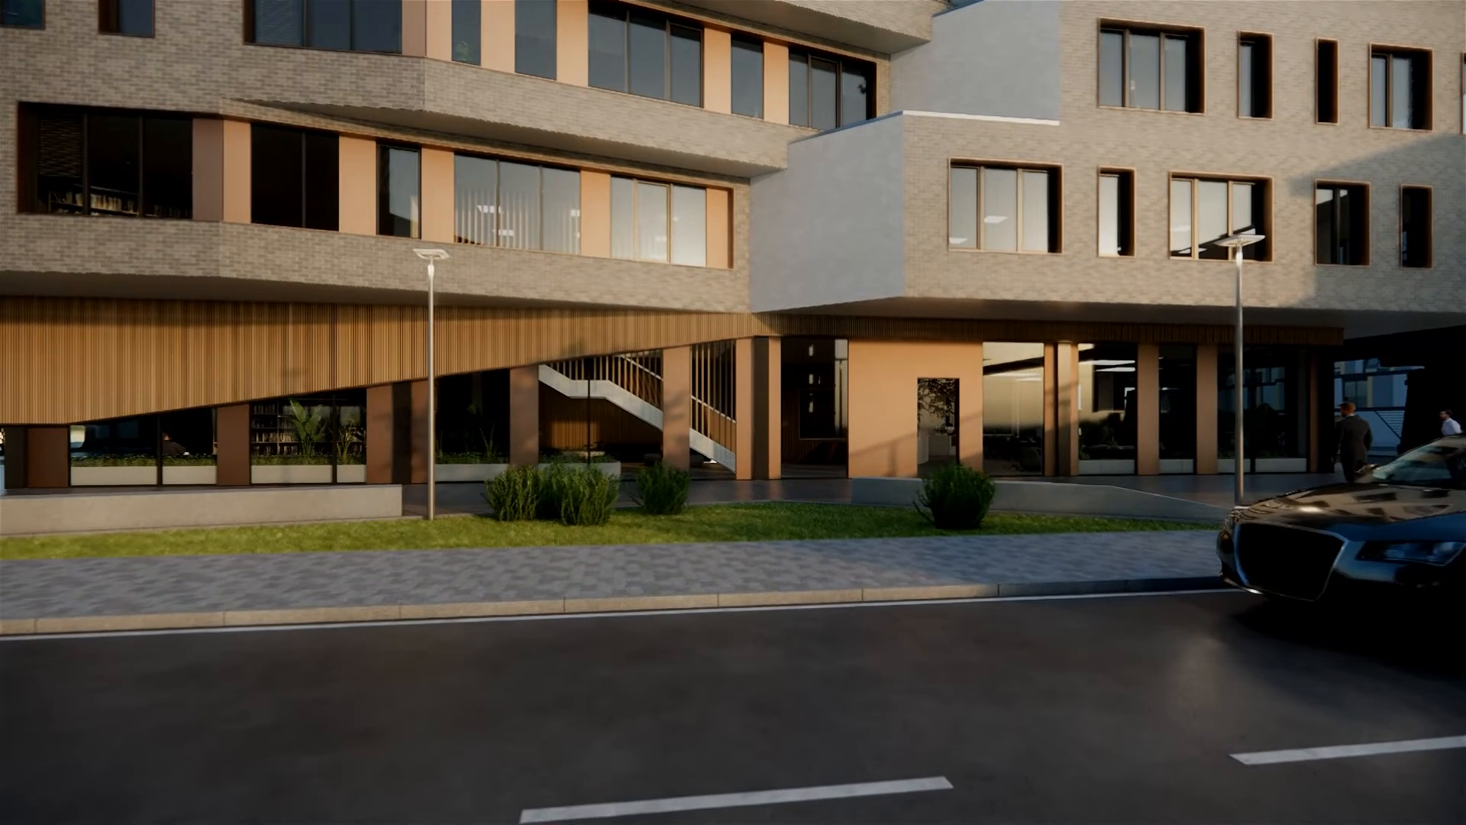
Exit fullscreen, close the media player, and switch back to the Enscape window.
key("Escape")
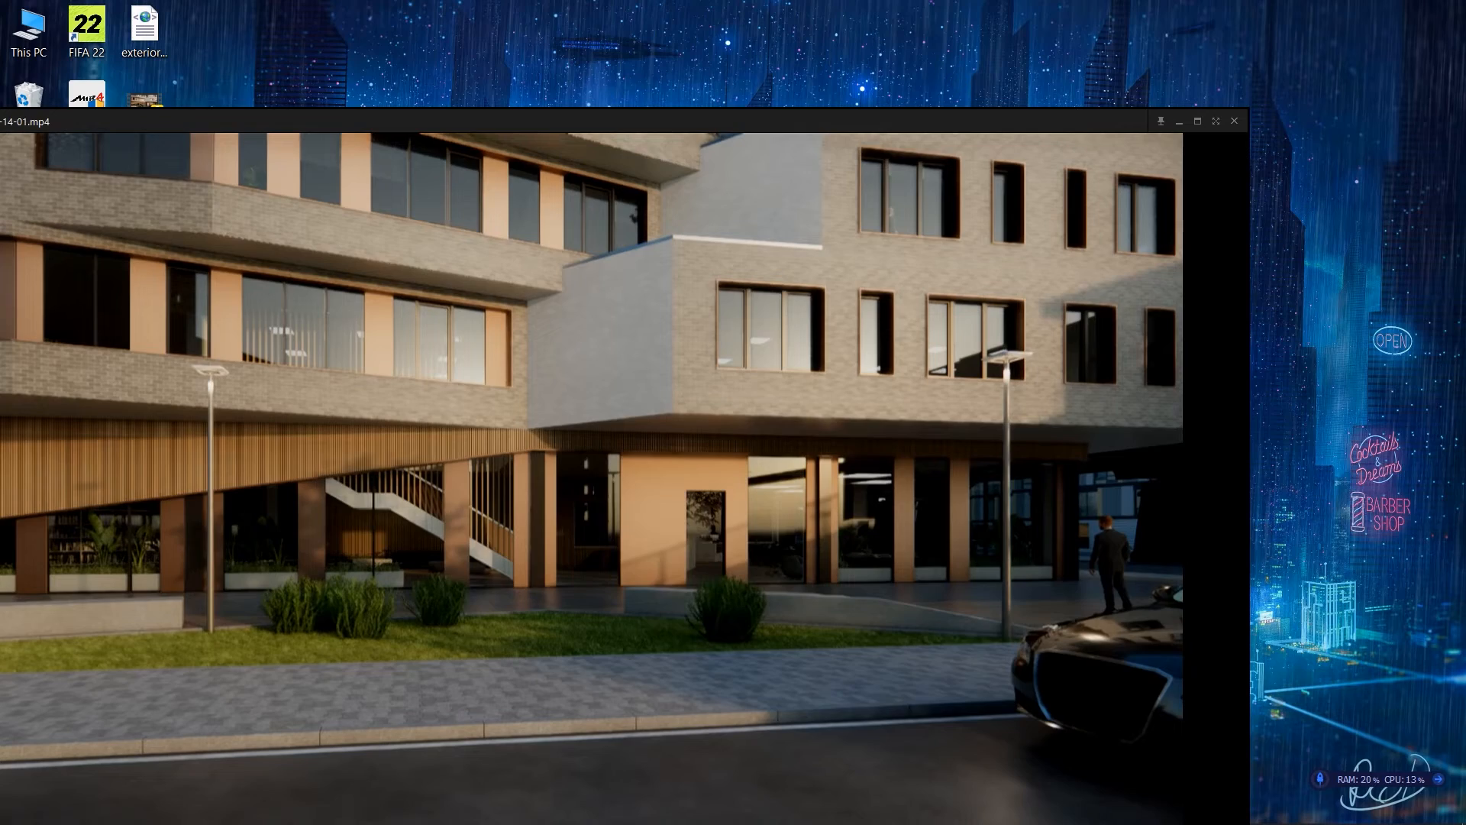
left_click(1234, 122)
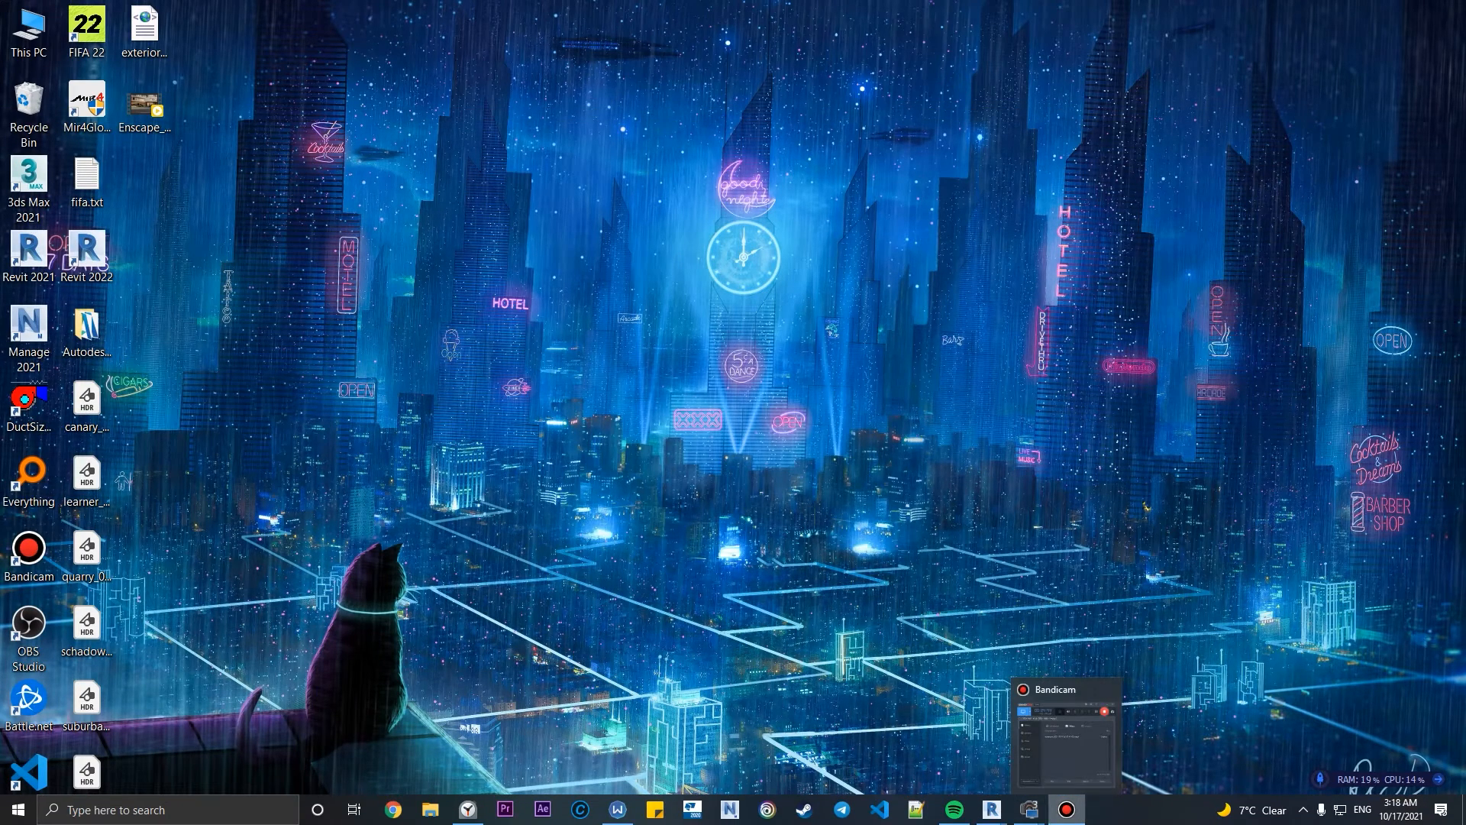
mouse_move(992, 809)
left_click(908, 737)
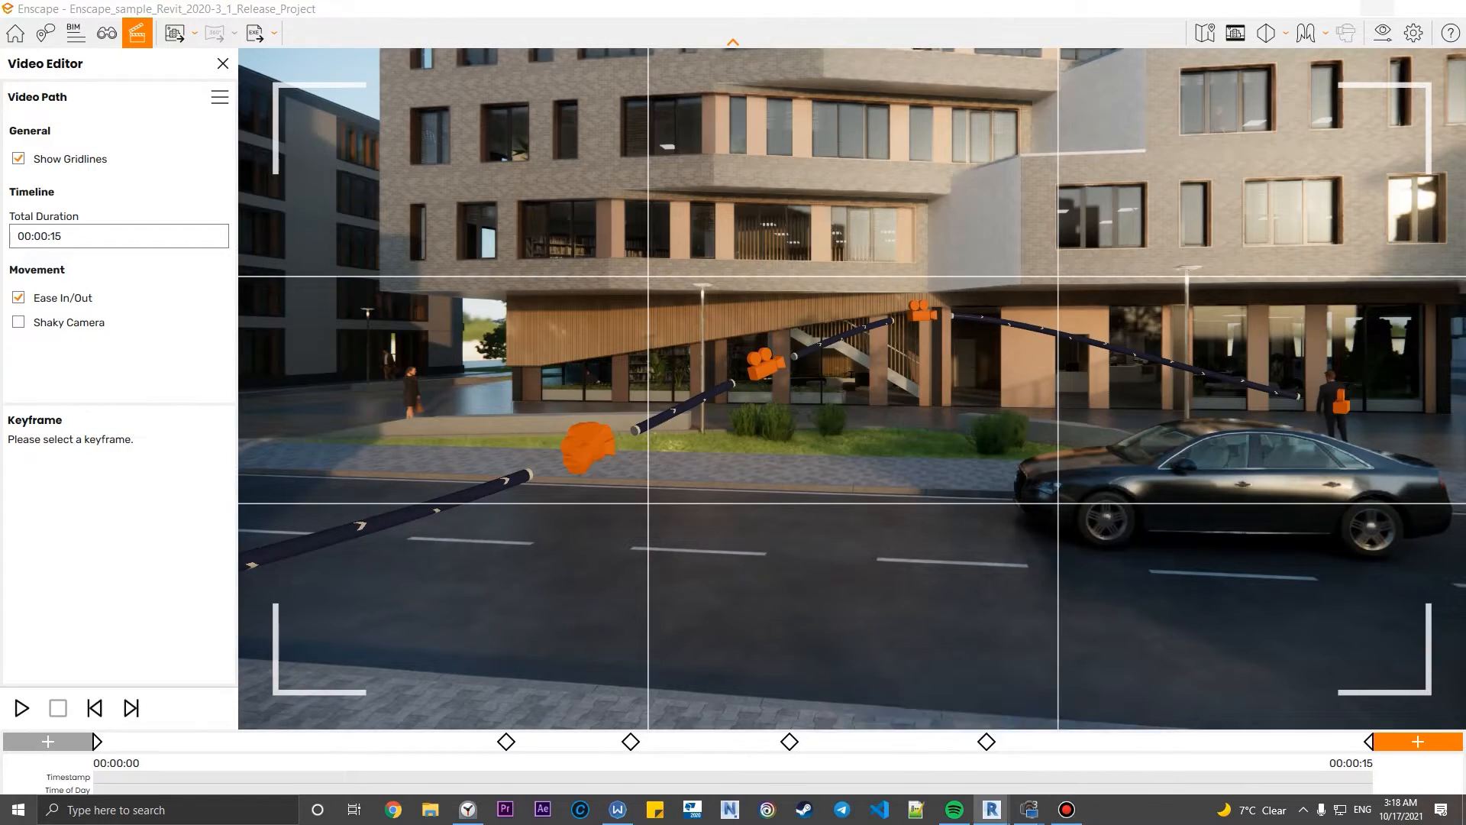